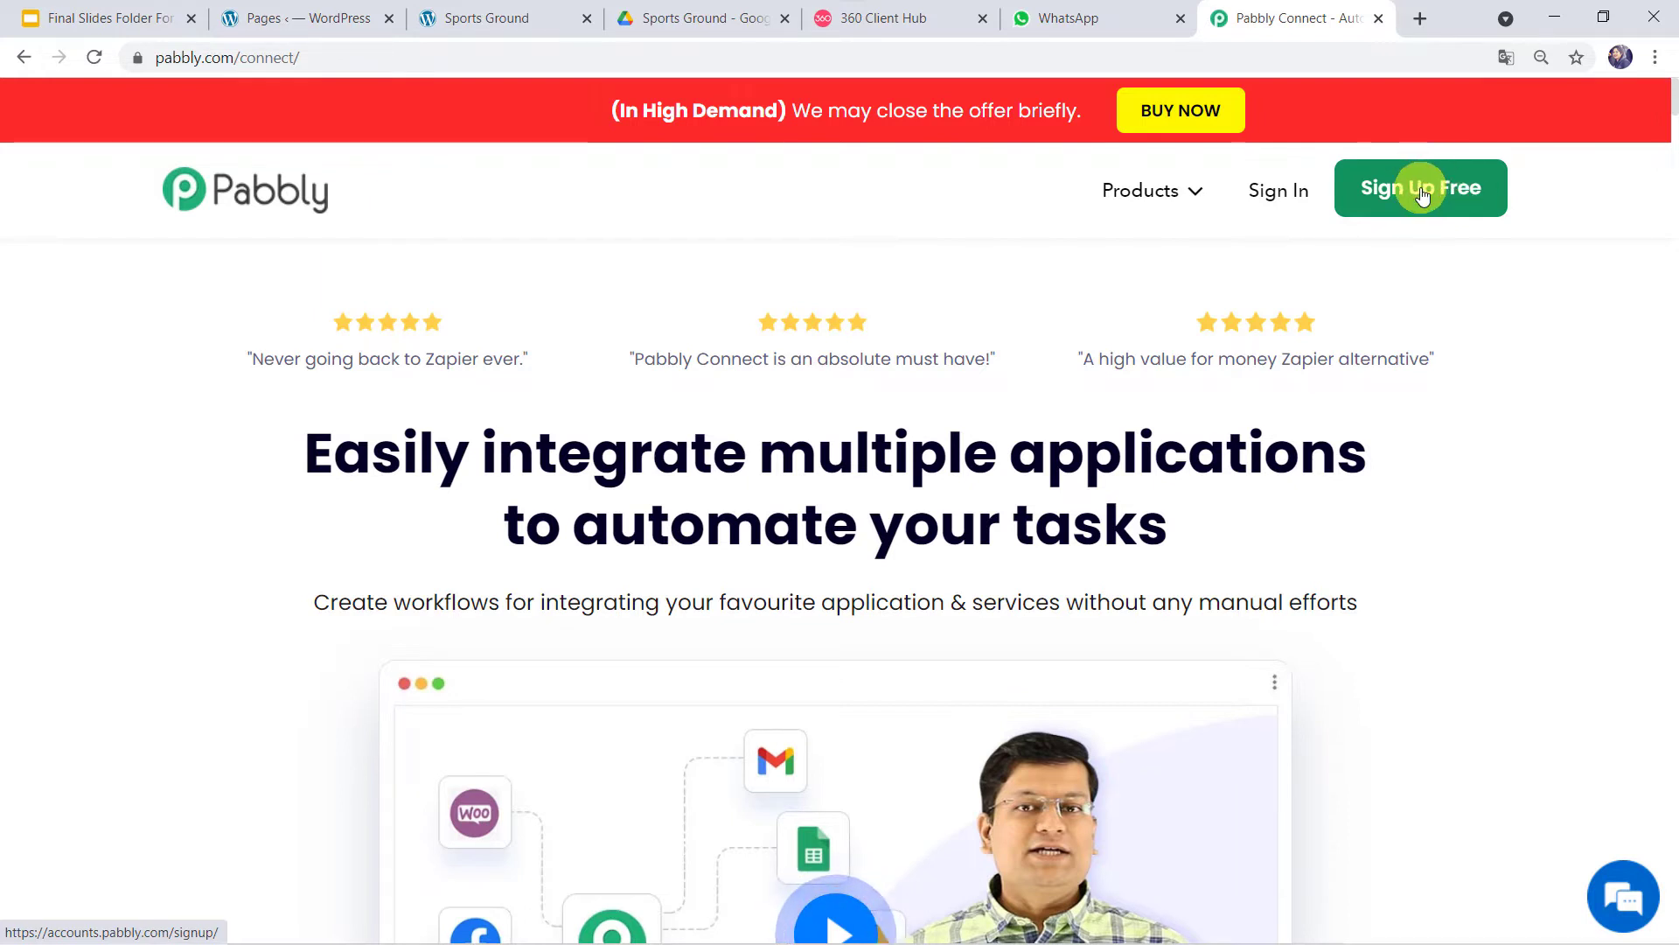
- Sign in, open Pabbly Connect and create the workflow 'Send WhatsApp Message of Sports Ground Booking to Customers'
{"action": "left_click", "coordinate": [1280, 192]}
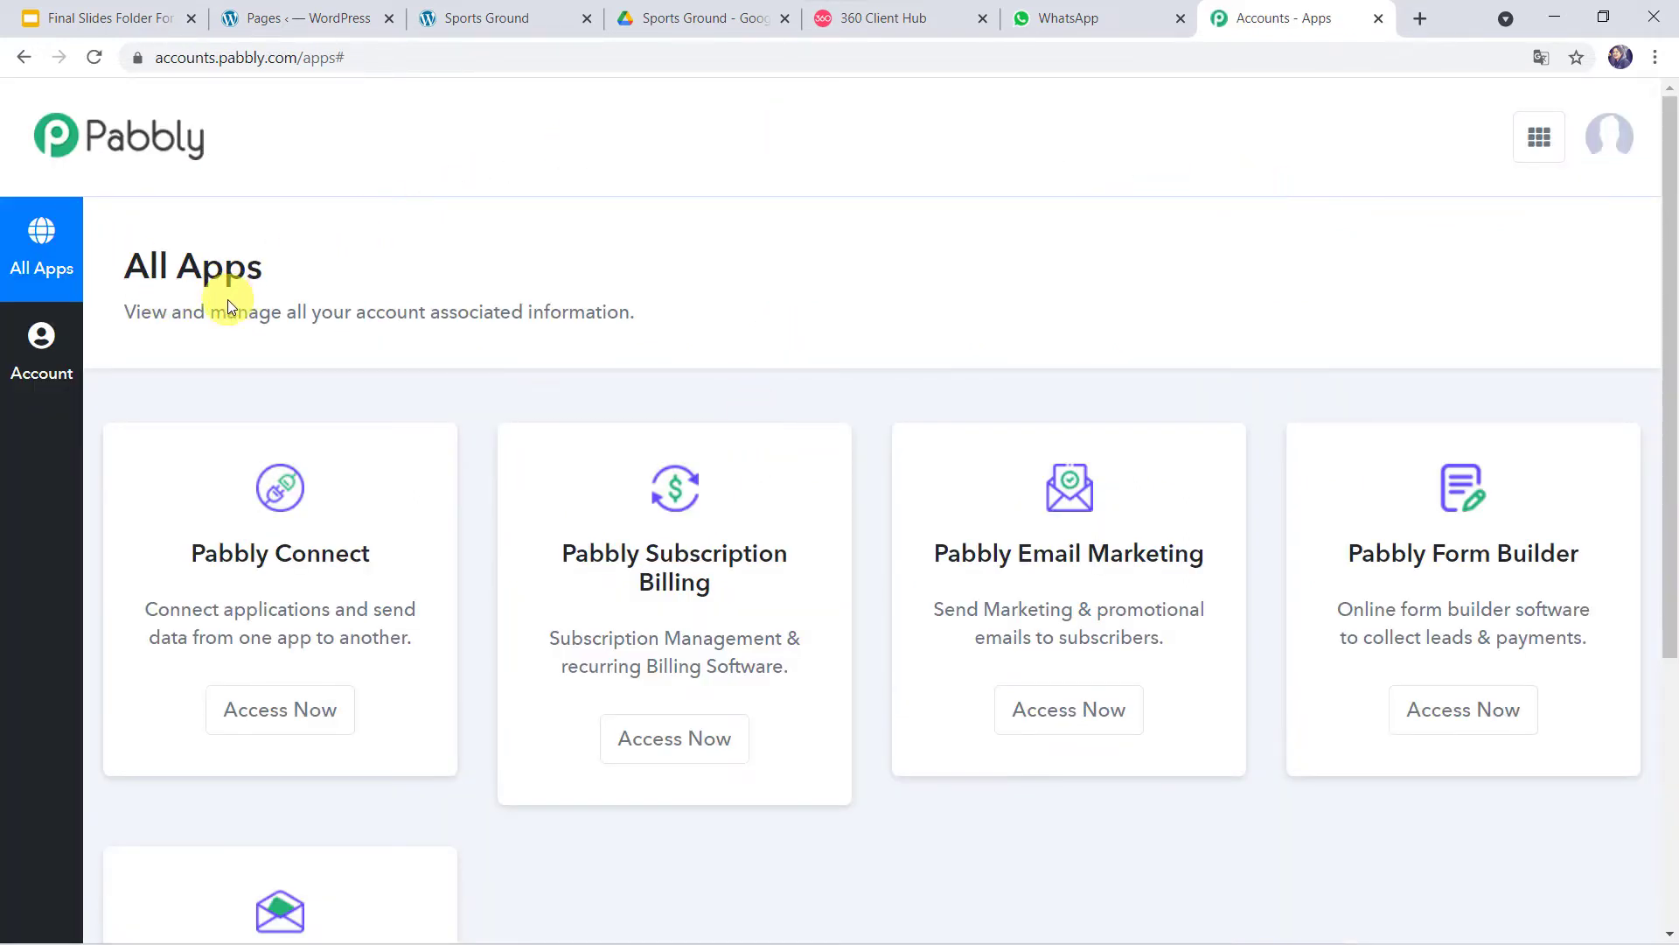
{"action": "left_click", "coordinate": [273, 705]}
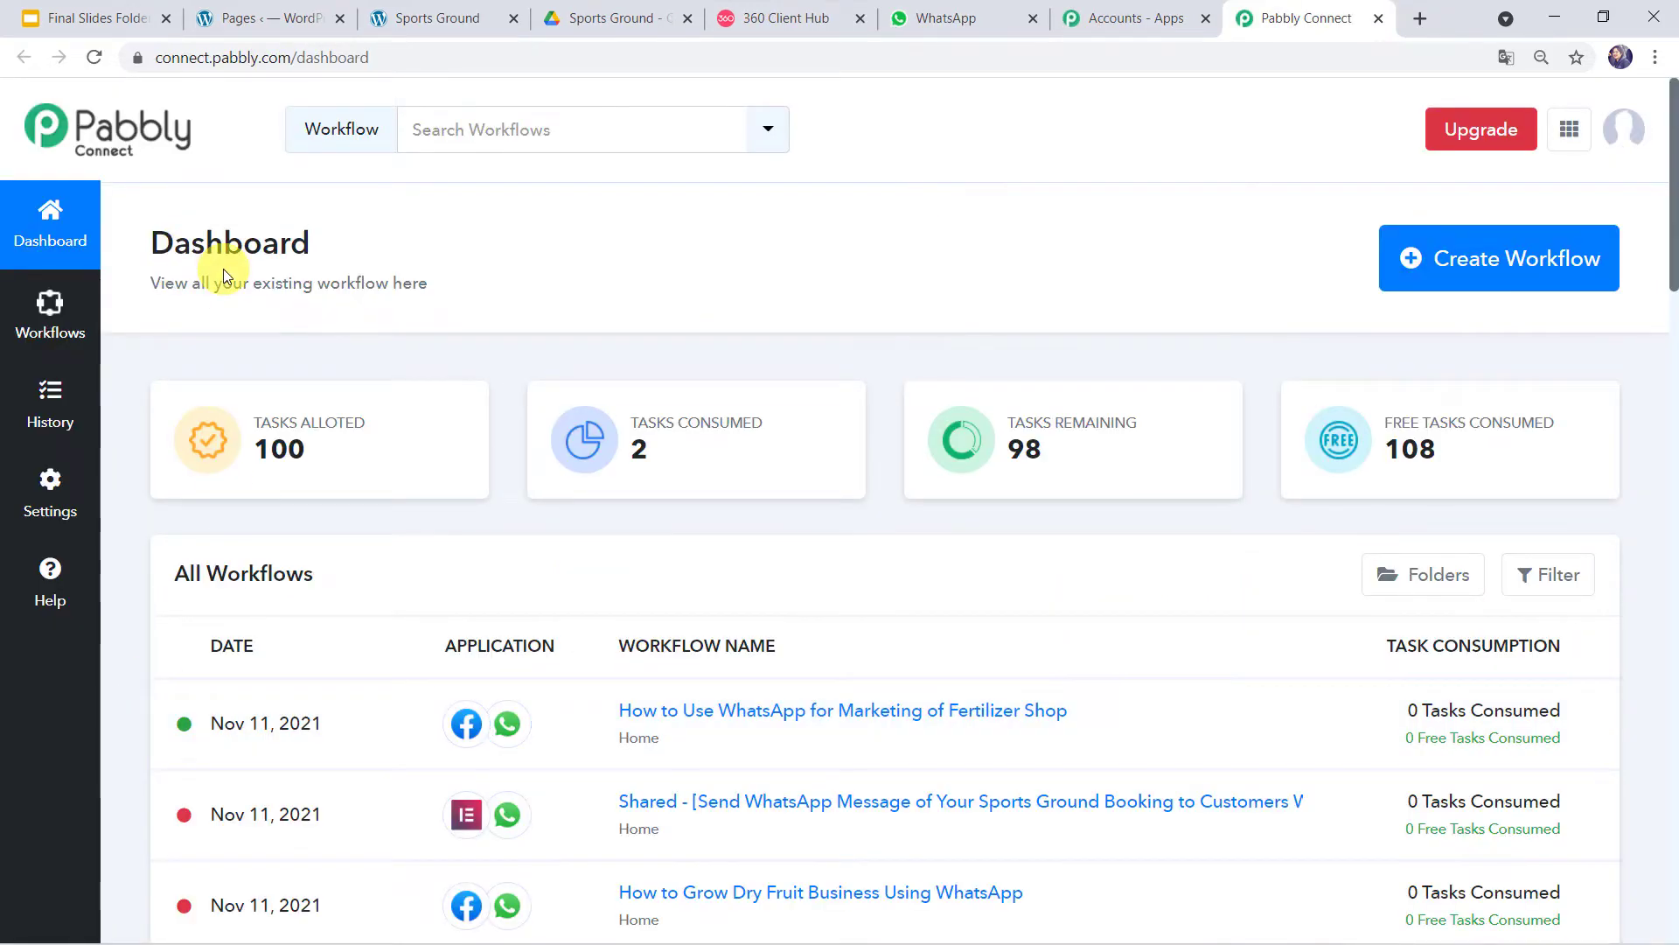
{"action": "left_click", "coordinate": [1478, 262]}
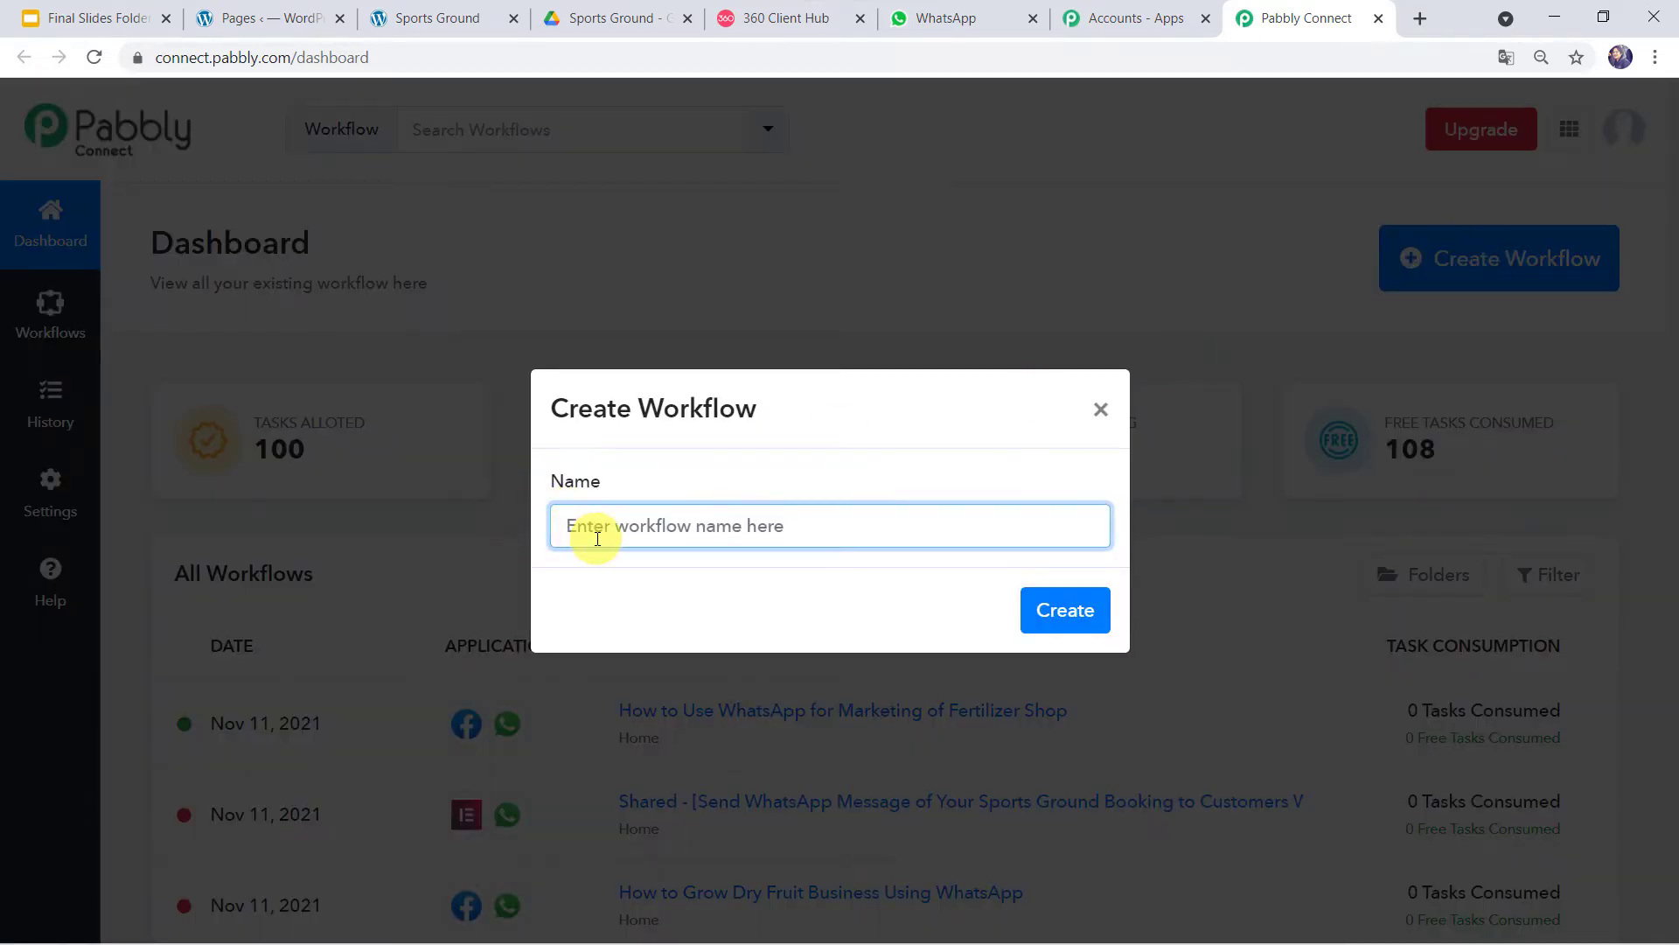
{"action": "type", "text": "Send WhatsApp Message of Sports Ground Booking to Customers"}
{"action": "left_click", "coordinate": [628, 532]}
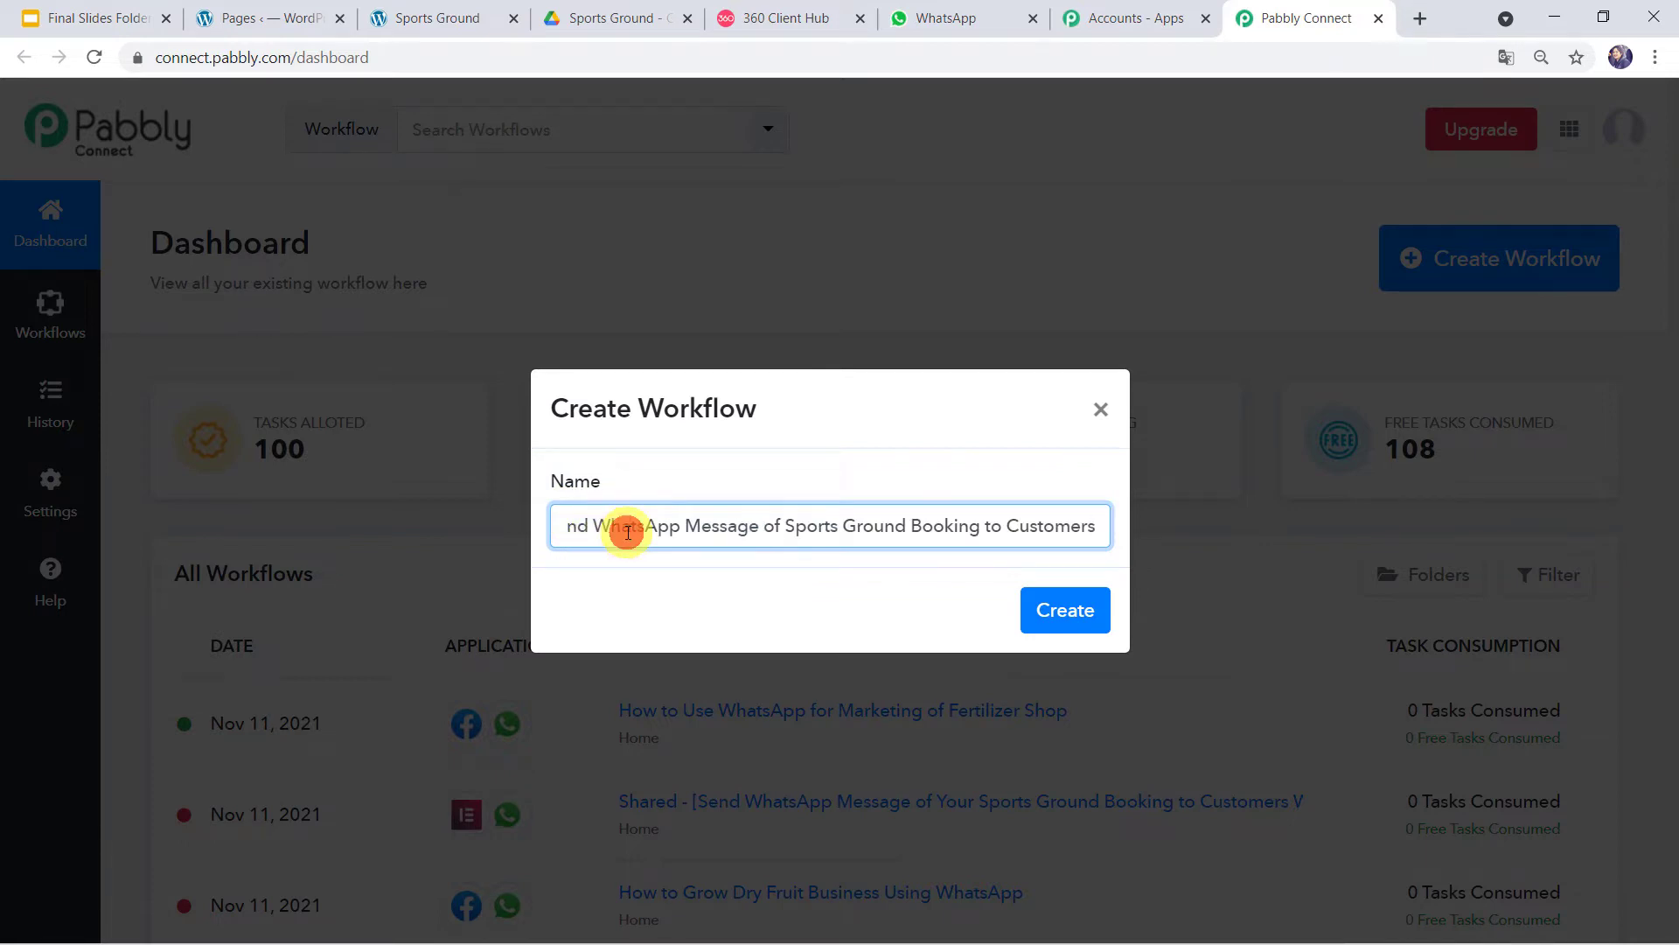
{"action": "key", "text": "Home"}
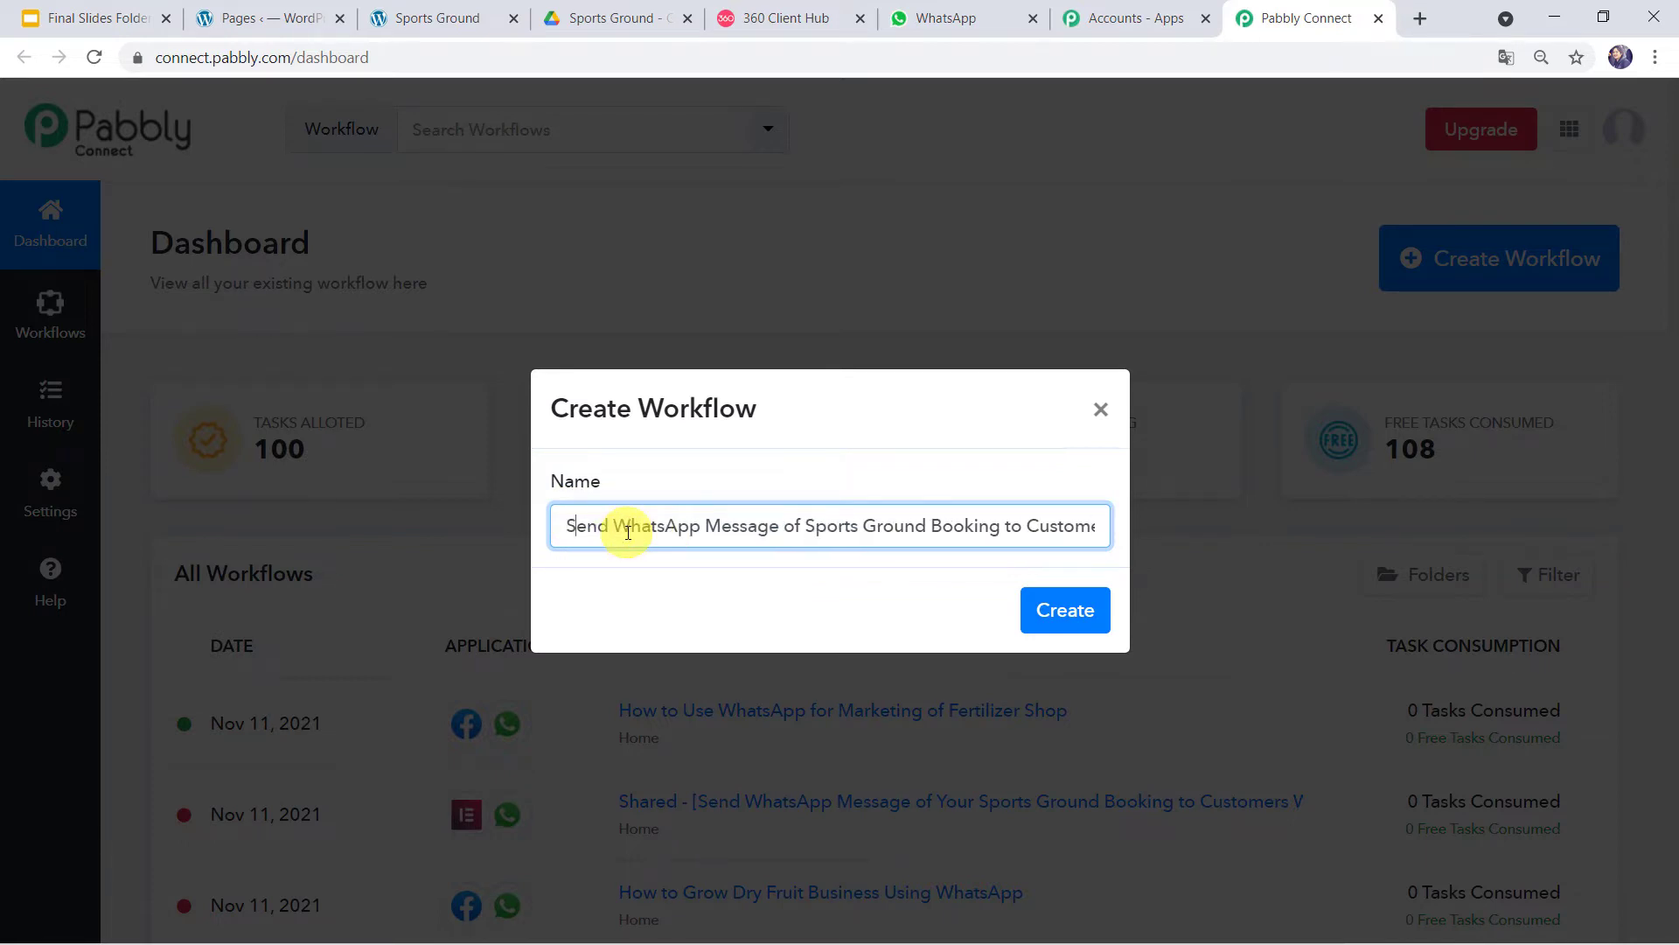
{"action": "key", "text": "End"}
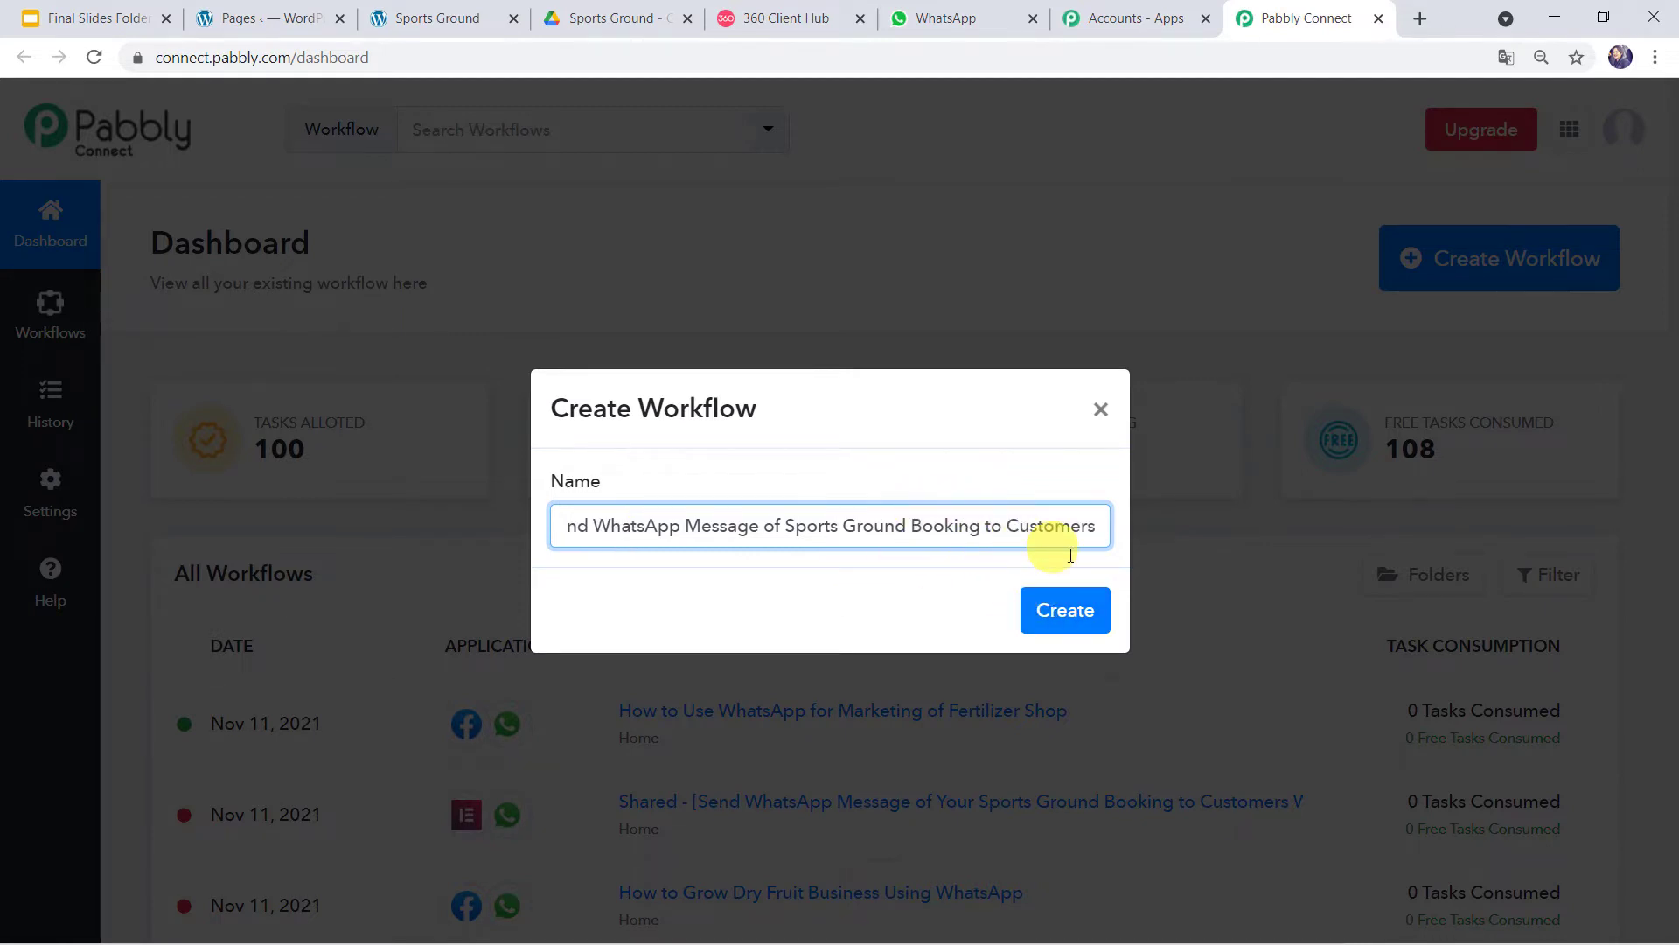
{"action": "left_click", "coordinate": [1064, 610]}
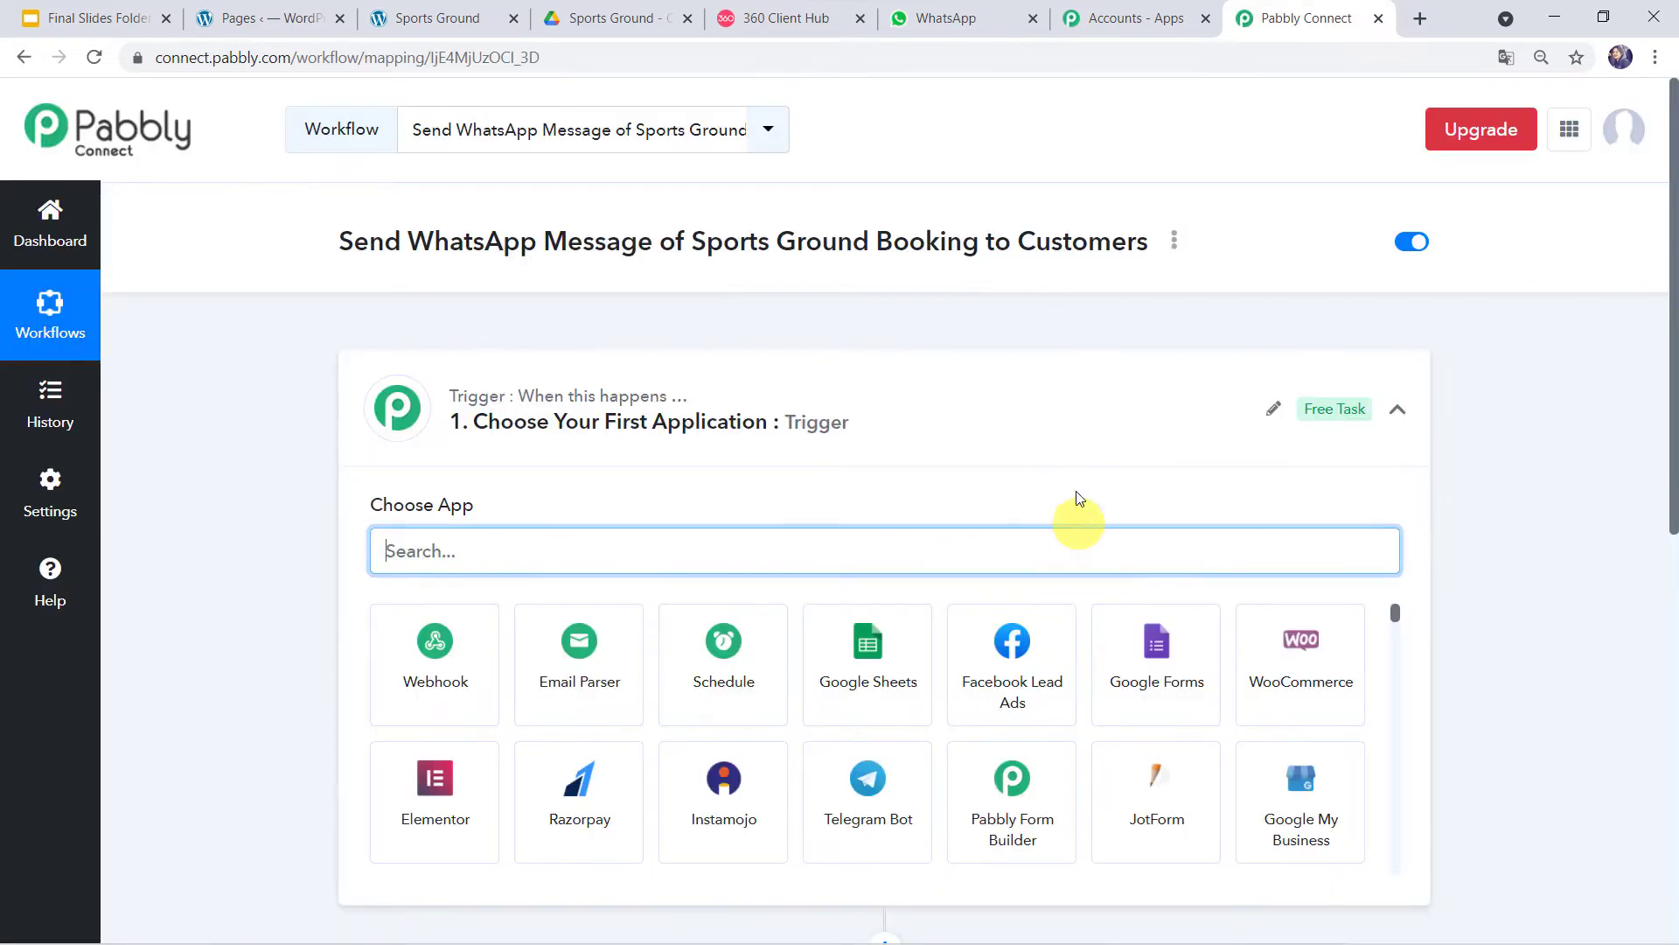
- Choose Elementor as the workflow's trigger app
{"action": "left_click", "coordinate": [996, 404]}
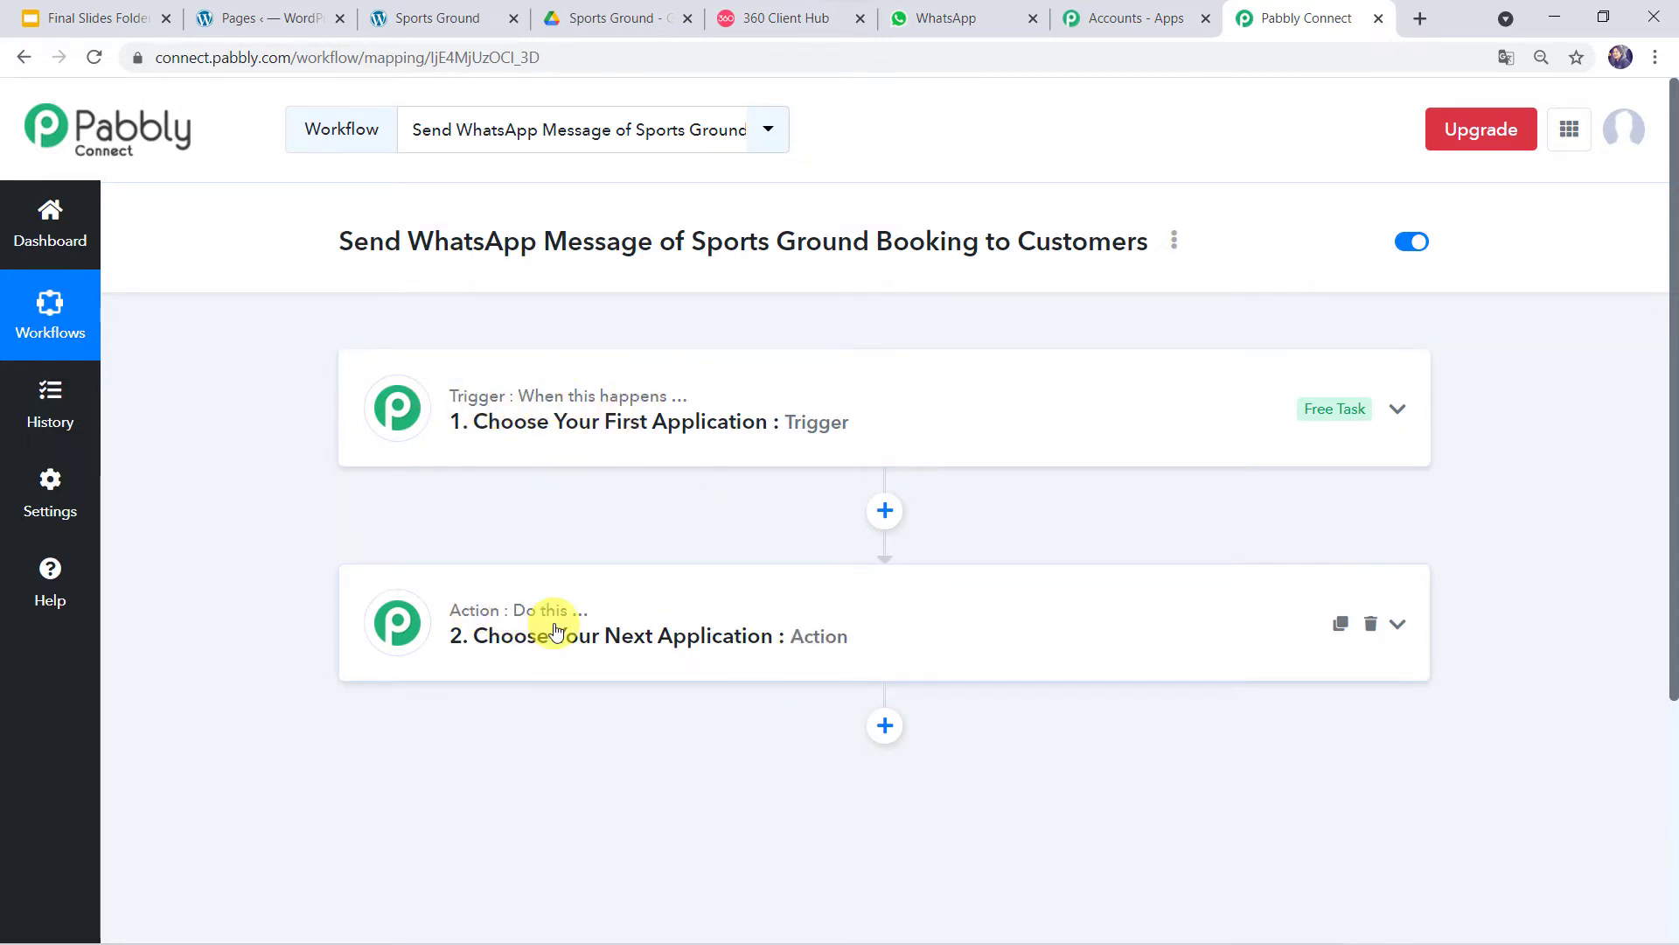
{"action": "mouse_move", "coordinate": [562, 624]}
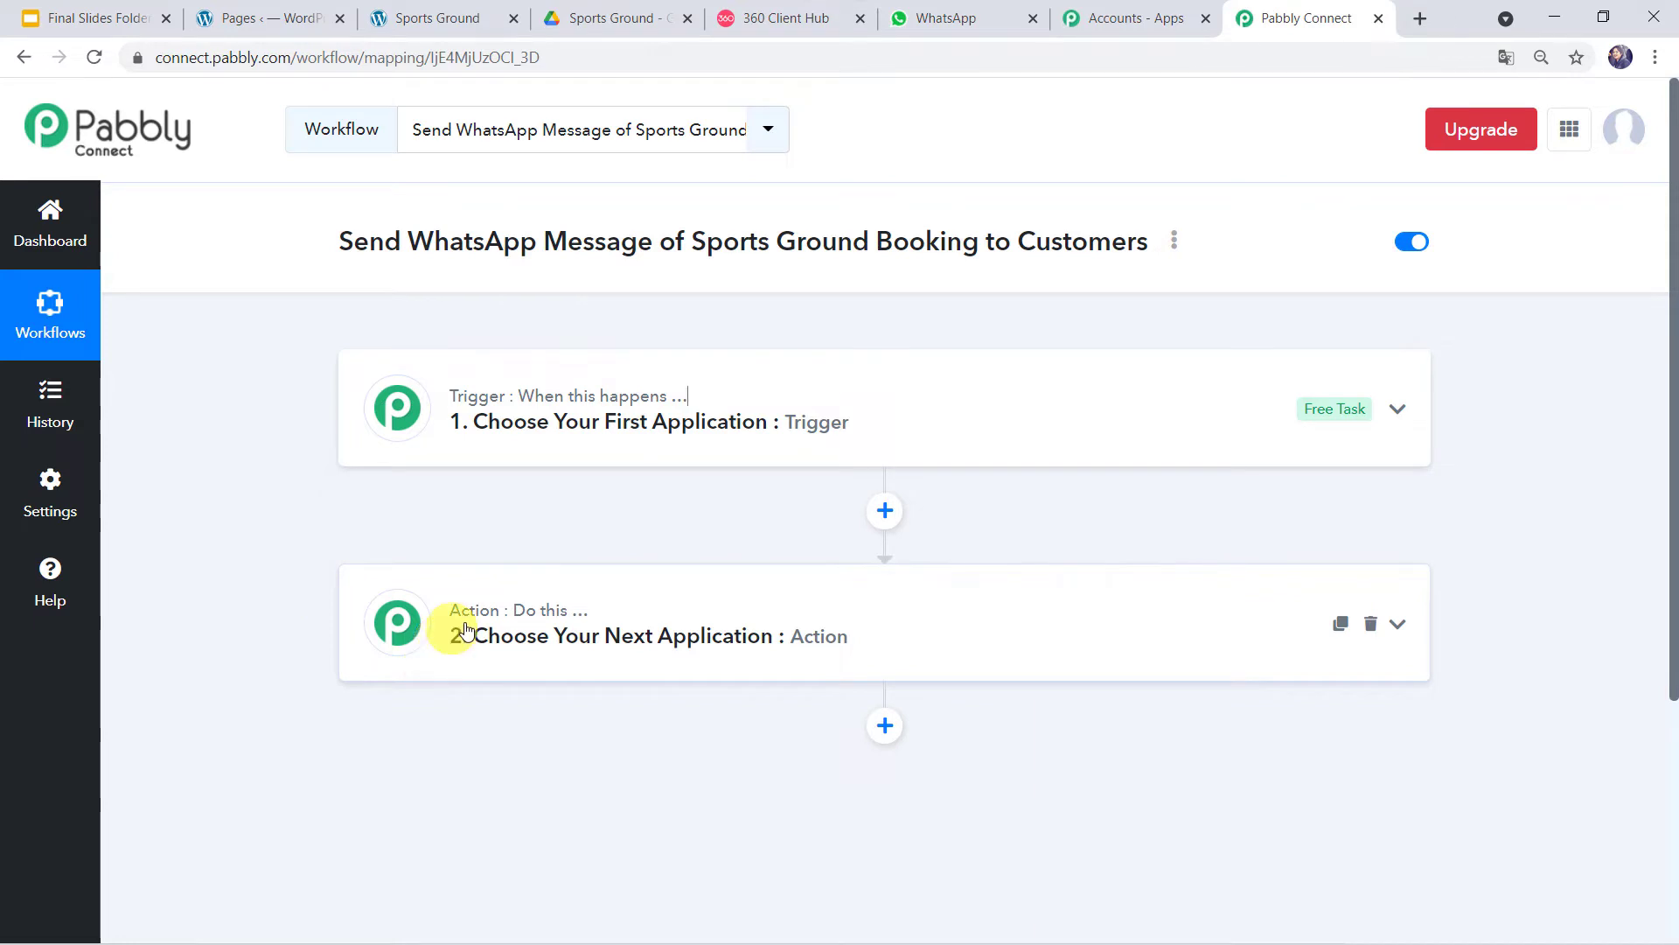
{"action": "left_click", "coordinate": [908, 410]}
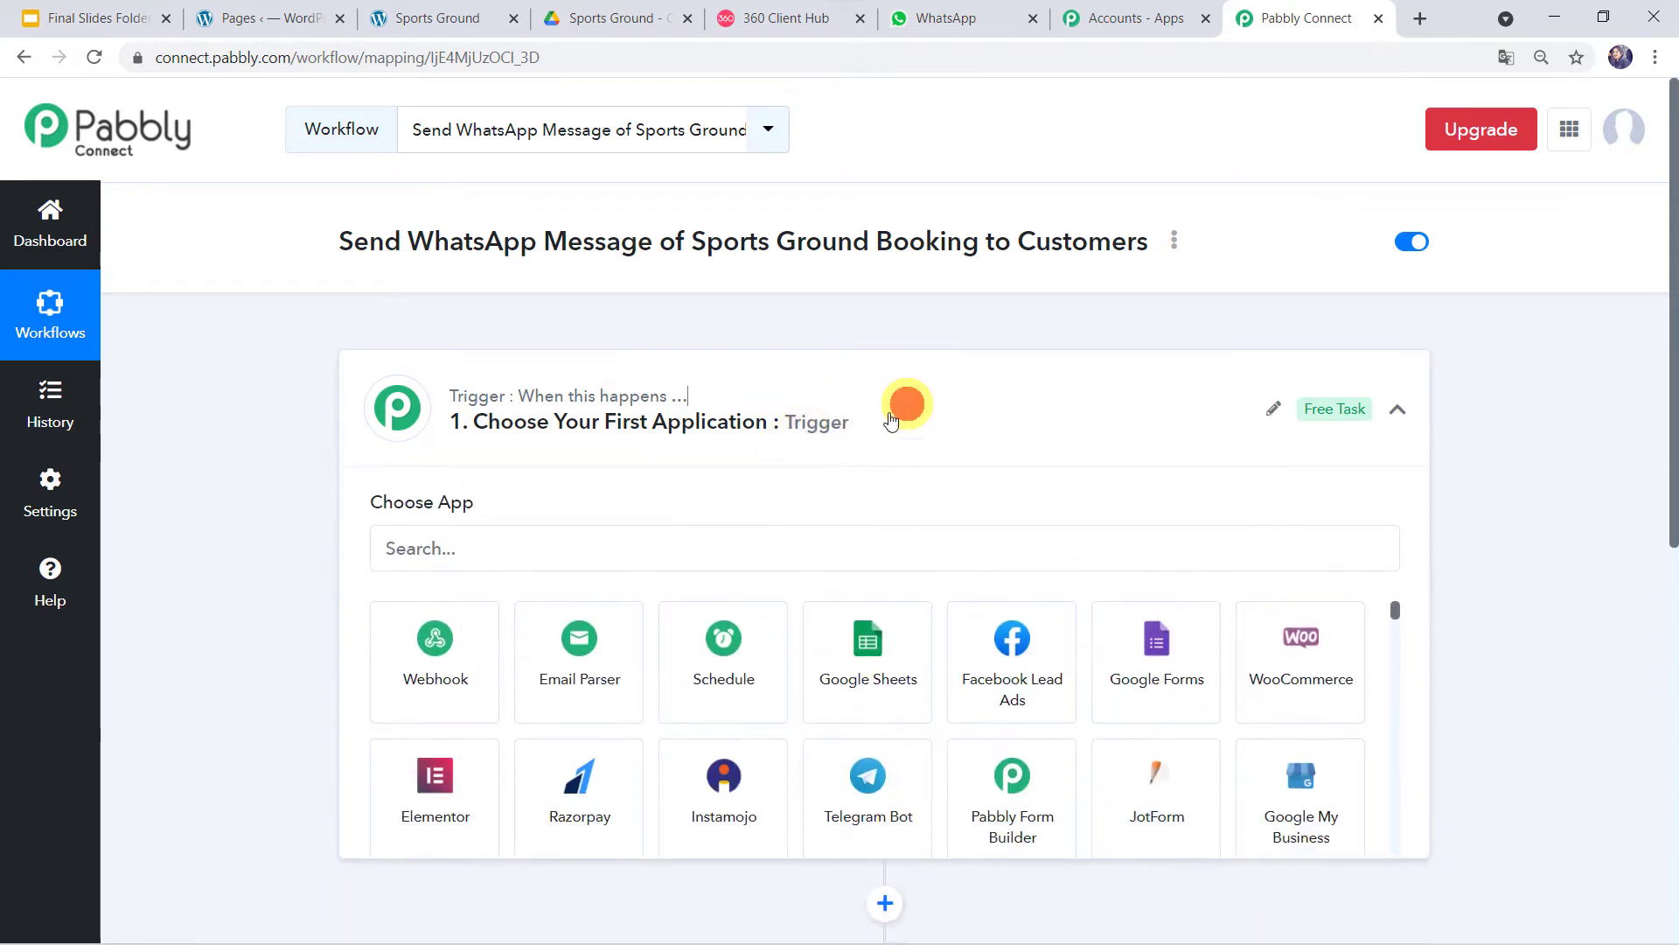
{"action": "scroll", "coordinate": [438, 525], "scroll_direction": "down", "scroll_amount": 1}
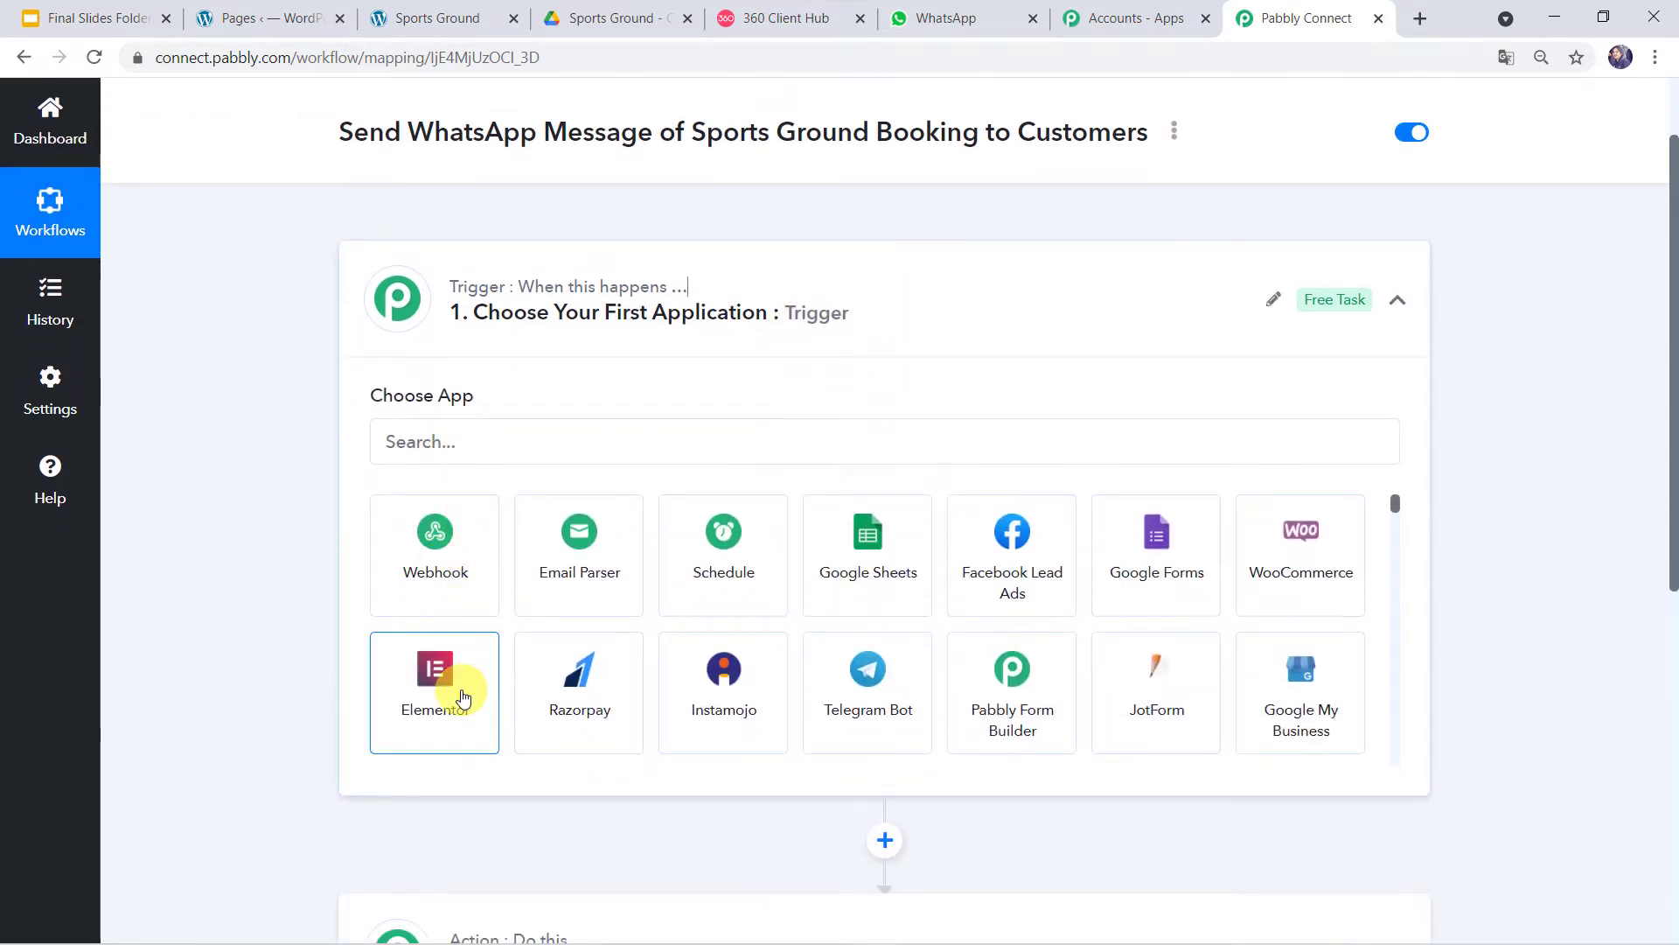
{"action": "left_click", "coordinate": [455, 688]}
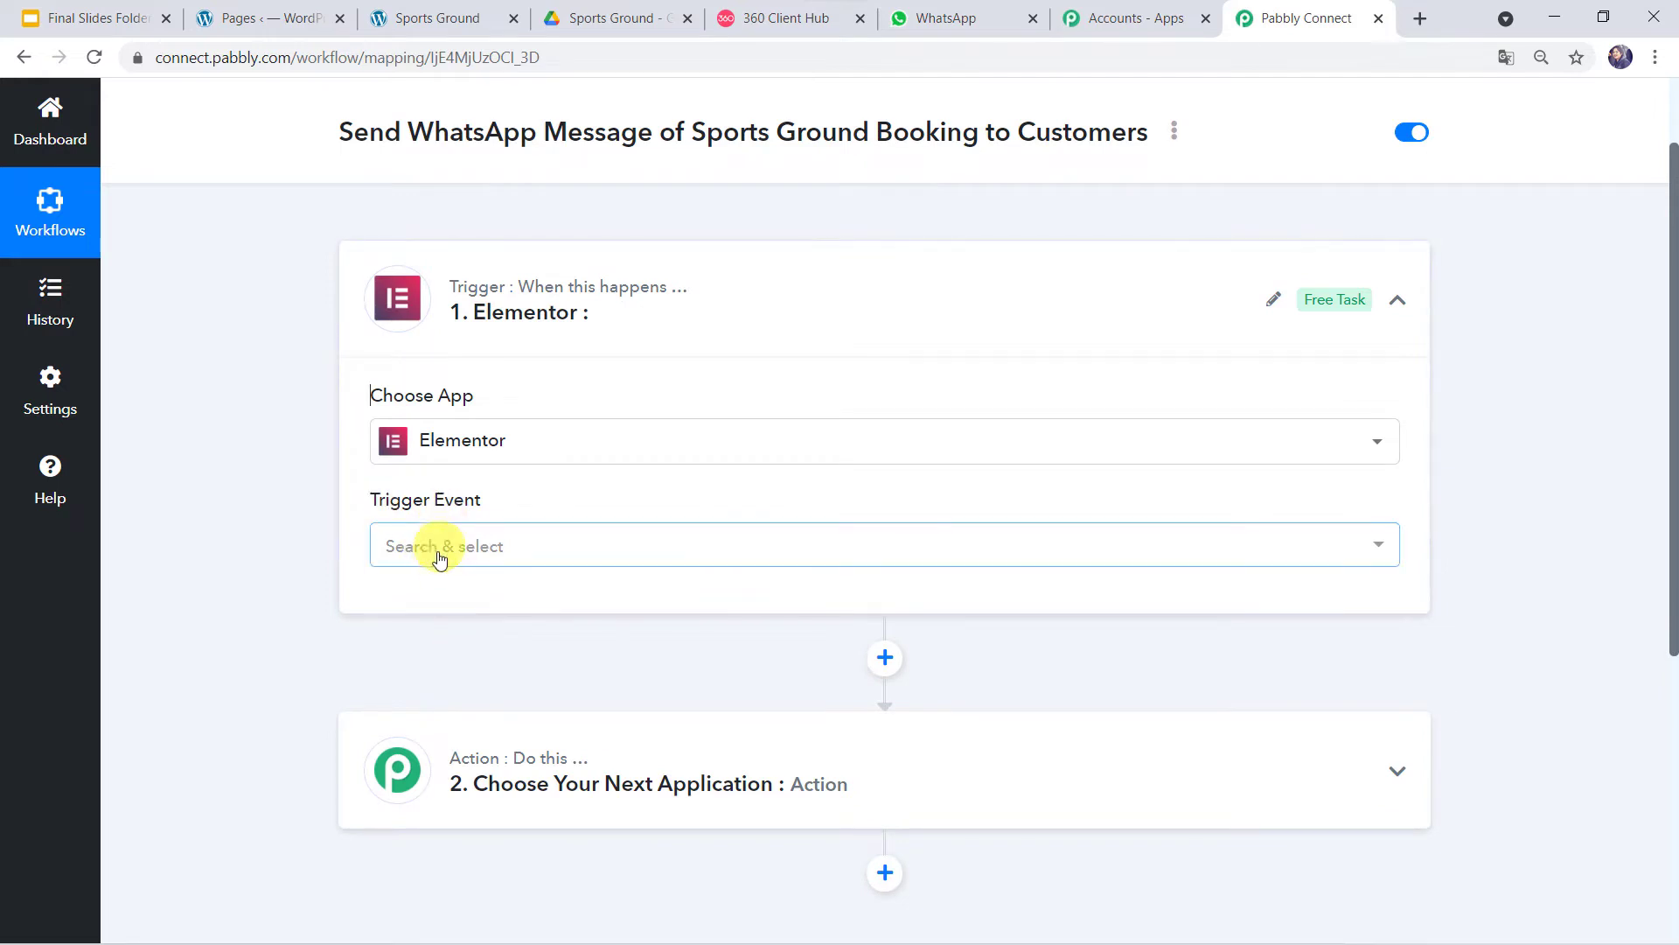
- Set the trigger event to New Form Submission and copy its webhook URL
{"action": "left_click", "coordinate": [438, 548]}
{"action": "left_click", "coordinate": [485, 658]}
{"action": "scroll", "coordinate": [487, 612], "scroll_direction": "down", "scroll_amount": 1}
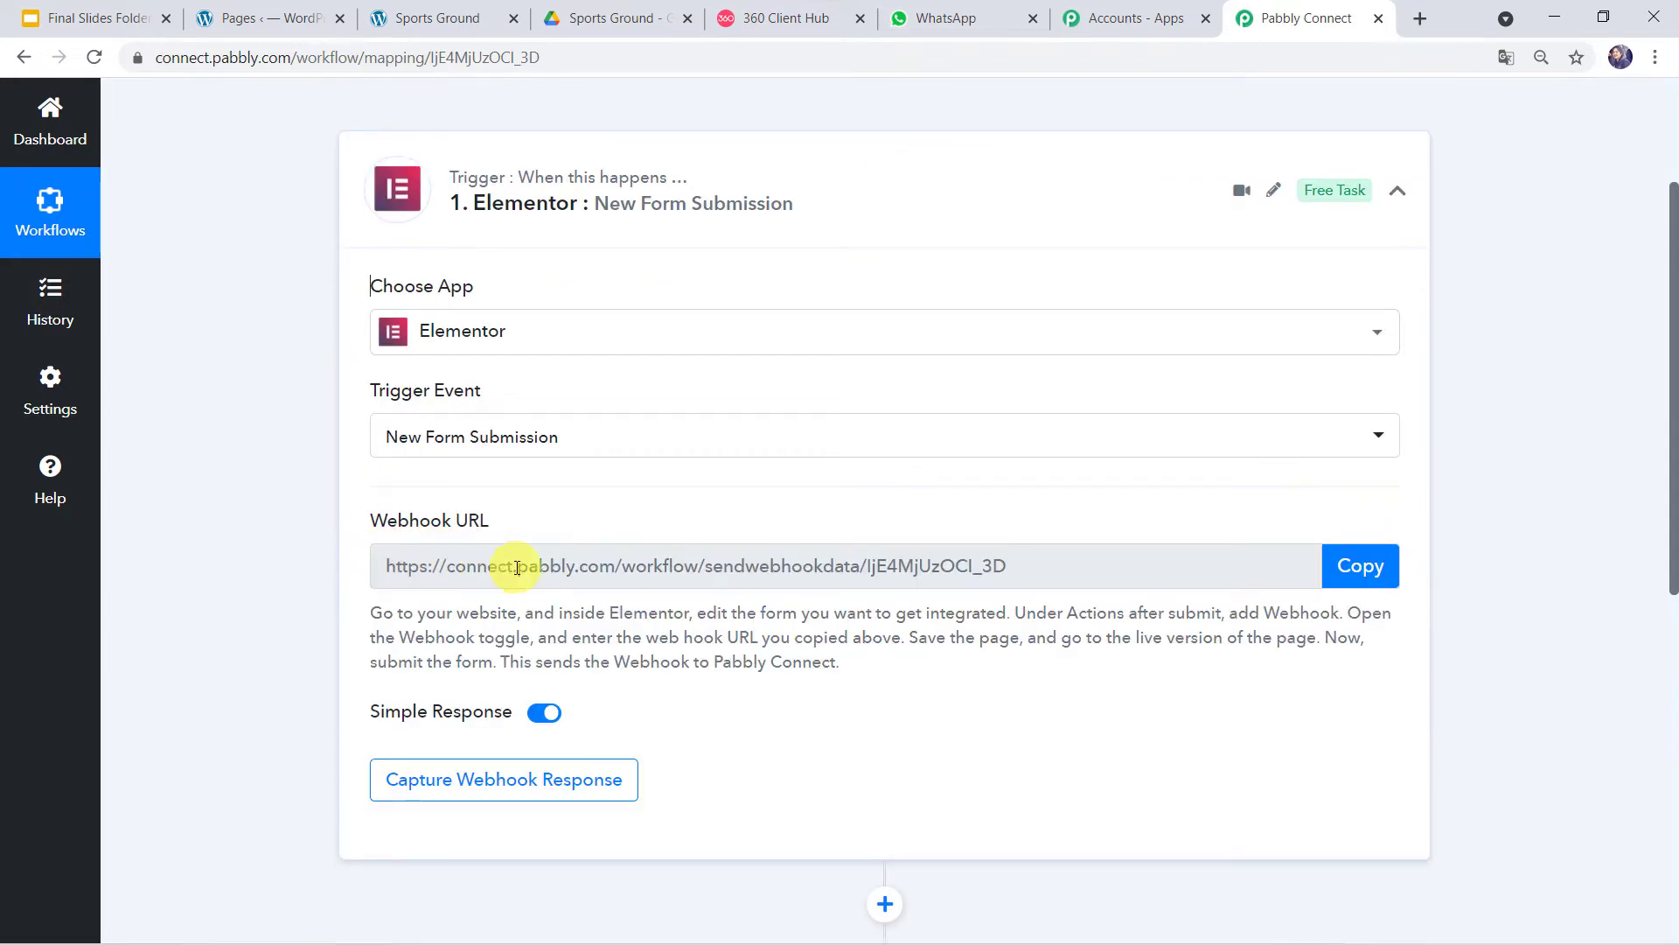
{"action": "left_click", "coordinate": [1386, 567]}
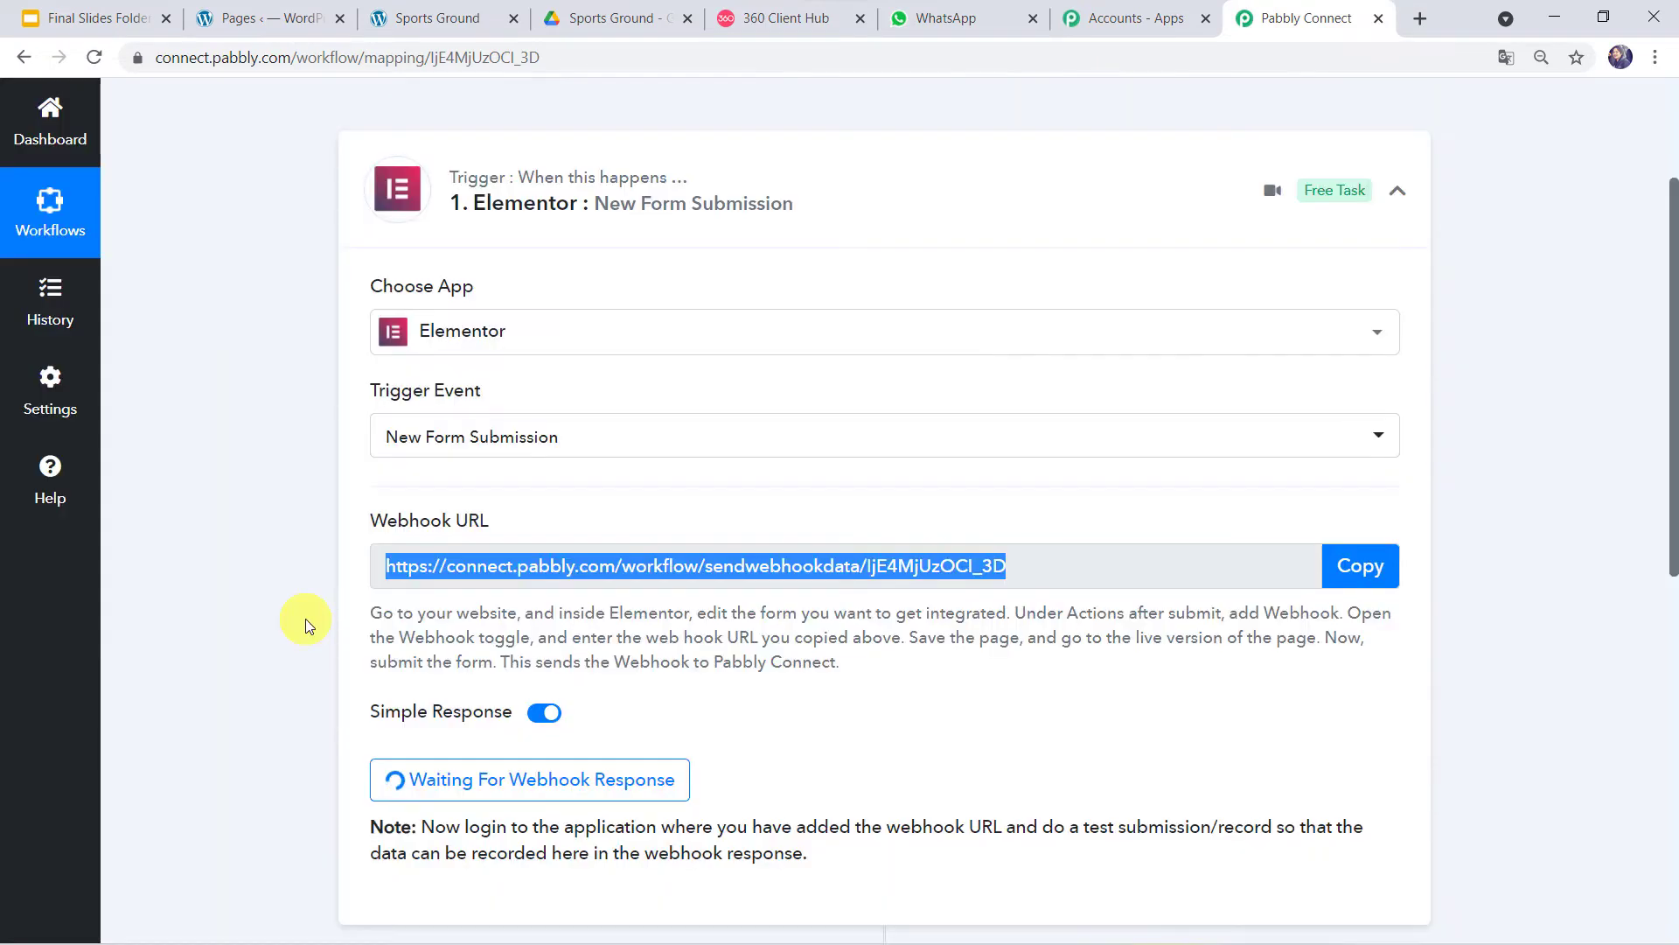
{"action": "left_click", "coordinate": [249, 17]}
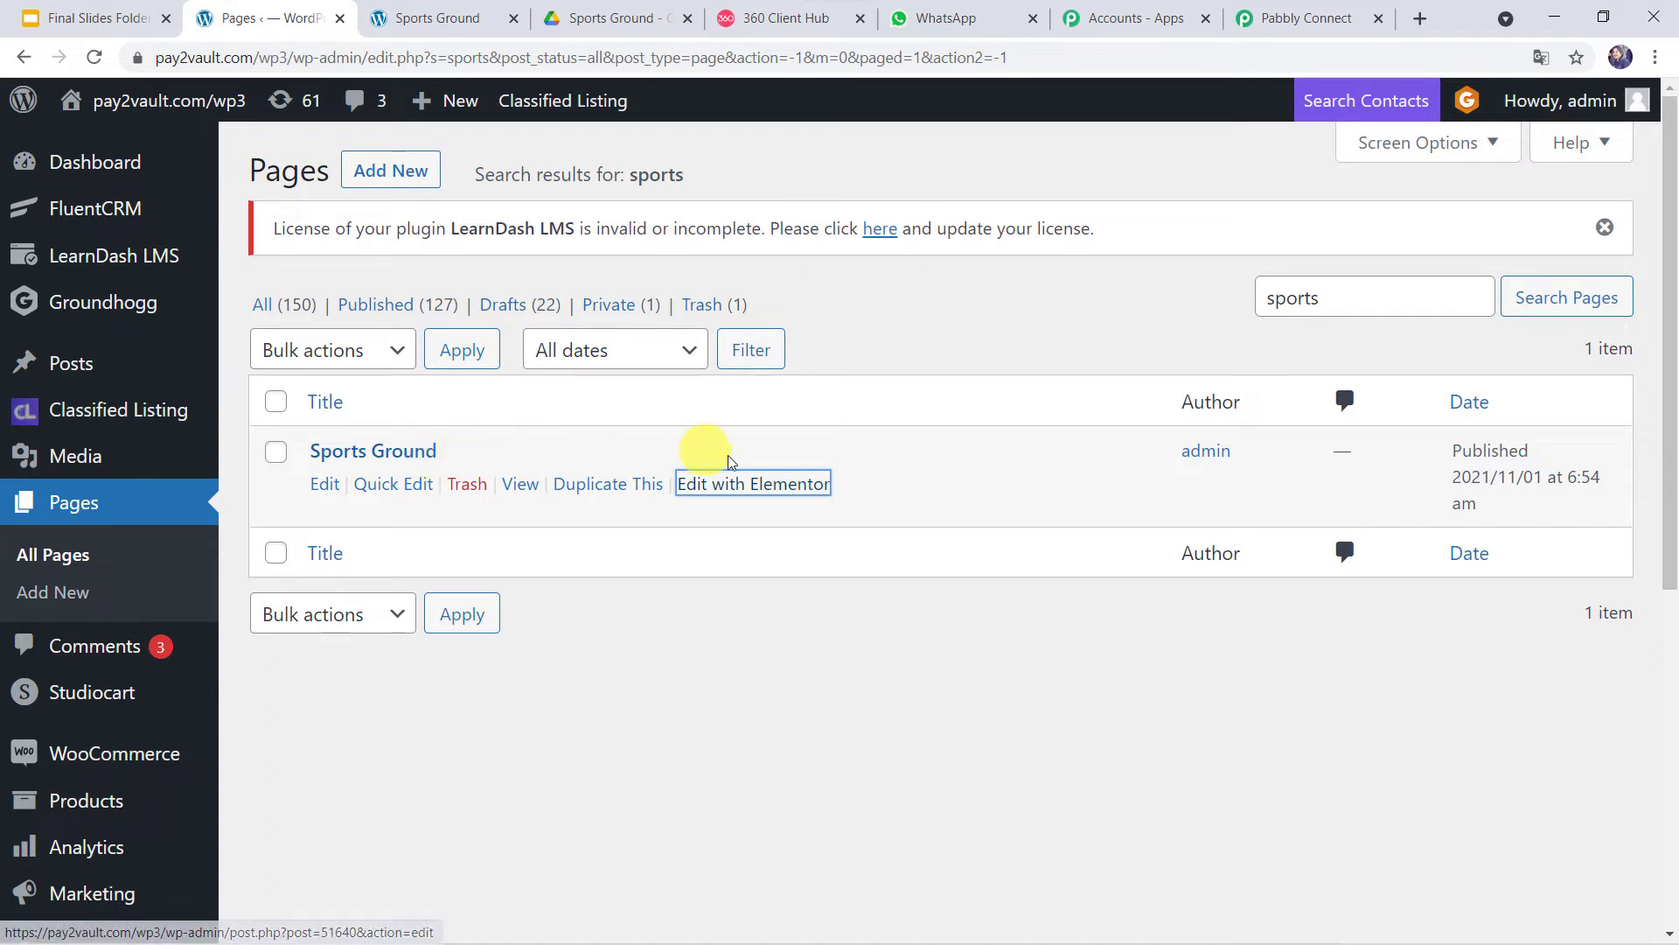
- Edit the Sports Ground page in Elementor and open its enquiry form's Actions After Submit
{"action": "left_click", "coordinate": [774, 486]}
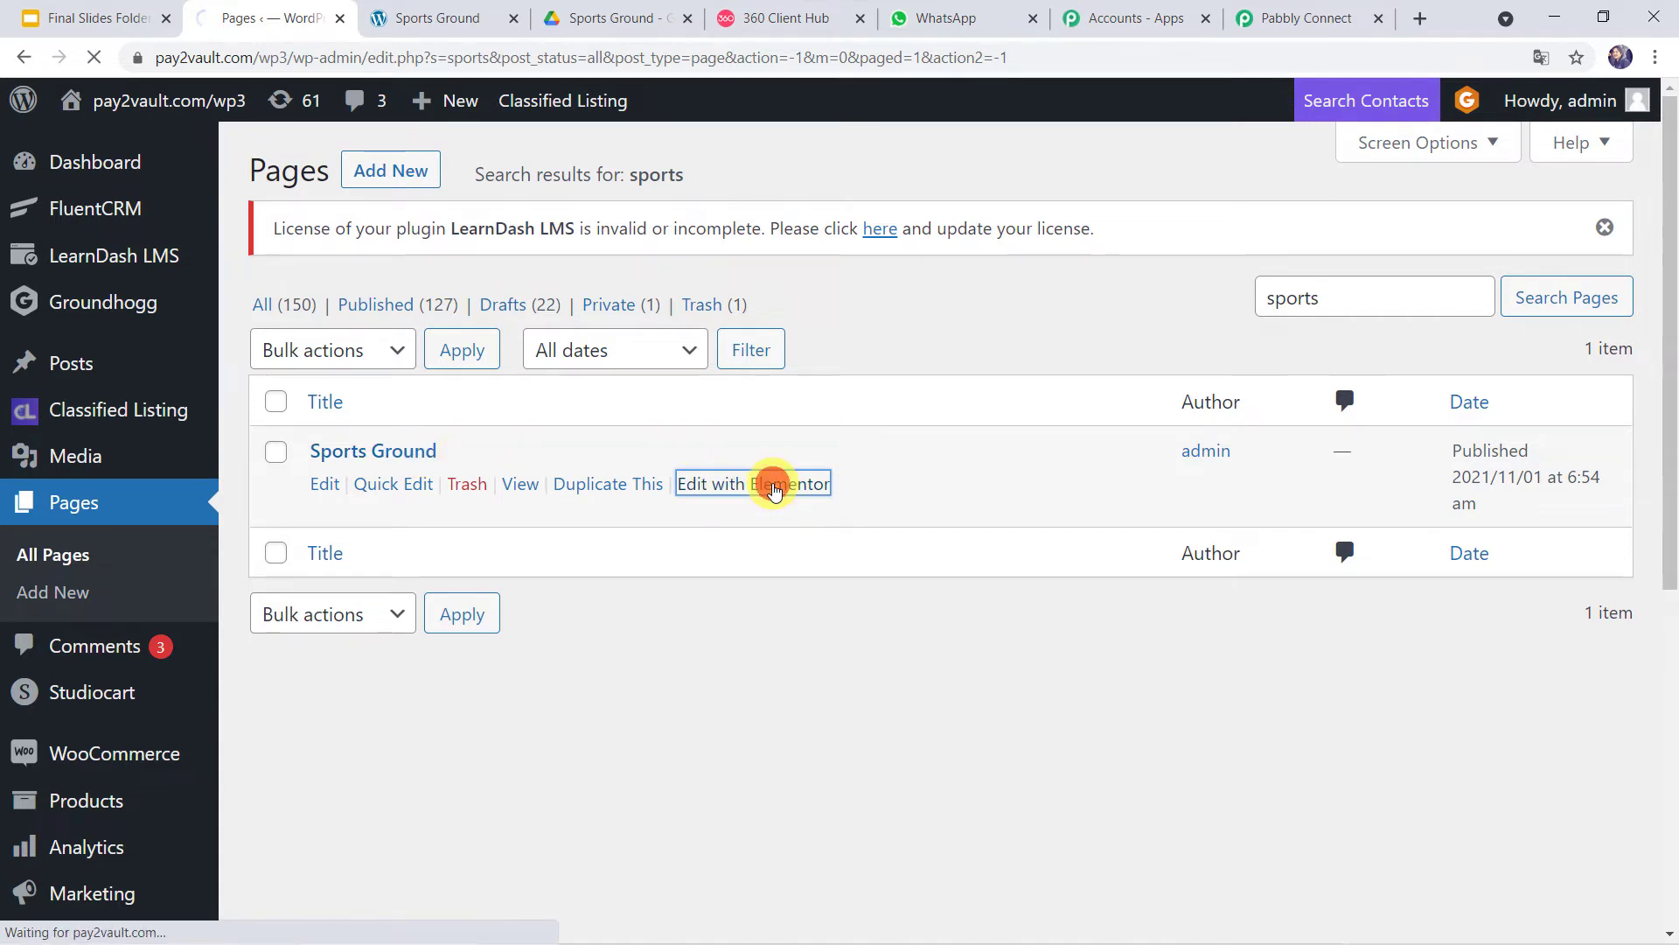
{"action": "scroll", "coordinate": [774, 489], "scroll_direction": "down", "scroll_amount": 8}
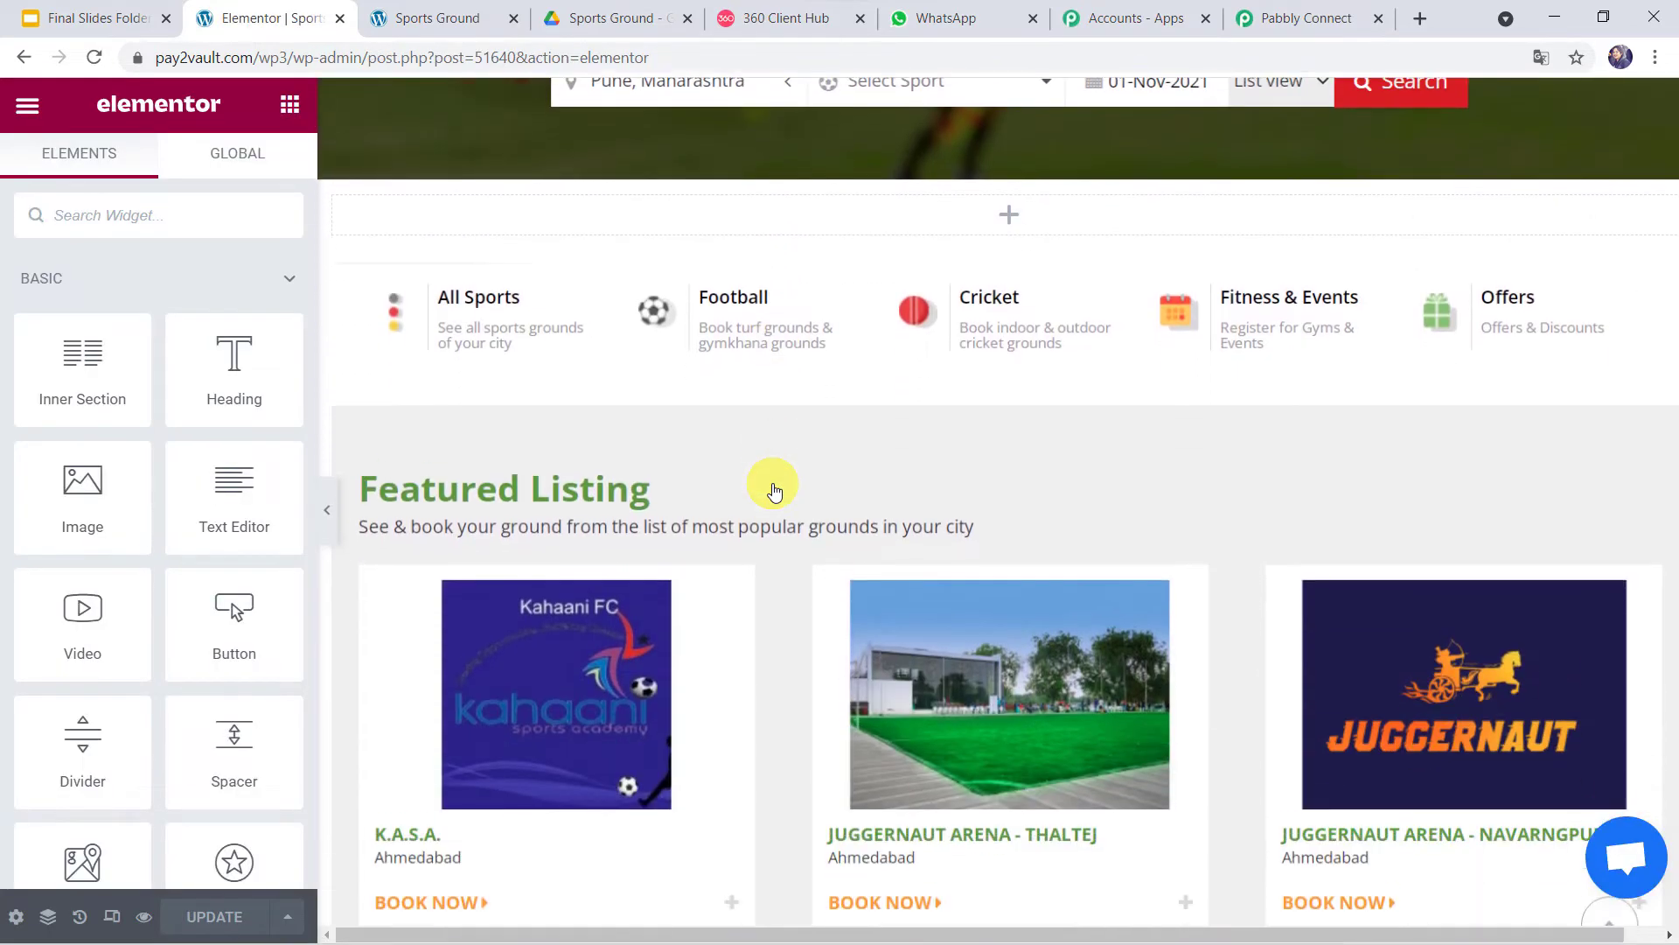
{"action": "scroll", "coordinate": [774, 489], "scroll_direction": "down", "scroll_amount": 9}
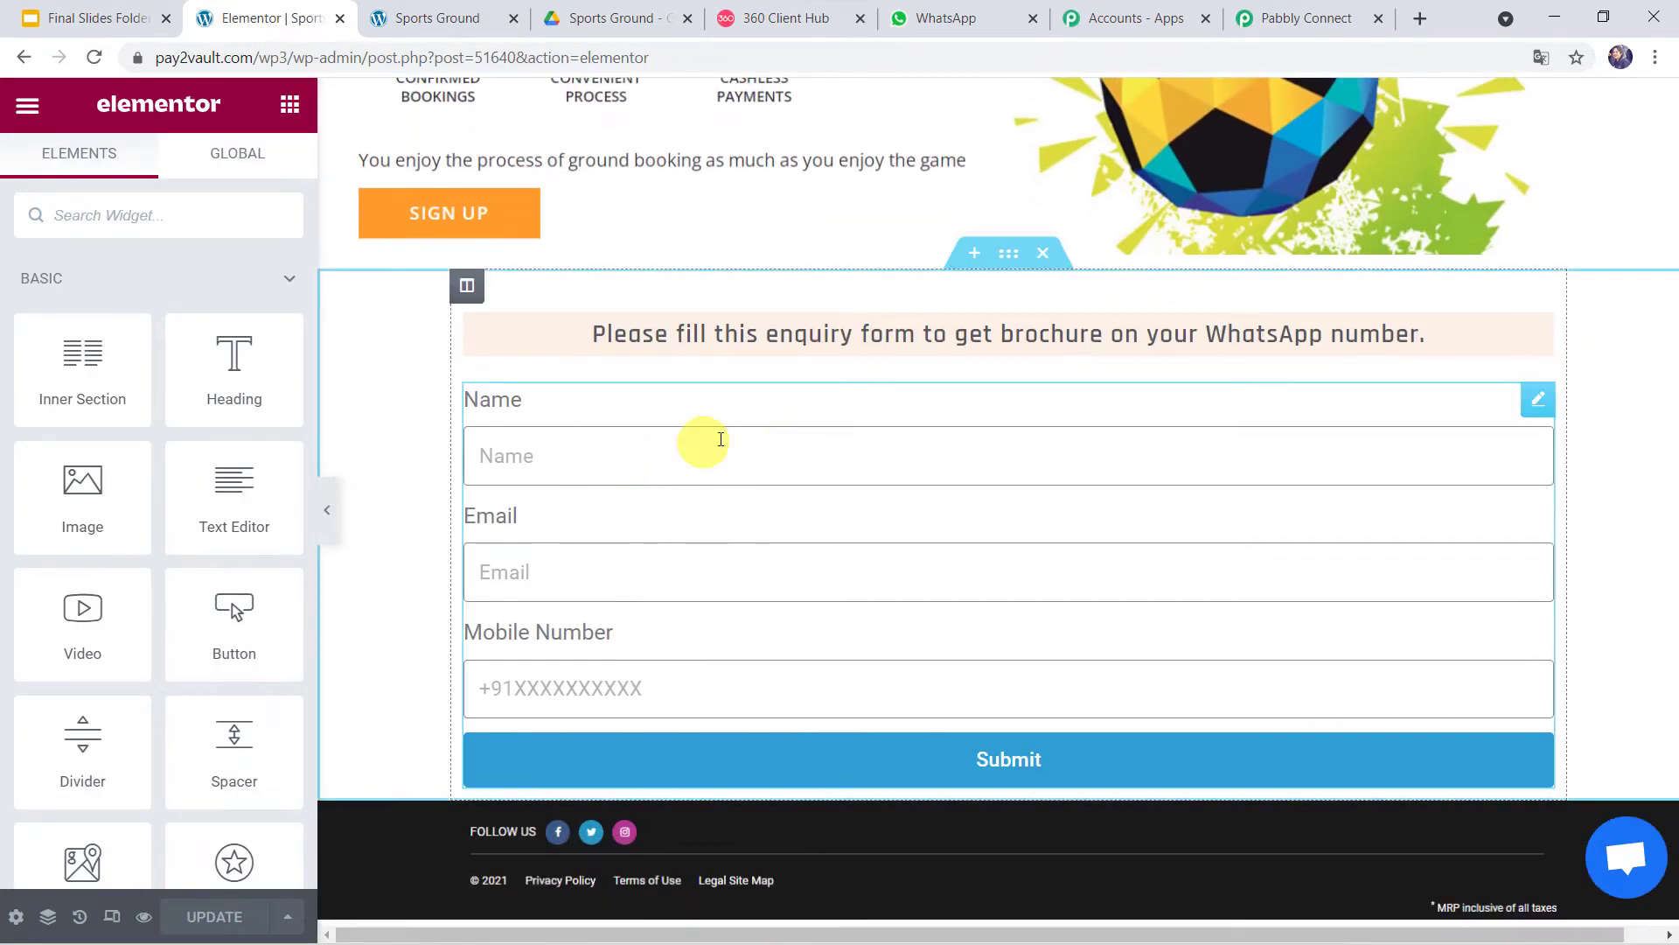
{"action": "left_click", "coordinate": [633, 461]}
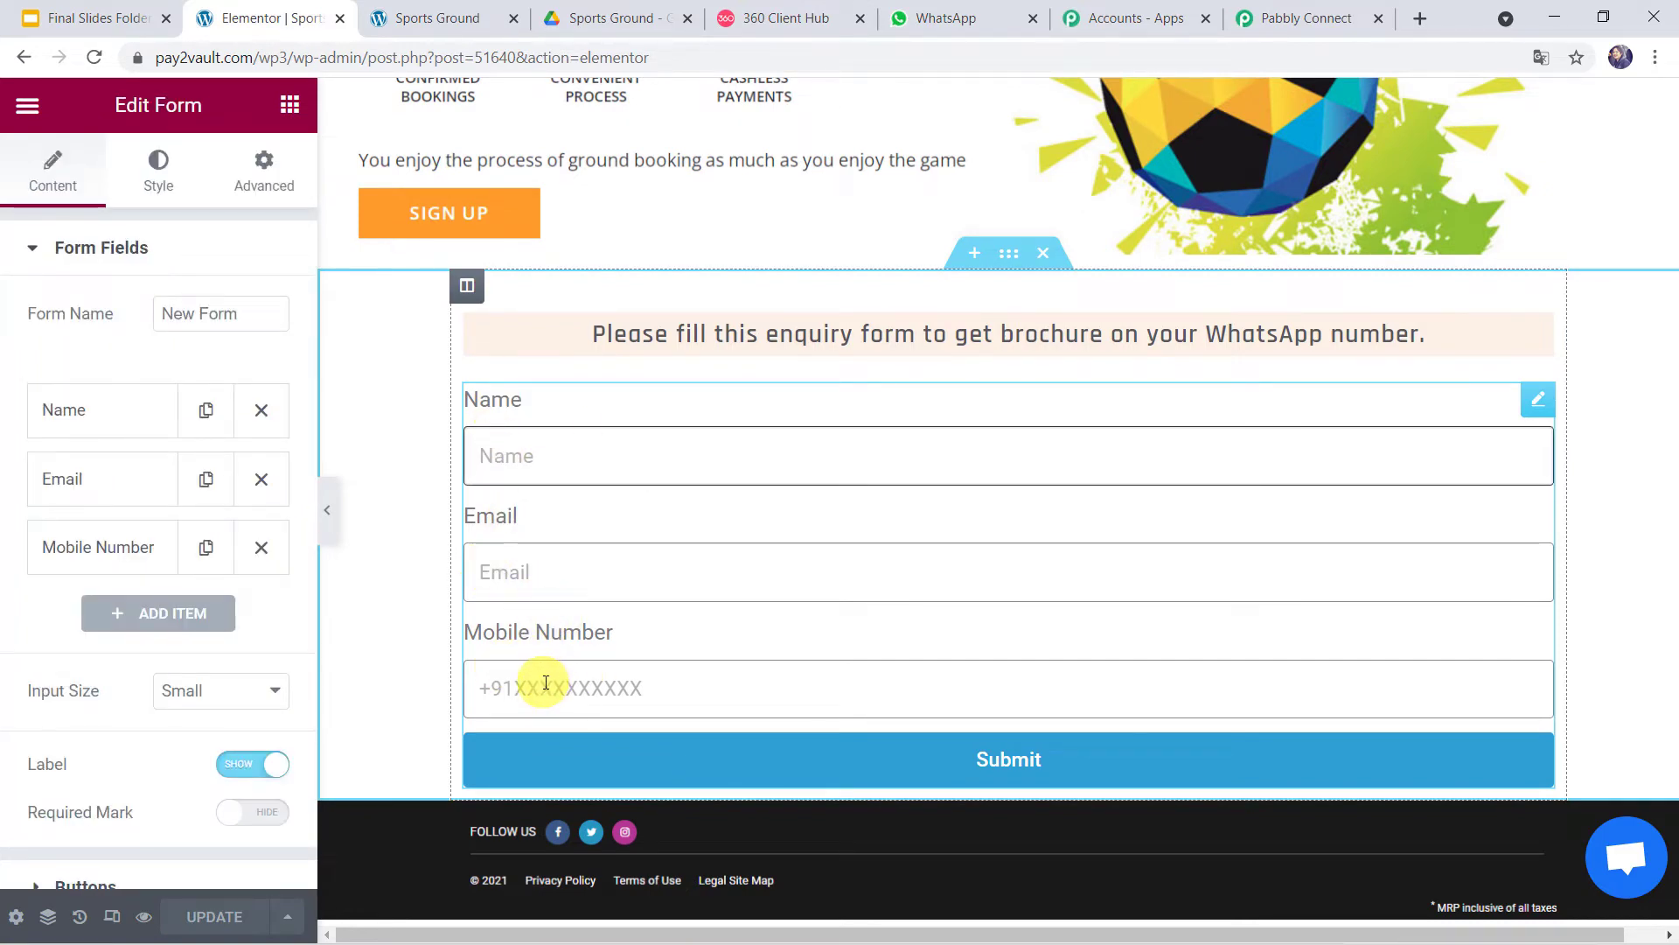
{"action": "left_click", "coordinate": [120, 254]}
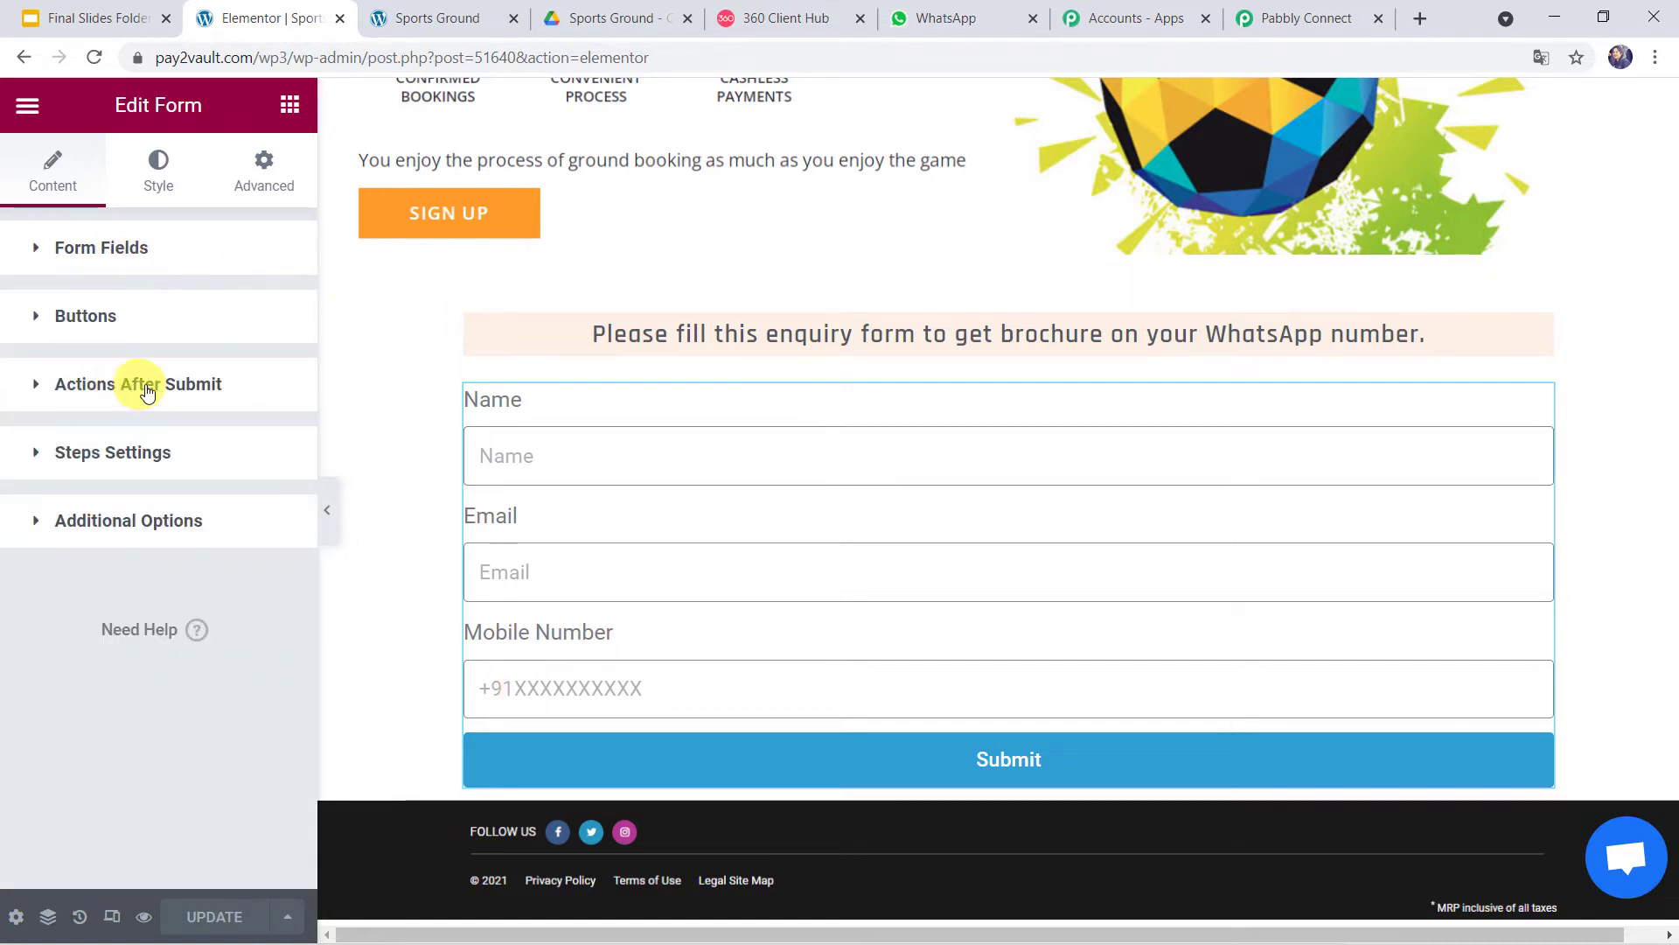
{"action": "left_click", "coordinate": [202, 389]}
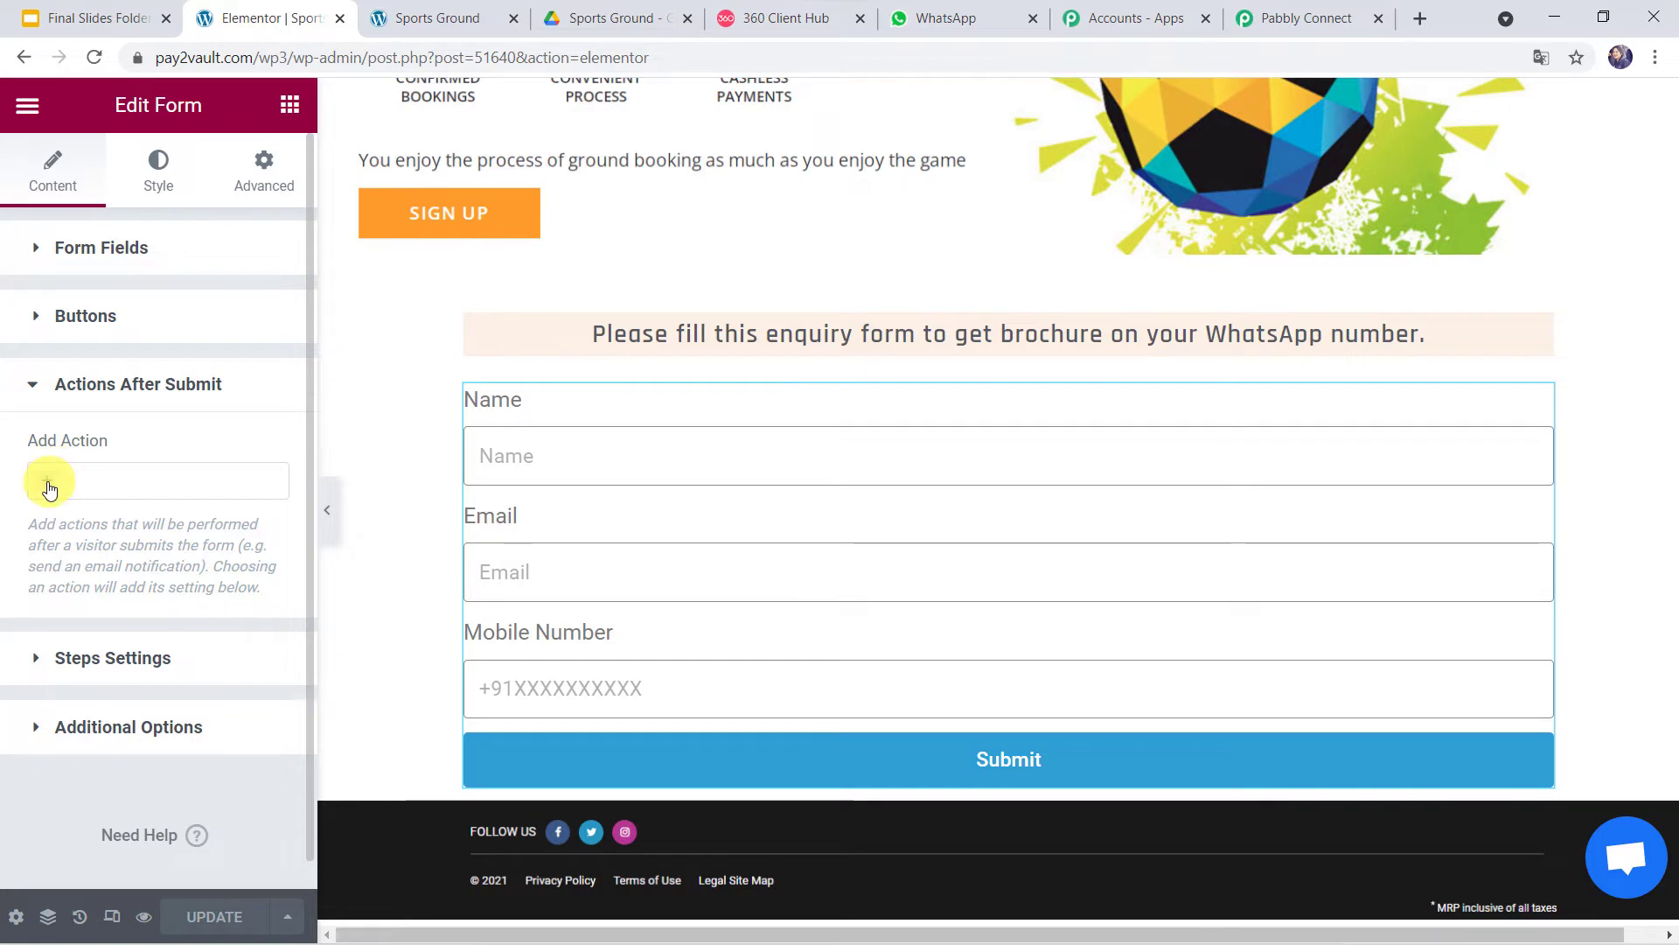
- Add a Webhook action using the pasted Pabbly webhook URL and save the page
{"action": "left_click", "coordinate": [49, 488]}
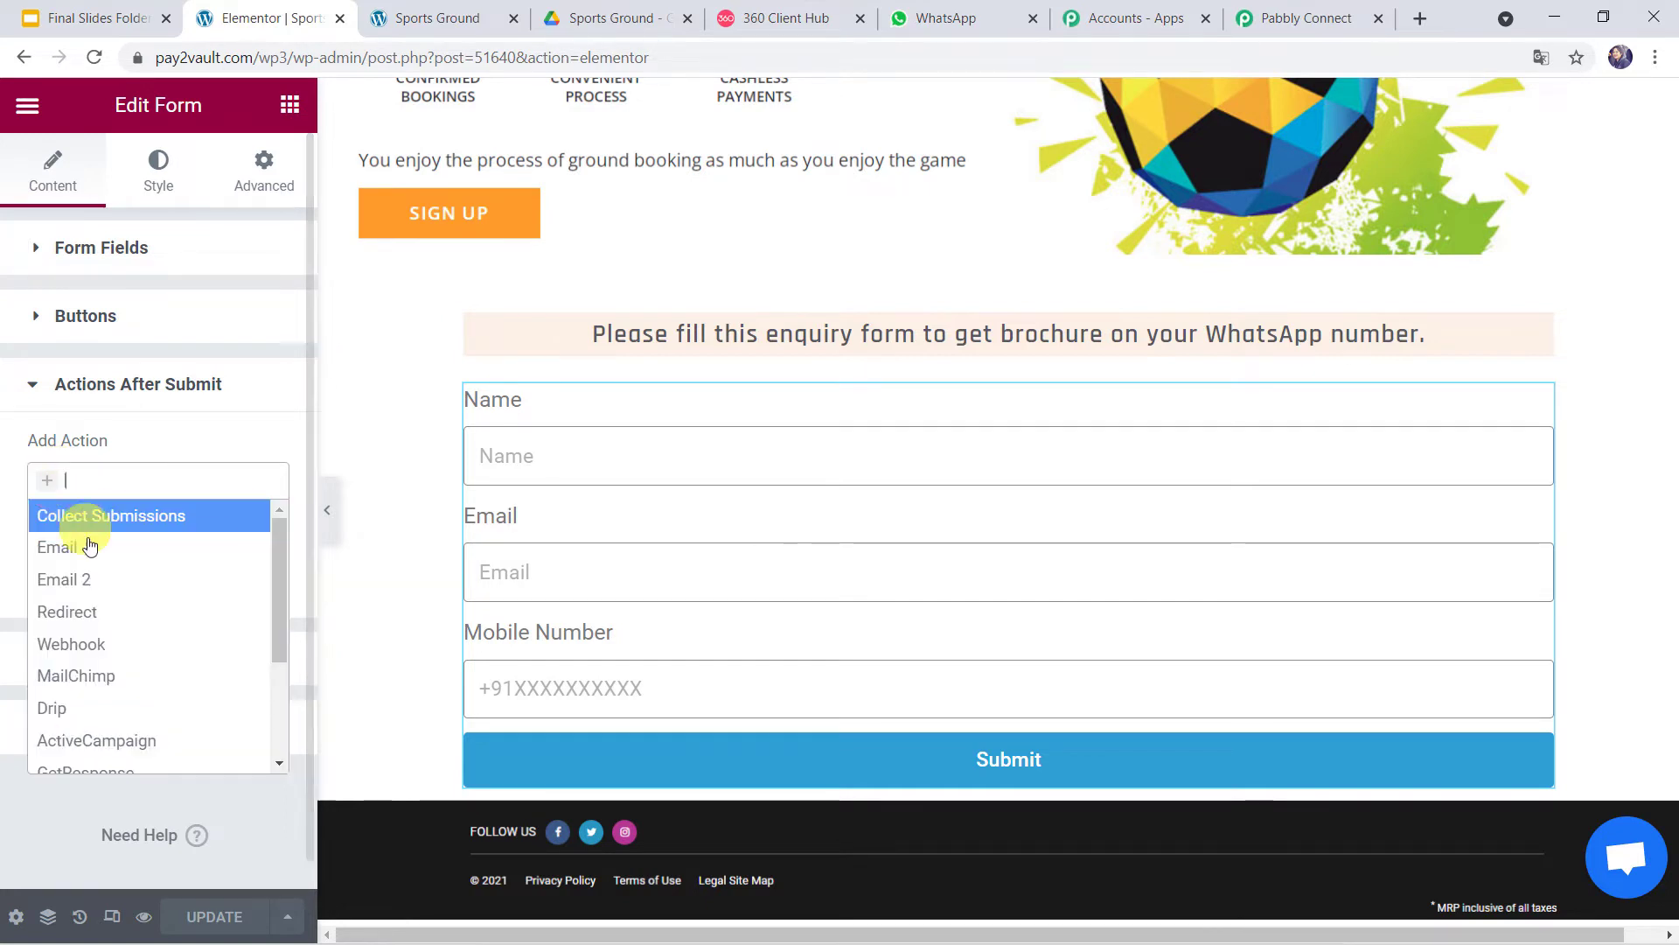
{"action": "left_click", "coordinate": [69, 644]}
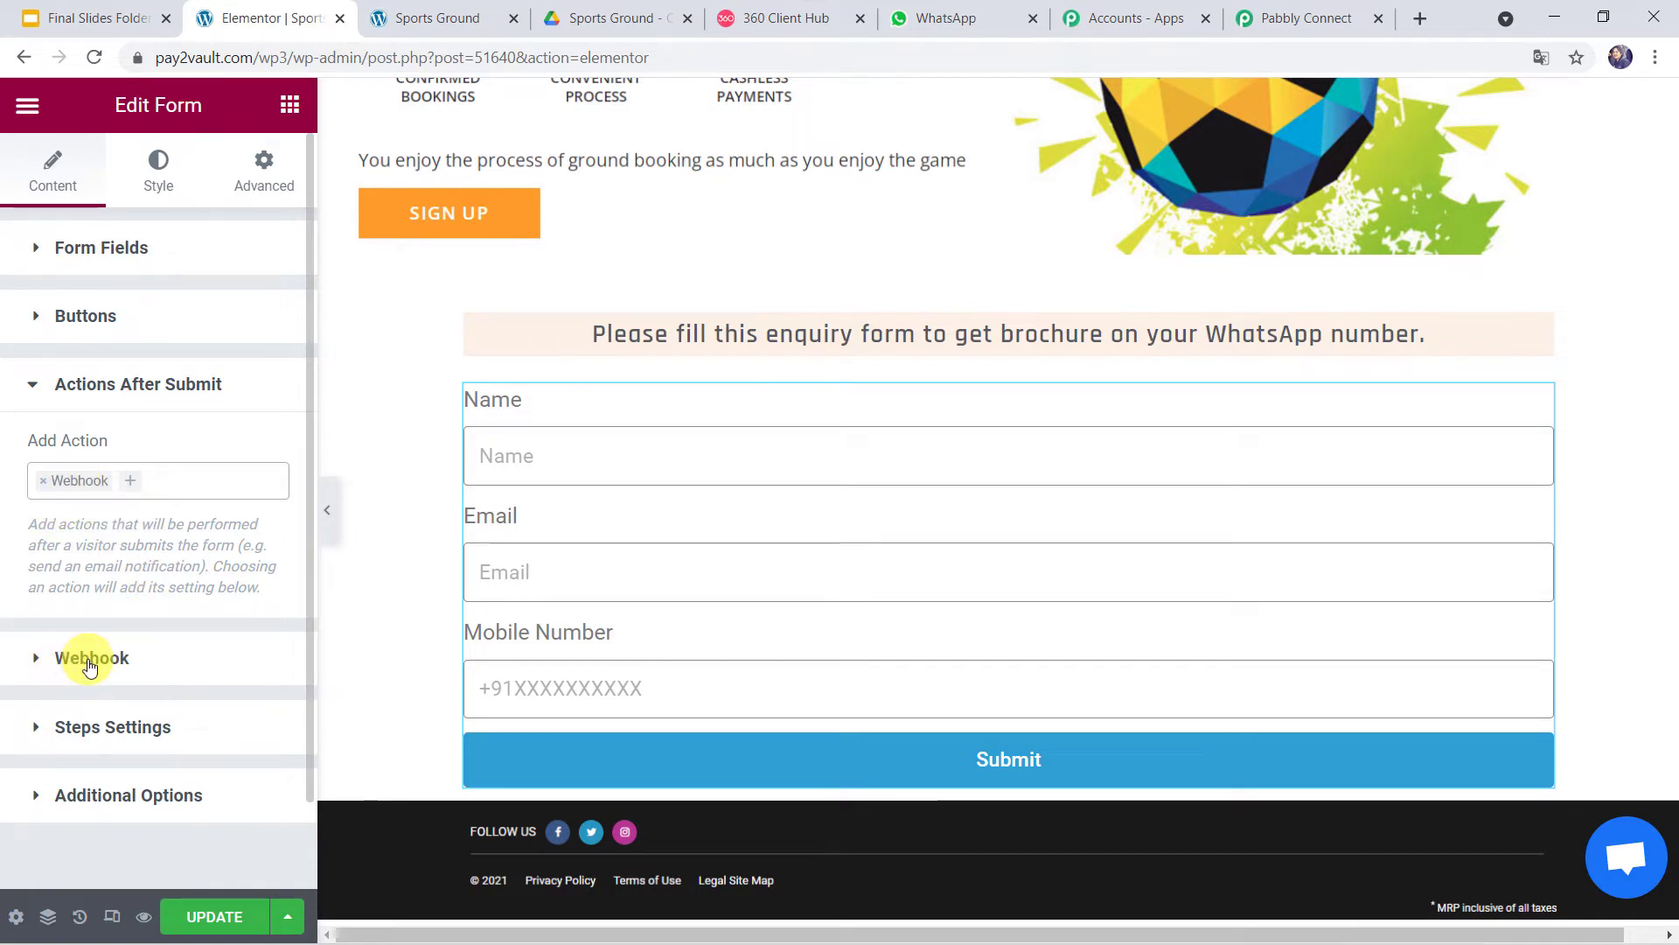
{"action": "left_click", "coordinate": [90, 665]}
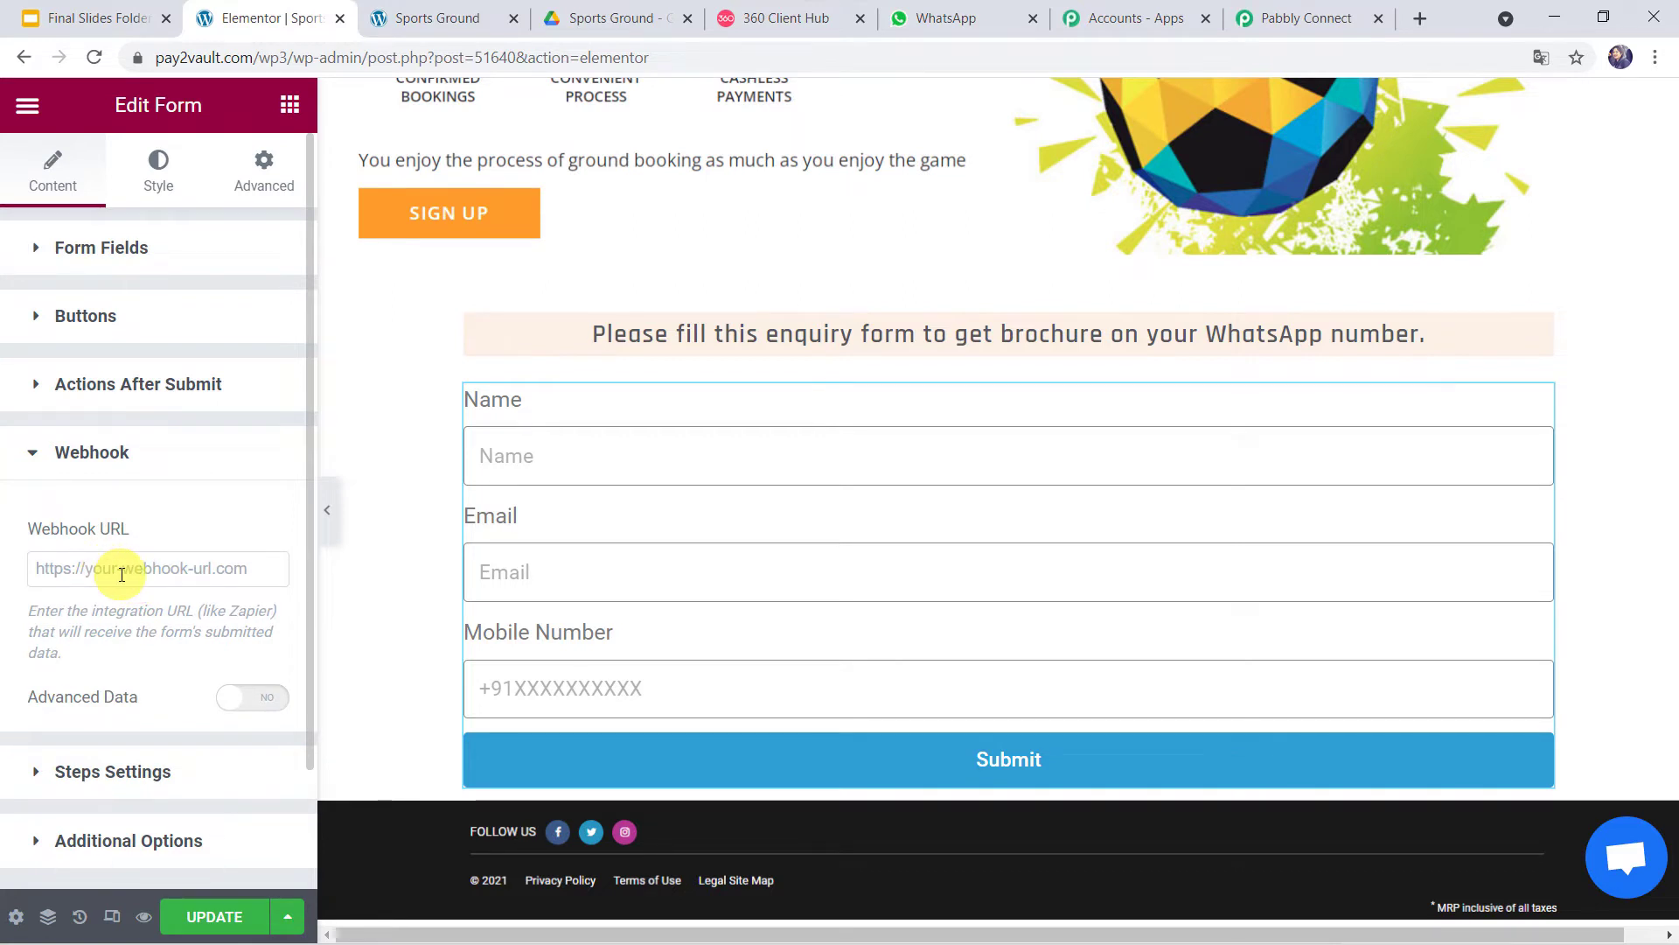
{"action": "right_click", "coordinate": [121, 574]}
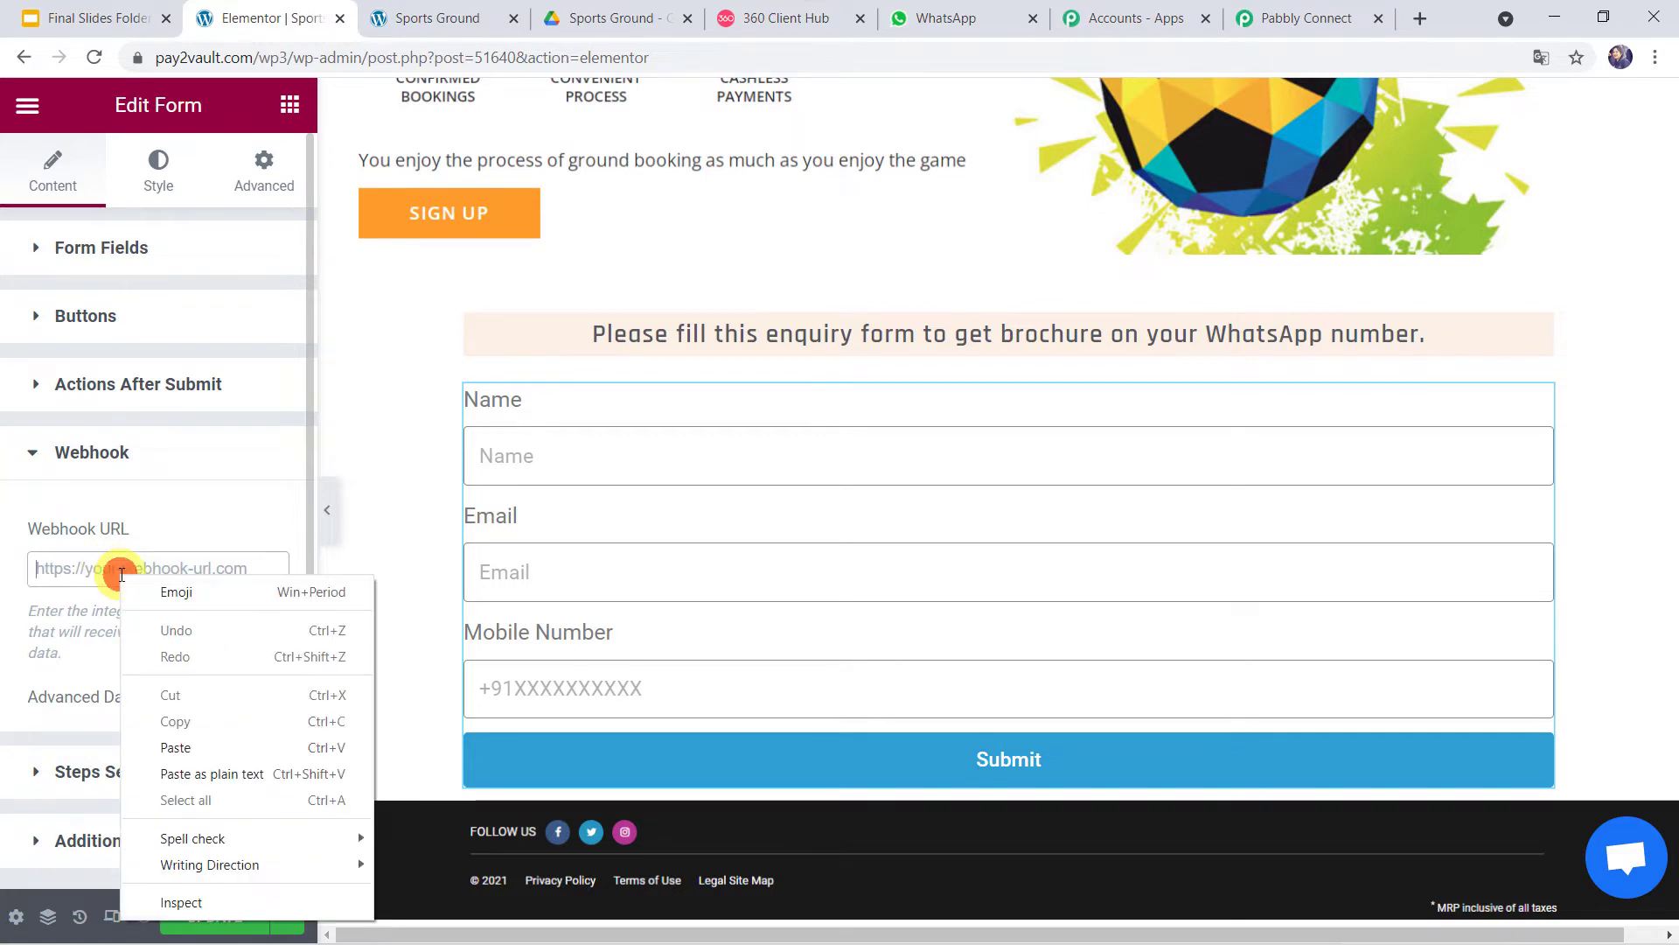
{"action": "left_click", "coordinate": [166, 748]}
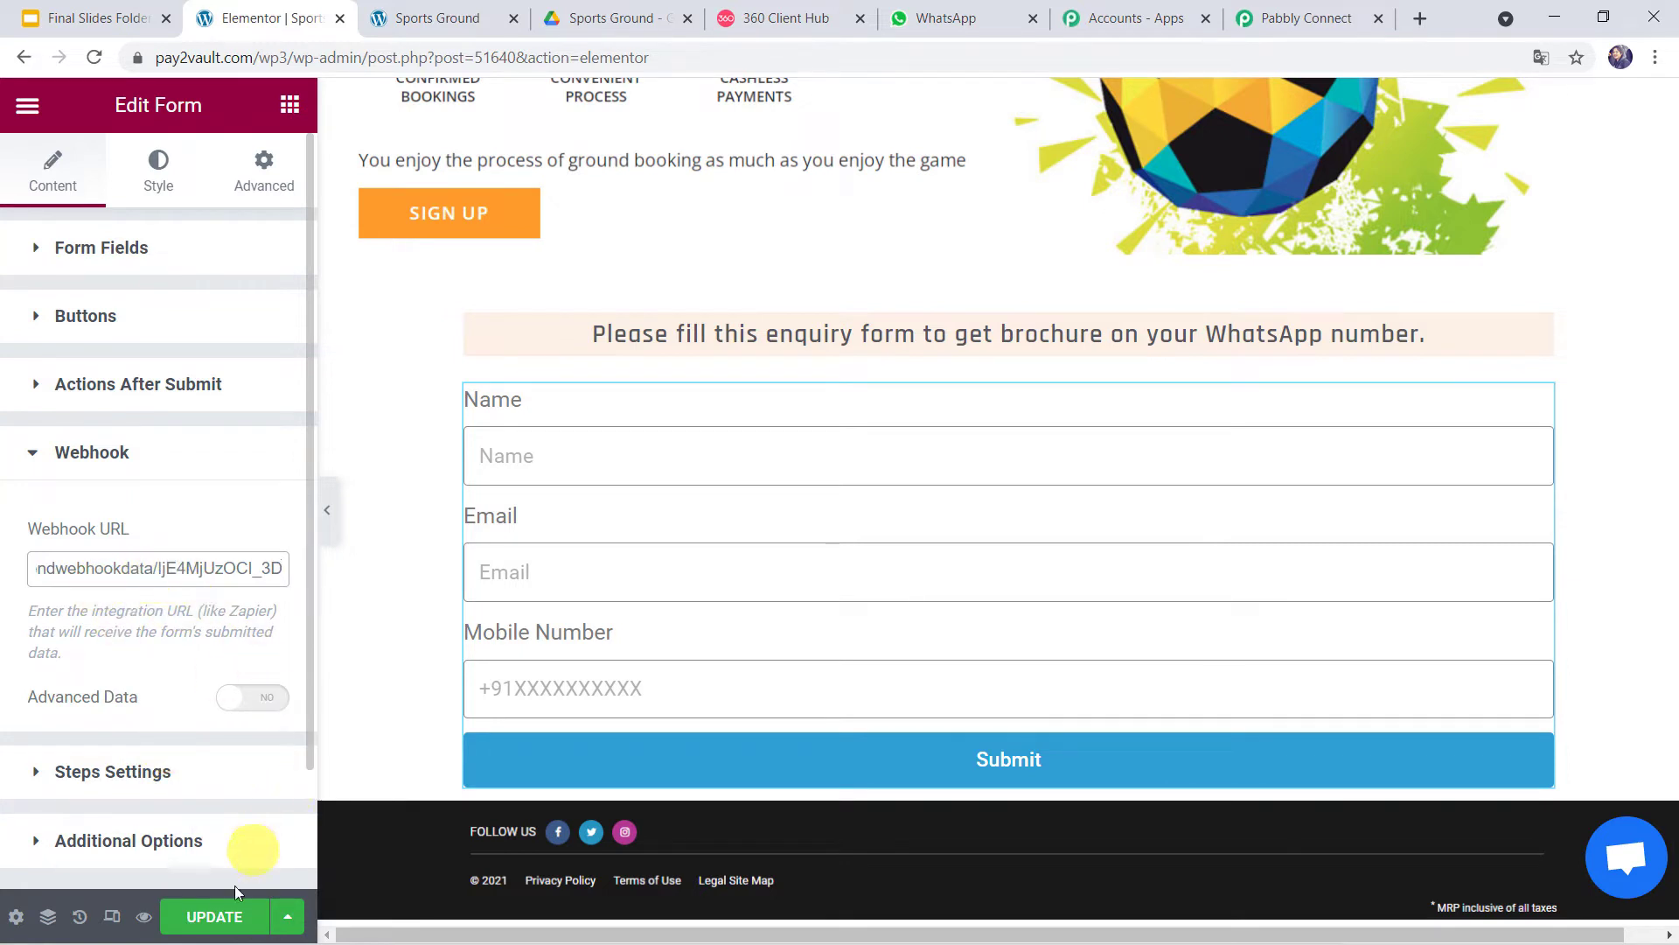
{"action": "left_click", "coordinate": [207, 920]}
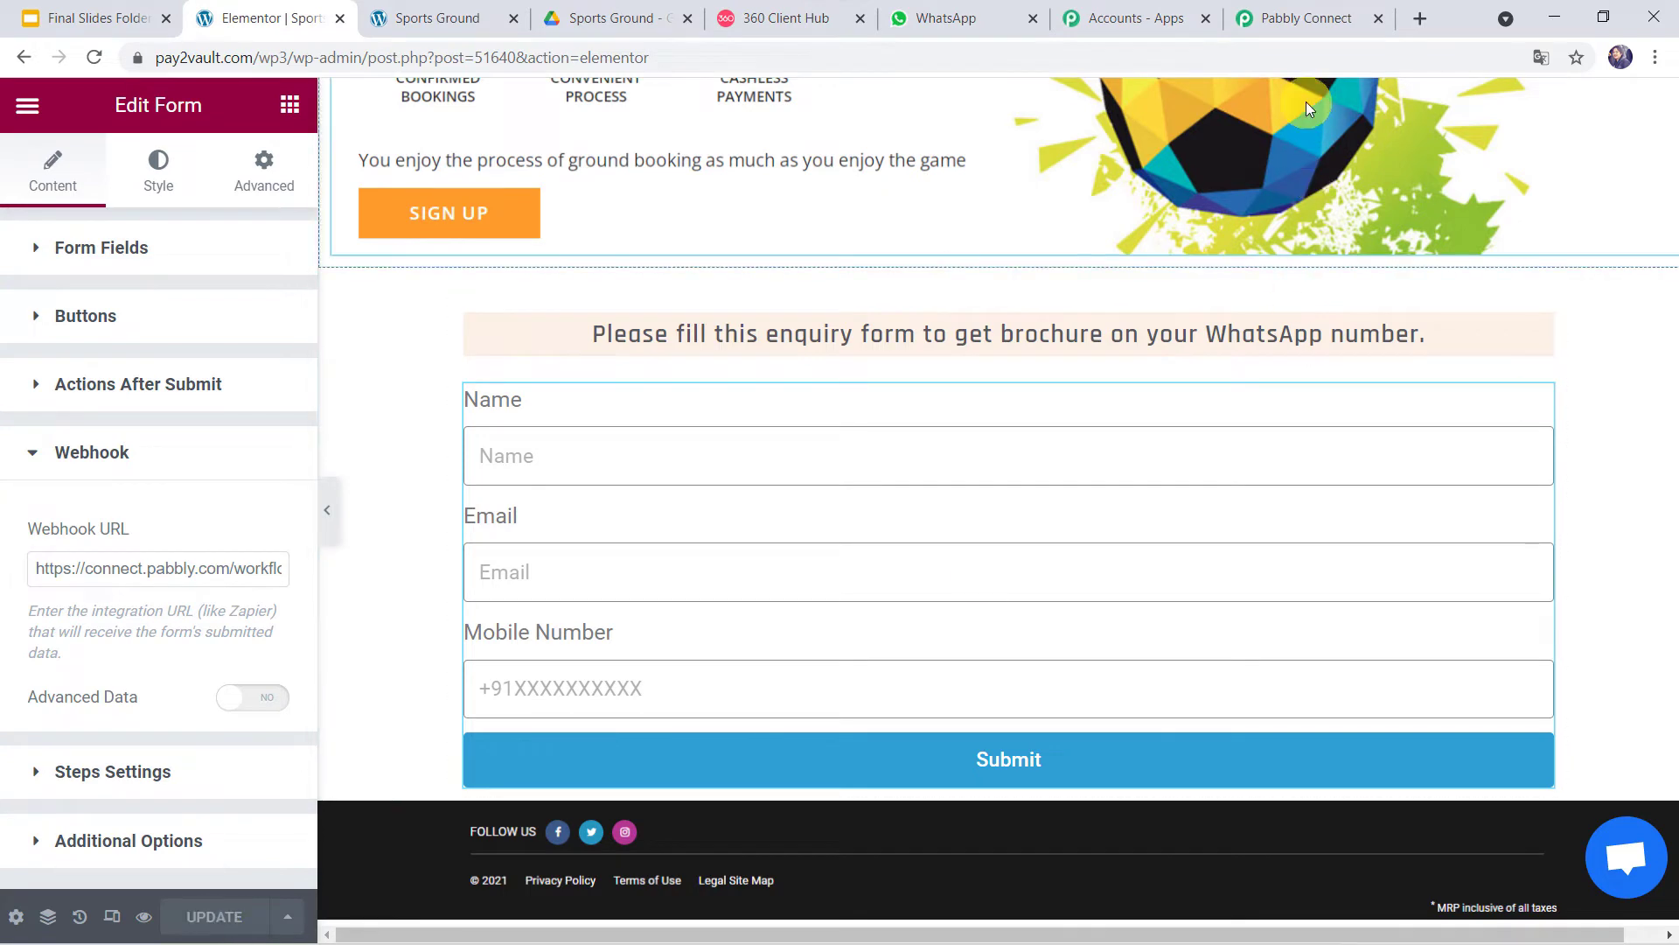
{"action": "left_click", "coordinate": [1307, 18]}
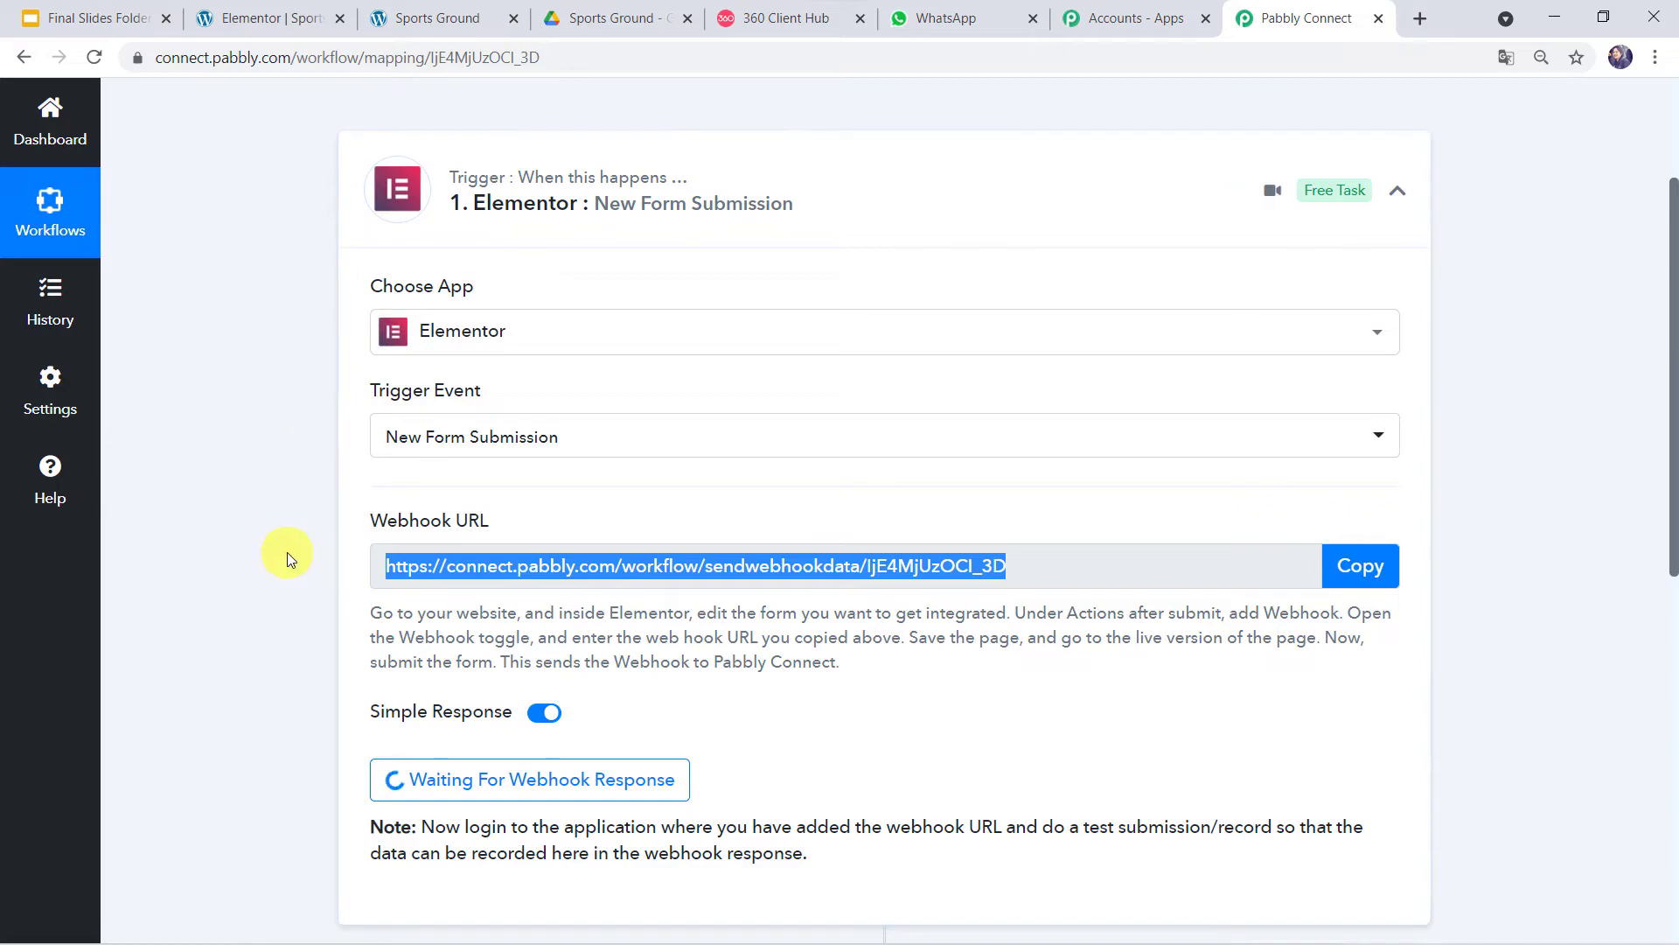
- Submit a test enquiry on the Sports Ground form with a name, email and mobile number
{"action": "left_click", "coordinate": [428, 10]}
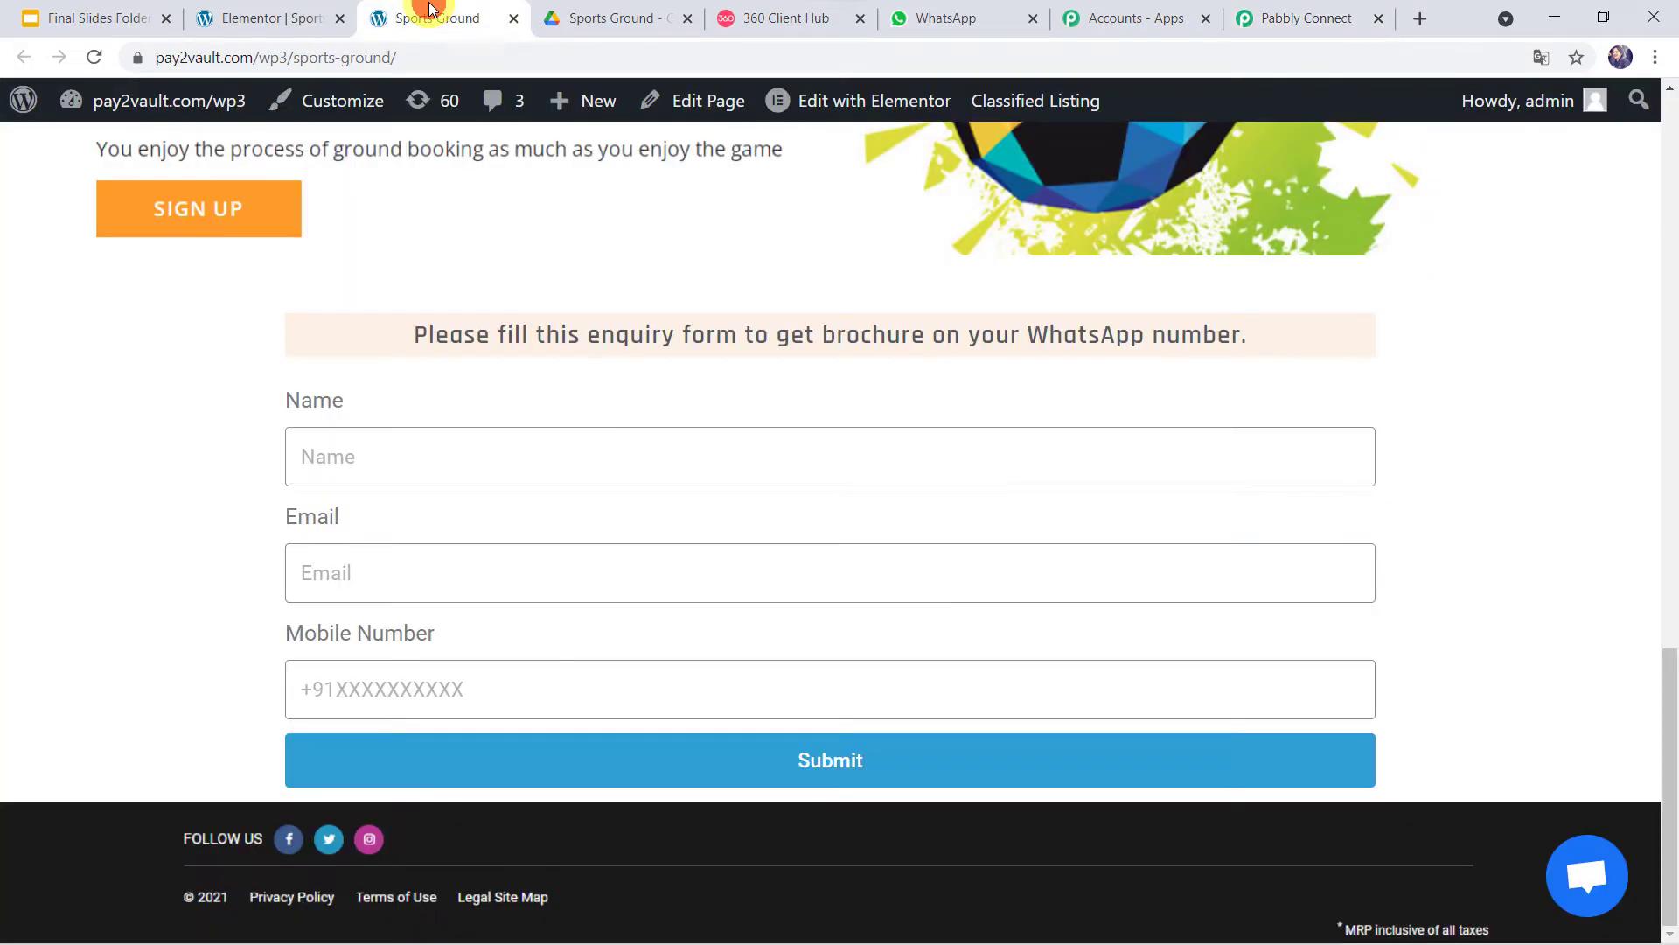
{"action": "scroll", "coordinate": [261, 233], "scroll_direction": "up", "scroll_amount": 15}
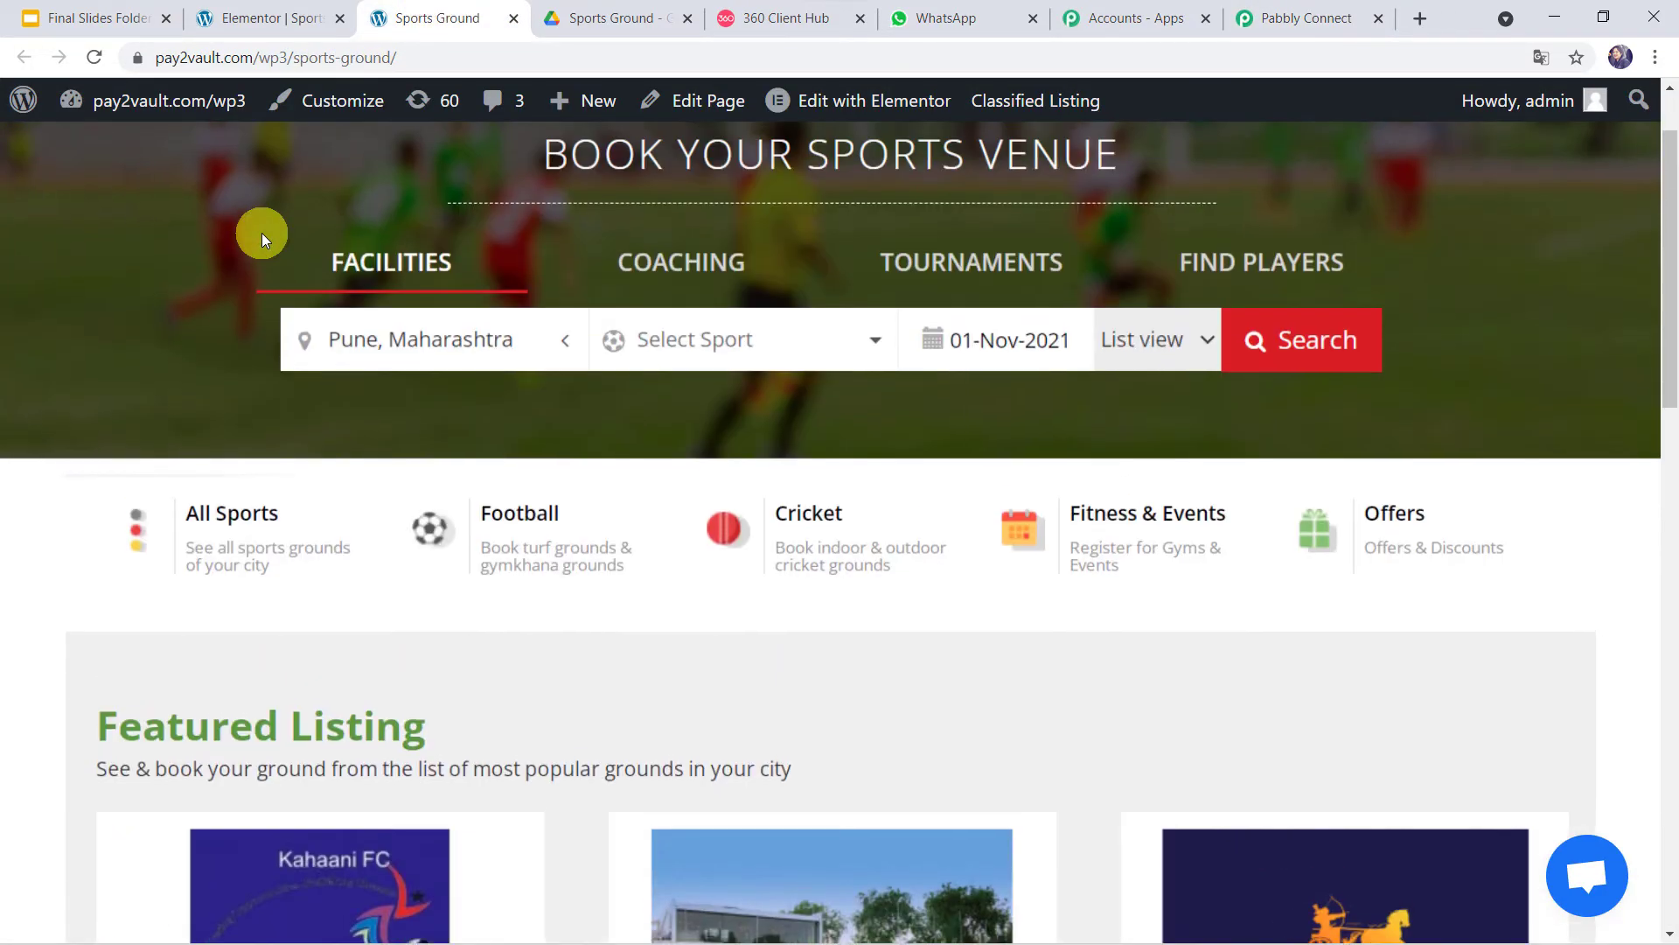
{"action": "scroll", "coordinate": [261, 233], "scroll_direction": "down", "scroll_amount": 15}
{"action": "left_click", "coordinate": [378, 455]}
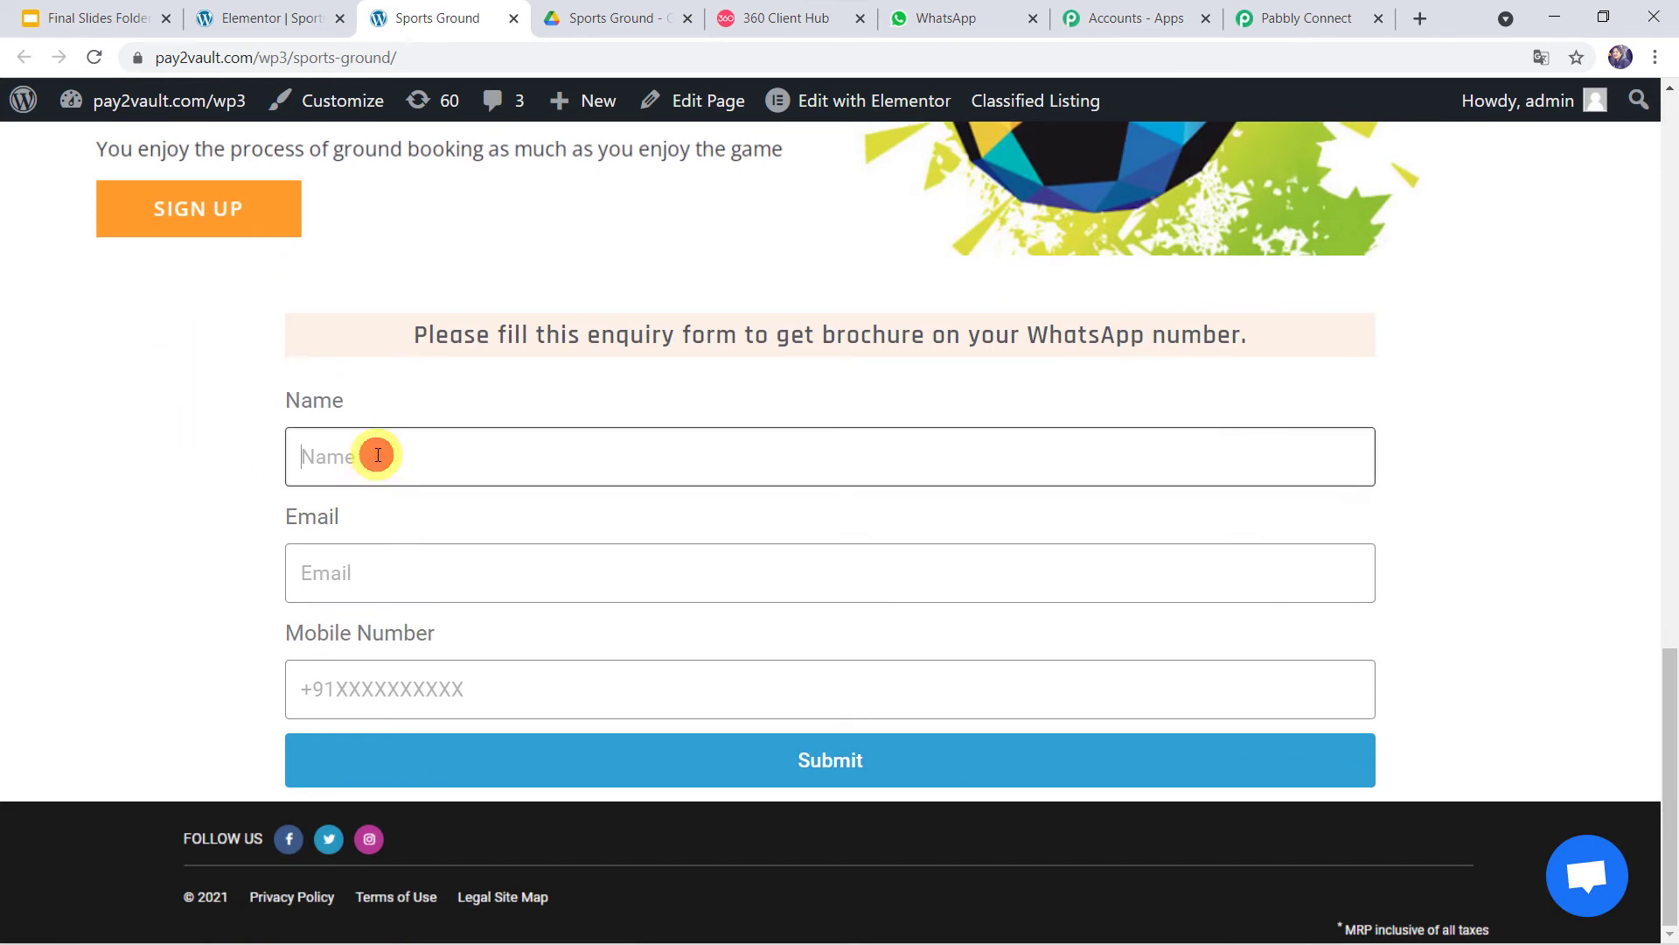
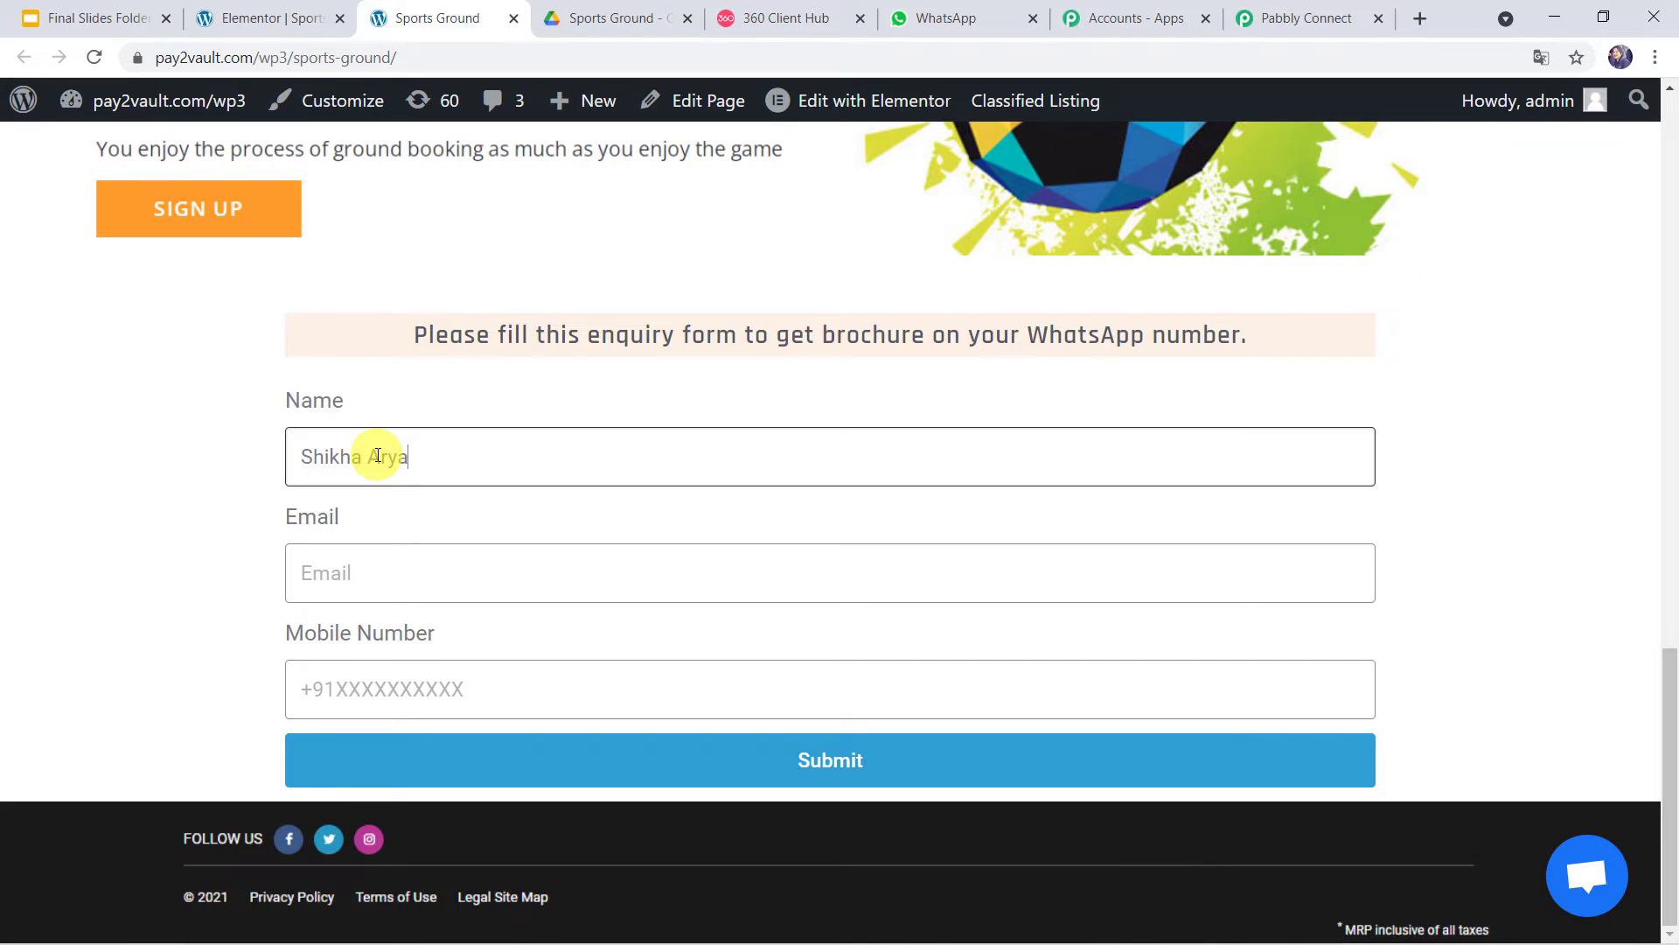
{"action": "key", "text": "Tab"}
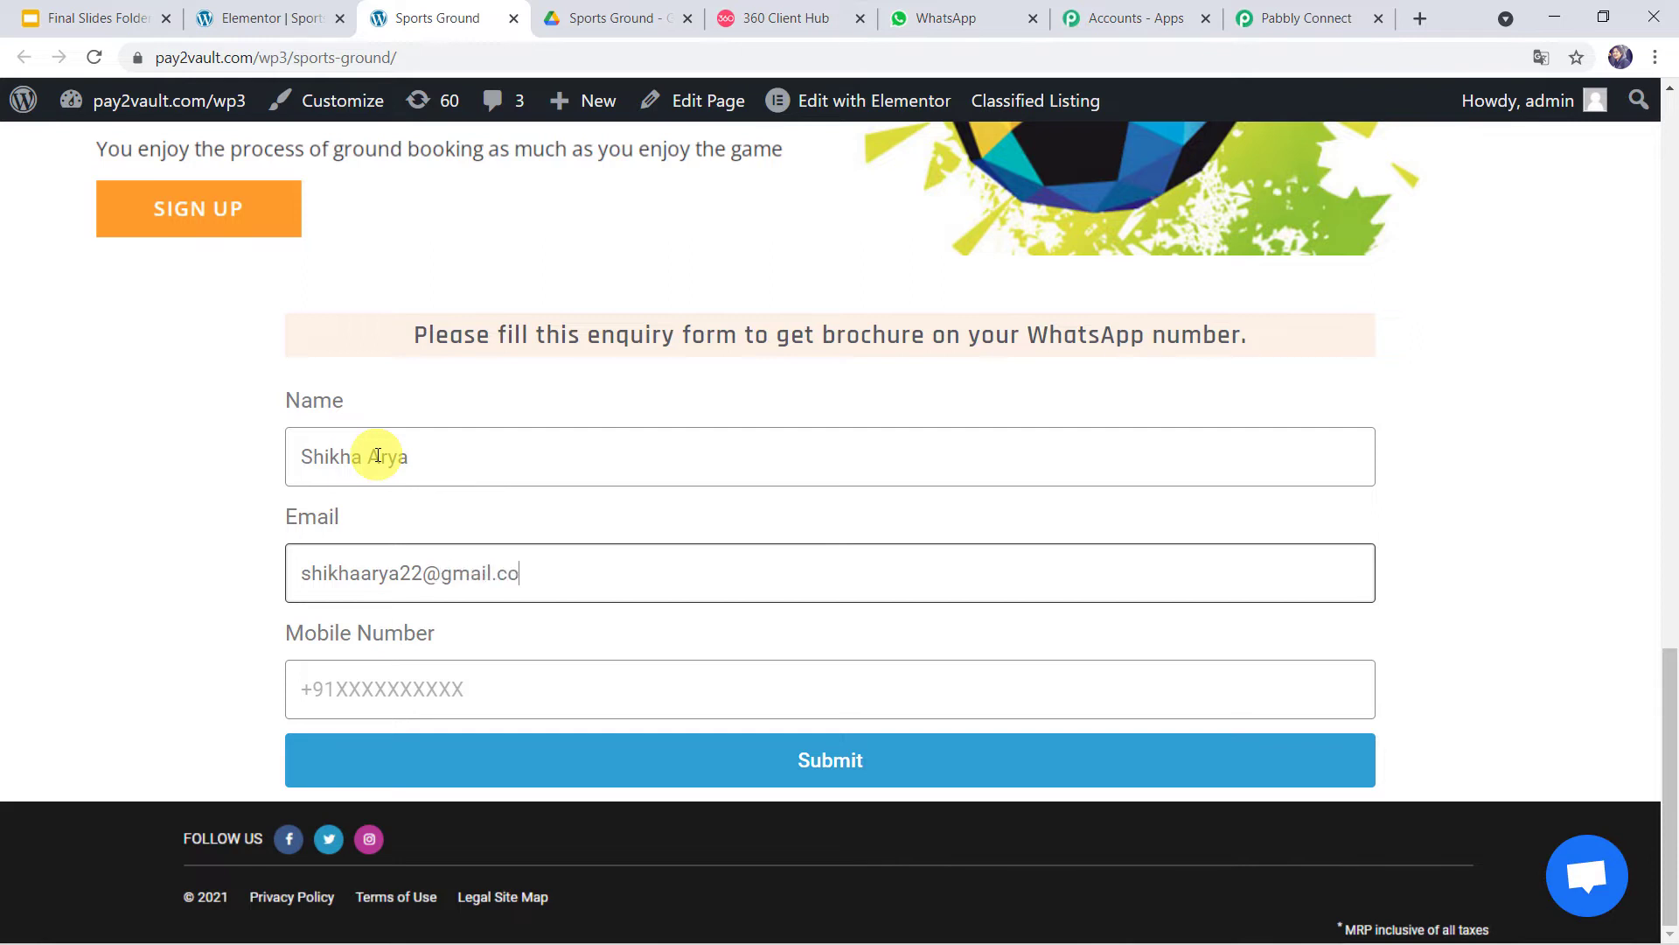
{"action": "key", "text": "Tab"}
{"action": "type", "text": "+"}
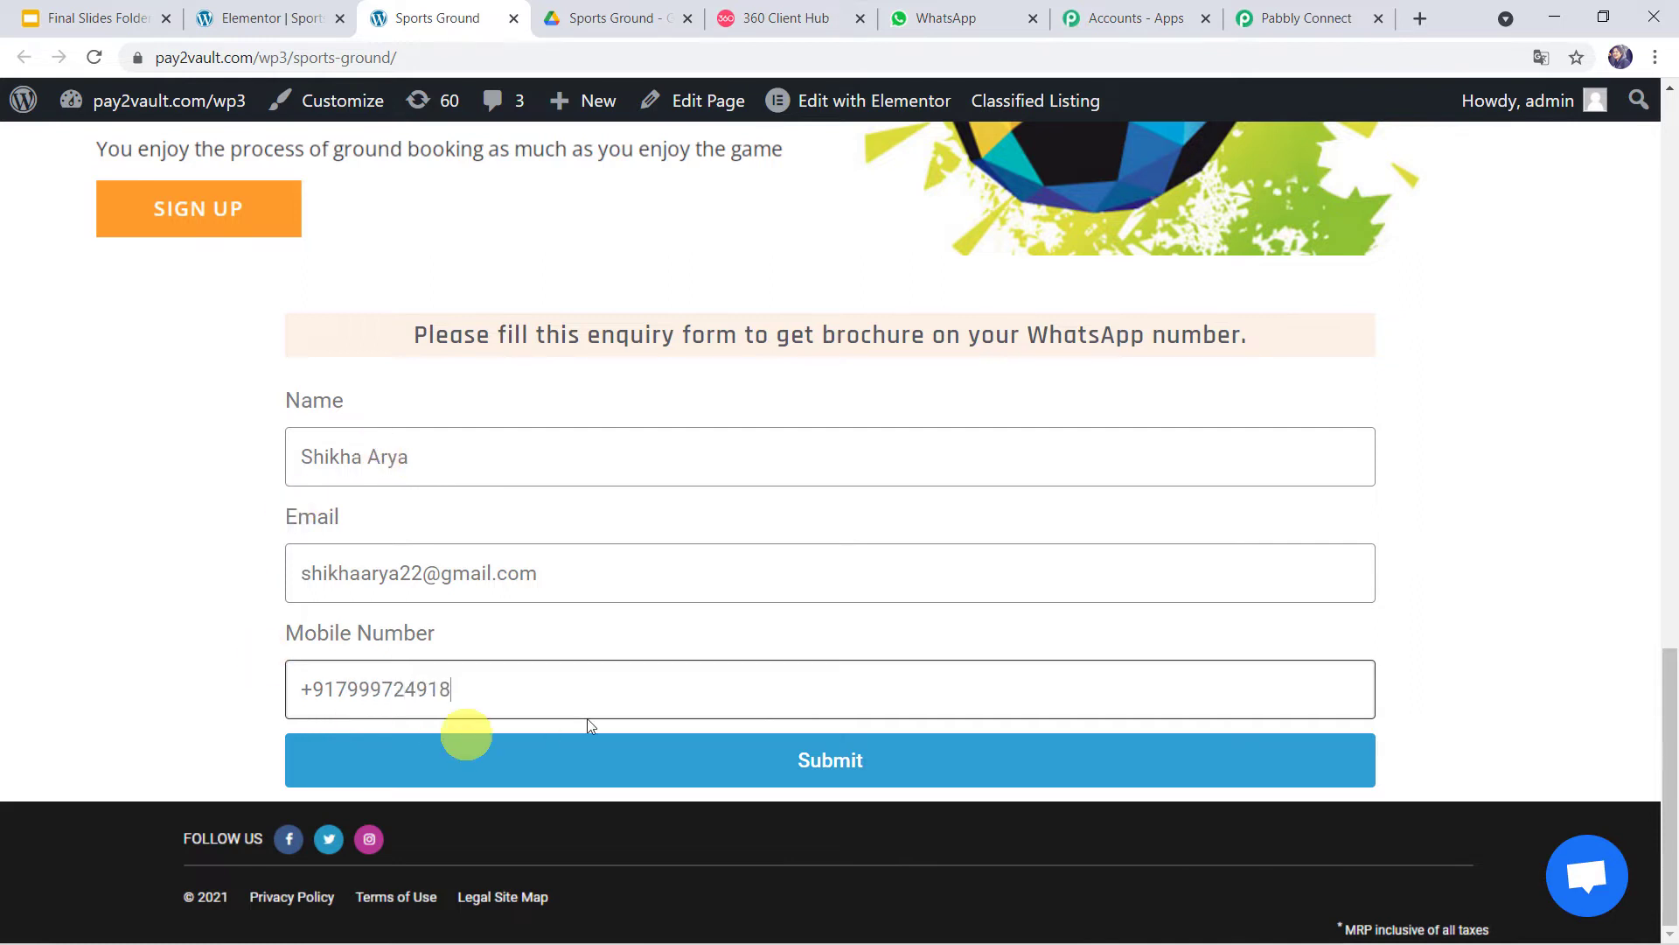
{"action": "left_click", "coordinate": [743, 764]}
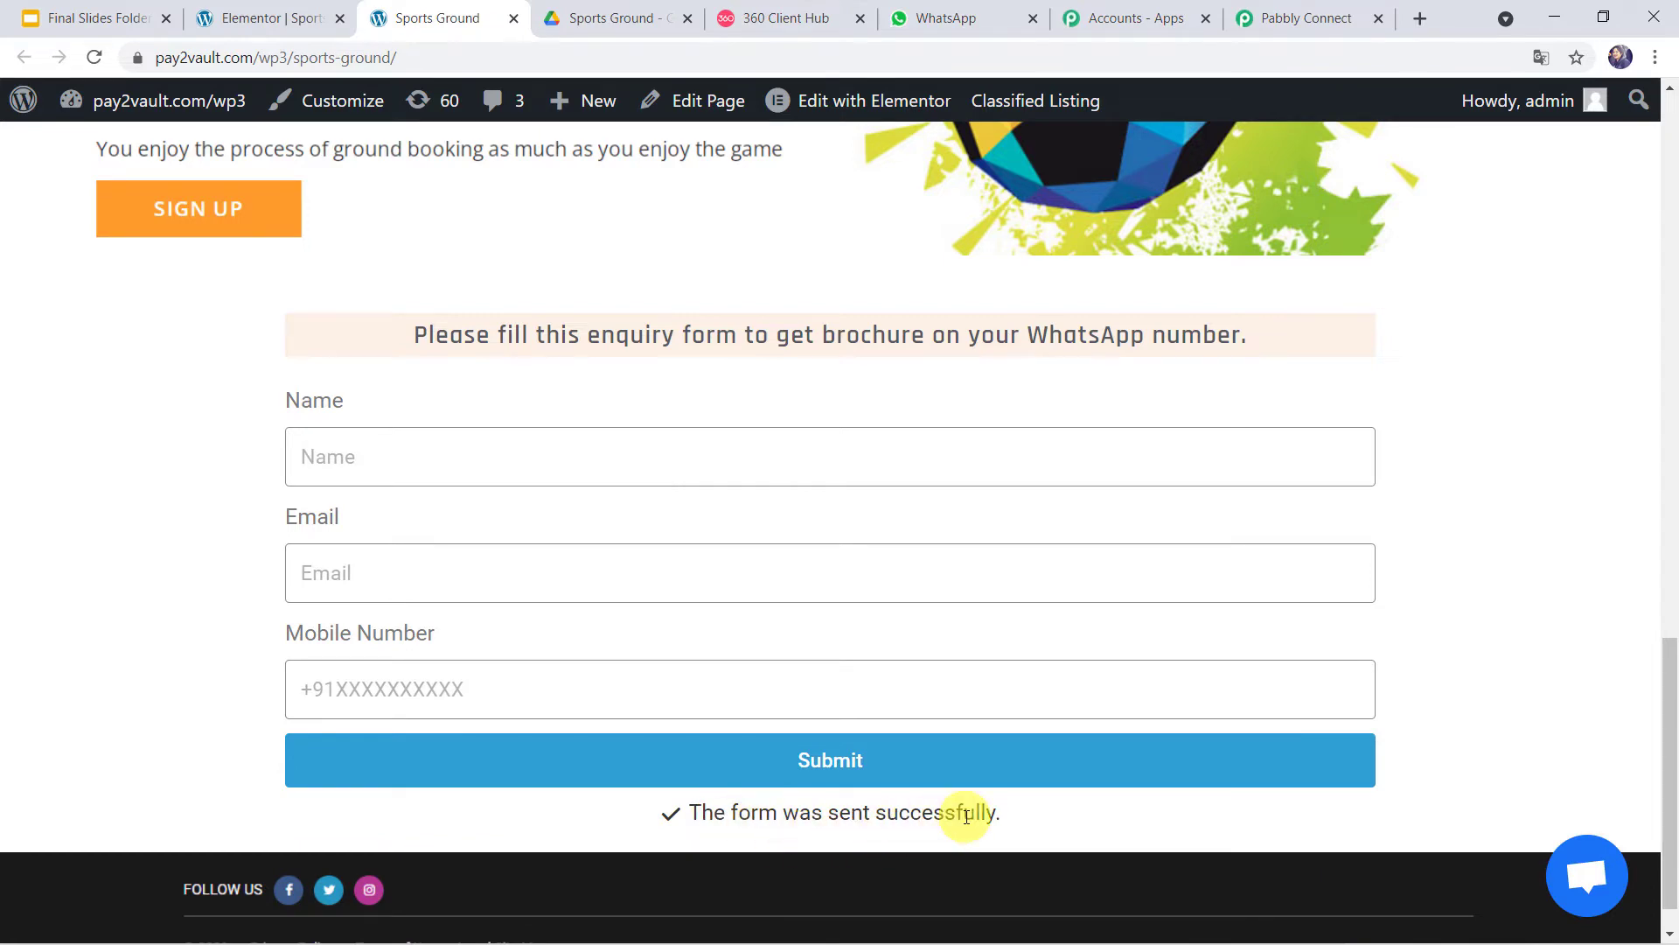
{"action": "left_click", "coordinate": [1304, 18]}
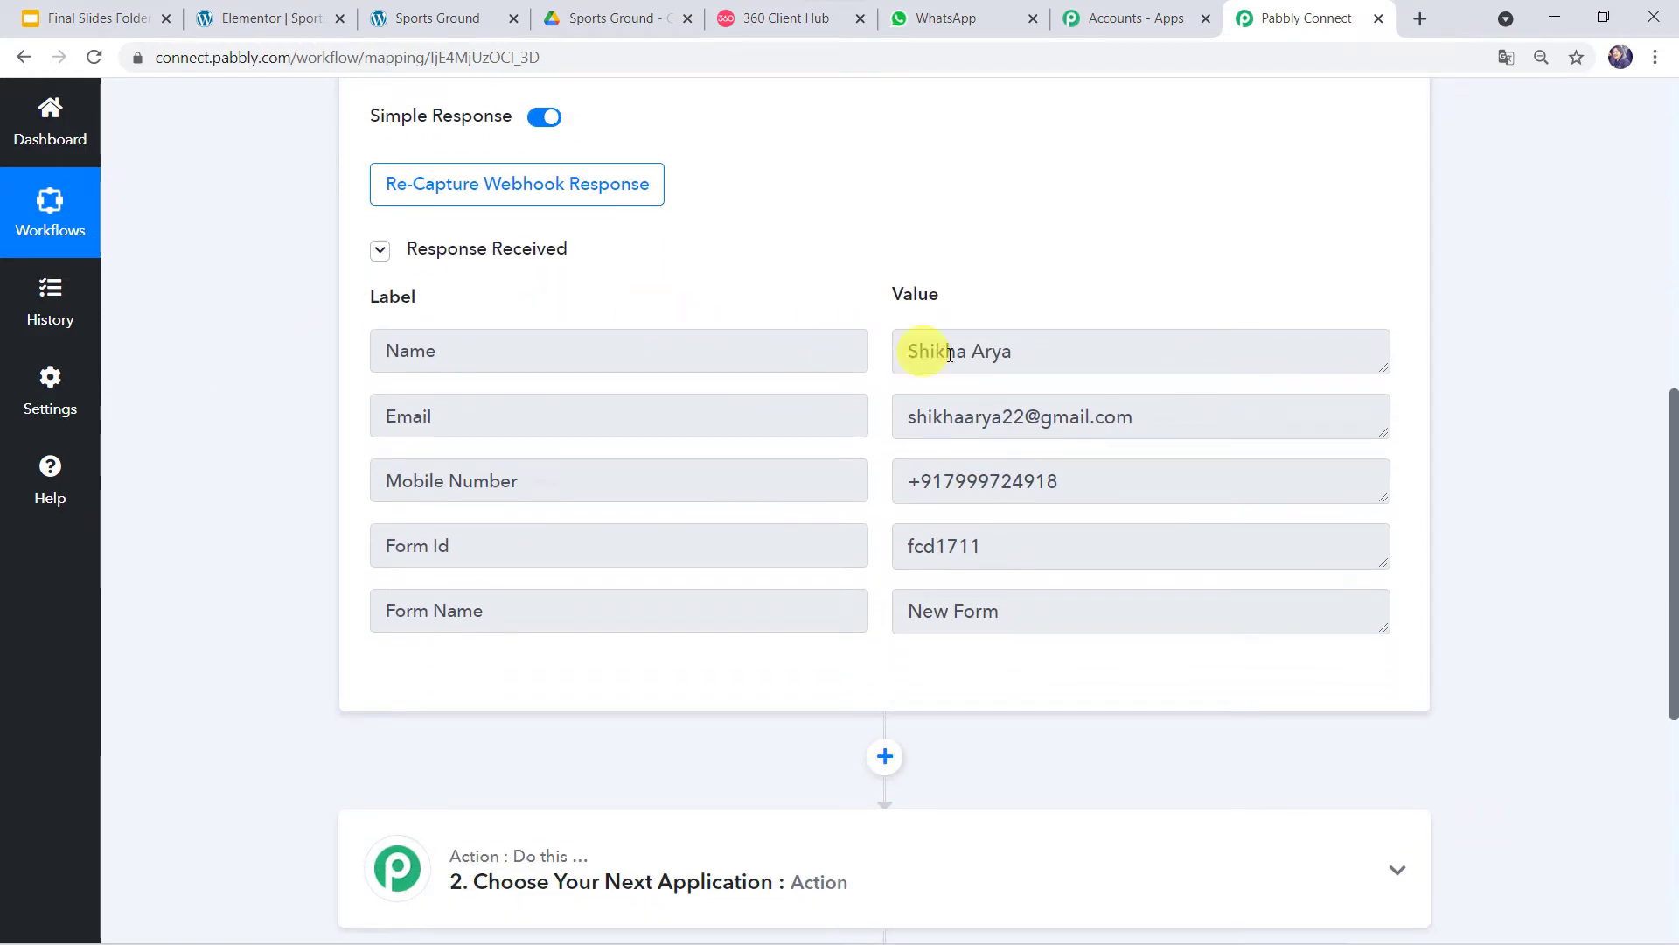
- Review the captured Name, Email and Mobile Number values from the test submission
{"action": "left_click_drag", "start_coordinate": [1047, 353], "coordinate": [864, 352]}
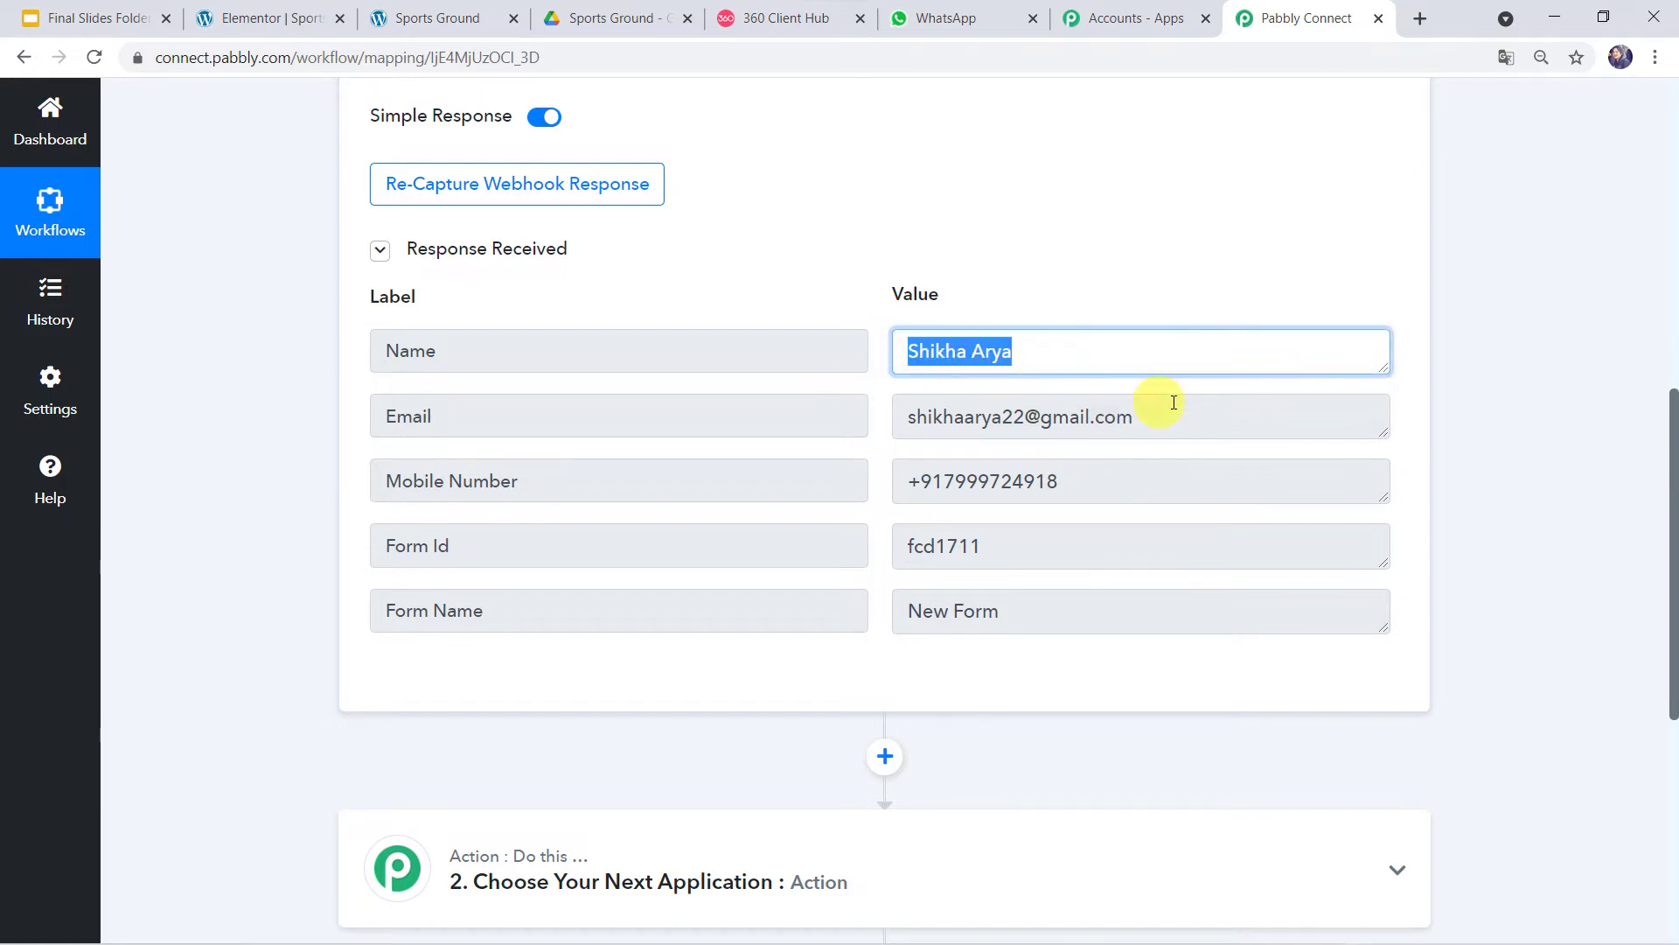
{"action": "left_click_drag", "start_coordinate": [1173, 402], "coordinate": [761, 420]}
{"action": "left_click_drag", "start_coordinate": [1082, 477], "coordinate": [870, 450]}
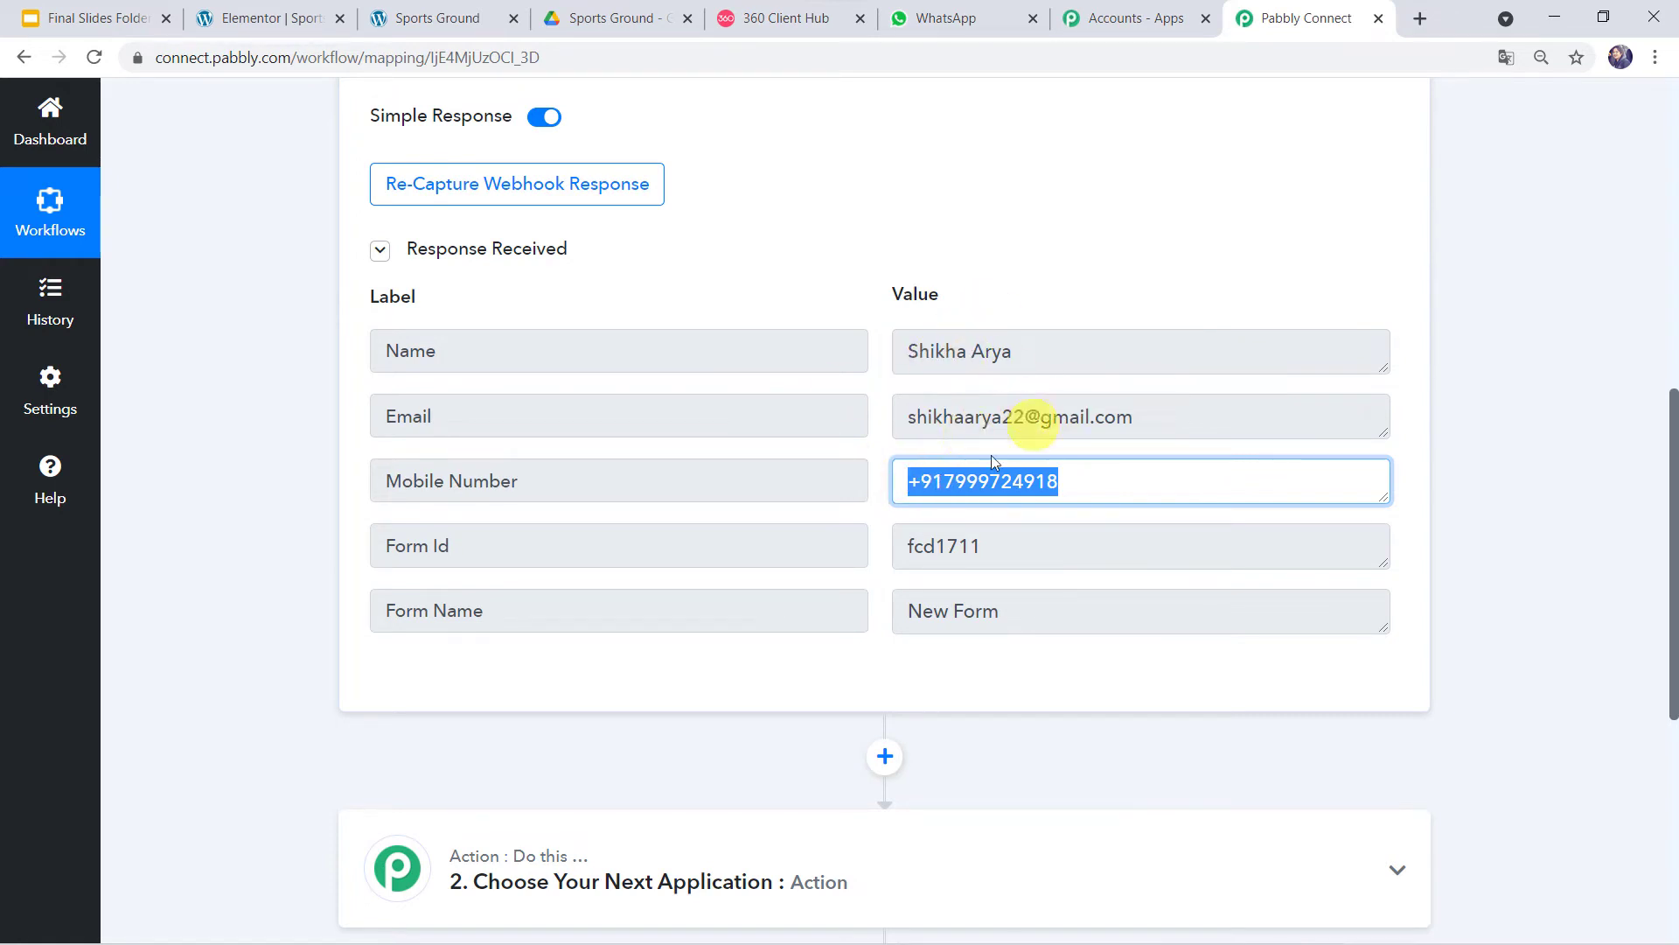
{"action": "scroll", "coordinate": [971, 472], "scroll_direction": "down", "scroll_amount": 5}
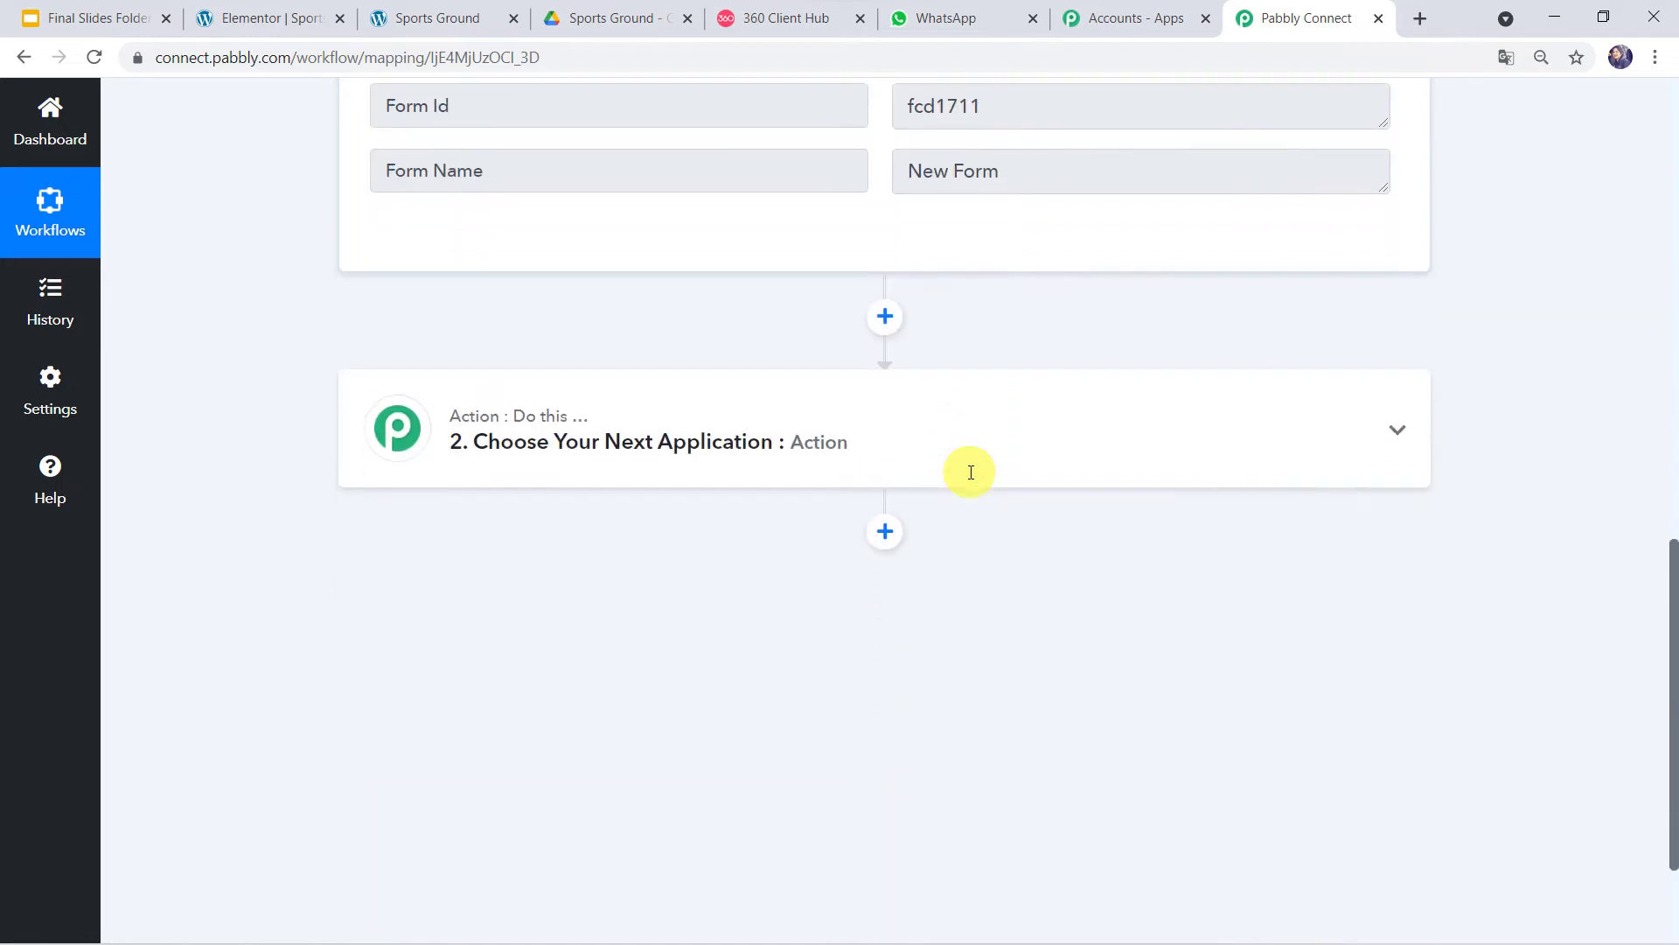
- Set the action to WhatsApp by 360Dialog with Send Template Message and begin connecting an account
{"action": "left_click", "coordinate": [958, 412]}
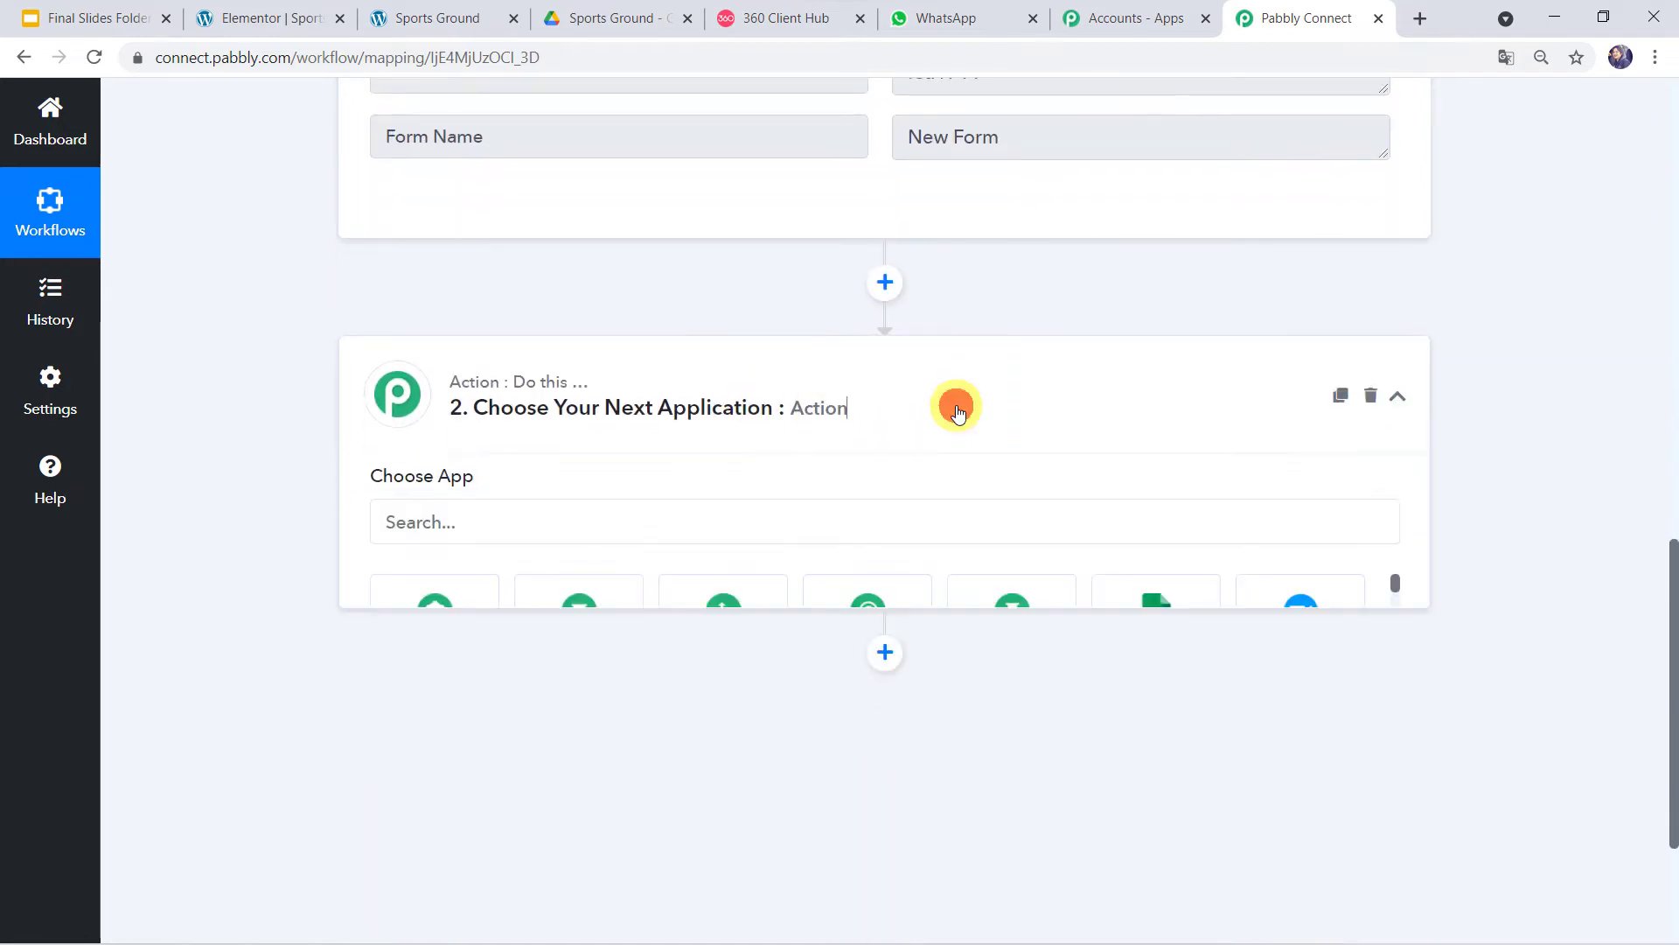
{"action": "scroll", "coordinate": [957, 401], "scroll_direction": "down", "scroll_amount": 1}
{"action": "left_click", "coordinate": [491, 418]}
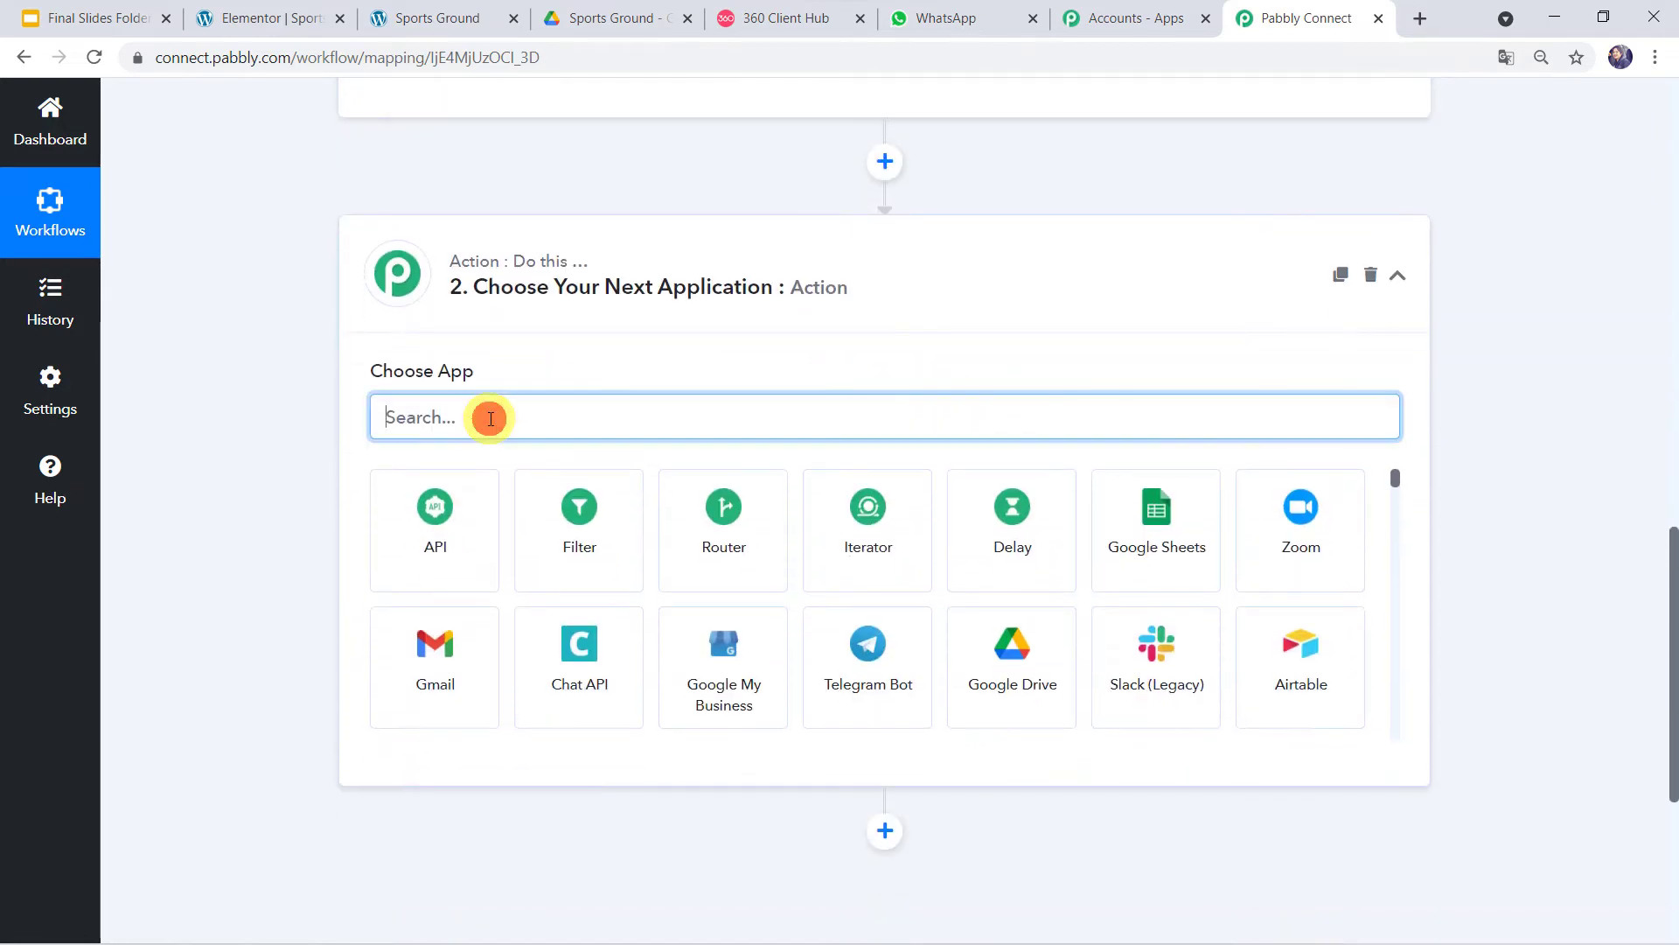
{"action": "type", "text": "360"}
{"action": "left_click", "coordinate": [451, 516]}
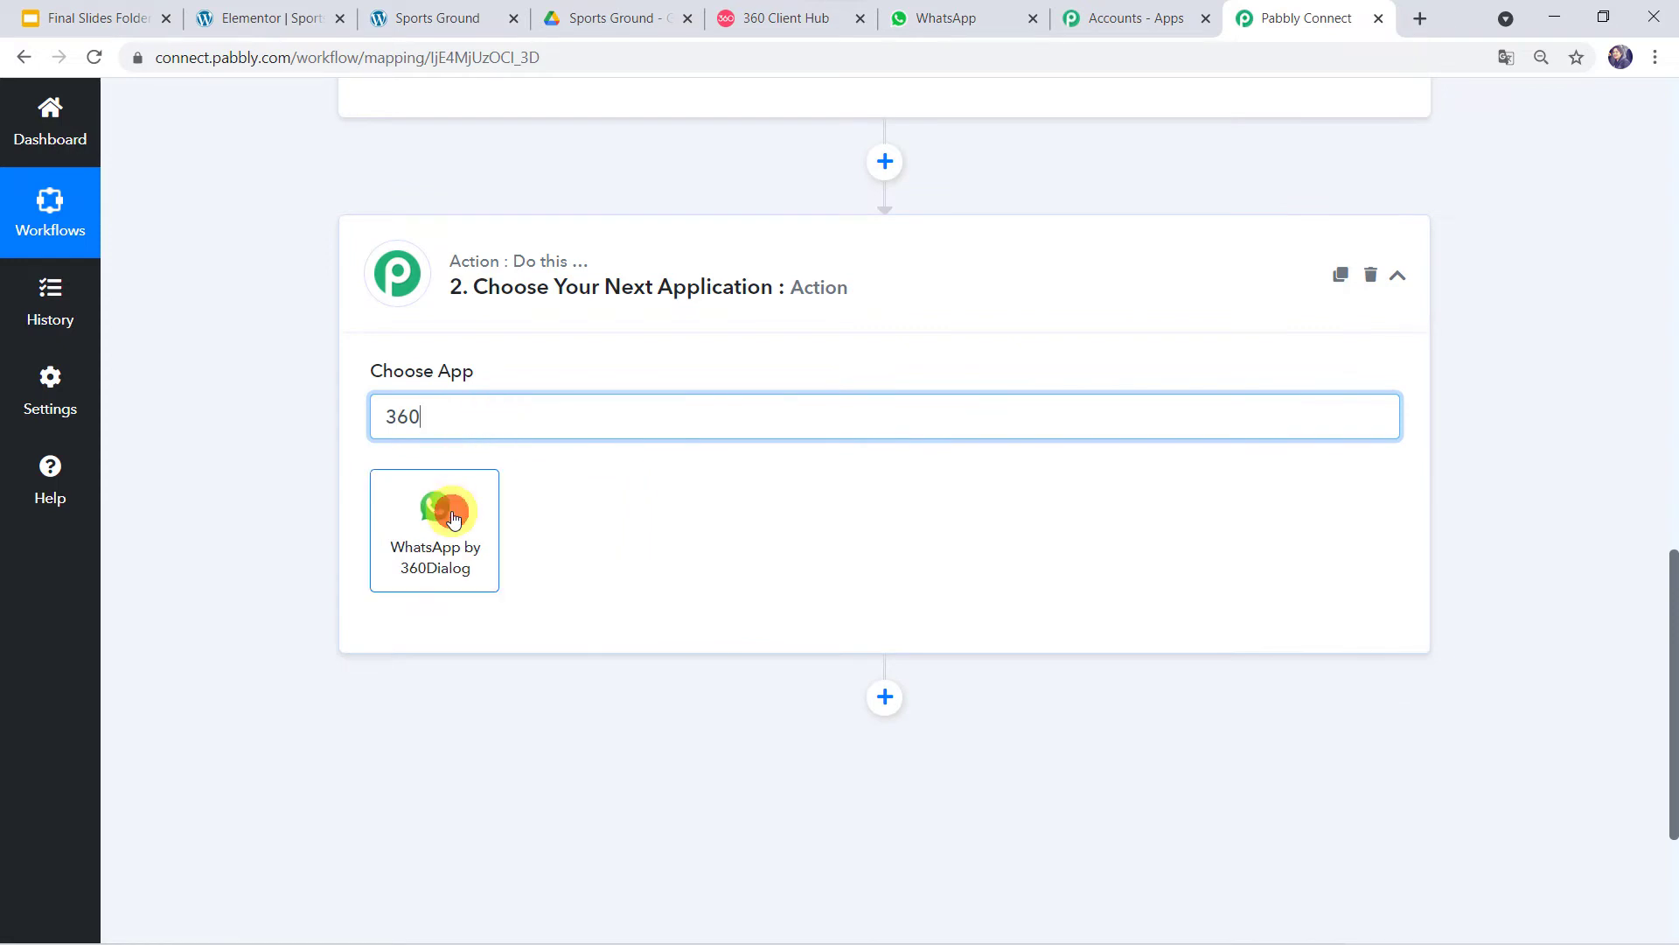
{"action": "left_click", "coordinate": [460, 515]}
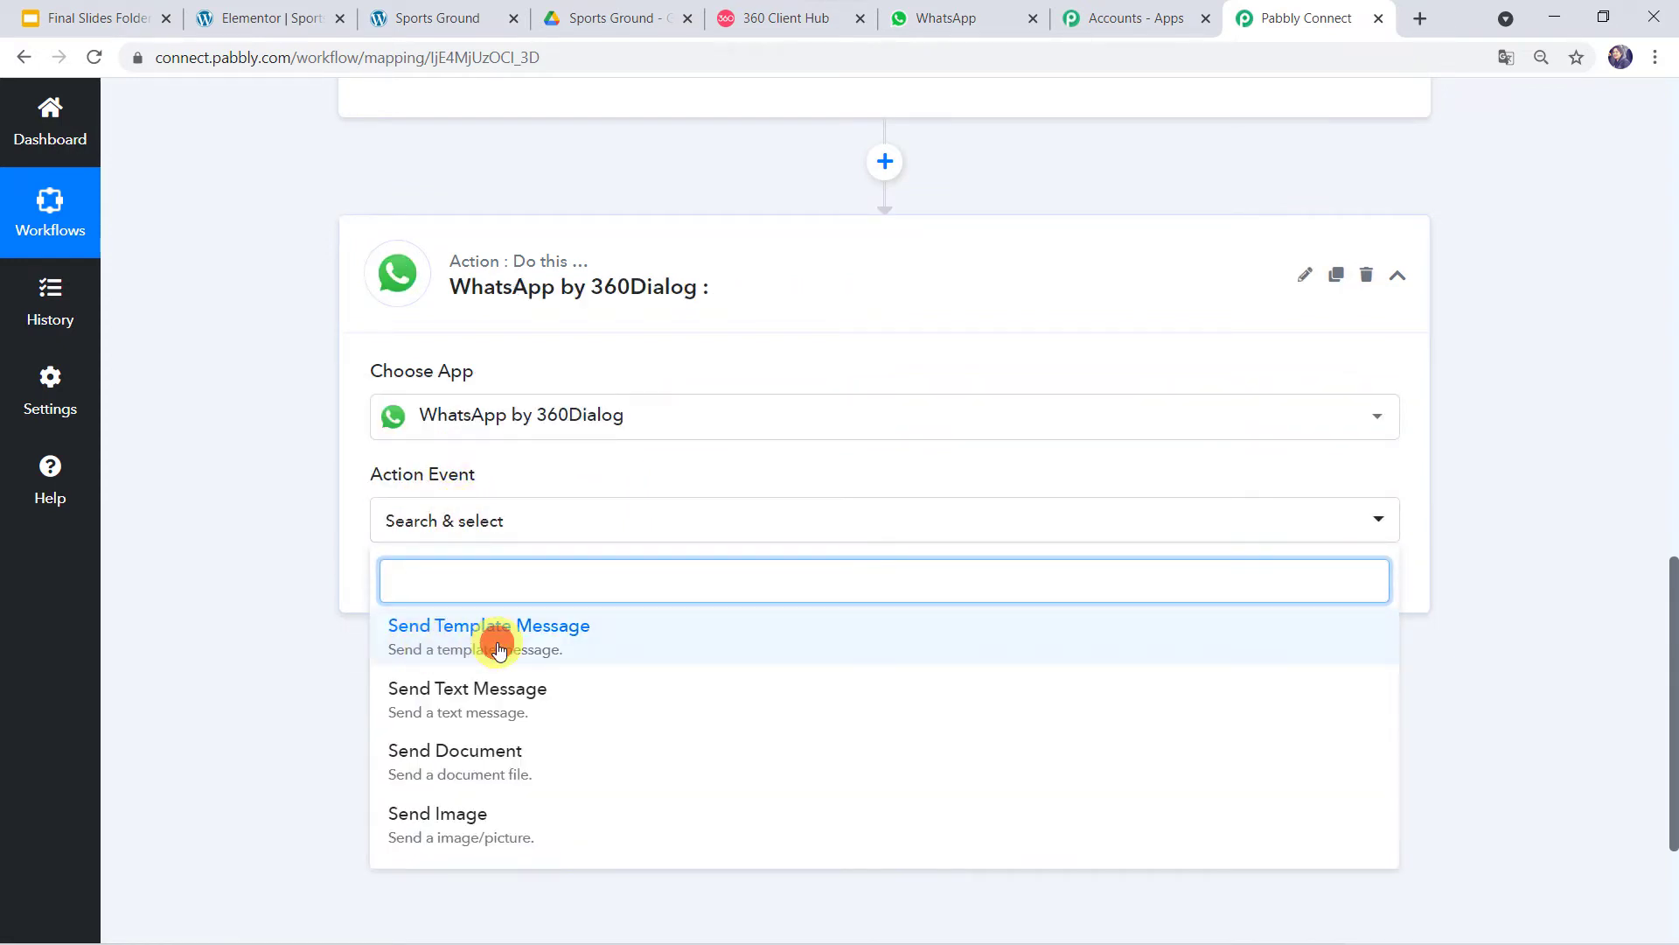
{"action": "left_click", "coordinate": [498, 648]}
{"action": "left_click", "coordinate": [430, 586]}
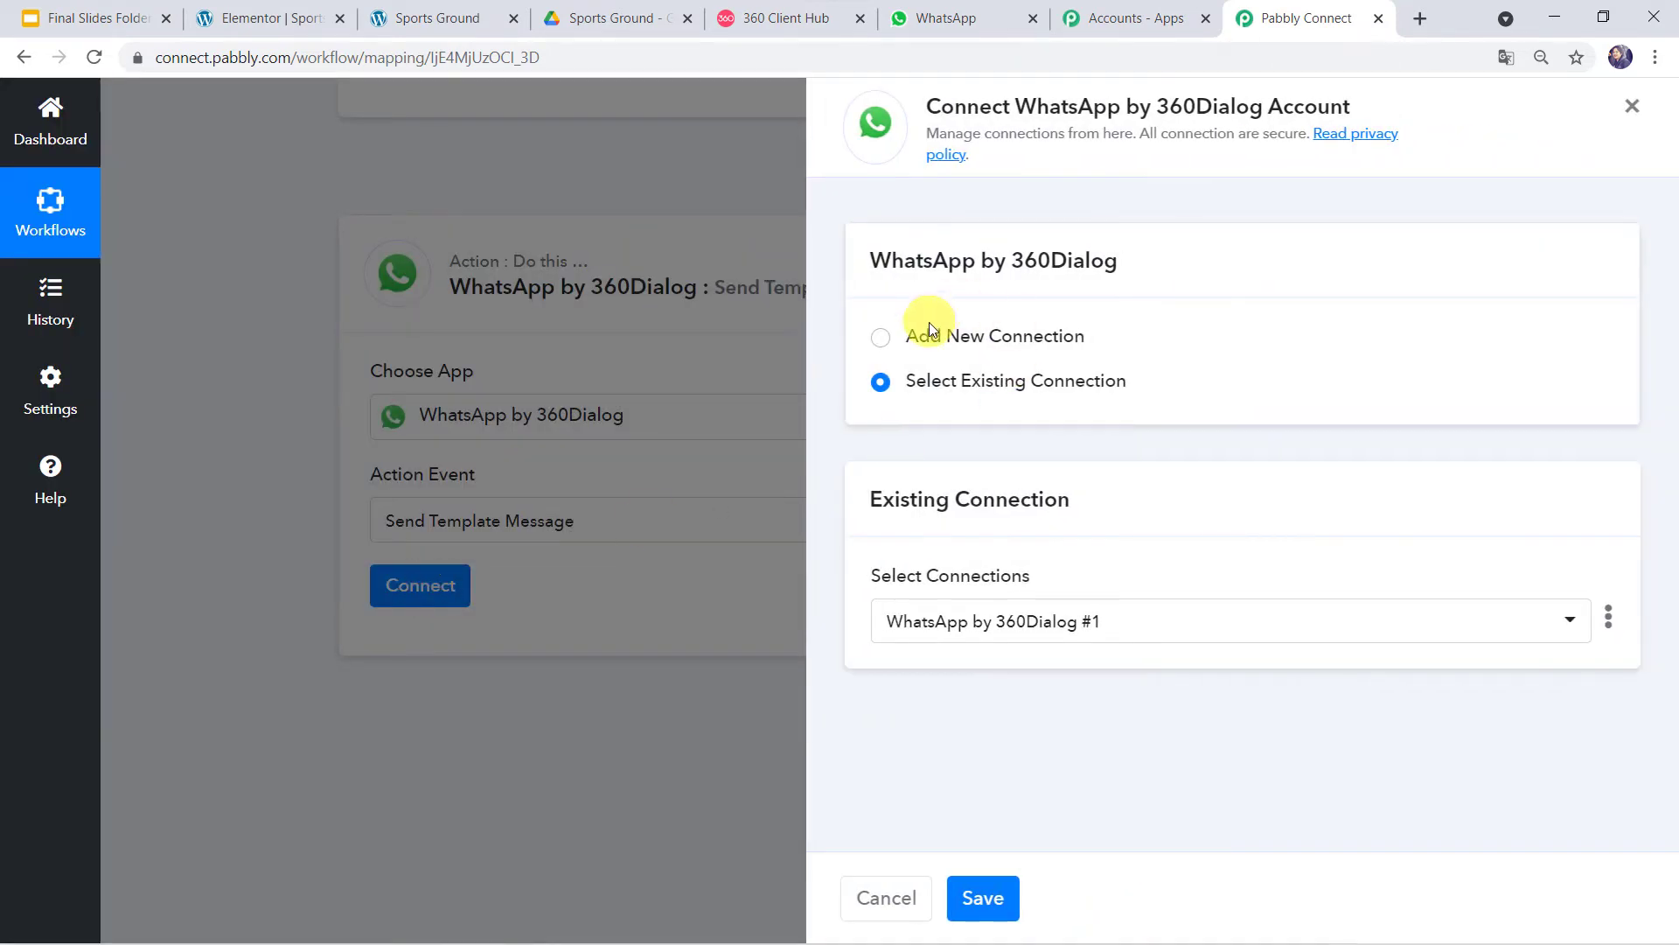
- Choose Add New Connection for 360Dialog, then move to the 360 Client Hub dashboard
{"action": "left_click", "coordinate": [927, 334]}
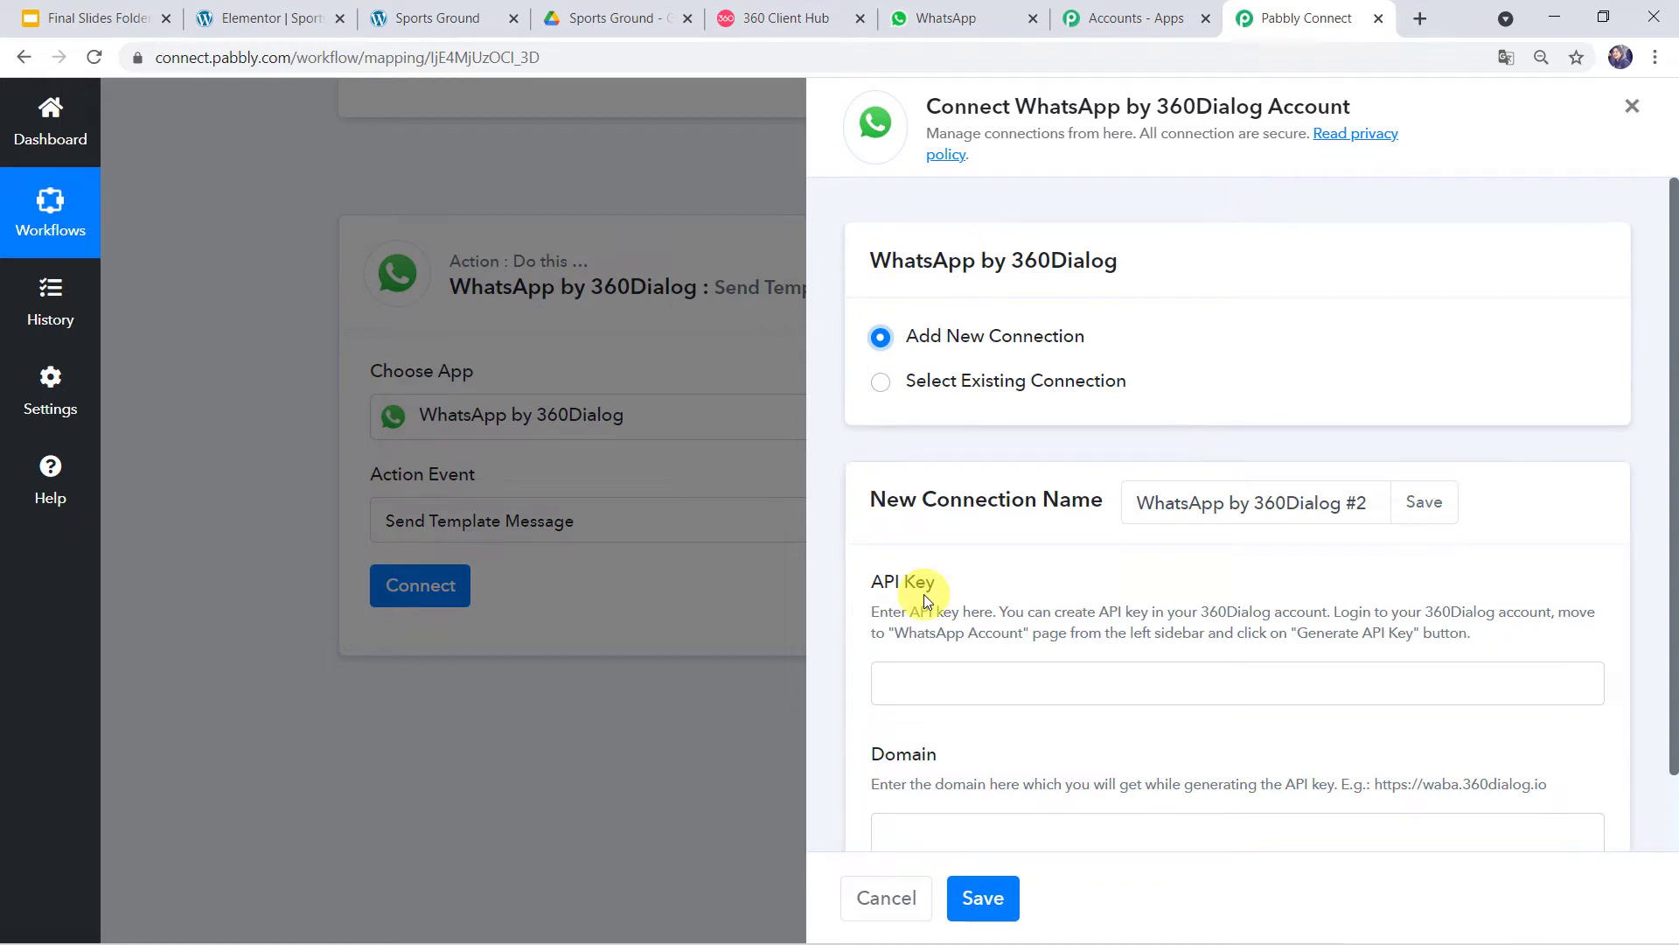
{"action": "scroll", "coordinate": [924, 595], "scroll_direction": "down", "scroll_amount": 1}
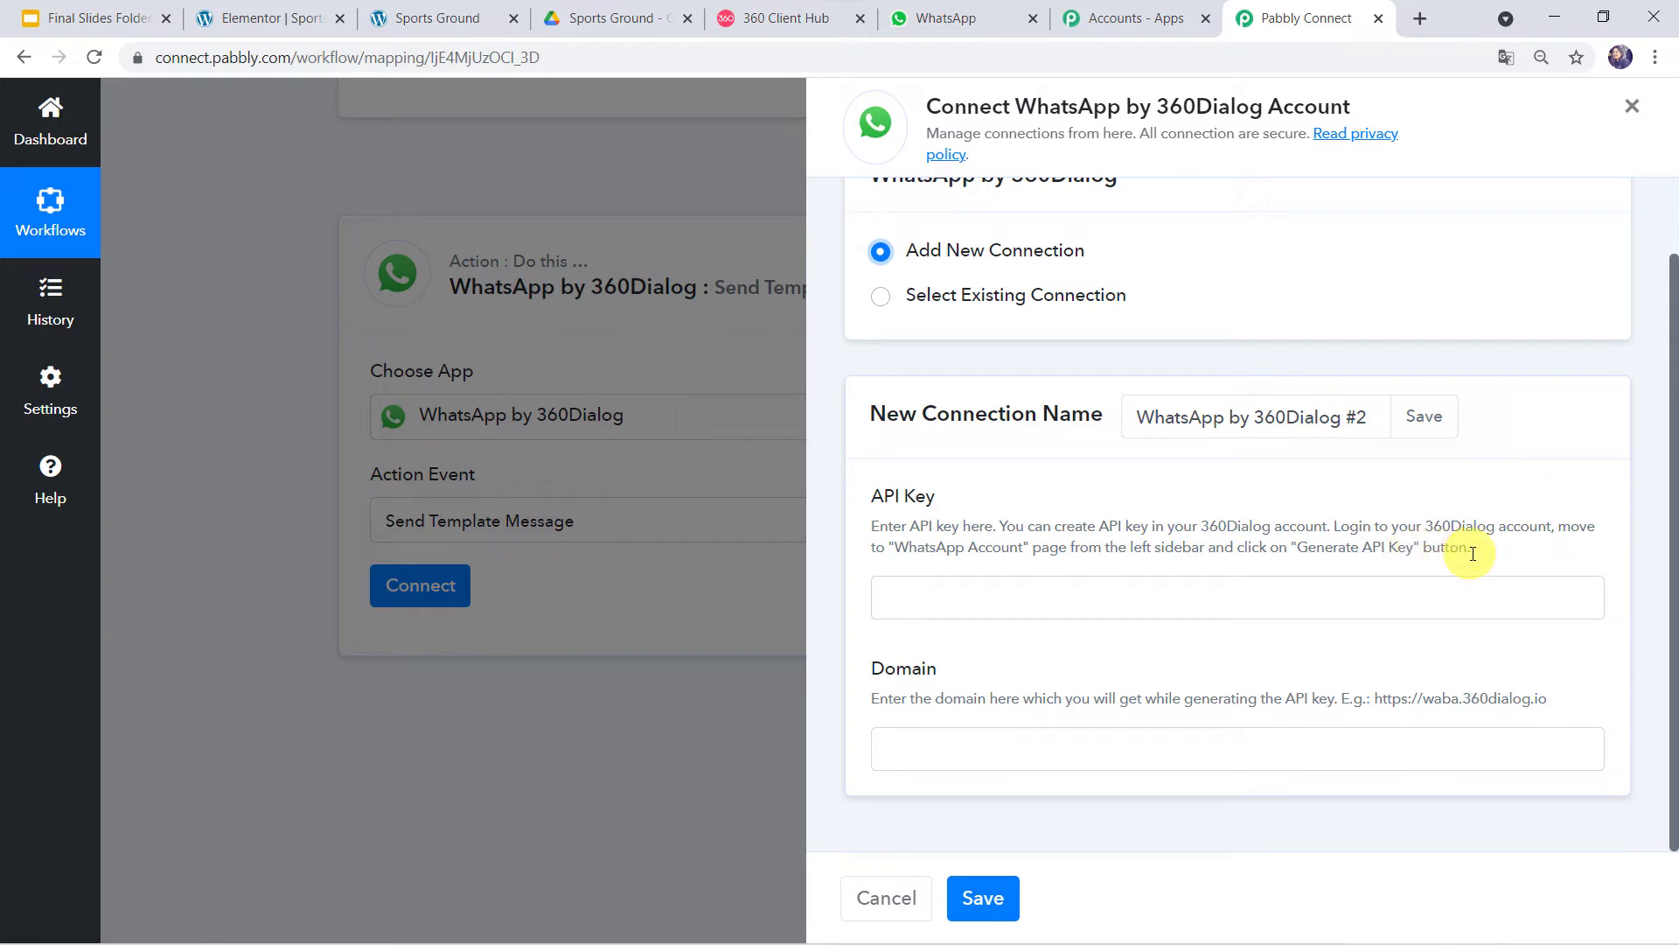
{"action": "left_click", "coordinate": [768, 21]}
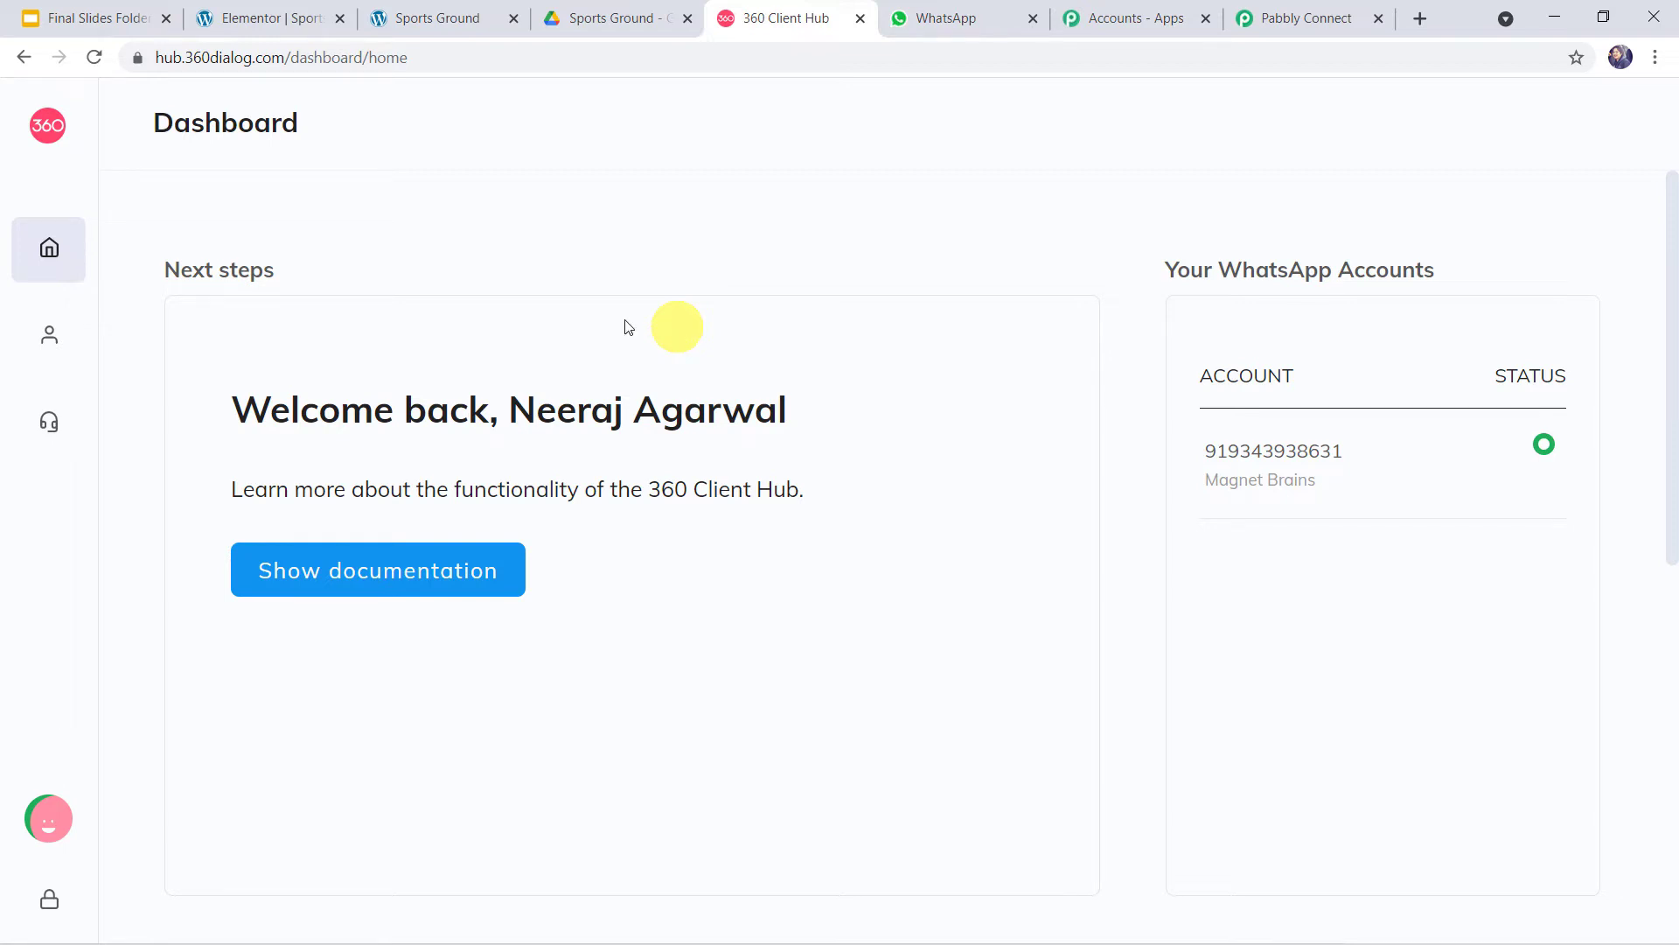
- Check the WhatsApp Accounts page in 360 Client Hub, then return to Pabbly Connect
{"action": "left_click", "coordinate": [58, 348]}
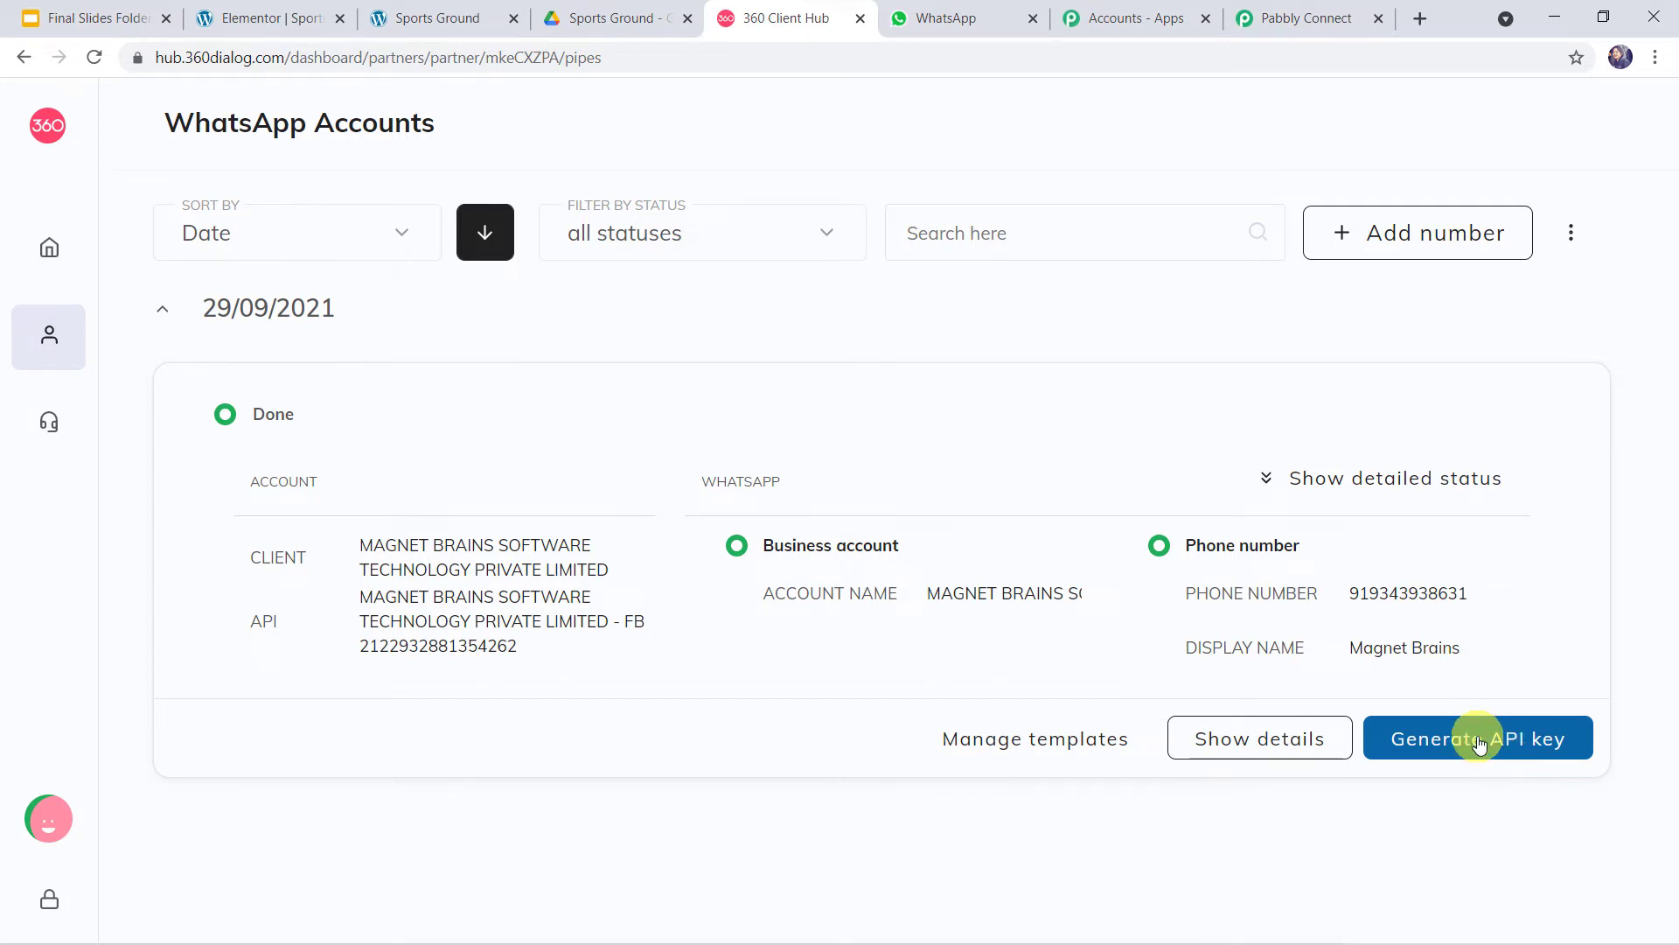
{"action": "left_click", "coordinate": [1303, 20]}
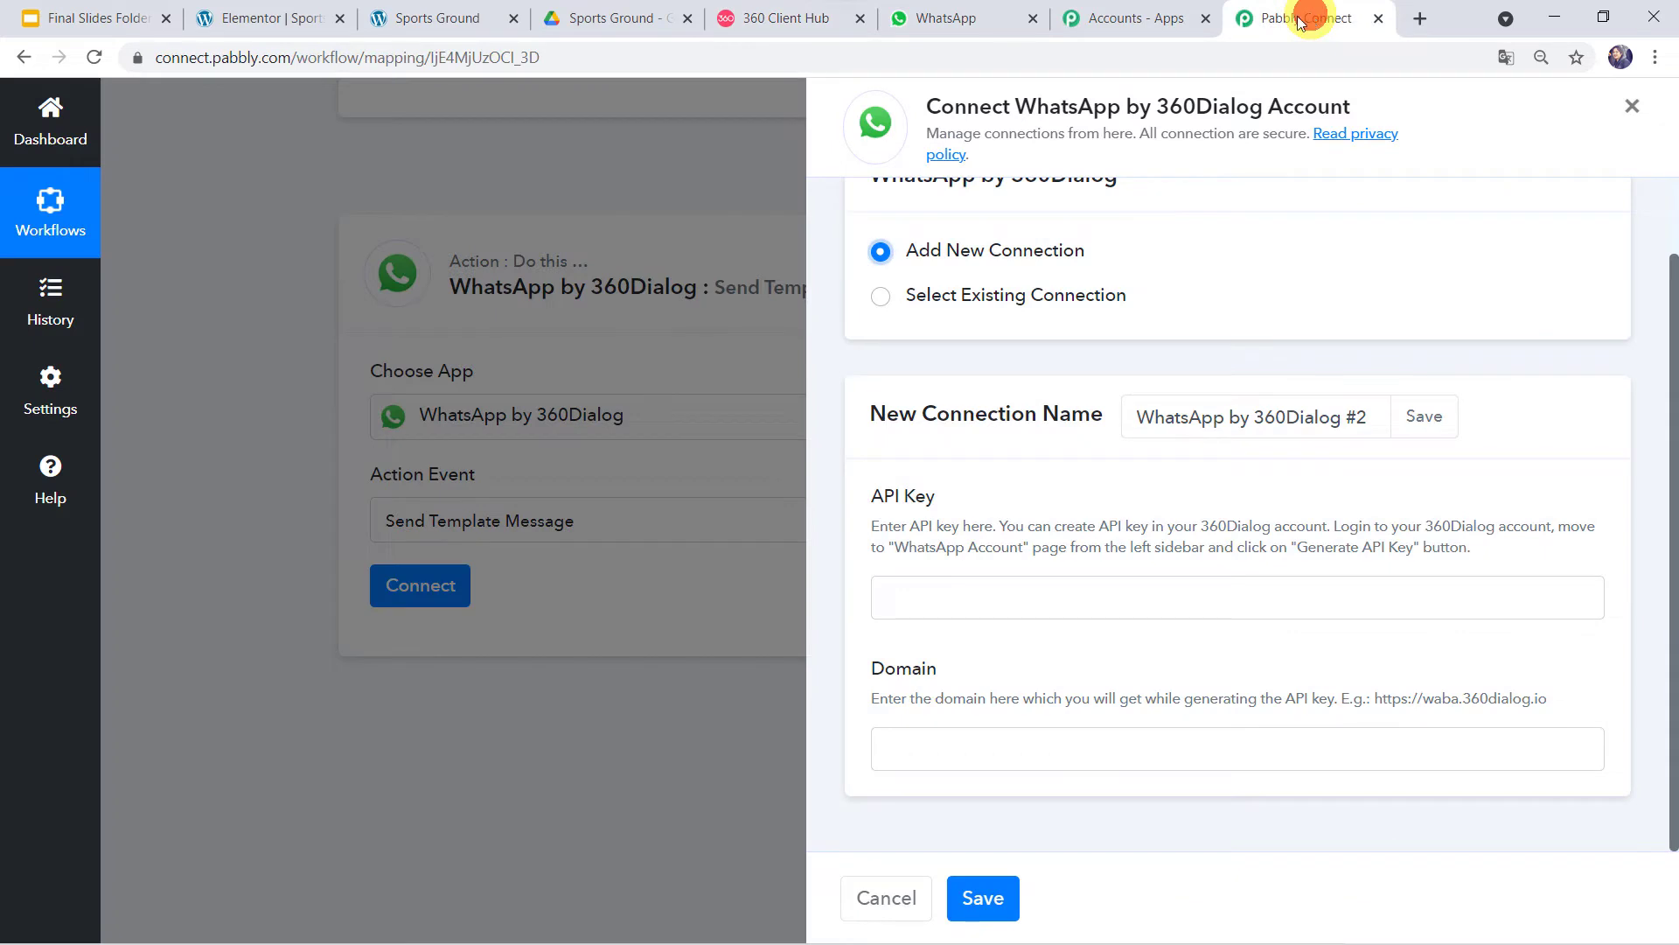
{"action": "left_click", "coordinate": [962, 600]}
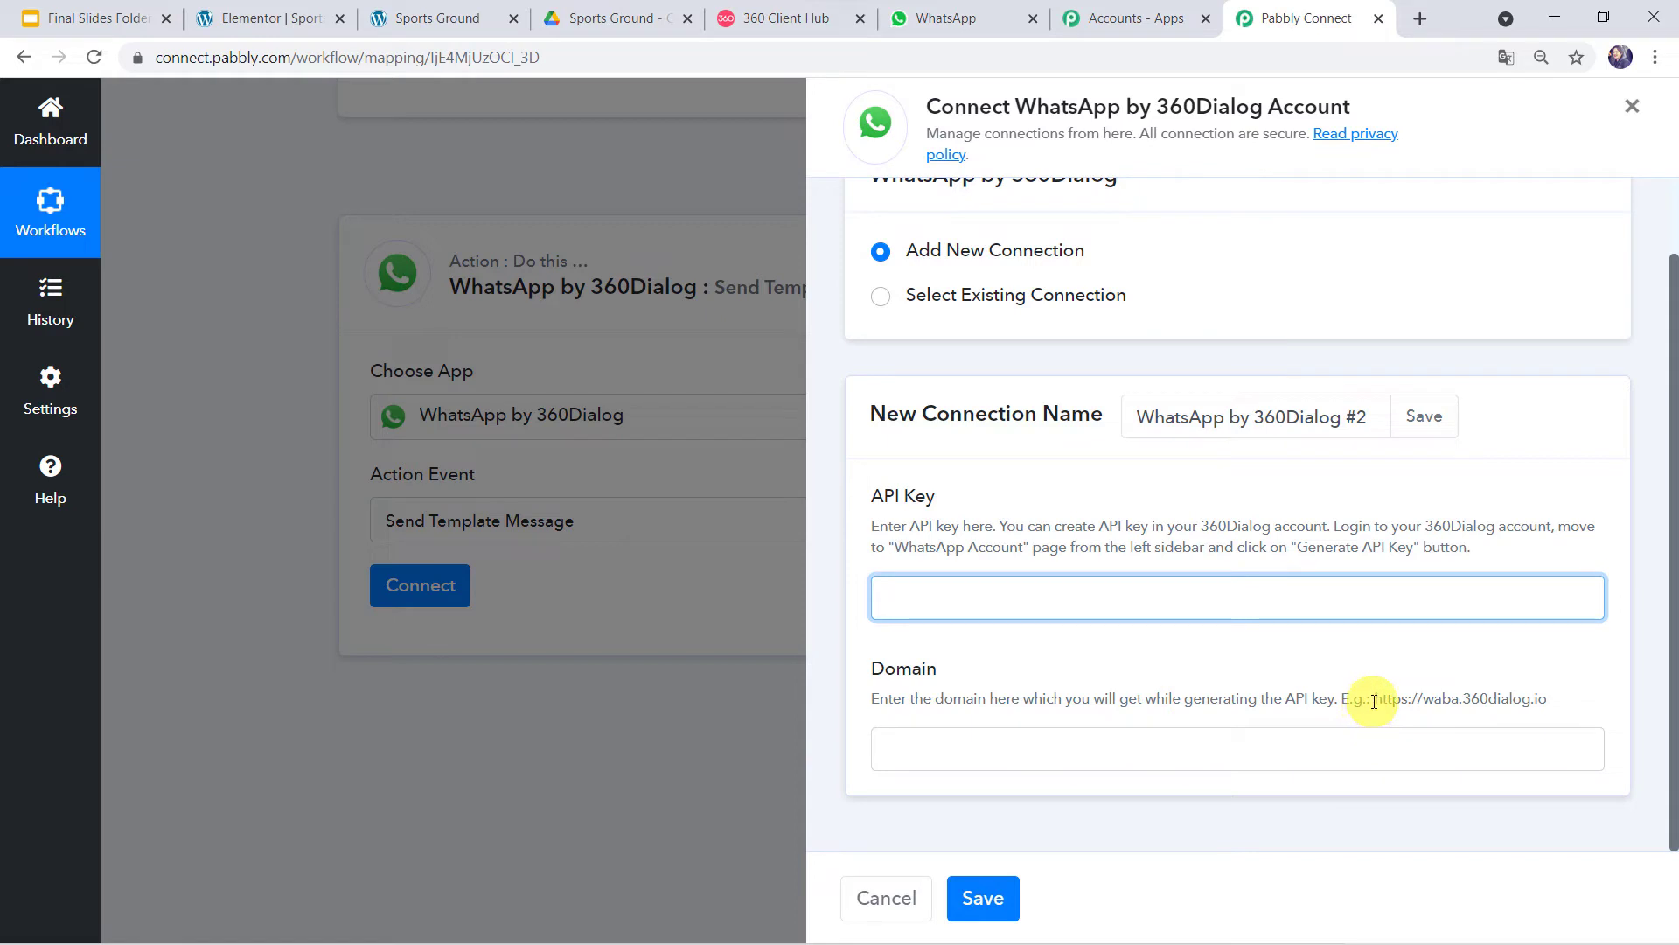
{"action": "left_click_drag", "start_coordinate": [1374, 701], "coordinate": [1565, 701]}
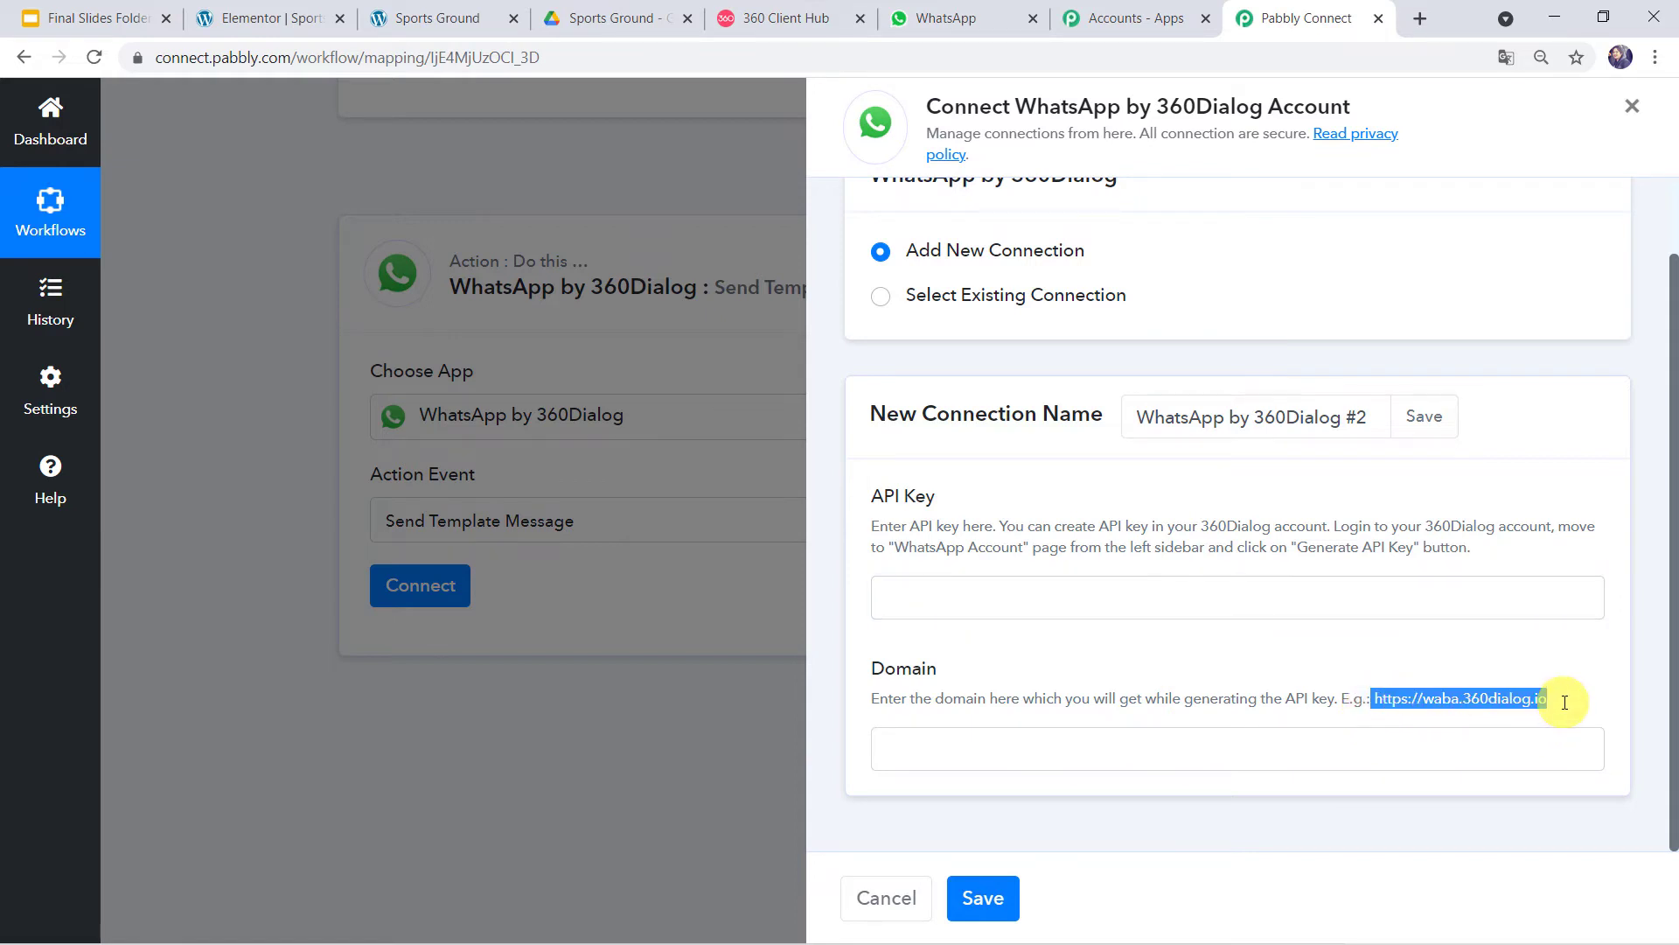
{"action": "right_click", "coordinate": [1522, 698]}
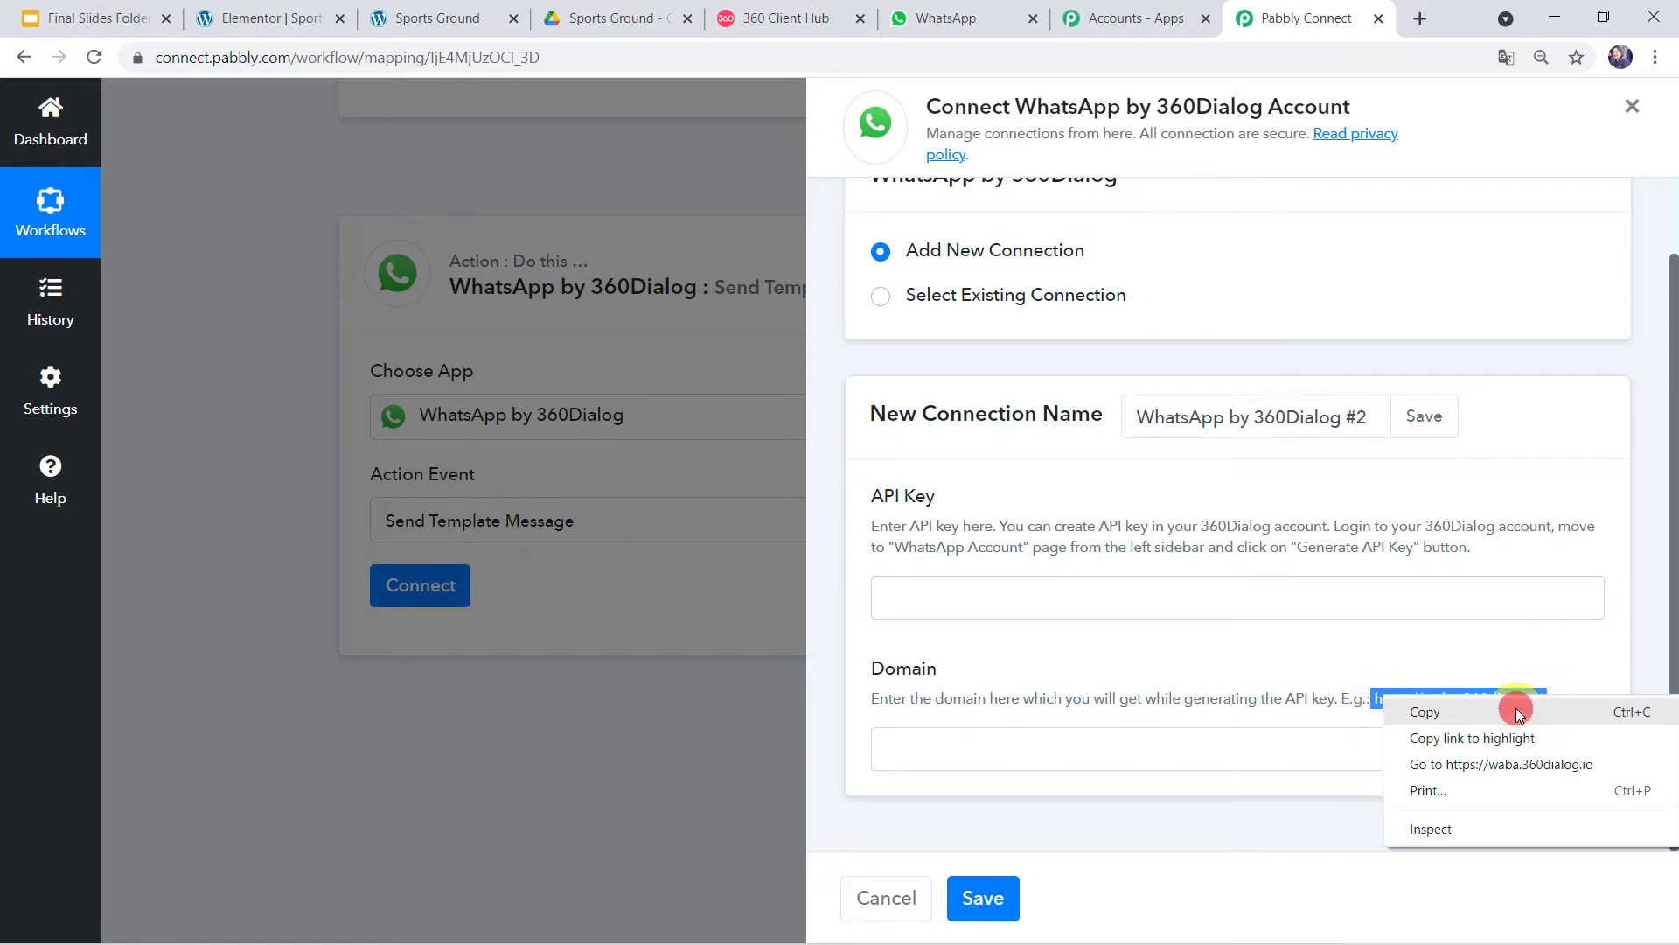
{"action": "left_click", "coordinate": [1518, 712]}
{"action": "left_click", "coordinate": [984, 749]}
{"action": "right_click", "coordinate": [986, 752]}
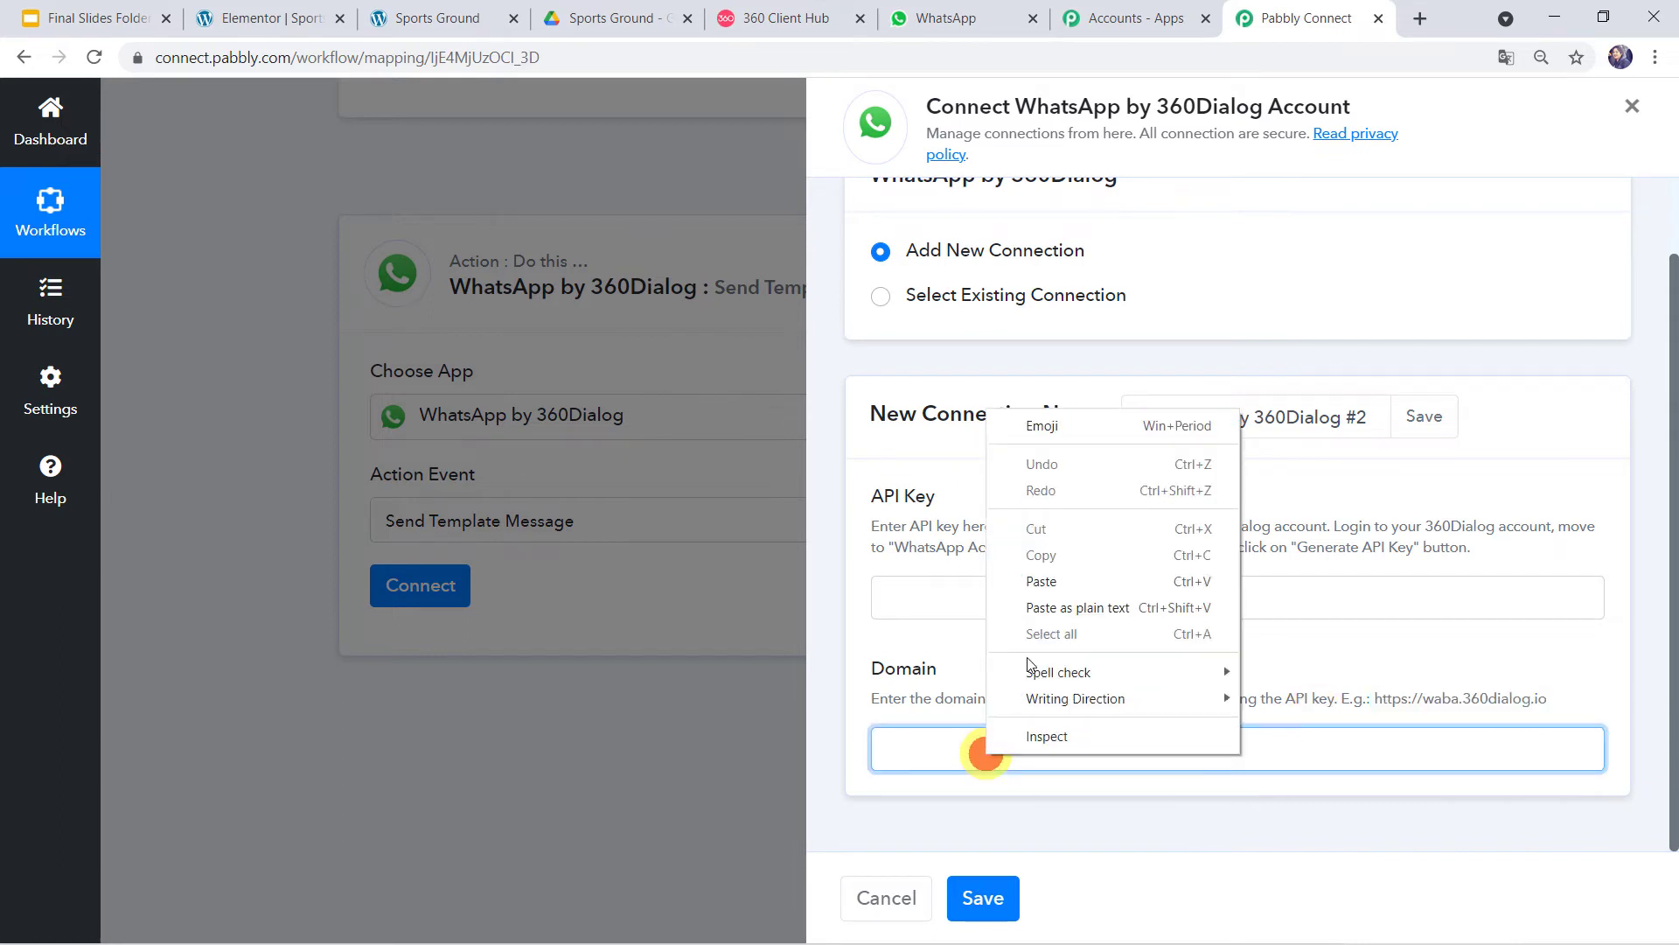
{"action": "left_click", "coordinate": [1046, 579]}
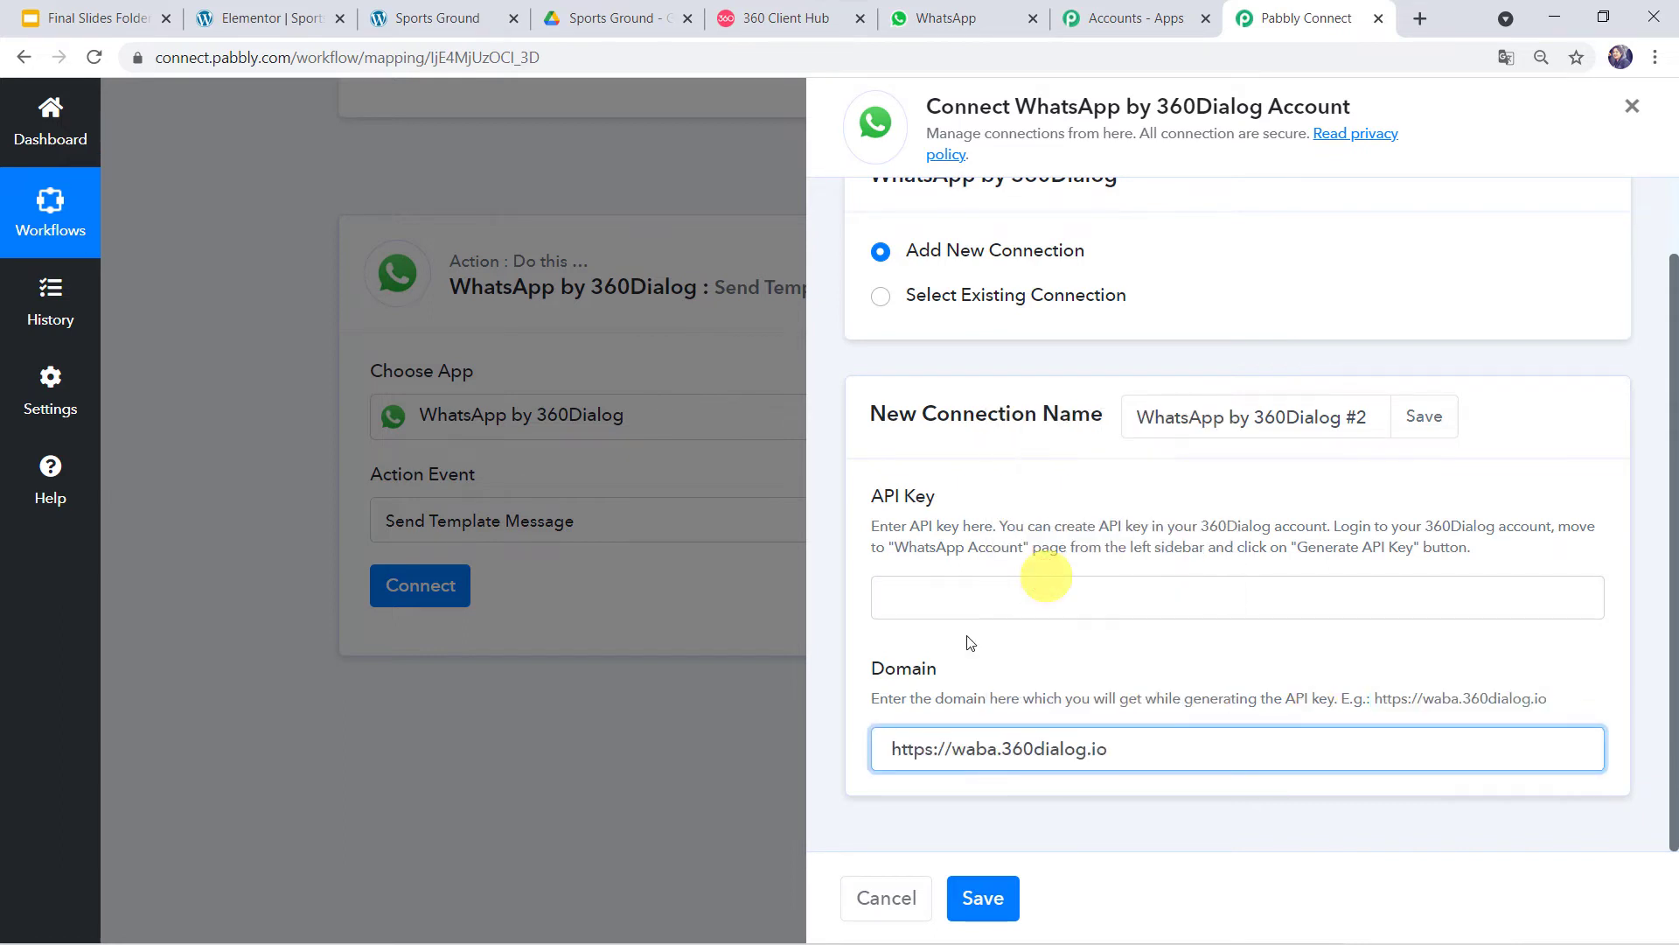
{"action": "left_click", "coordinate": [969, 764]}
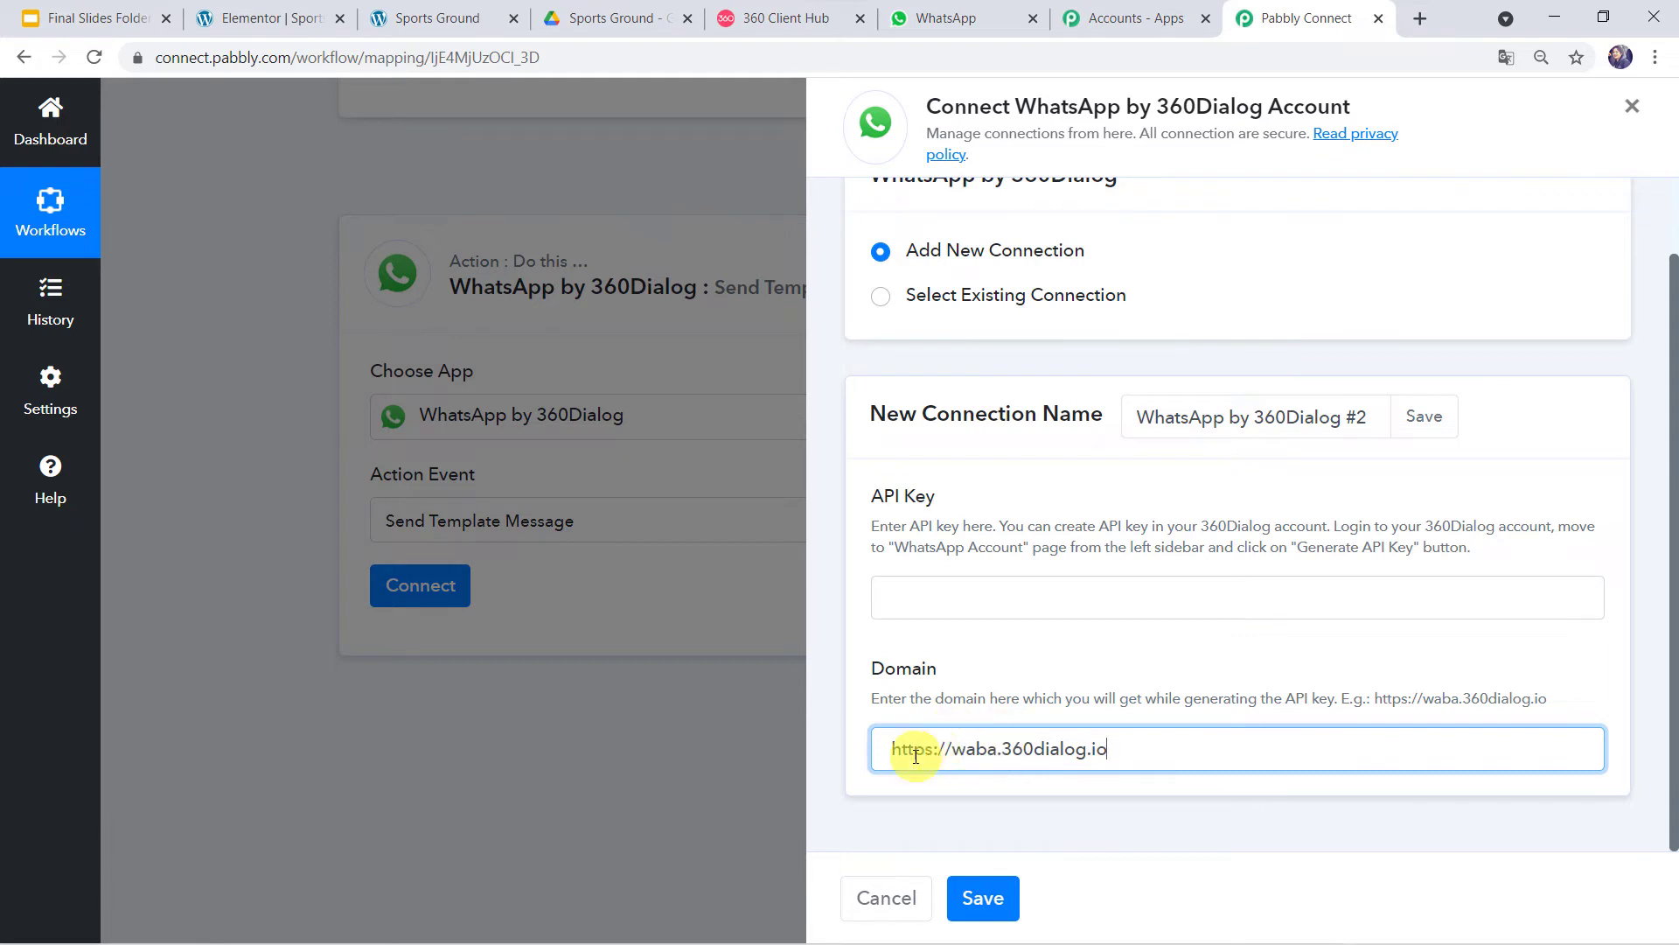
{"action": "left_click", "coordinate": [910, 587]}
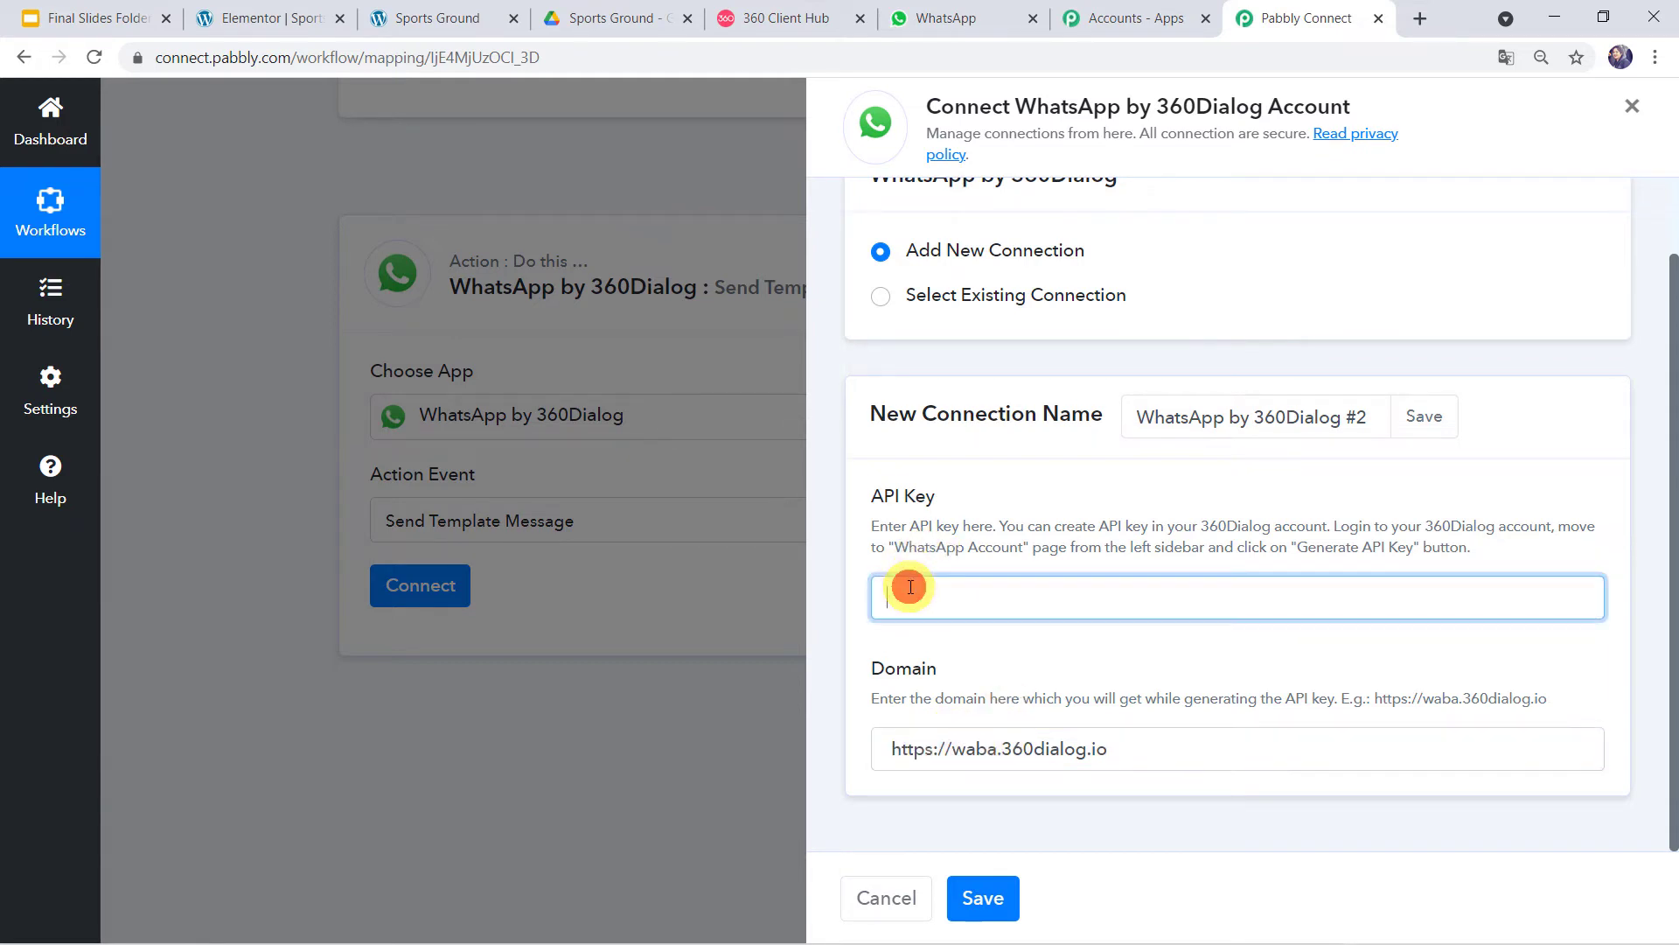
{"action": "left_click", "coordinate": [892, 749]}
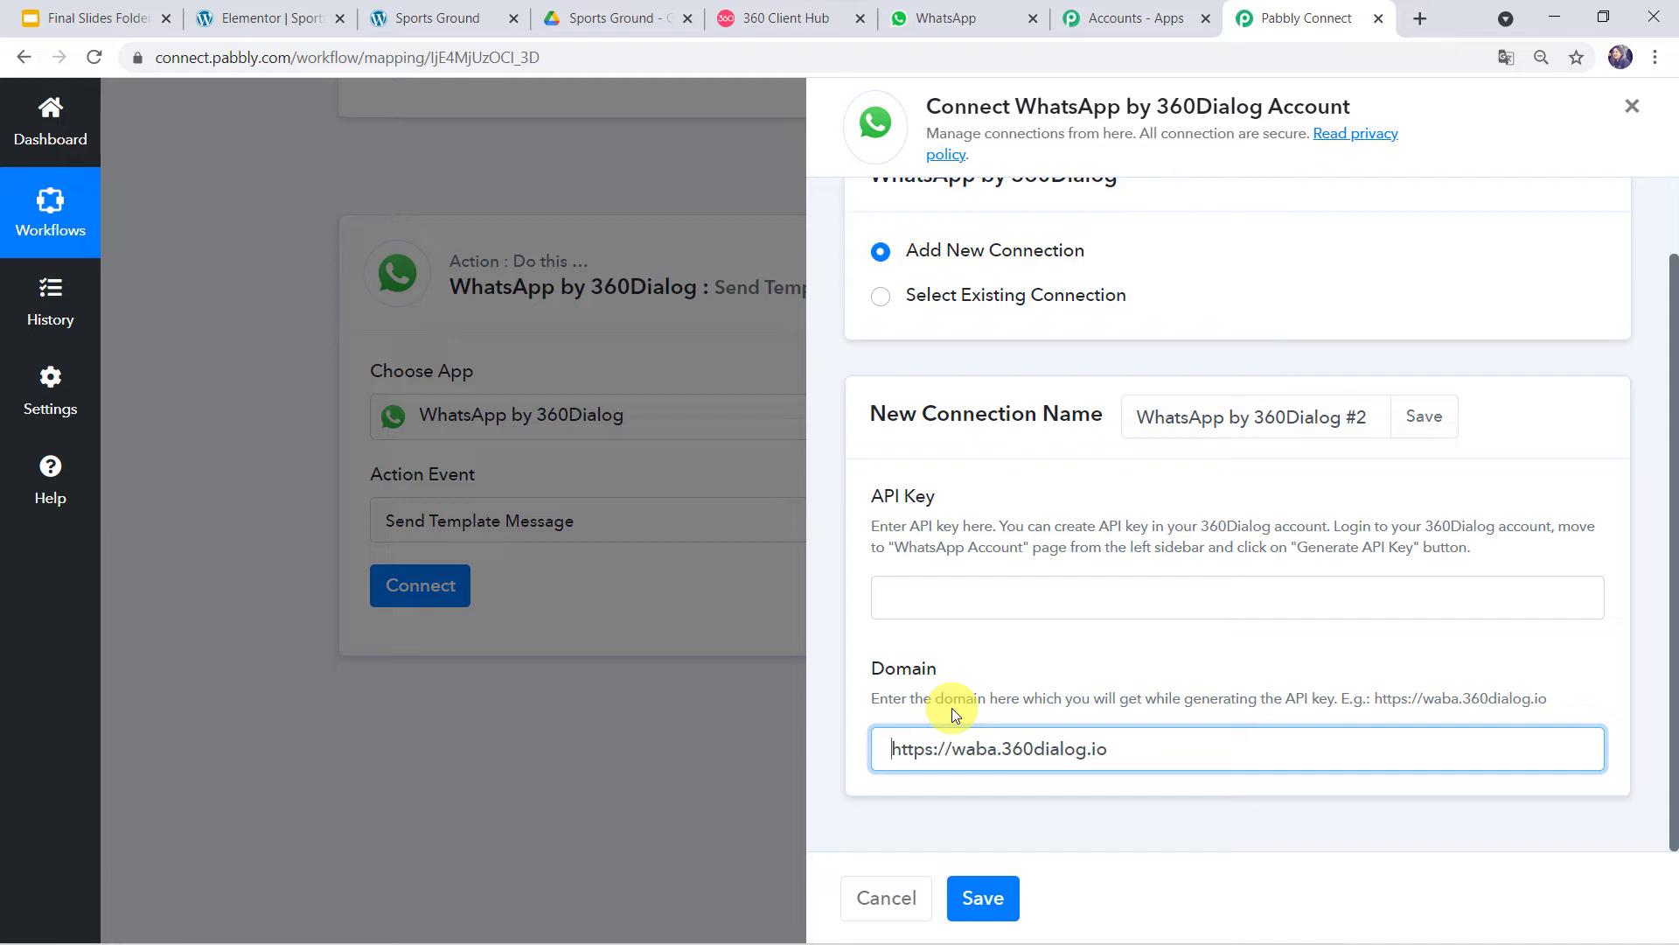
- Save the action with the existing WhatsApp by 360Dialog #1 connection to load template fields
{"action": "left_click", "coordinate": [881, 302]}
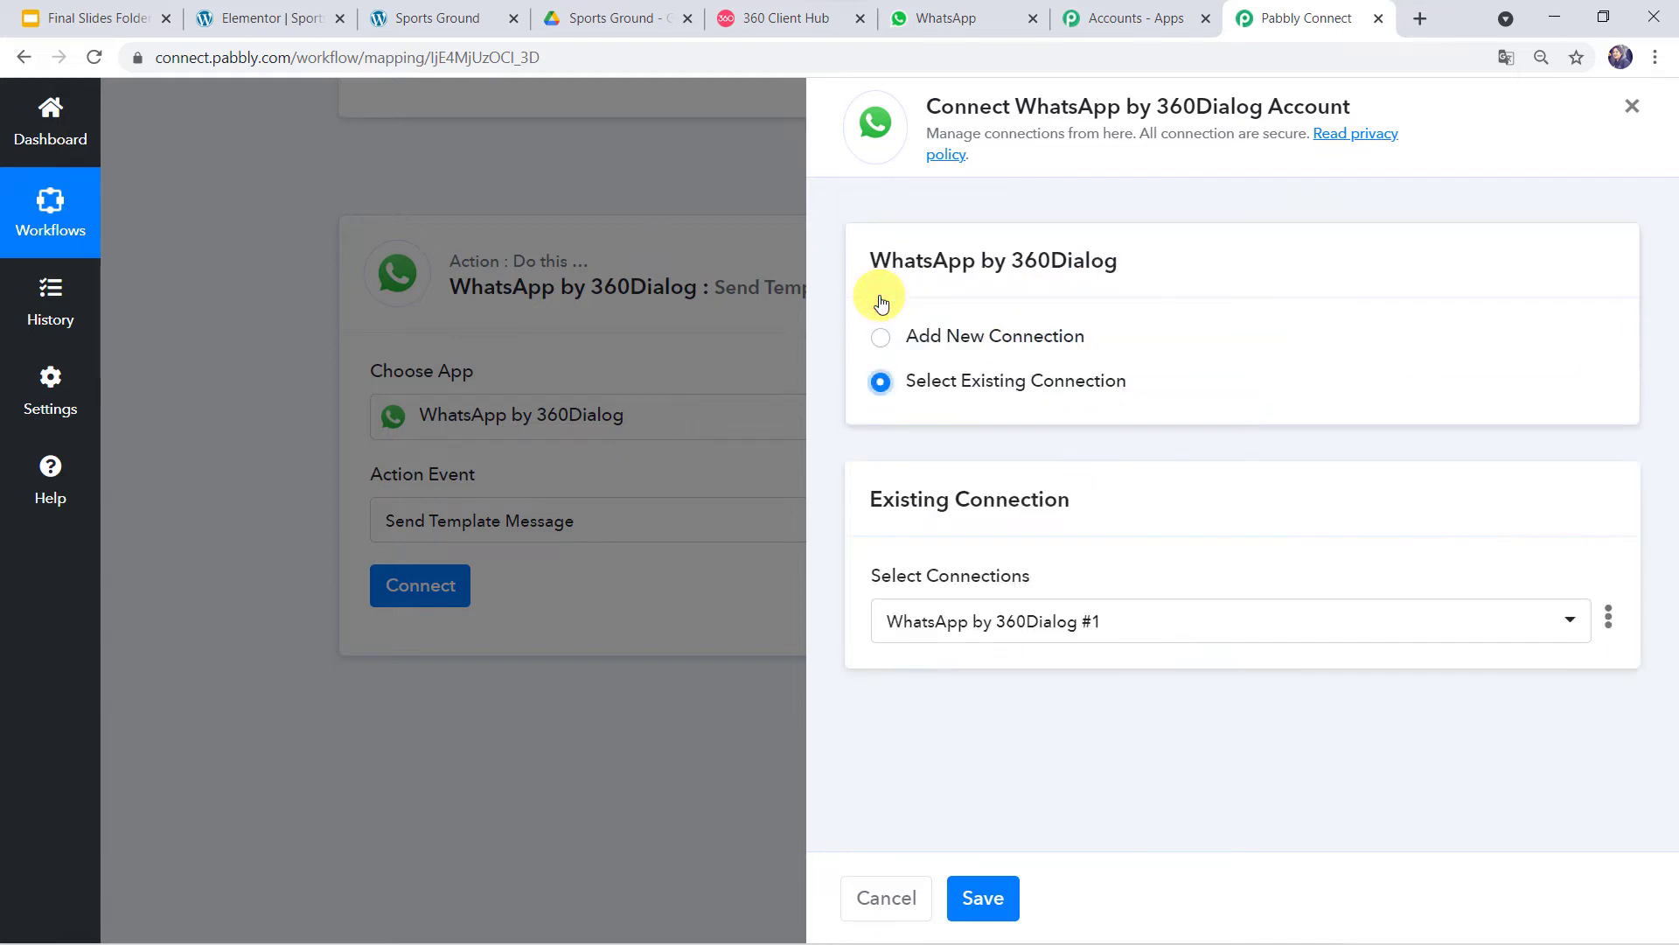
{"action": "left_click", "coordinate": [982, 899]}
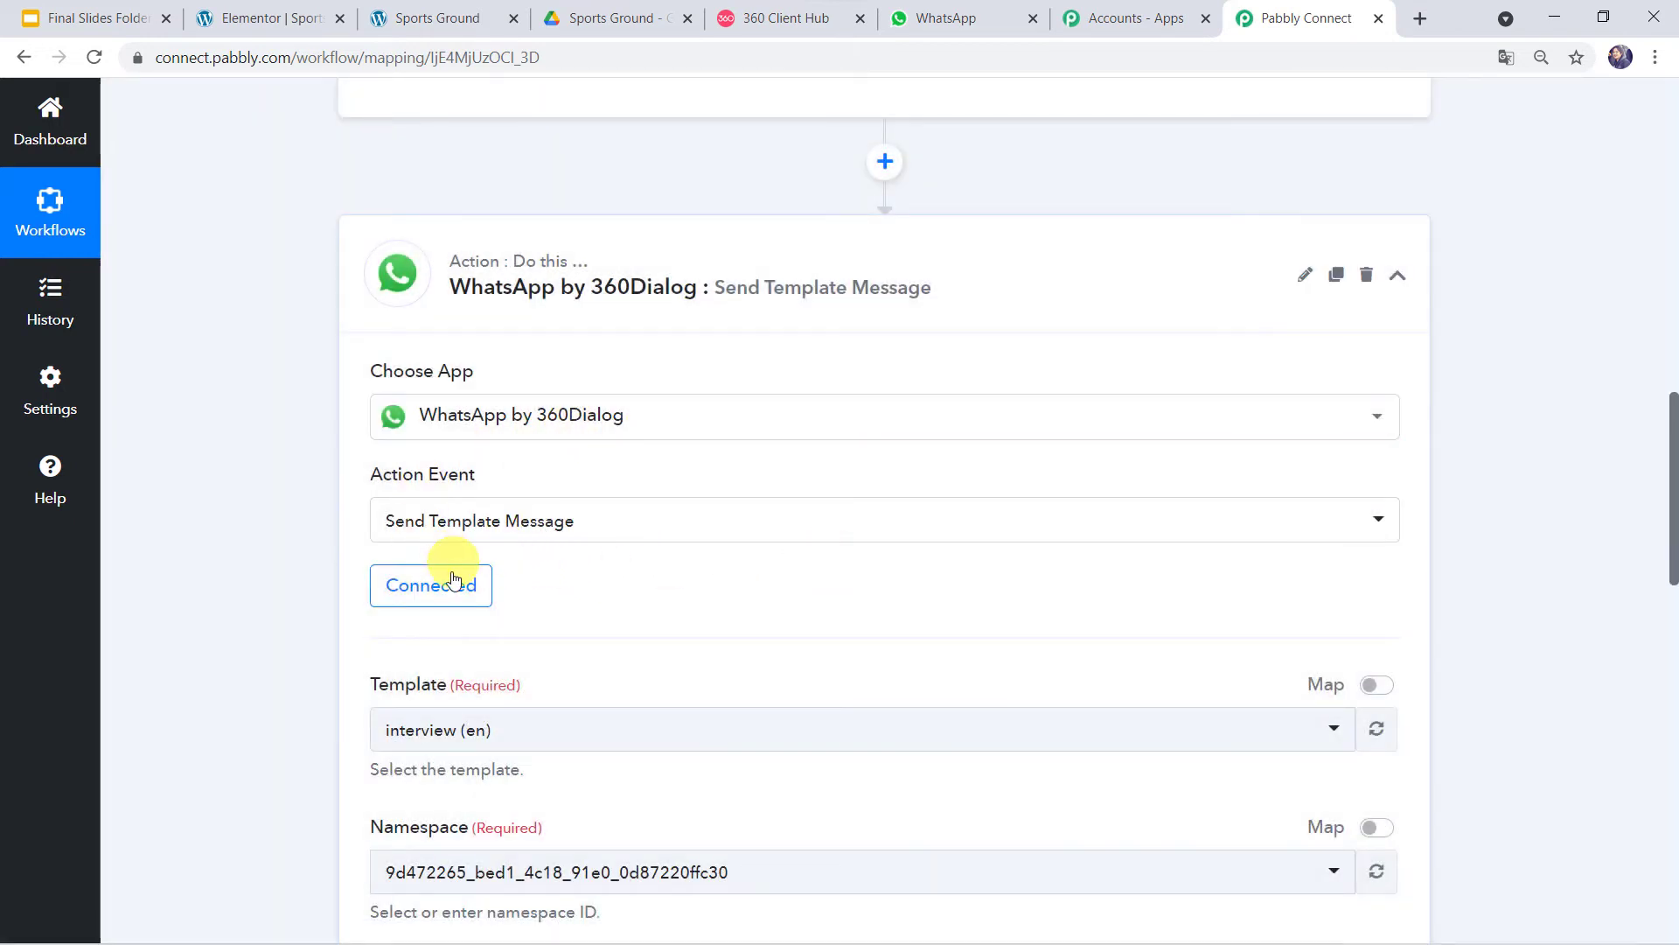
{"action": "scroll", "coordinate": [431, 587], "scroll_direction": "down", "scroll_amount": 5}
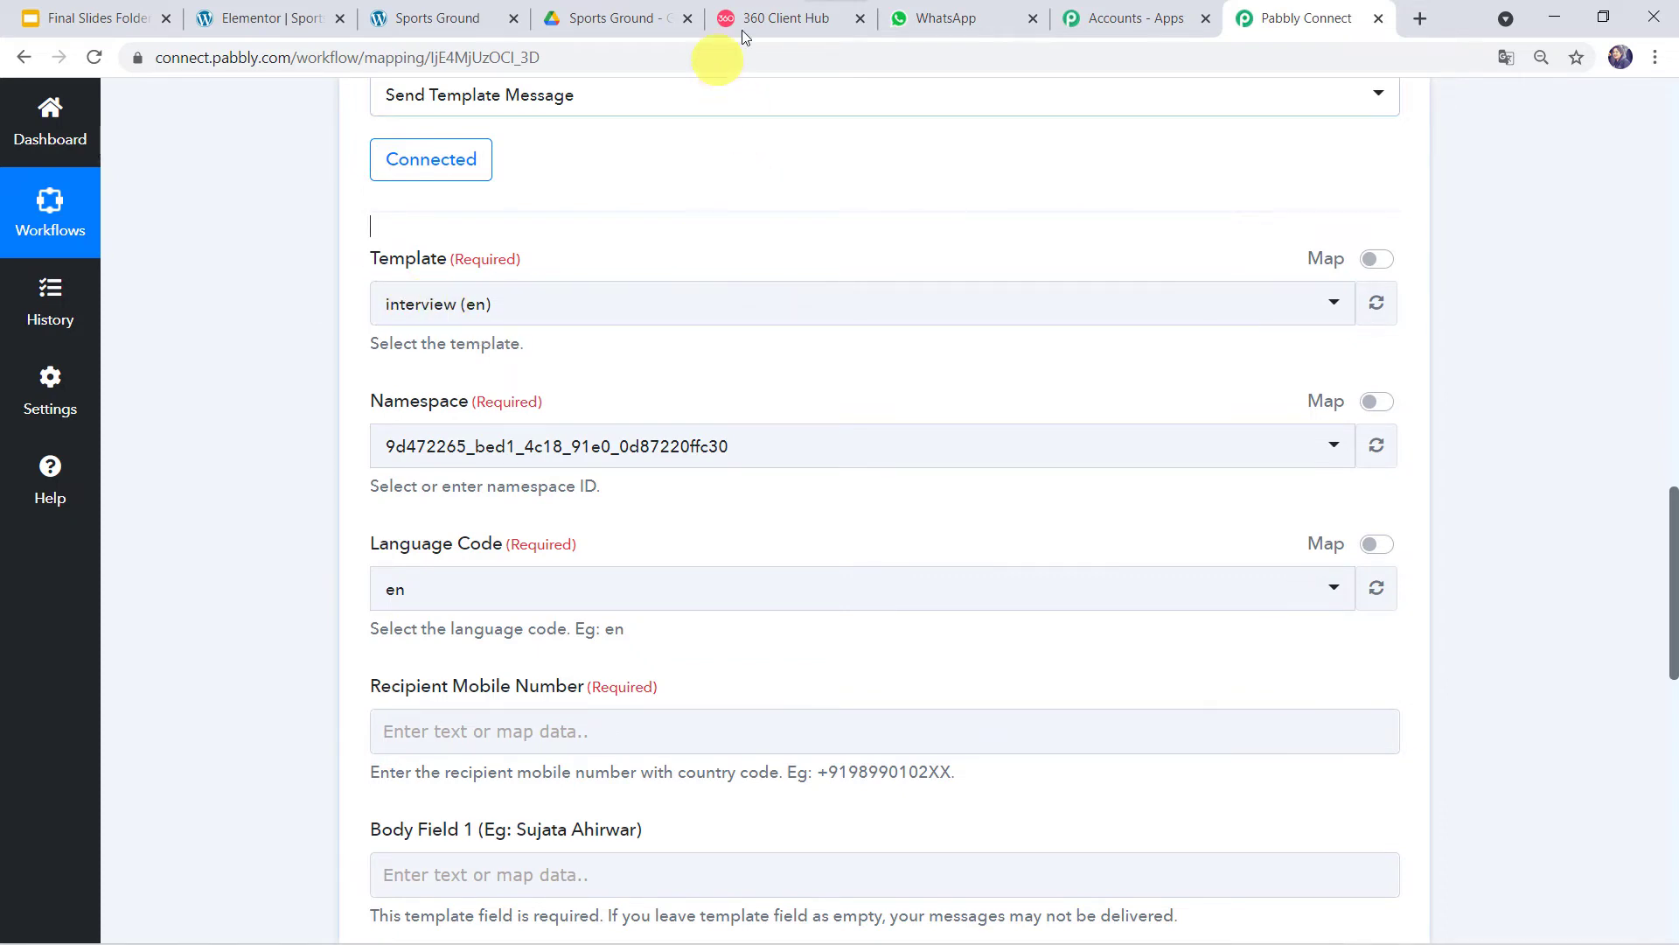
{"action": "left_click", "coordinate": [770, 18]}
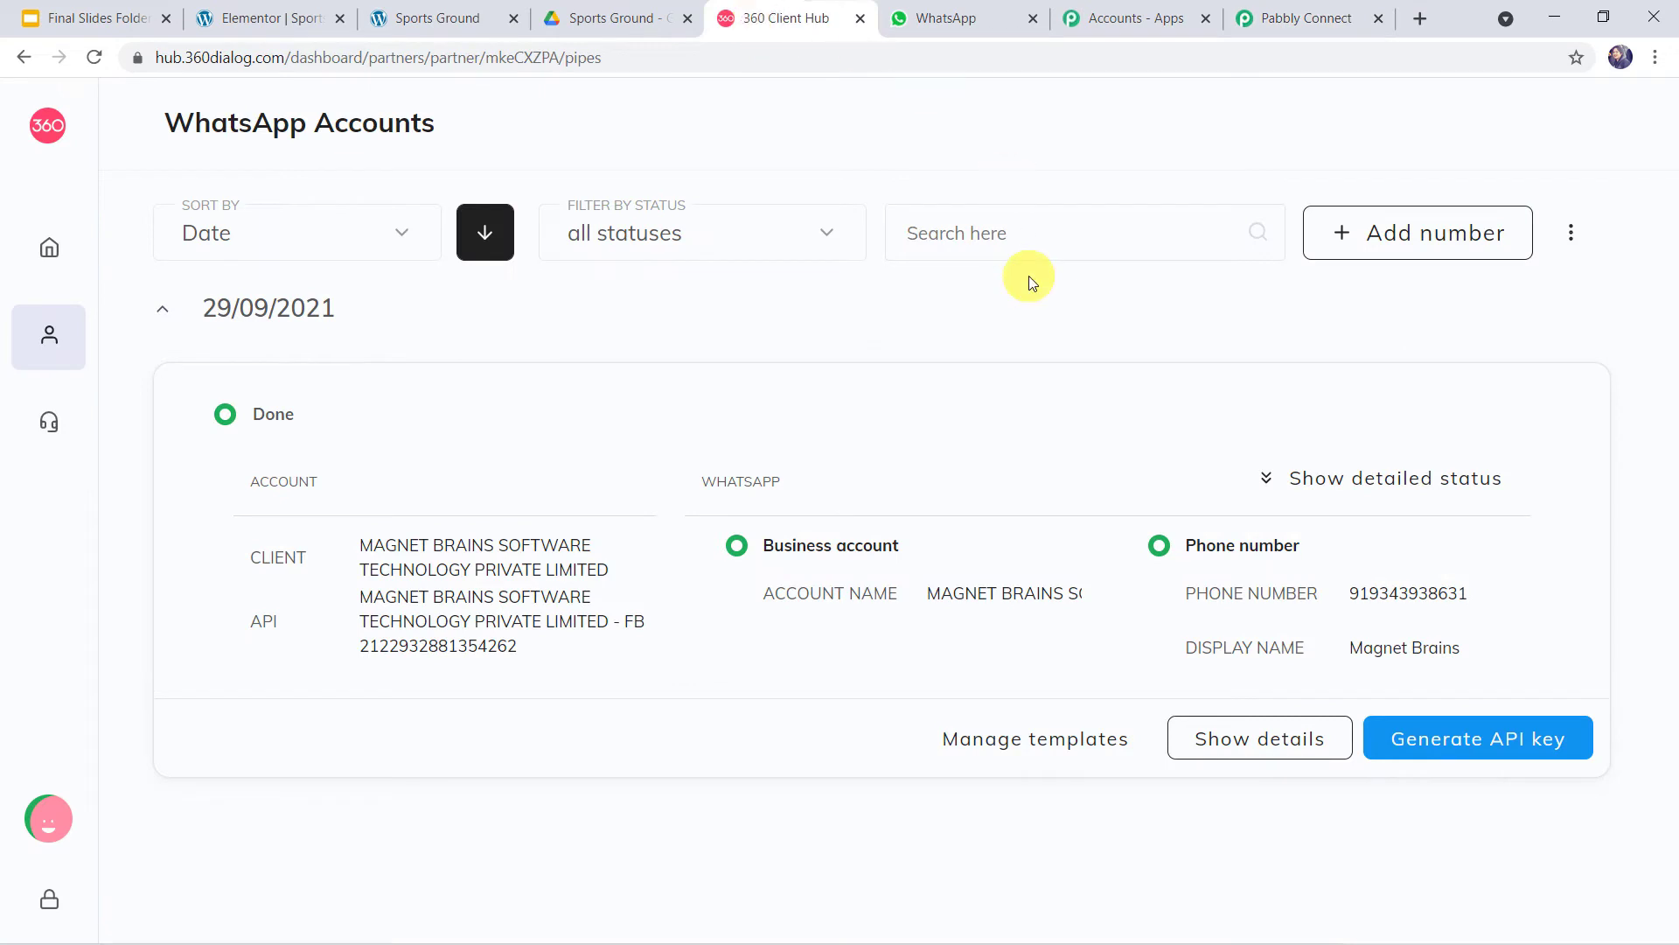
- From the WhatsApp account's Manage templates page, begin adding a new template
{"action": "left_click", "coordinate": [1063, 739]}
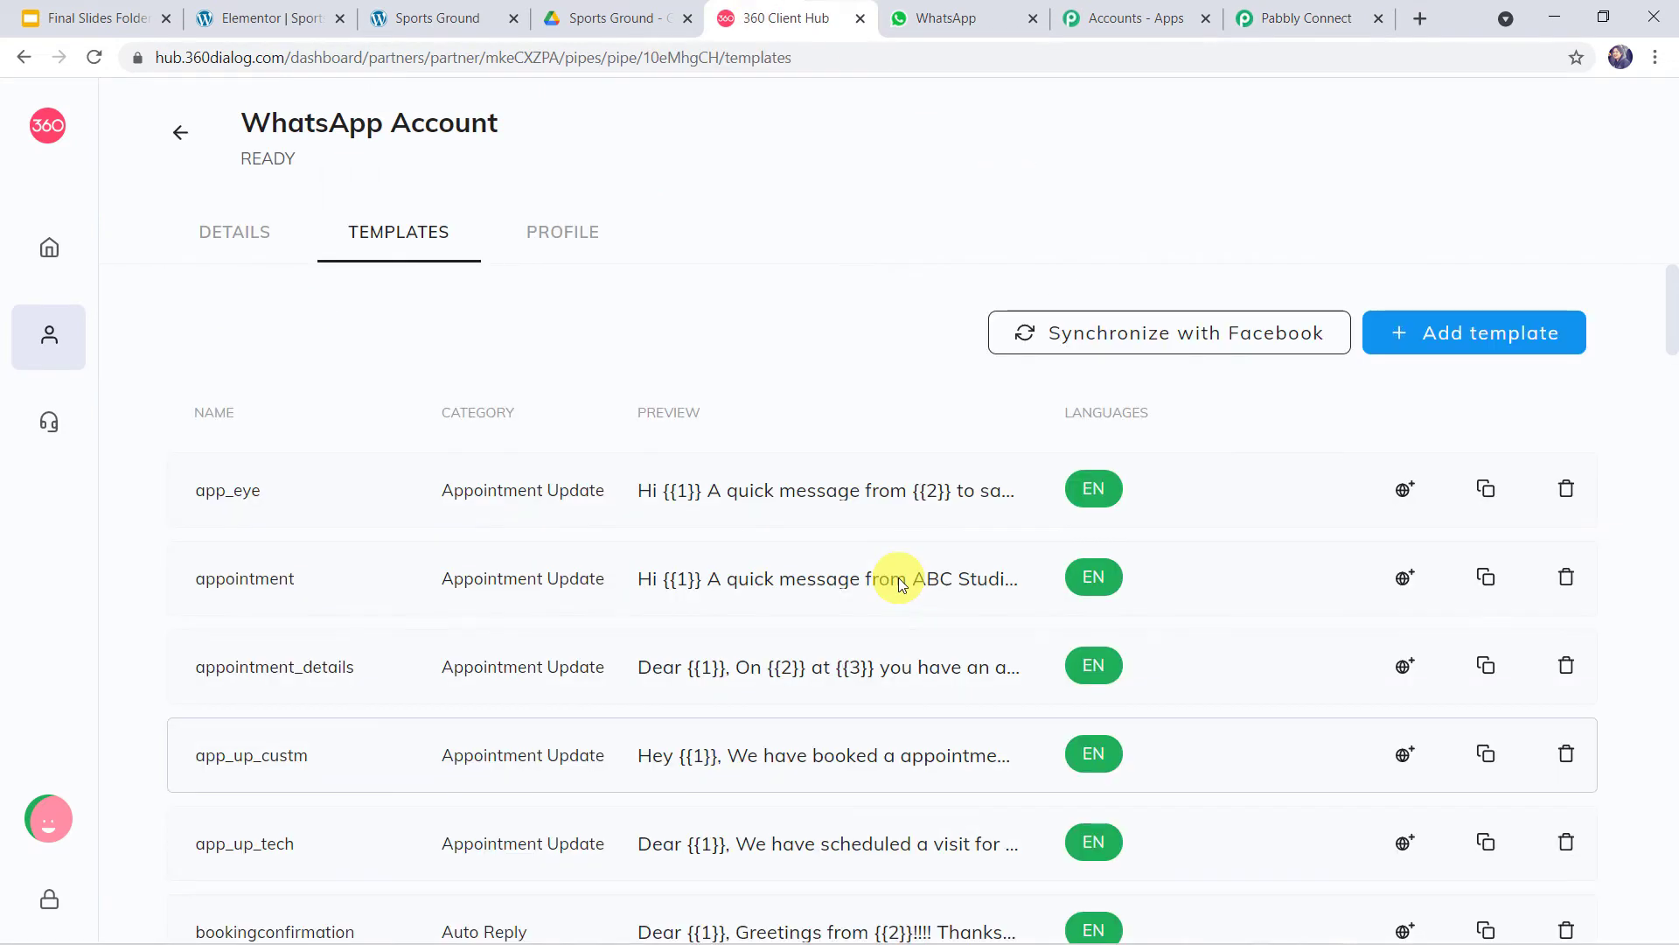
{"action": "scroll", "coordinate": [901, 584], "scroll_direction": "down", "scroll_amount": 15}
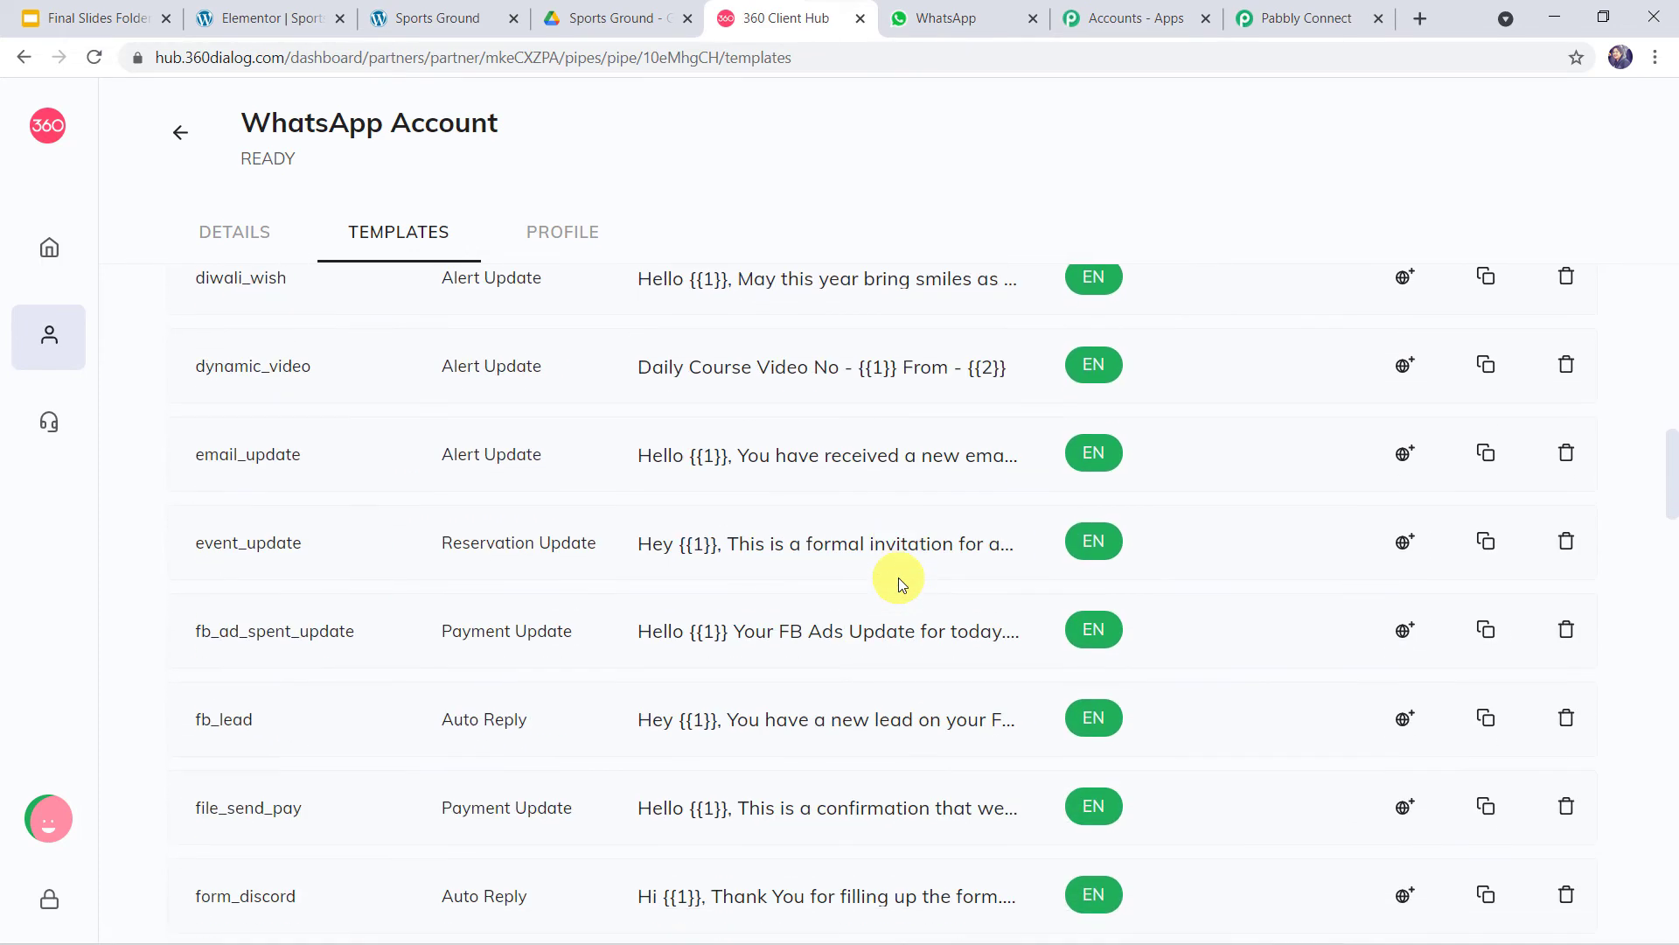
{"action": "scroll", "coordinate": [901, 585], "scroll_direction": "up", "scroll_amount": 15}
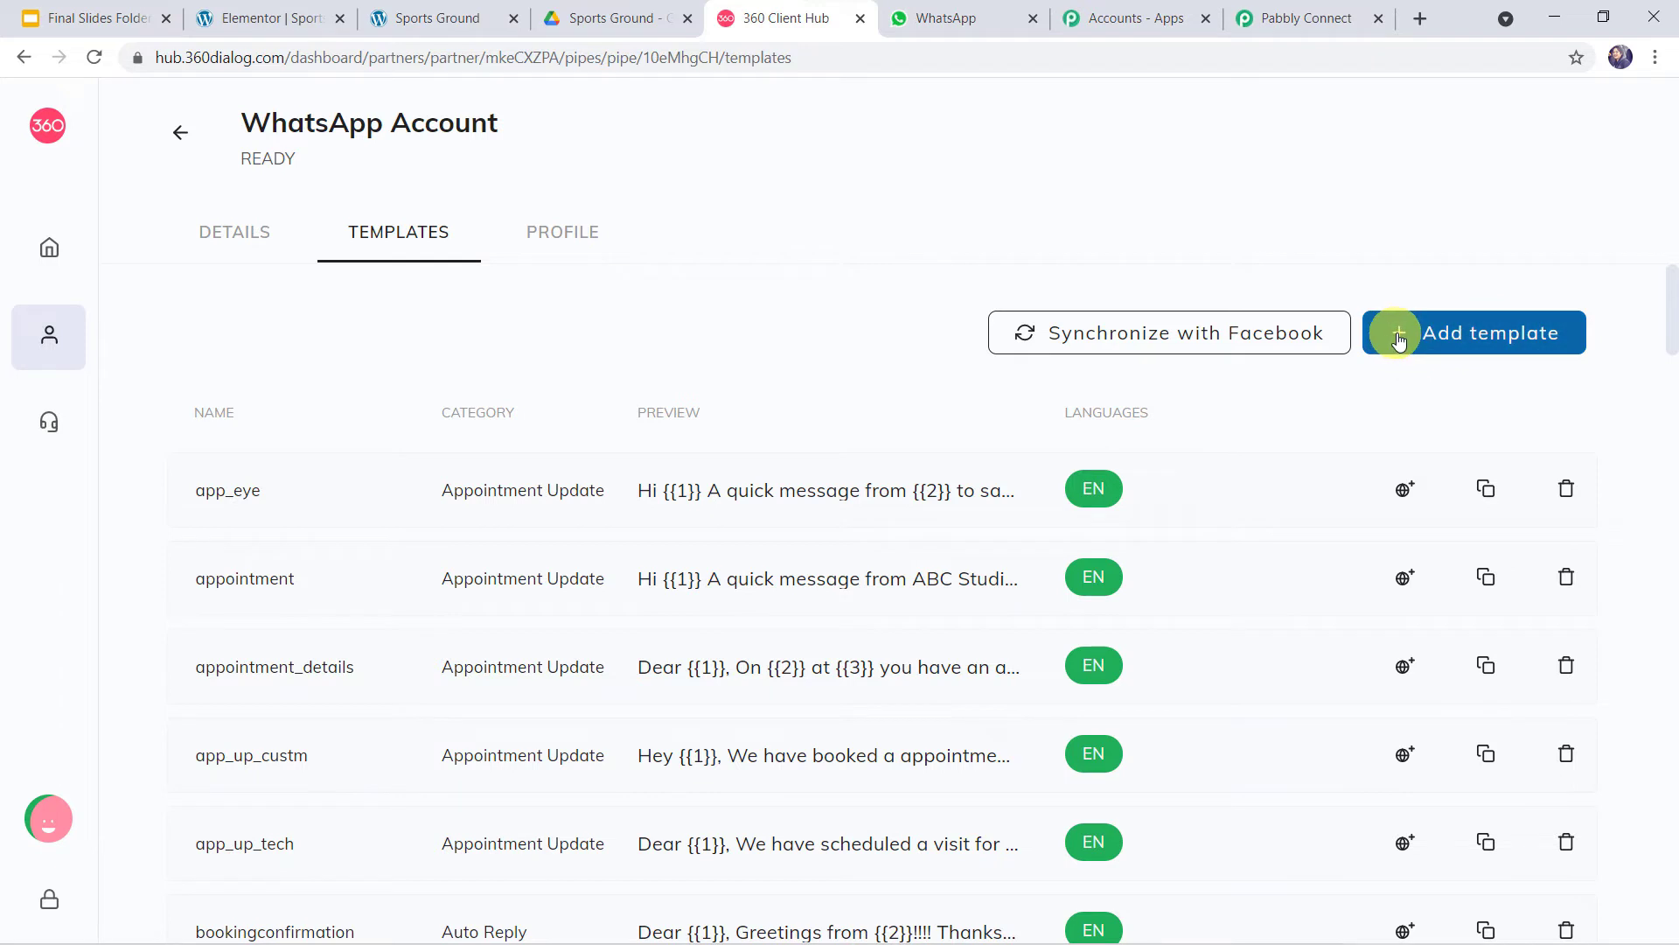
{"action": "left_click", "coordinate": [1460, 336]}
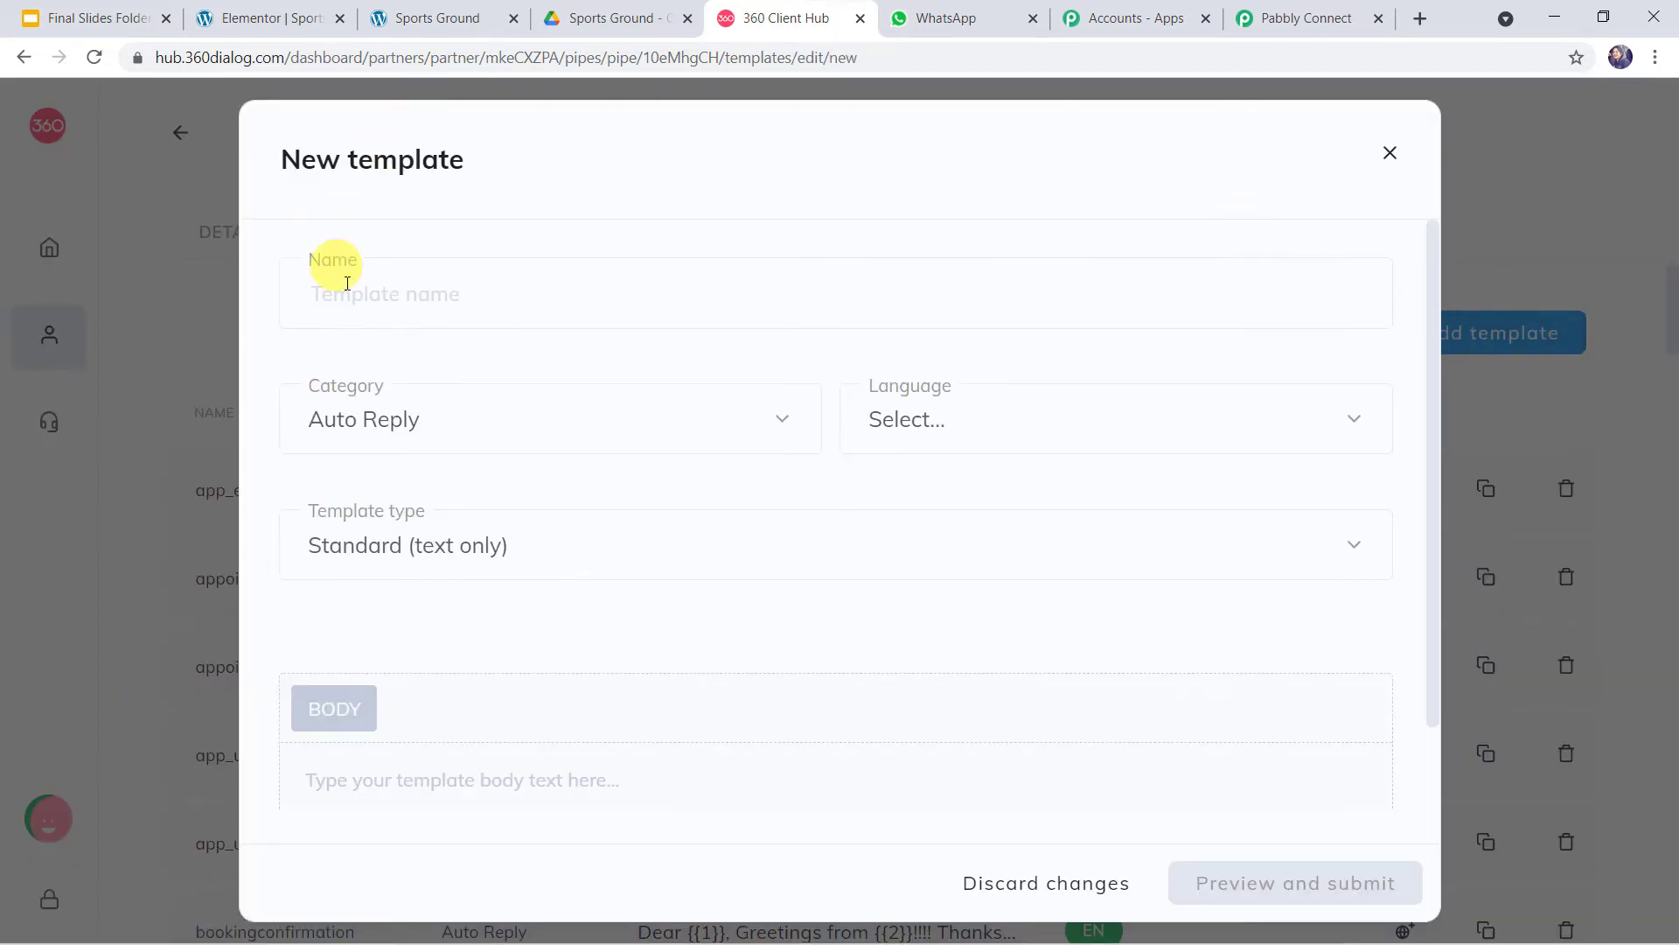
- Inspect the new template's Name, Category, Language, Template type and body fields, then close it unsaved
{"action": "left_click", "coordinate": [444, 281]}
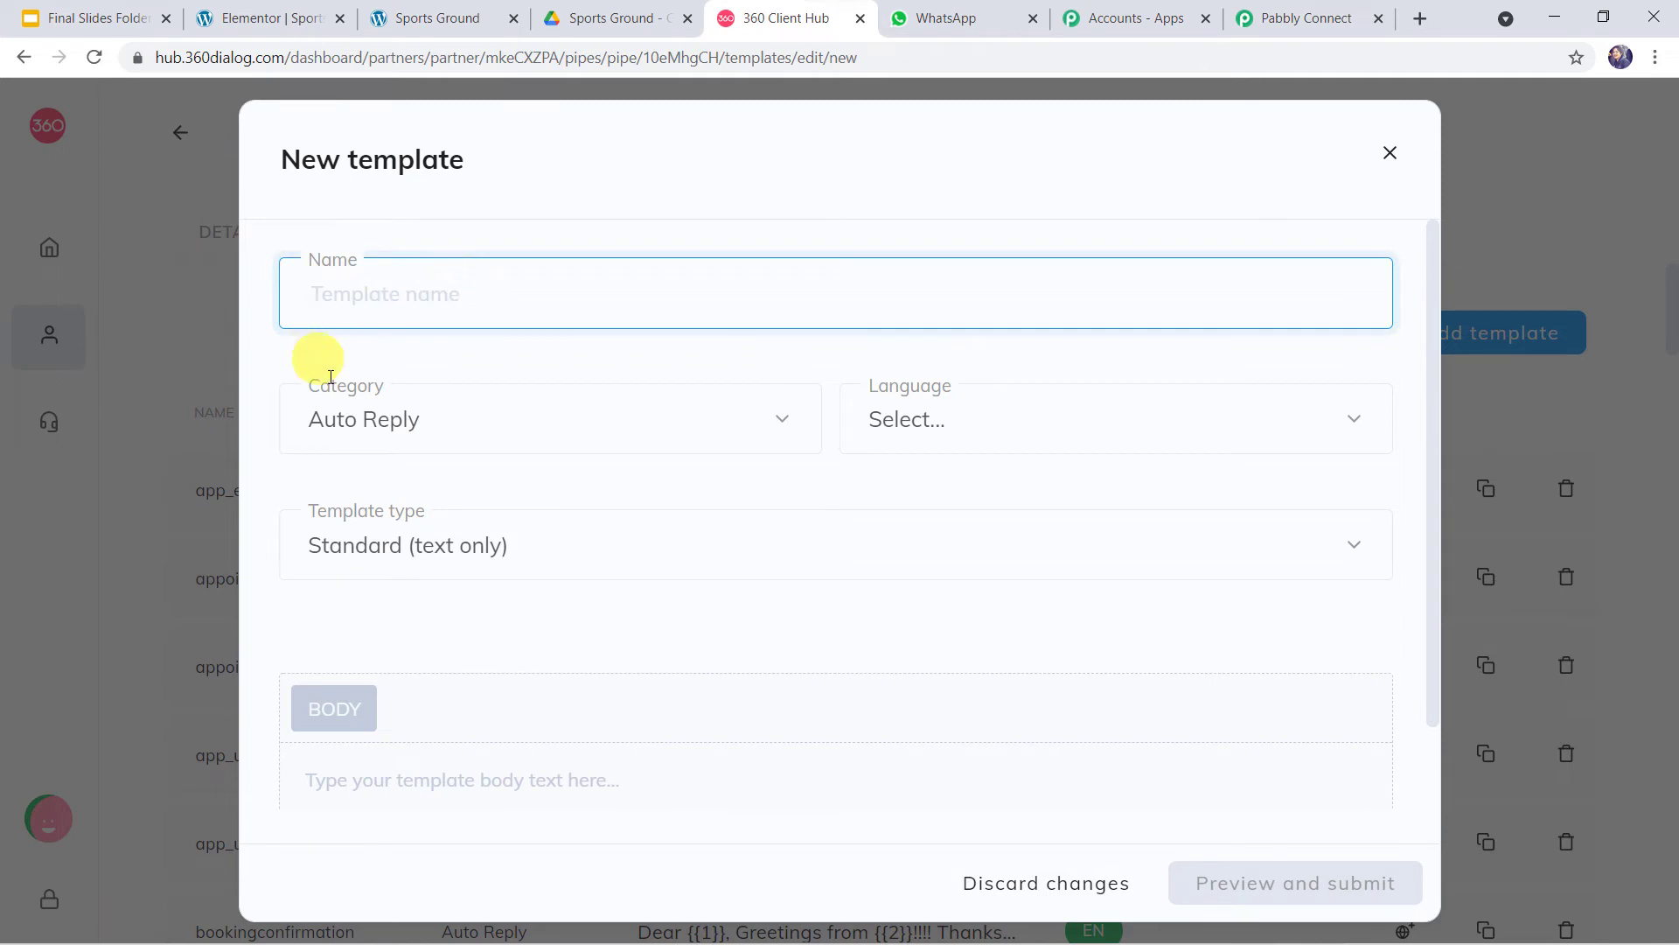
{"action": "left_click", "coordinate": [455, 427]}
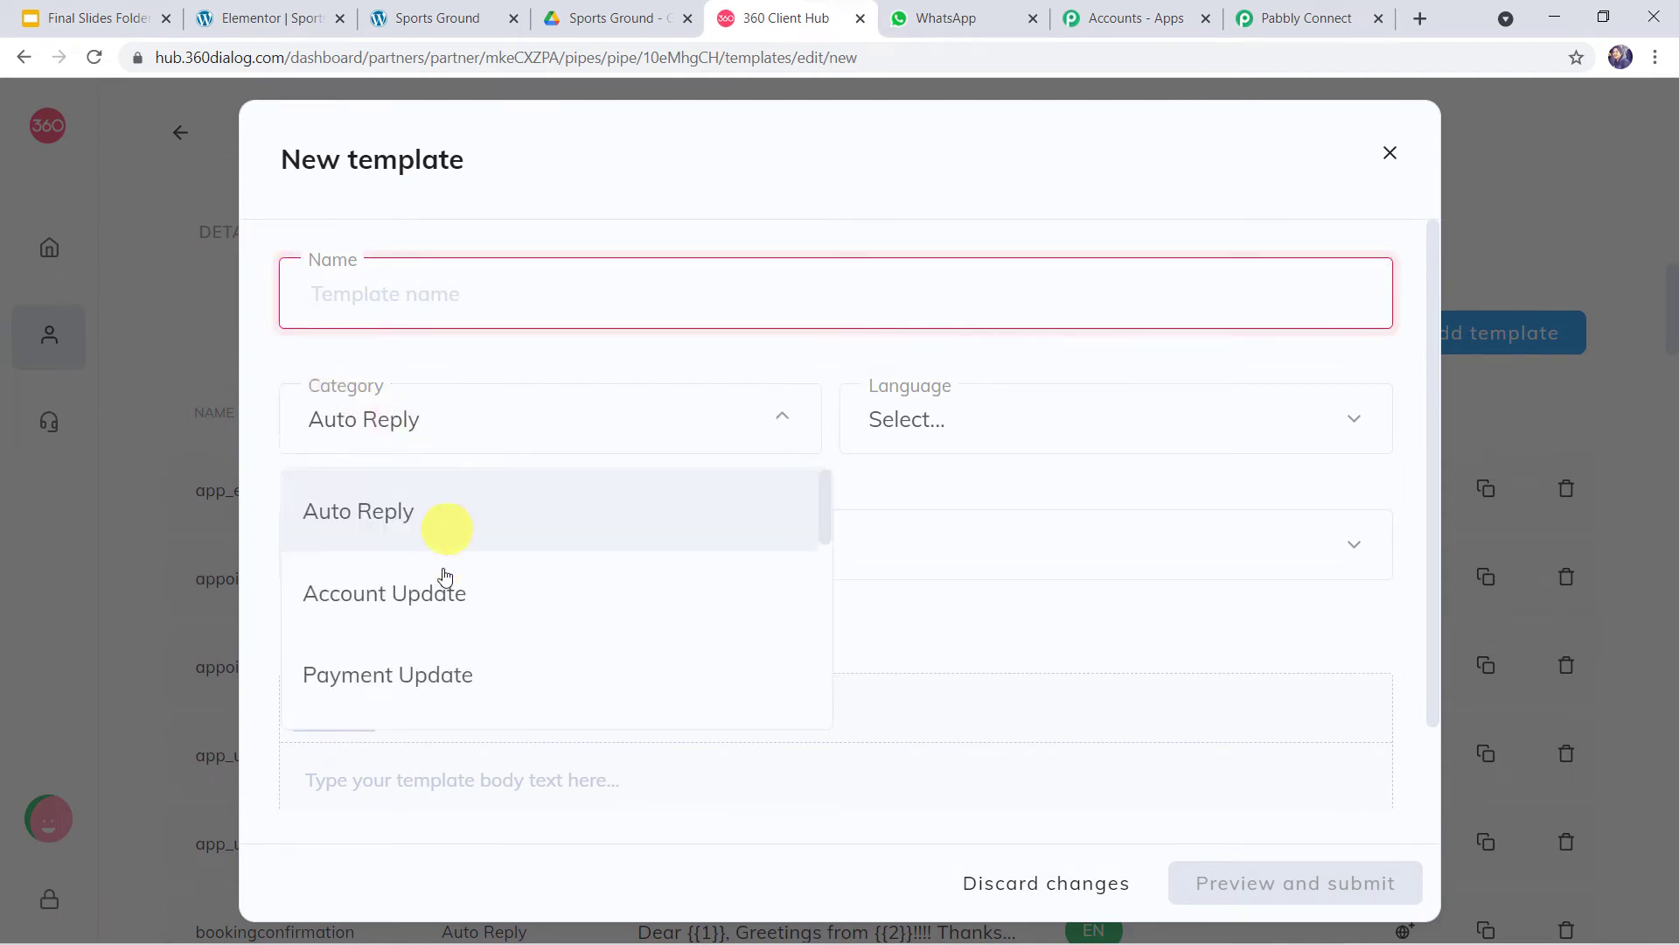
{"action": "scroll", "coordinate": [423, 674], "scroll_direction": "down", "scroll_amount": 5}
{"action": "scroll", "coordinate": [423, 674], "scroll_direction": "down", "scroll_amount": 2}
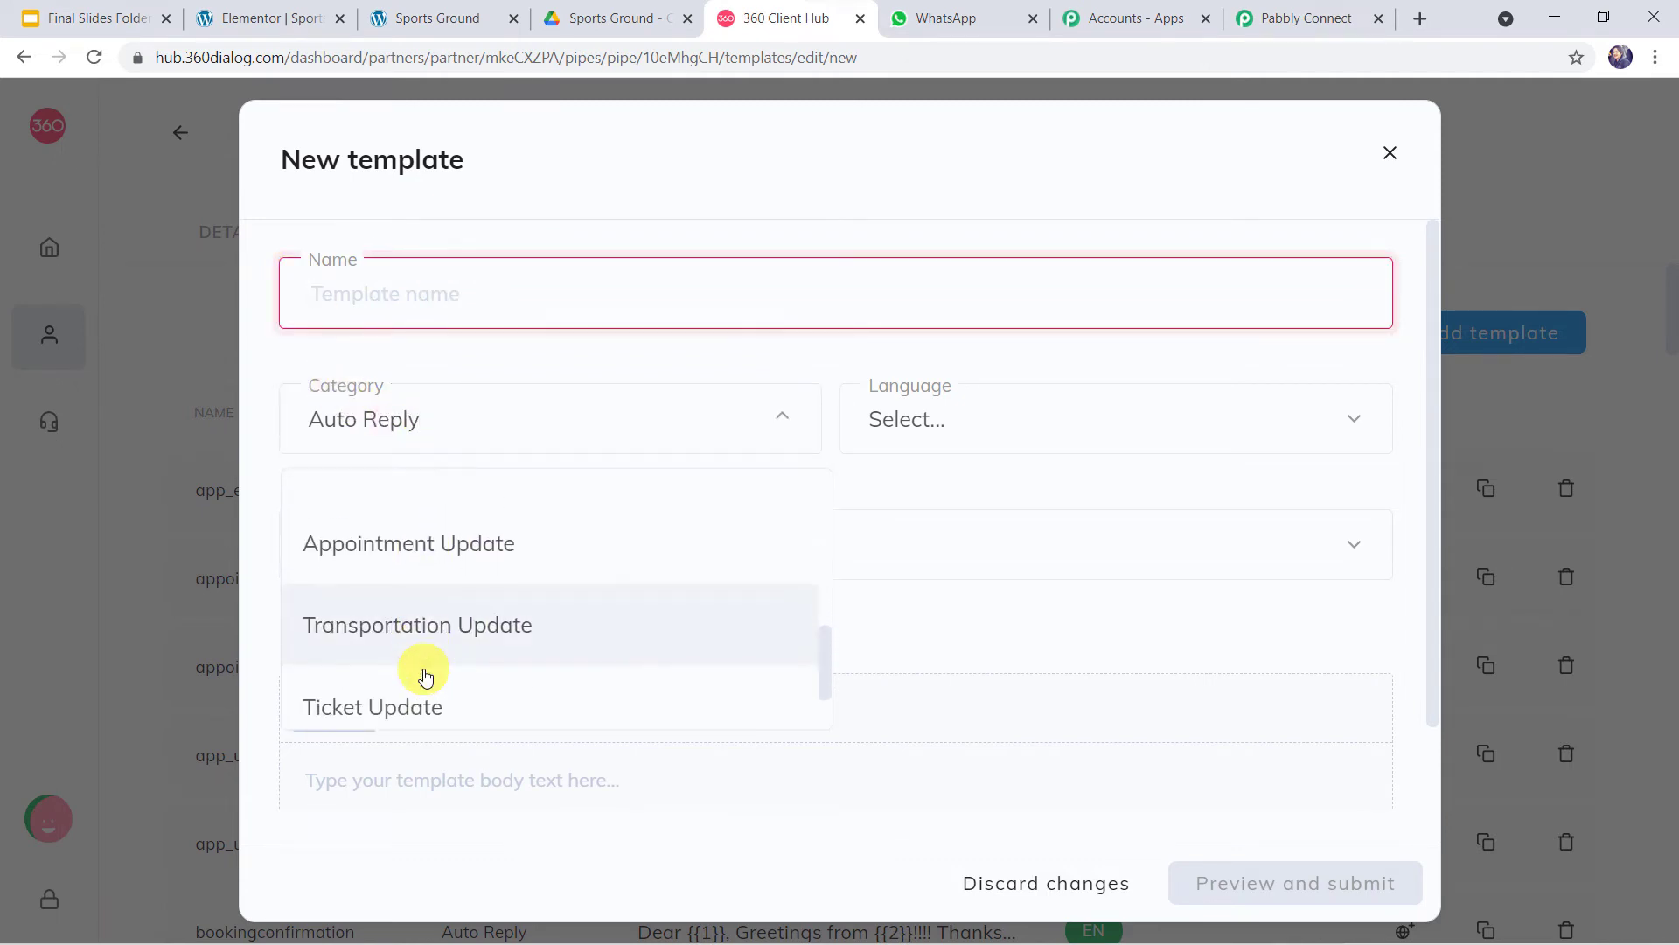
{"action": "scroll", "coordinate": [424, 674], "scroll_direction": "up", "scroll_amount": 1}
{"action": "left_click", "coordinate": [997, 423]}
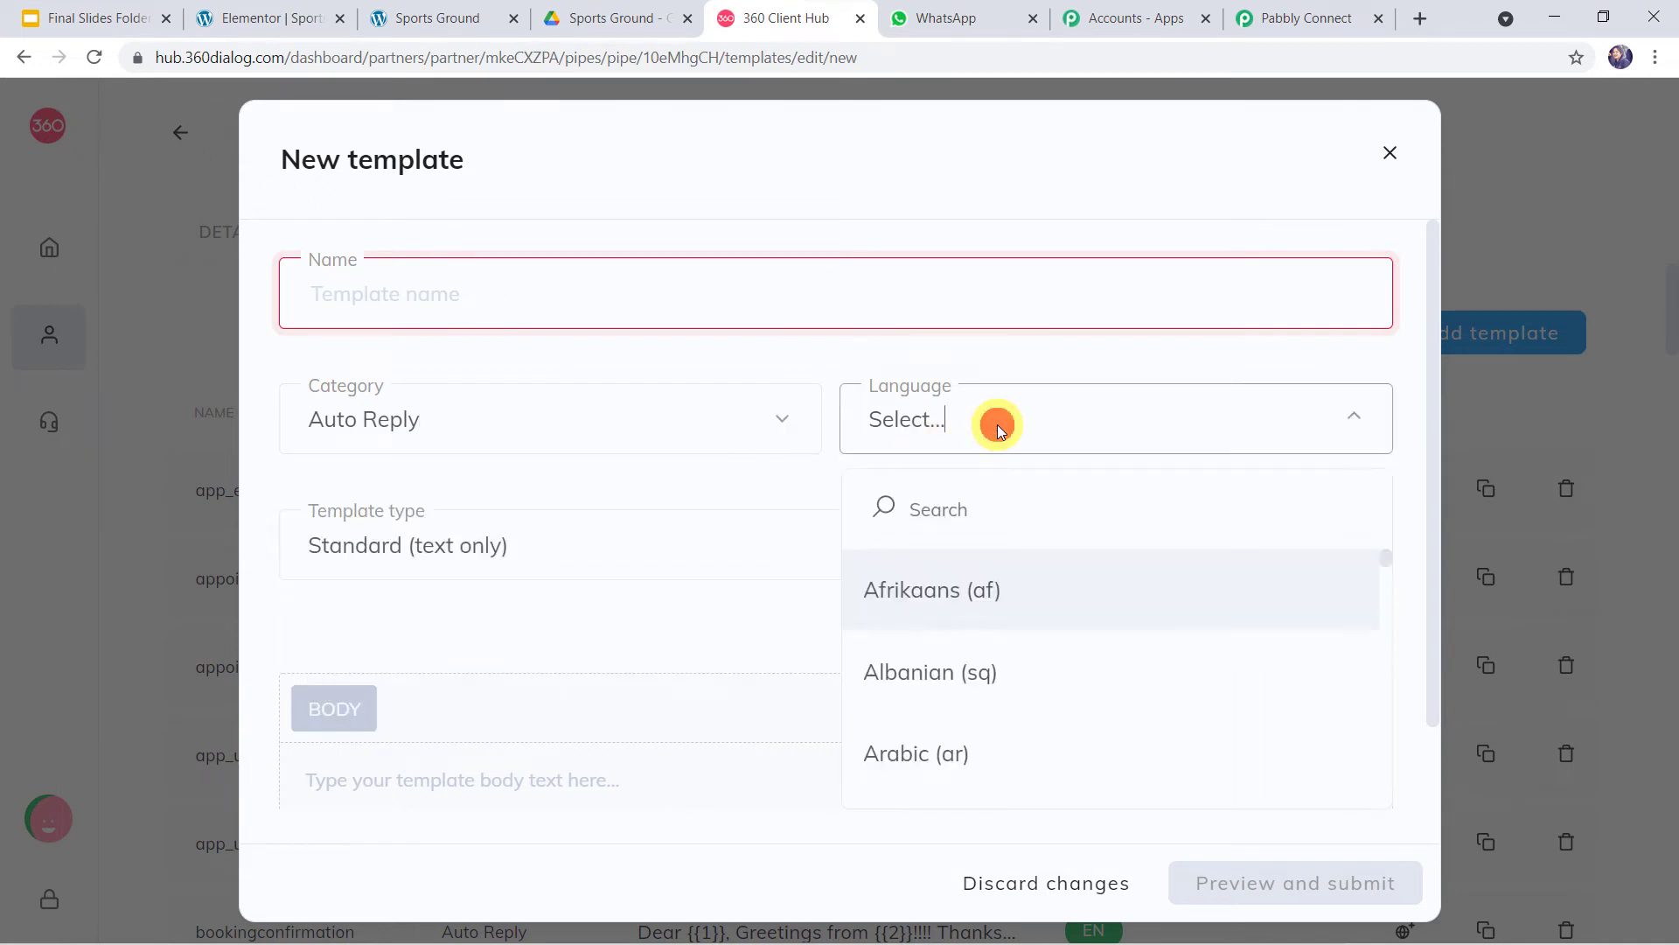
{"action": "left_click", "coordinate": [997, 423]}
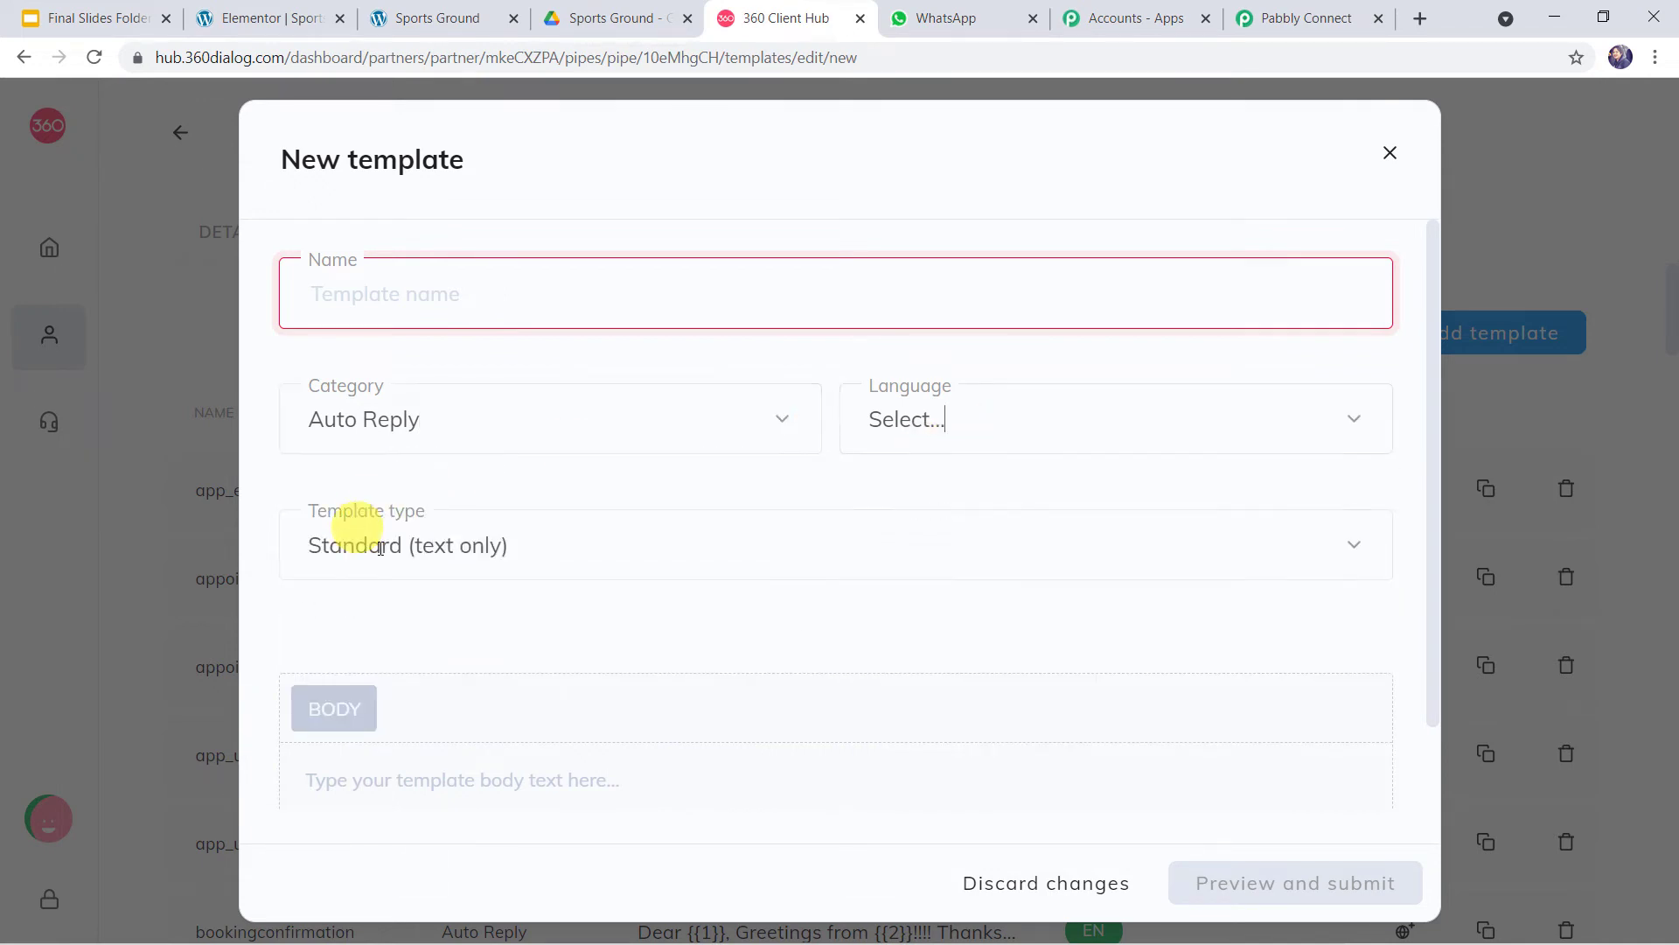
{"action": "left_click", "coordinate": [549, 537]}
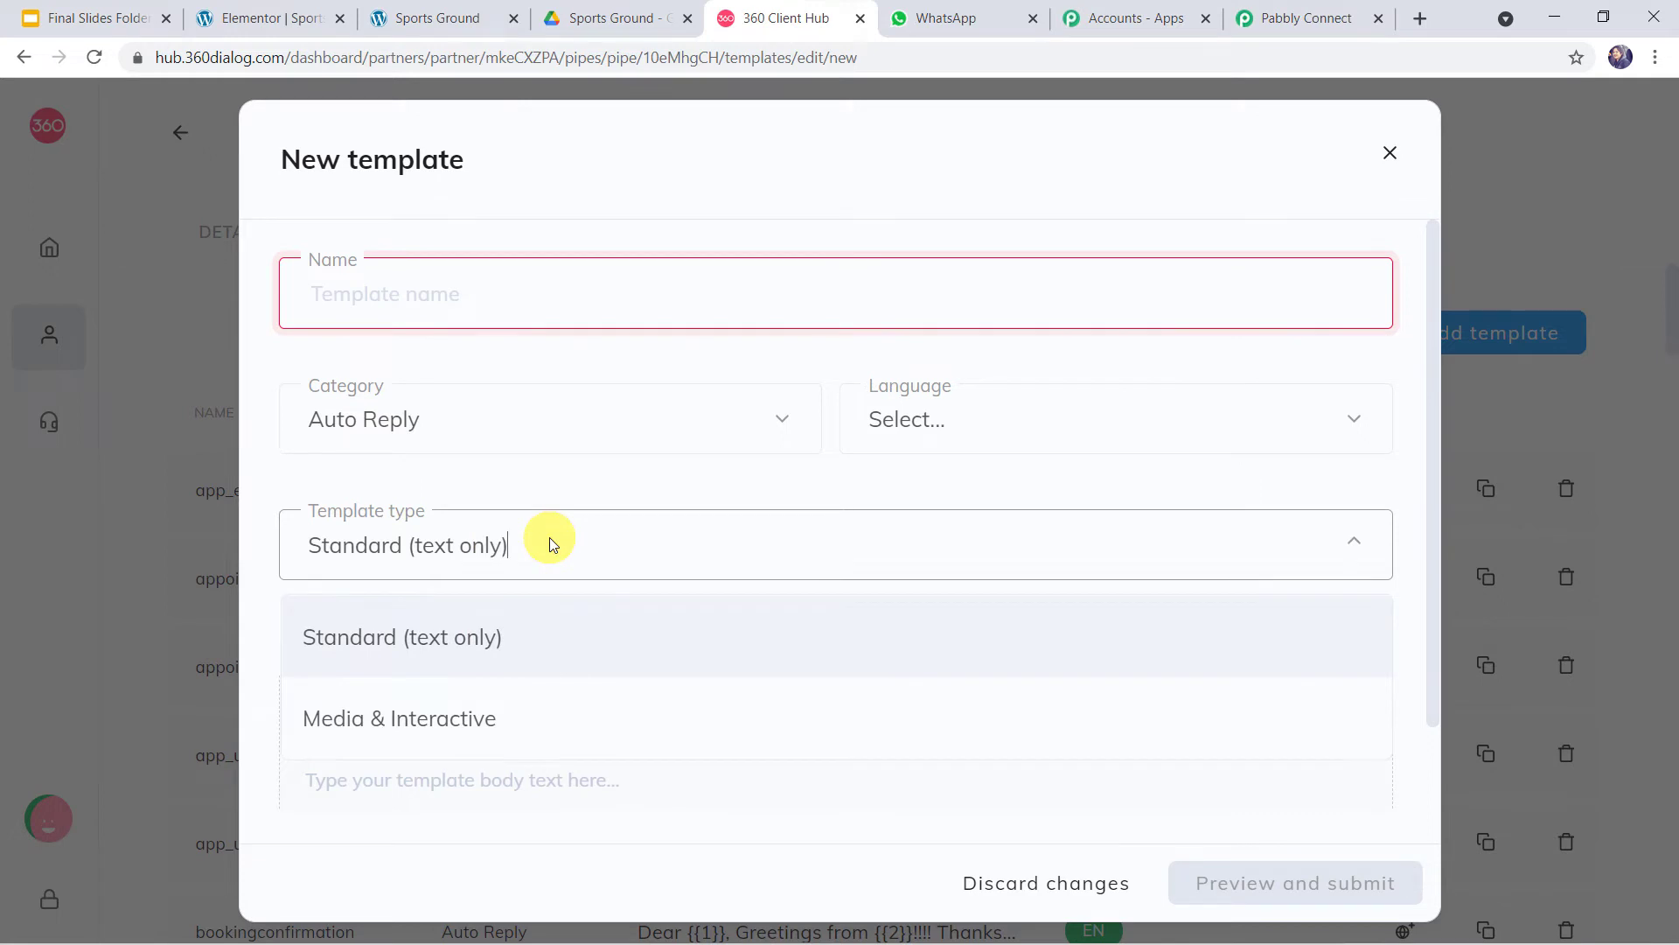
{"action": "left_click", "coordinate": [549, 537]}
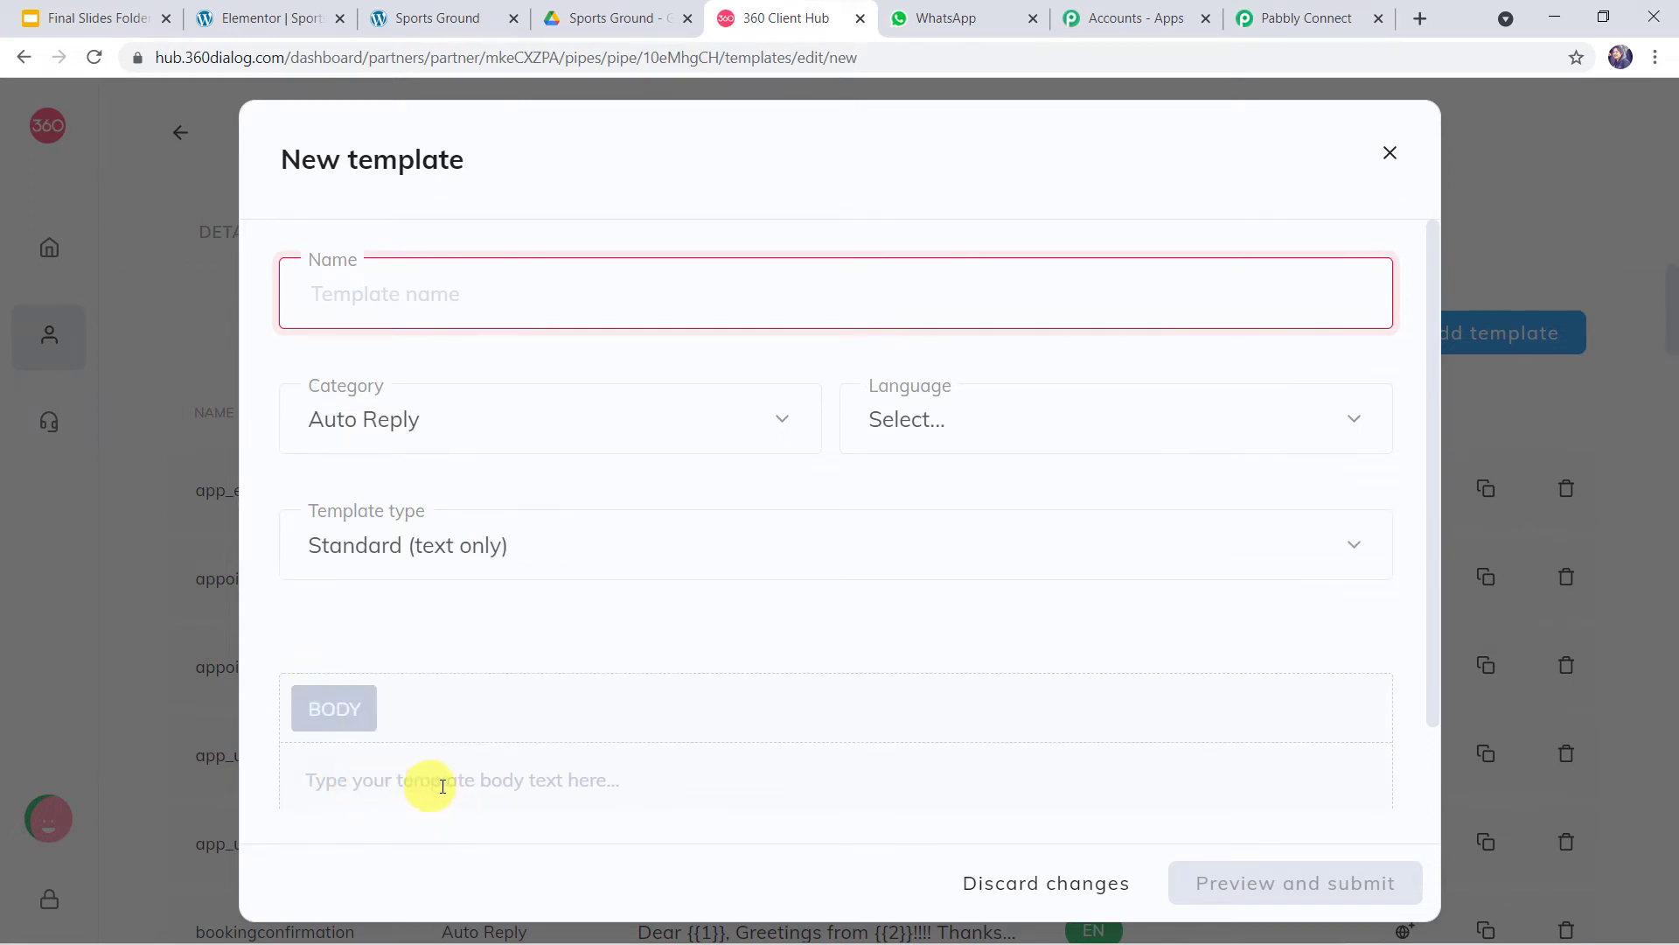
{"action": "left_click", "coordinate": [547, 796]}
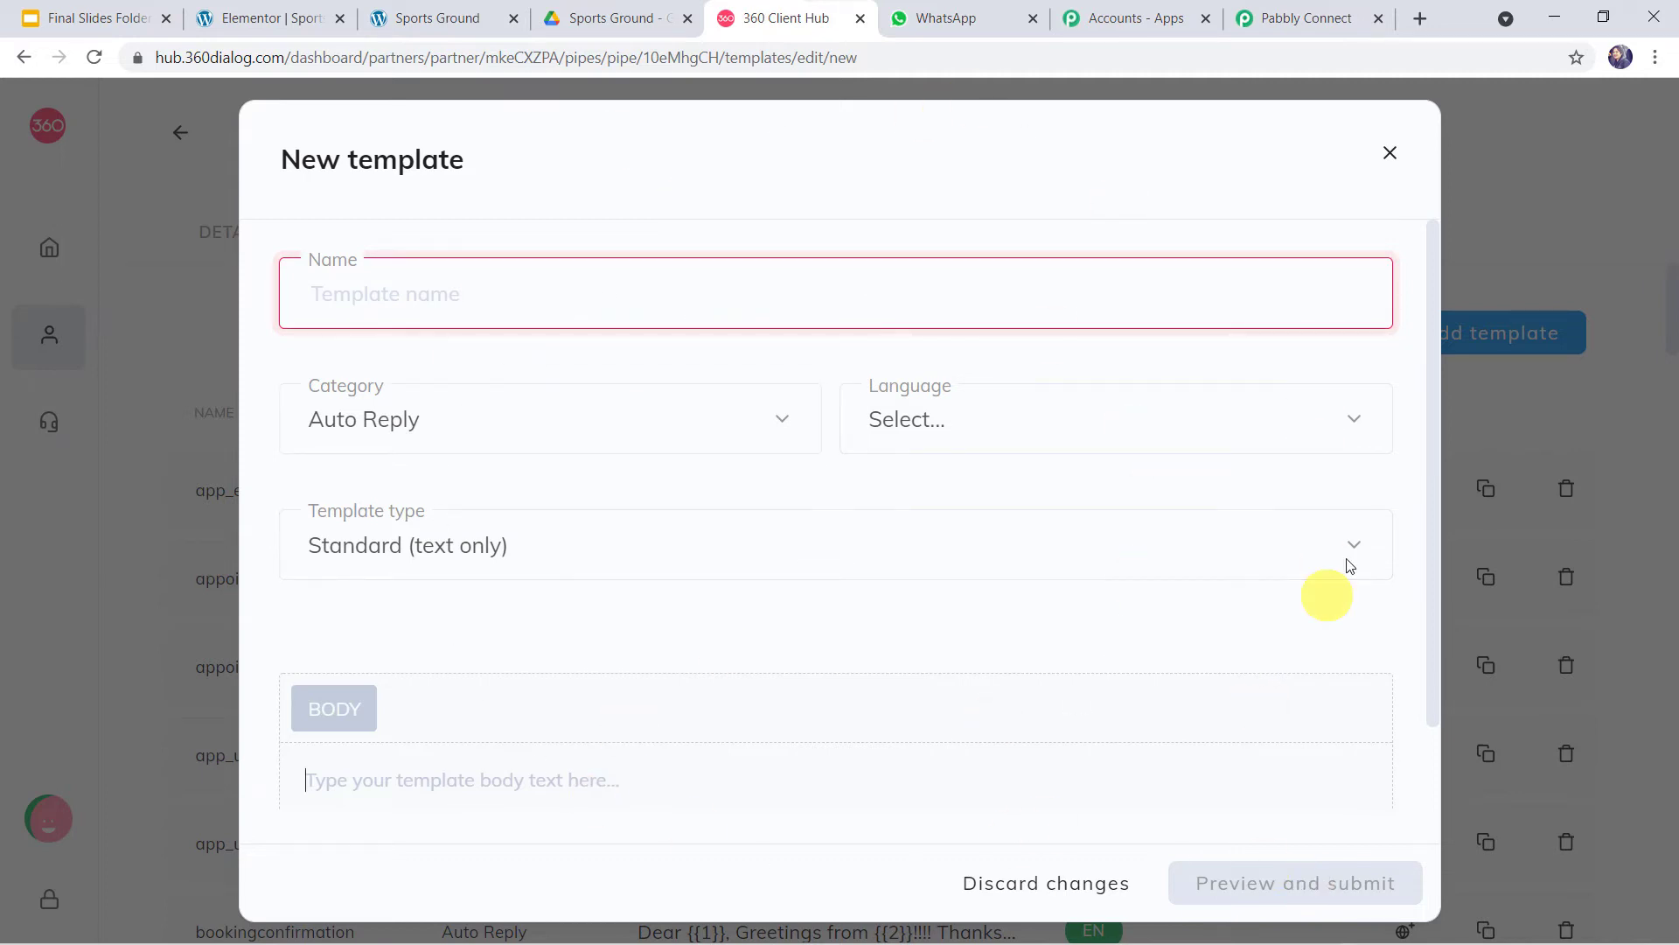
{"action": "left_click", "coordinate": [1390, 154]}
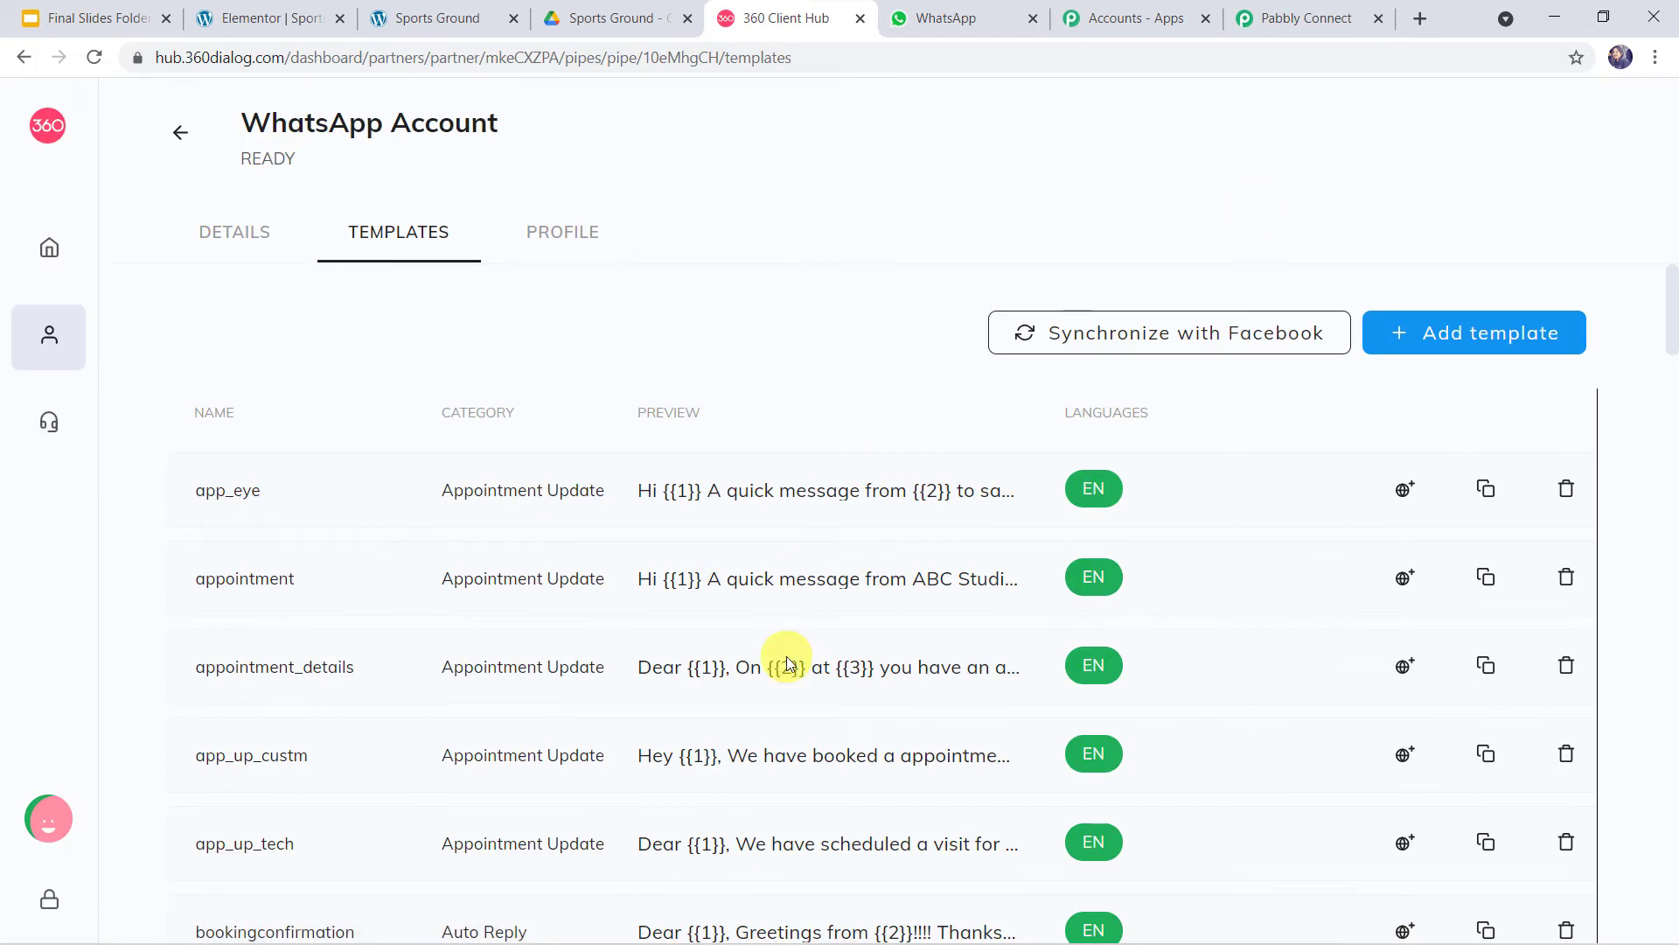
- Preview the send_brochure_final template and examine its {{1}} name and {{2}} interest placeholders
{"action": "scroll", "coordinate": [785, 655], "scroll_direction": "down", "scroll_amount": 10}
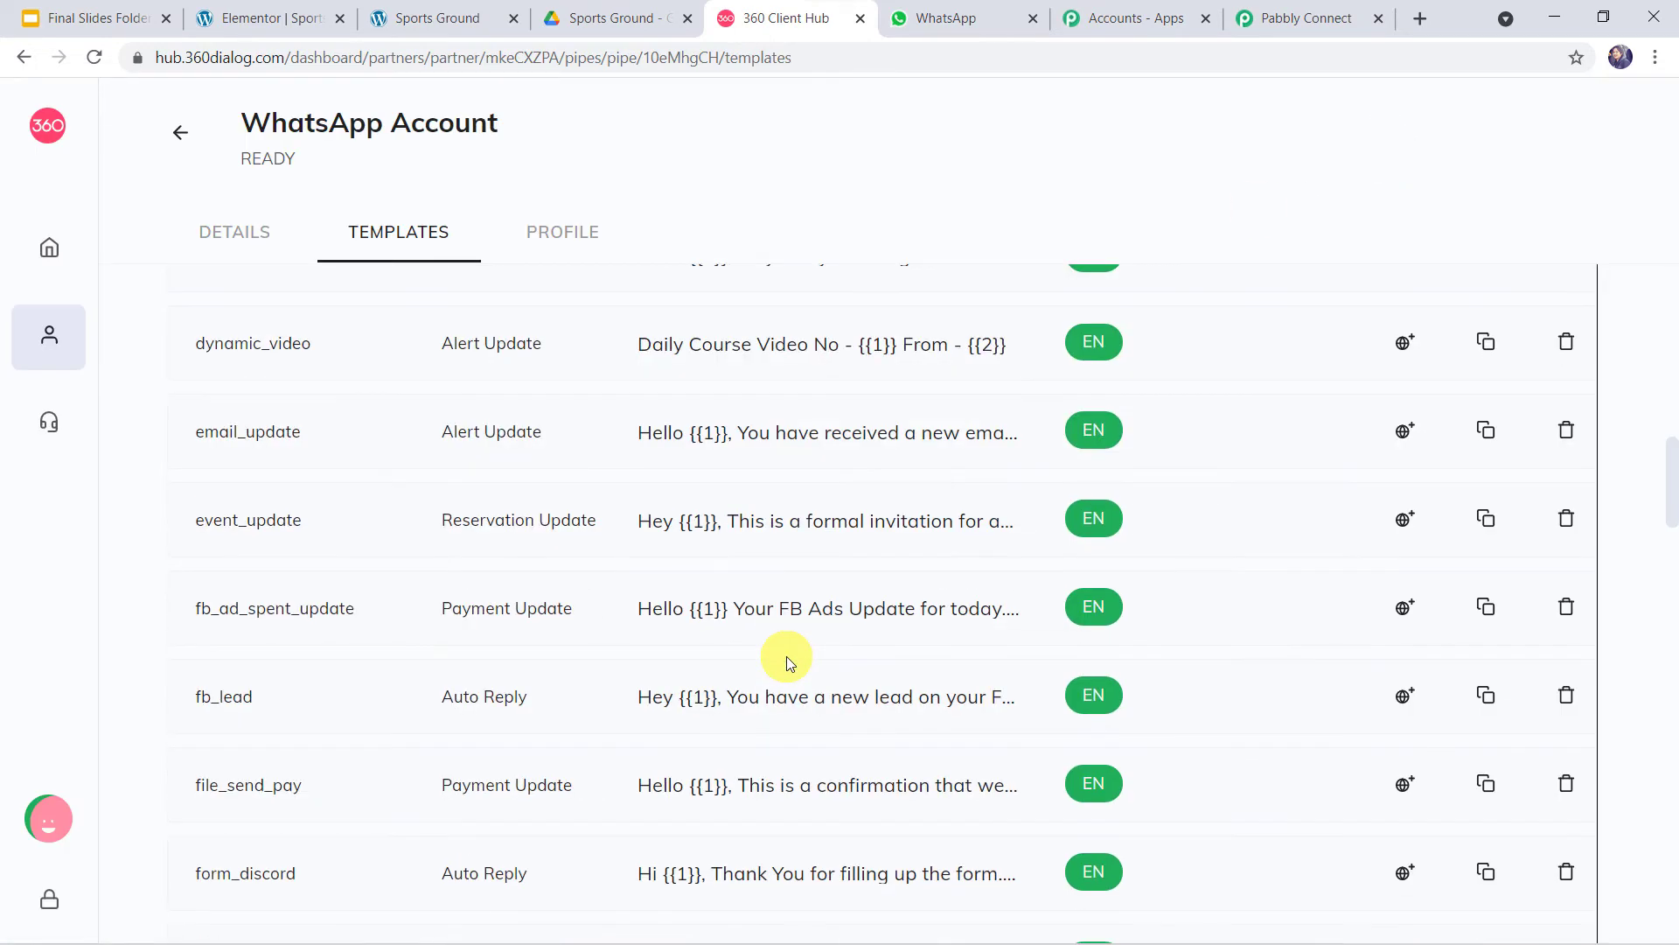
{"action": "scroll", "coordinate": [473, 600], "scroll_direction": "down", "scroll_amount": 15}
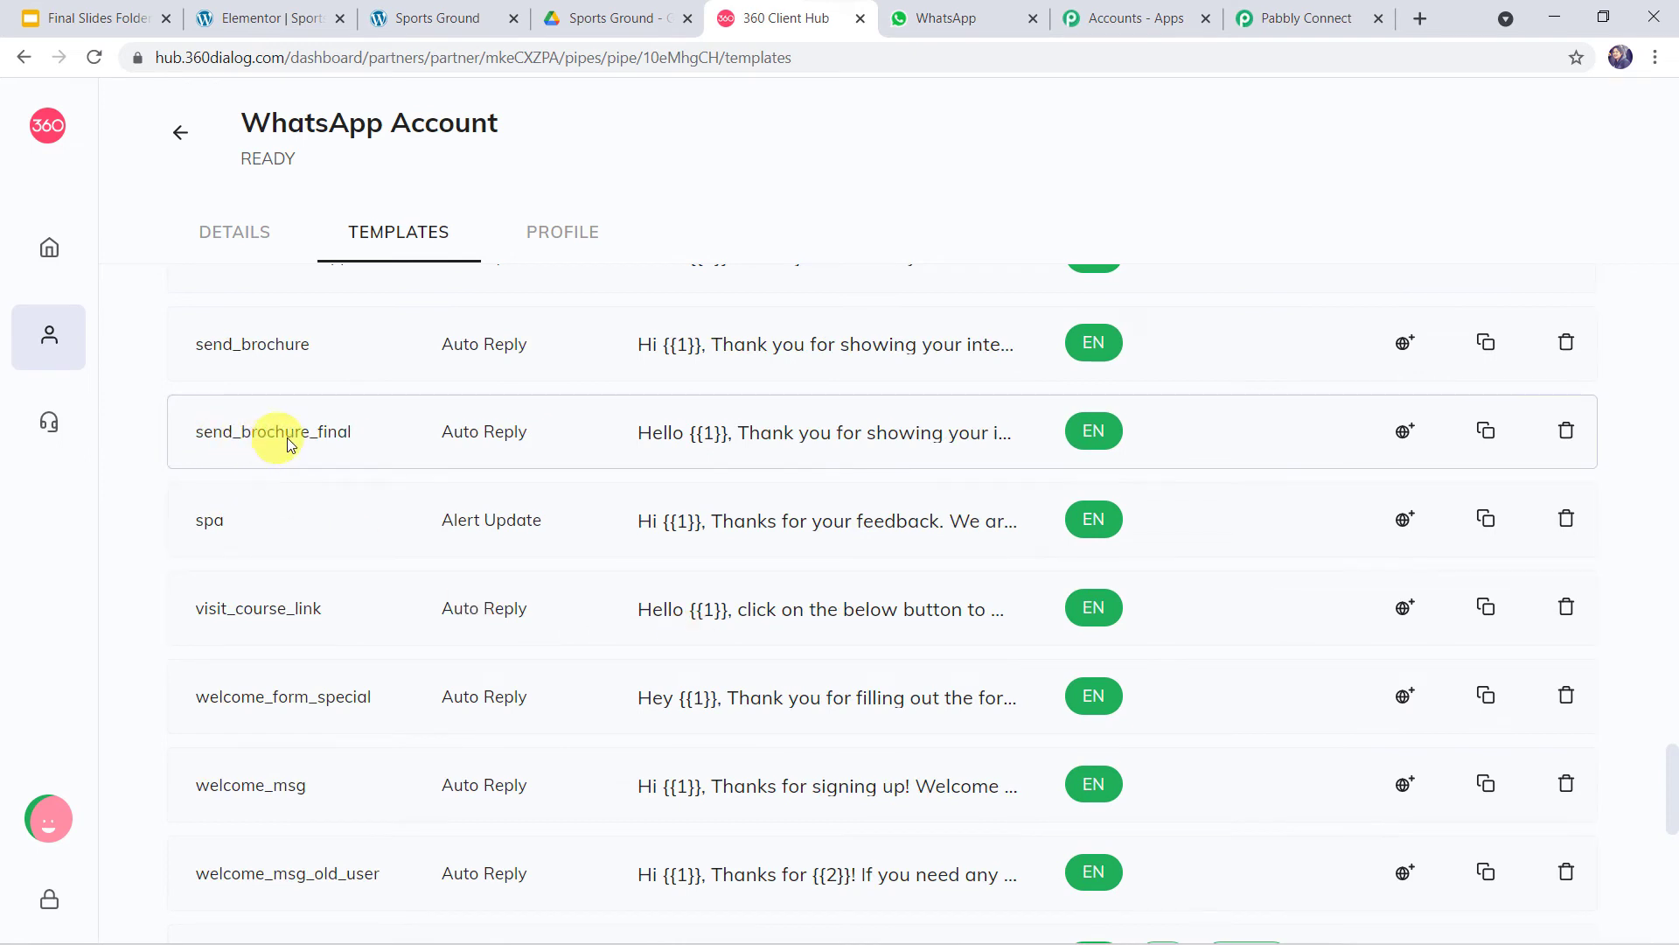
{"action": "left_click", "coordinate": [735, 433]}
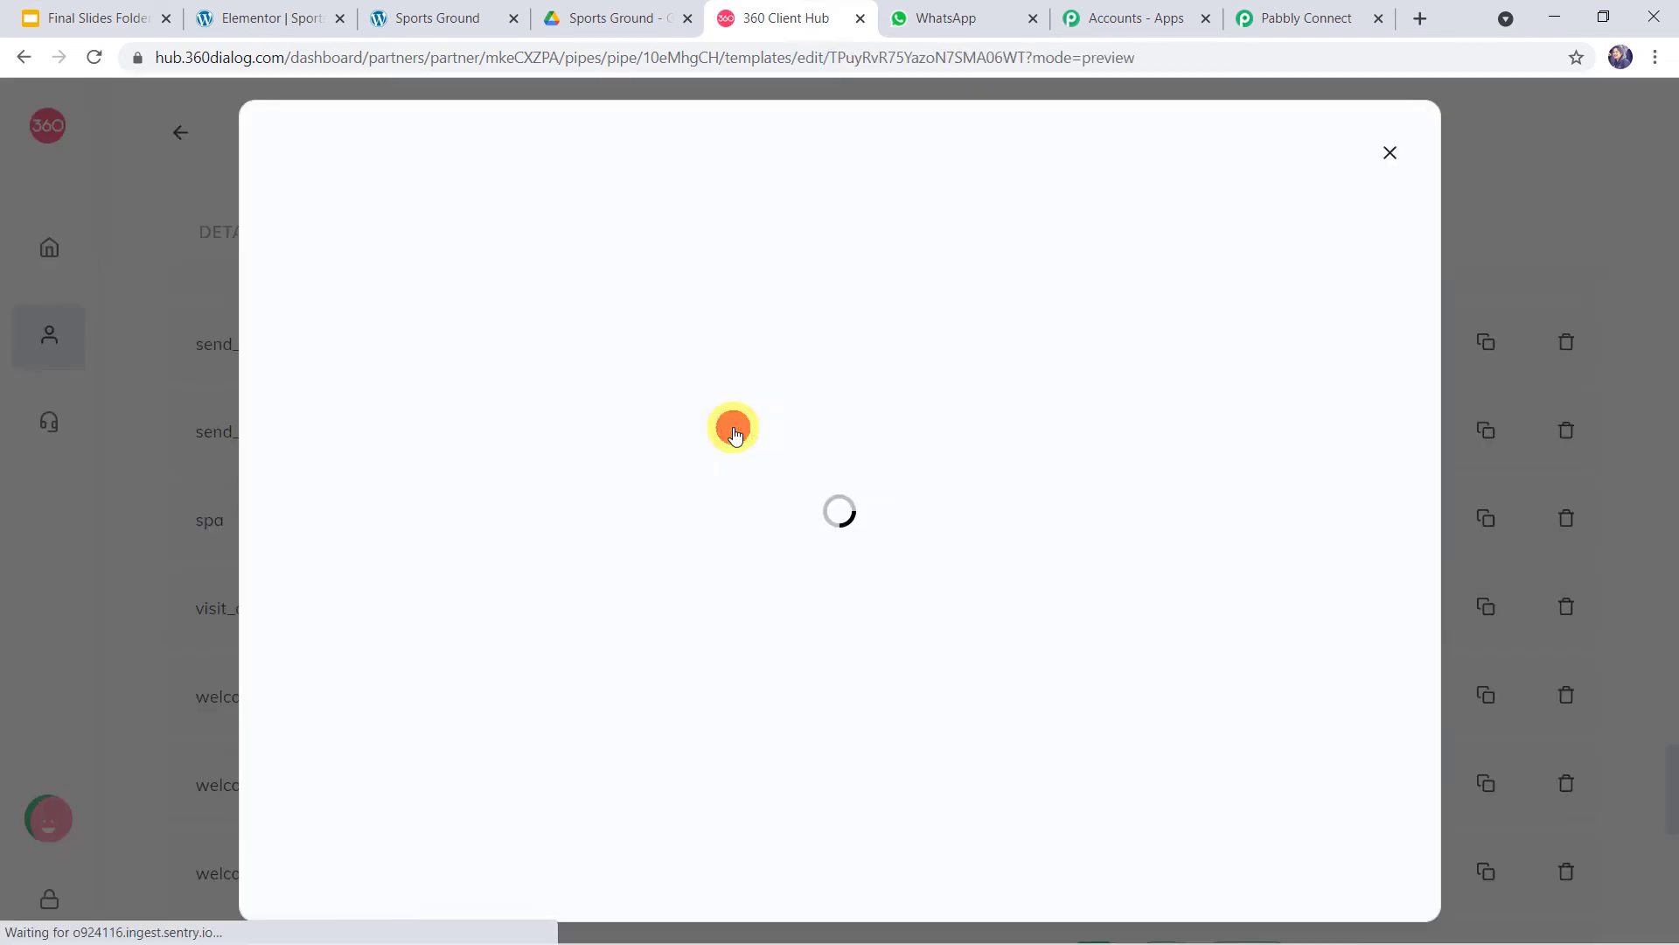
{"action": "scroll", "coordinate": [1075, 522], "scroll_direction": "down", "scroll_amount": 1}
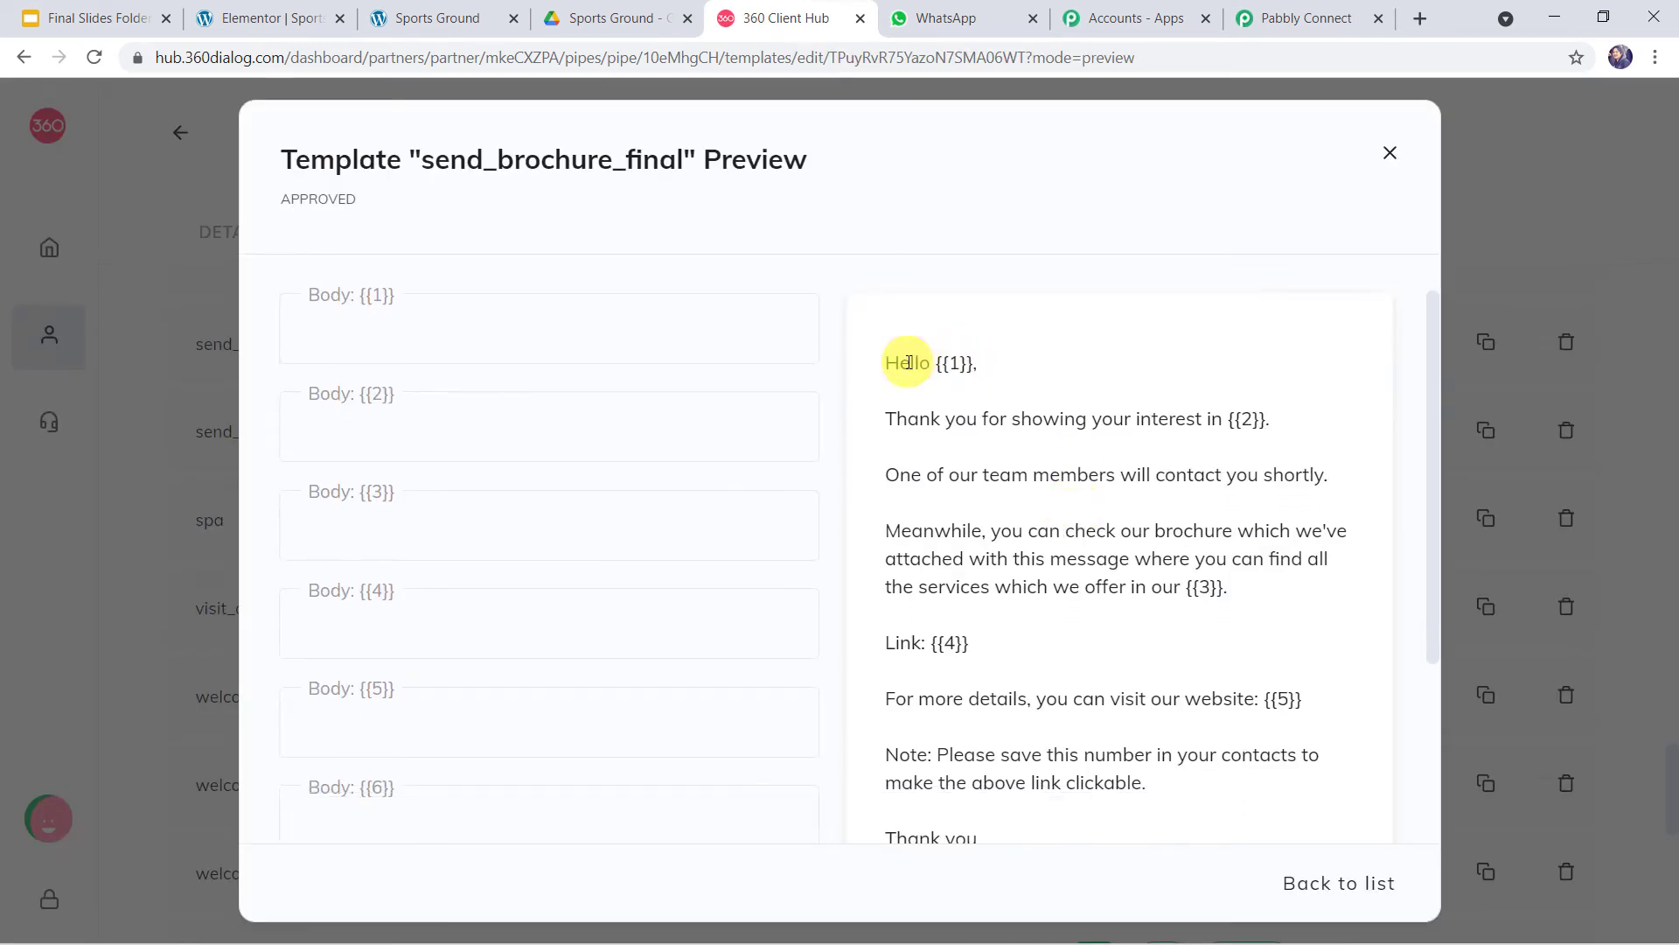
{"action": "left_click", "coordinate": [953, 362]}
{"action": "double_click", "coordinate": [953, 363]}
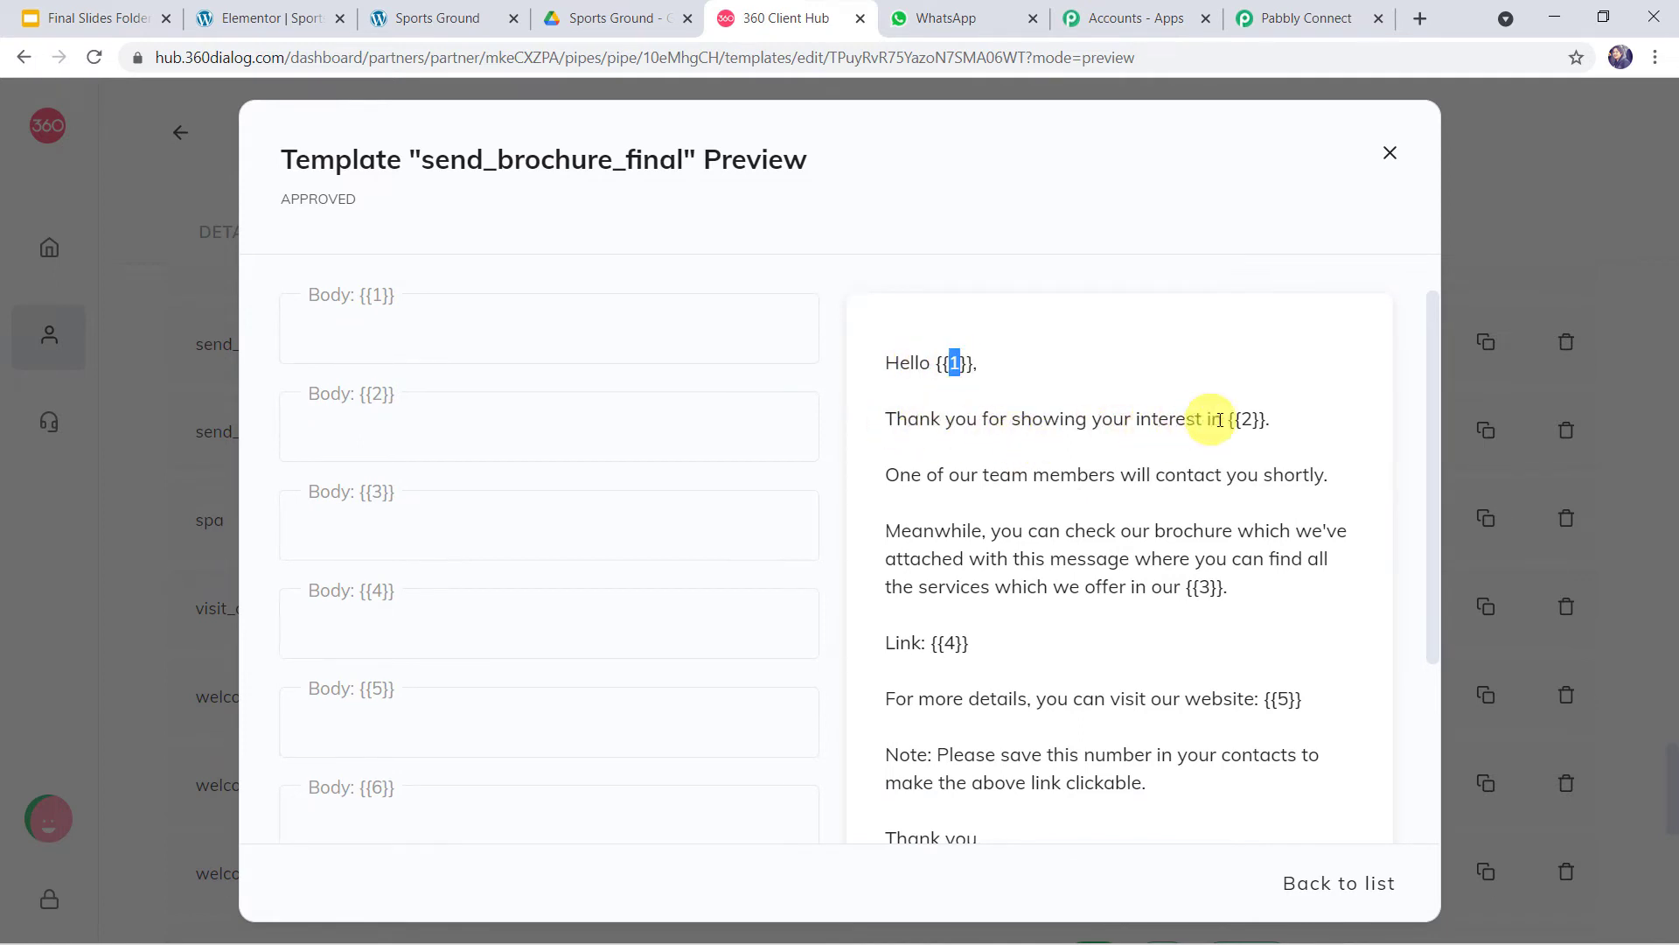
{"action": "left_click", "coordinate": [1246, 420]}
{"action": "double_click", "coordinate": [1247, 421]}
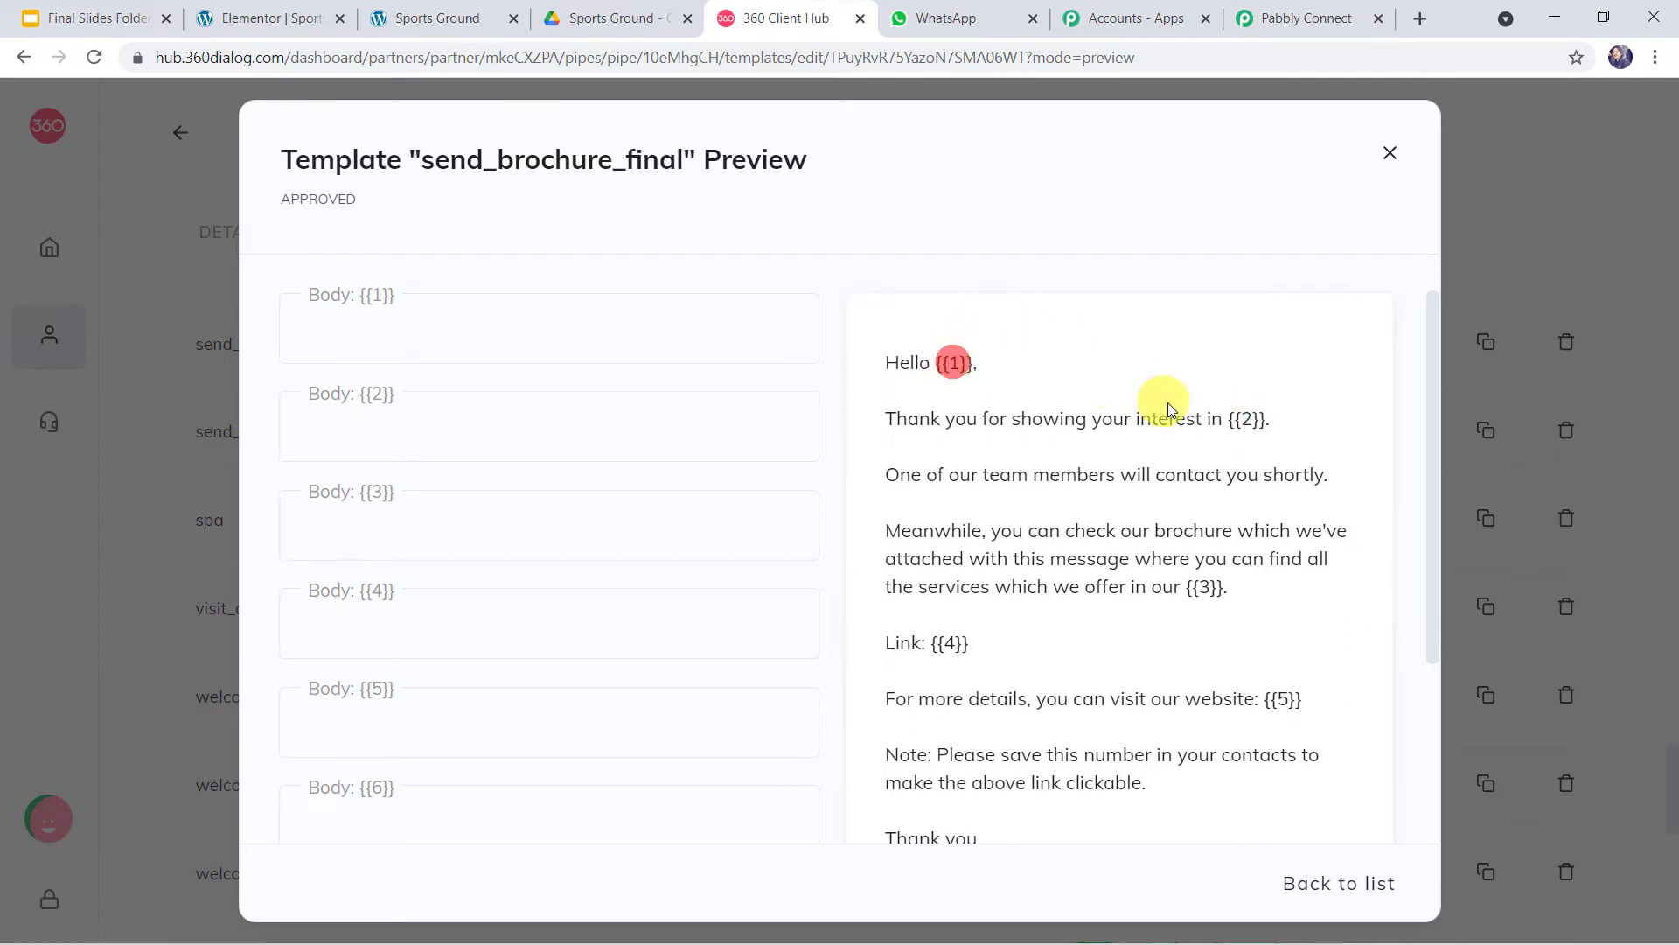
{"action": "double_click", "coordinate": [954, 363]}
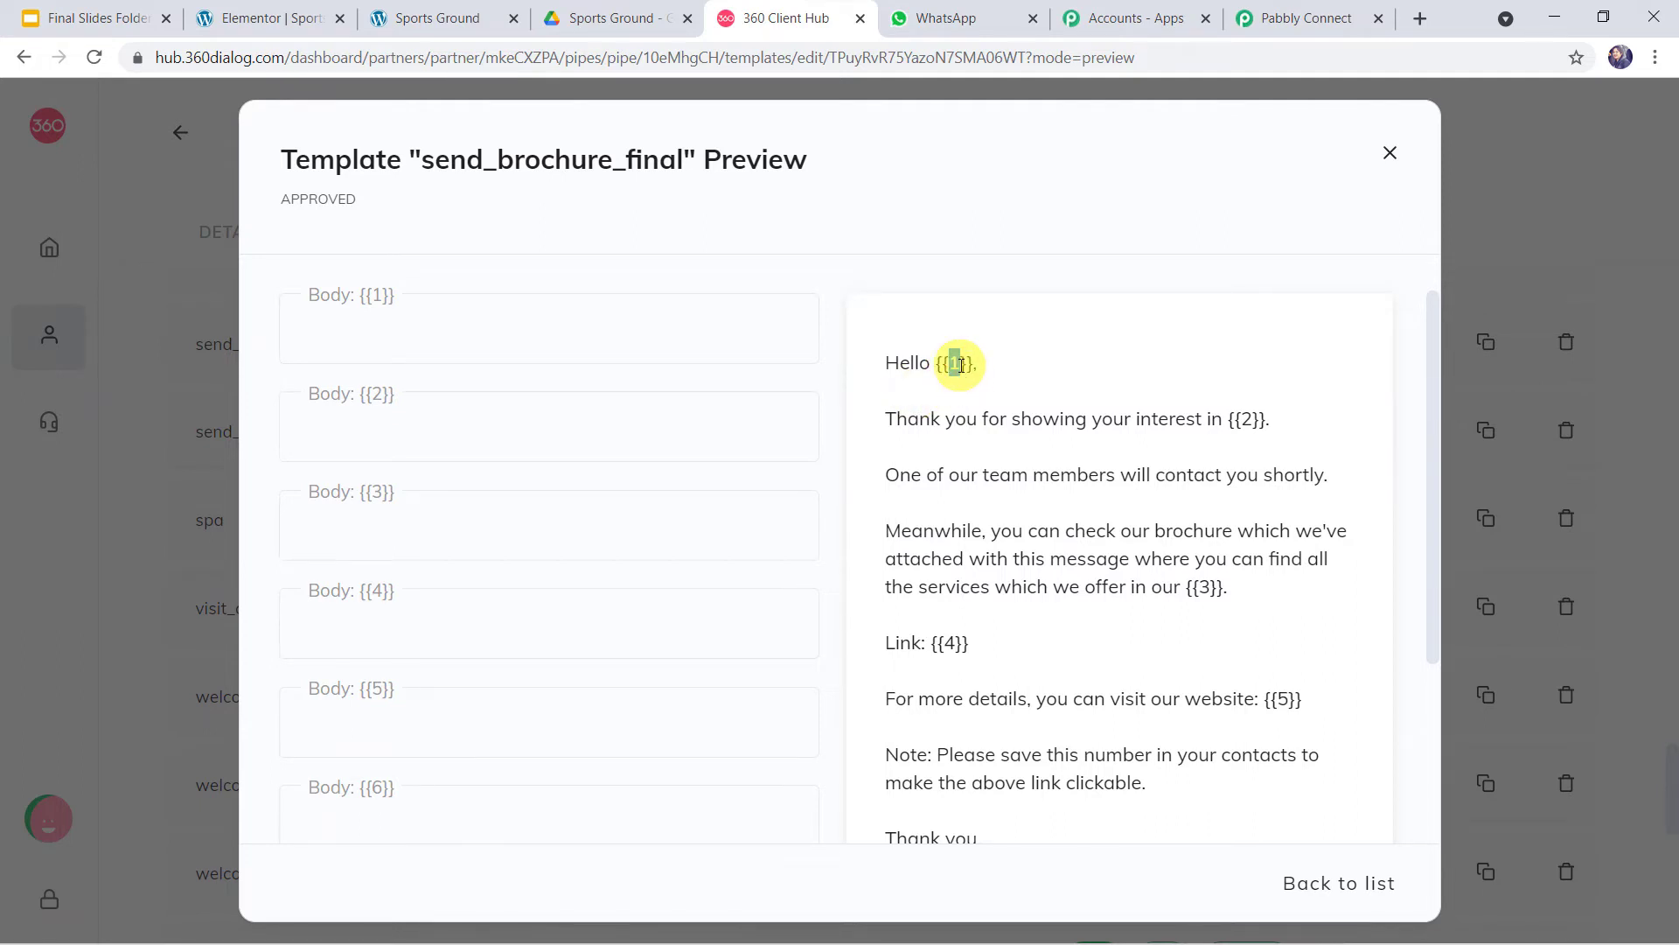
{"action": "left_click_drag", "start_coordinate": [959, 364], "coordinate": [943, 362]}
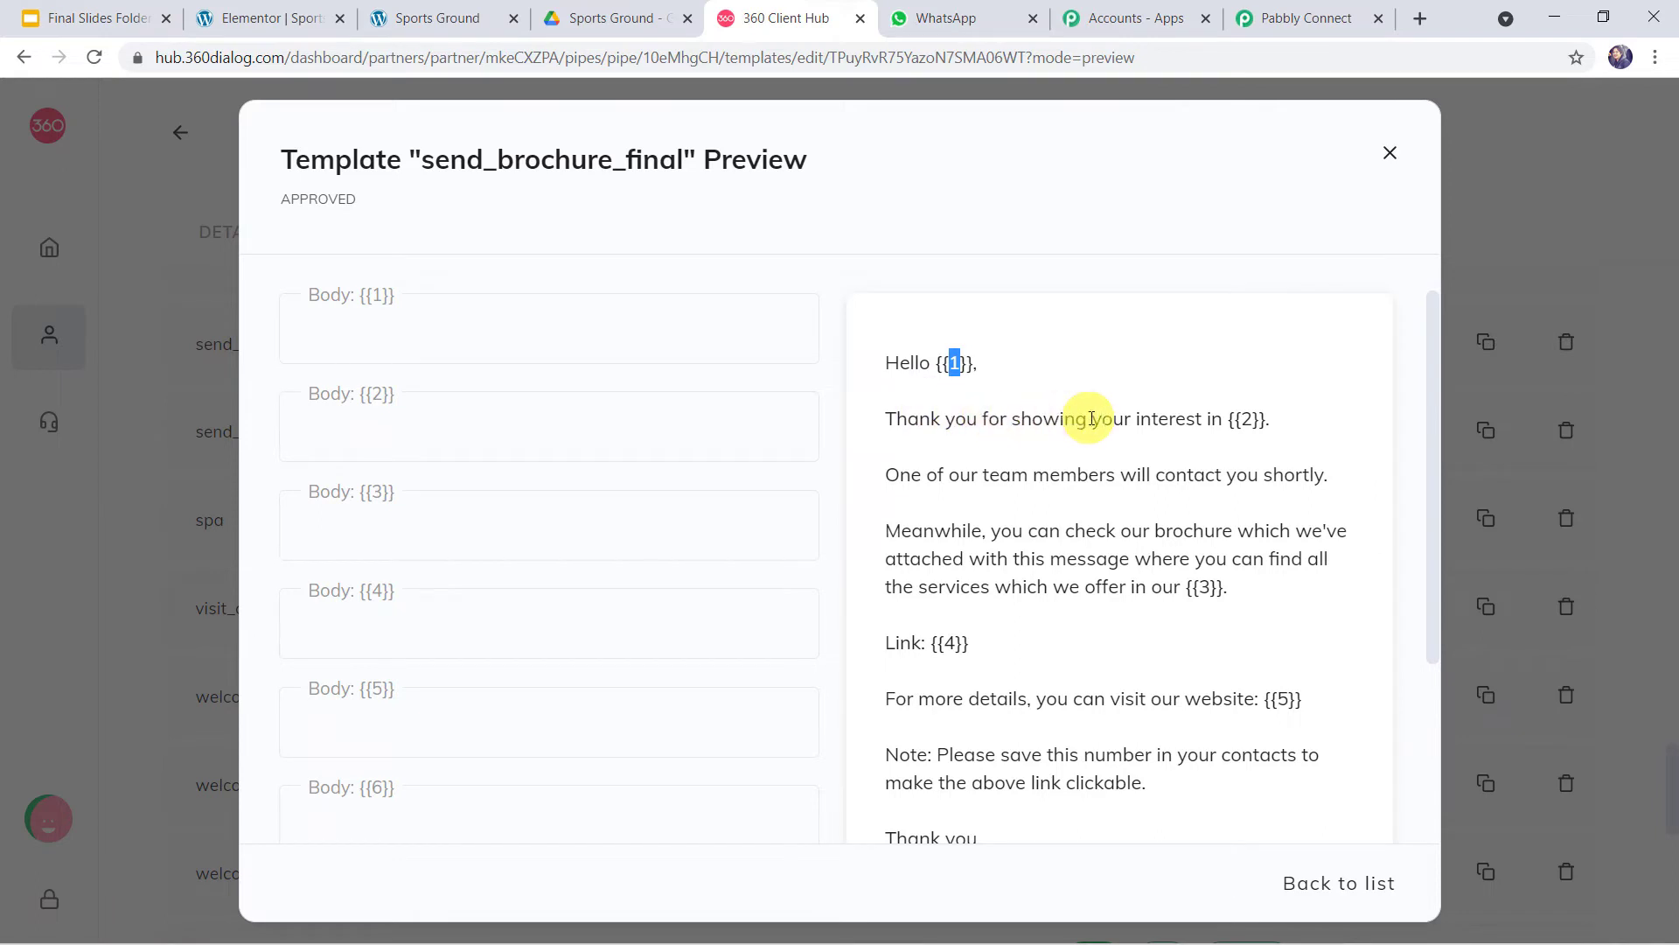
{"action": "left_click", "coordinate": [1246, 420]}
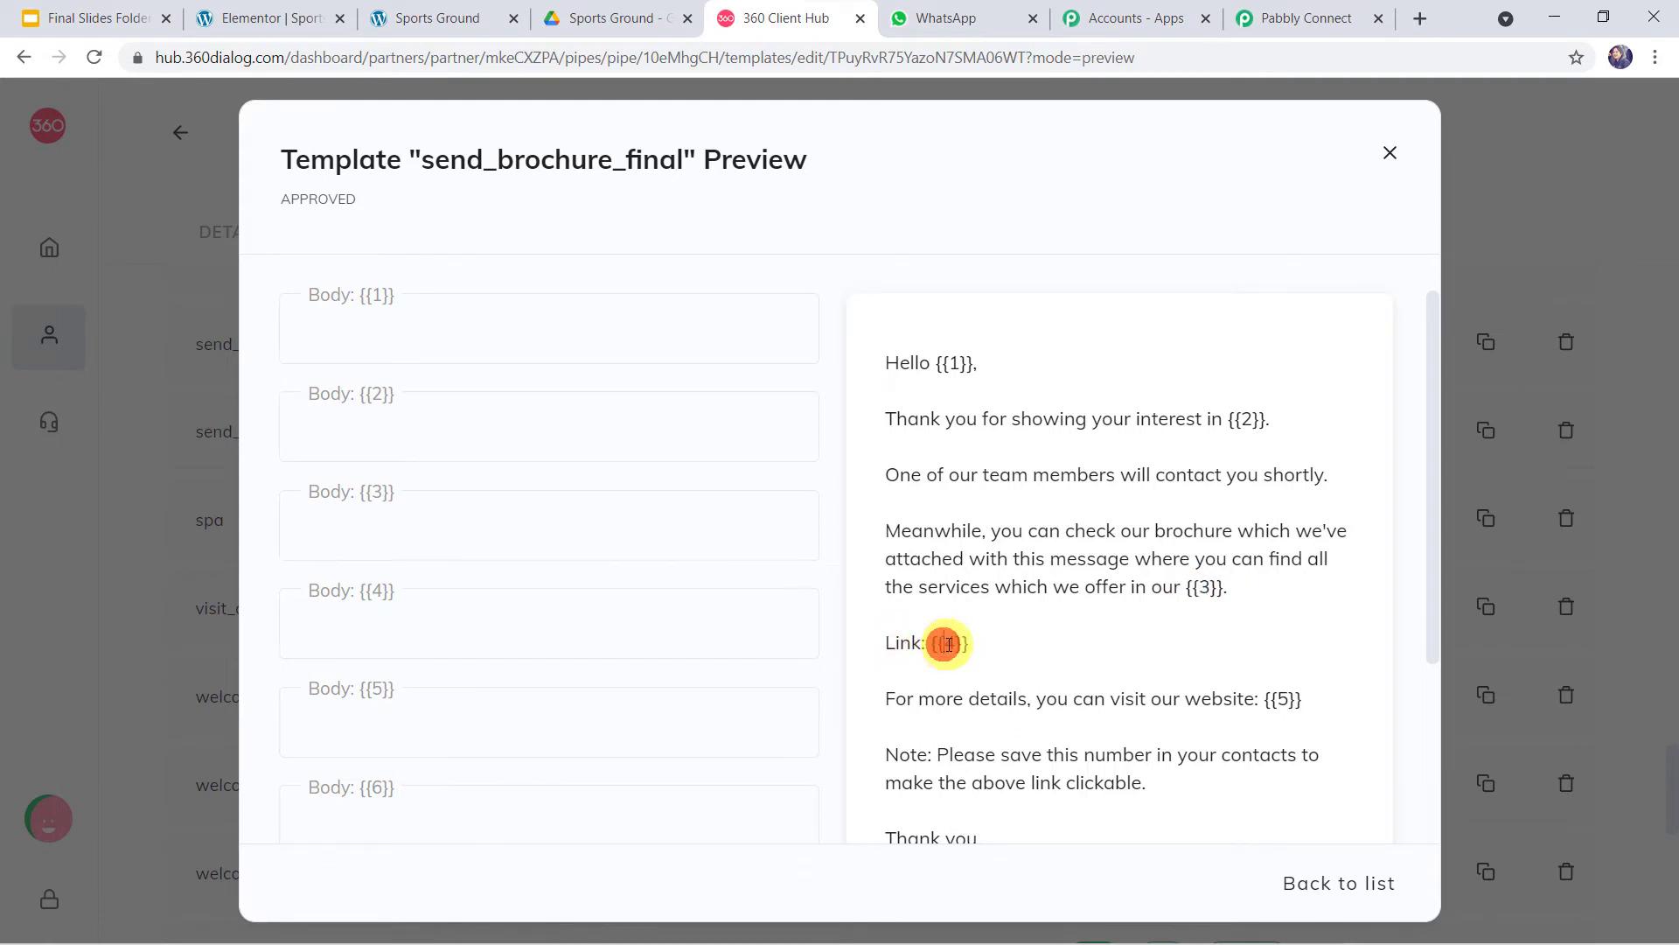
- Check the {{5}} website placeholder and select the template name send_brochure_final
{"action": "scroll", "coordinate": [953, 665], "scroll_direction": "down", "scroll_amount": 1}
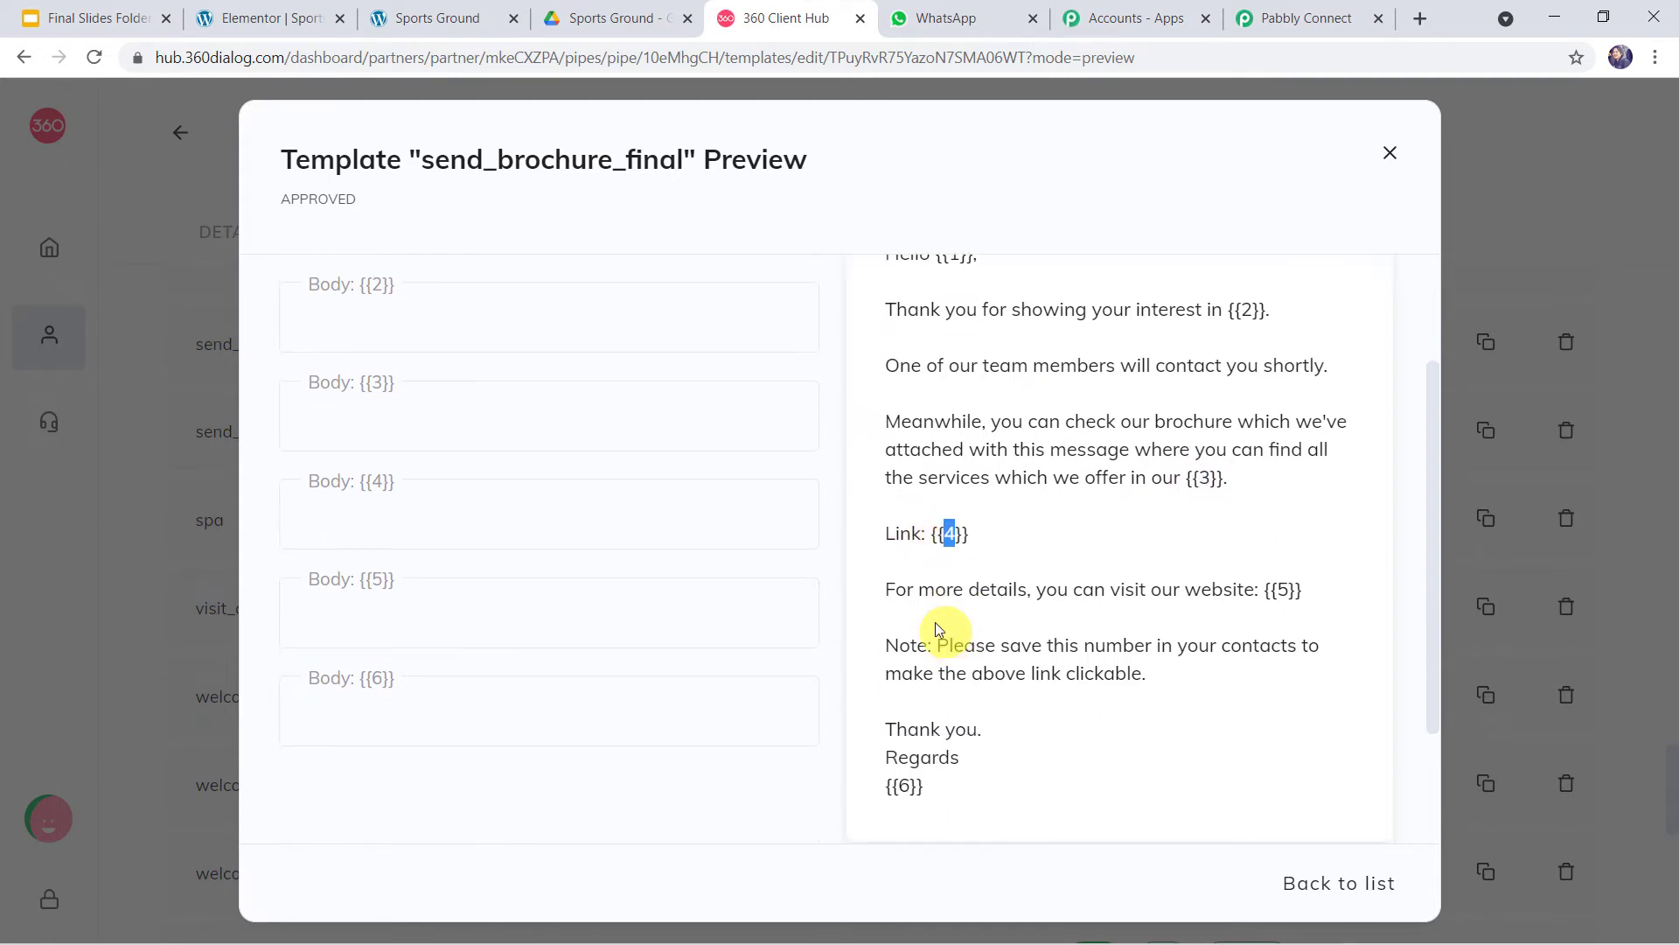
{"action": "double_click", "coordinate": [1282, 593]}
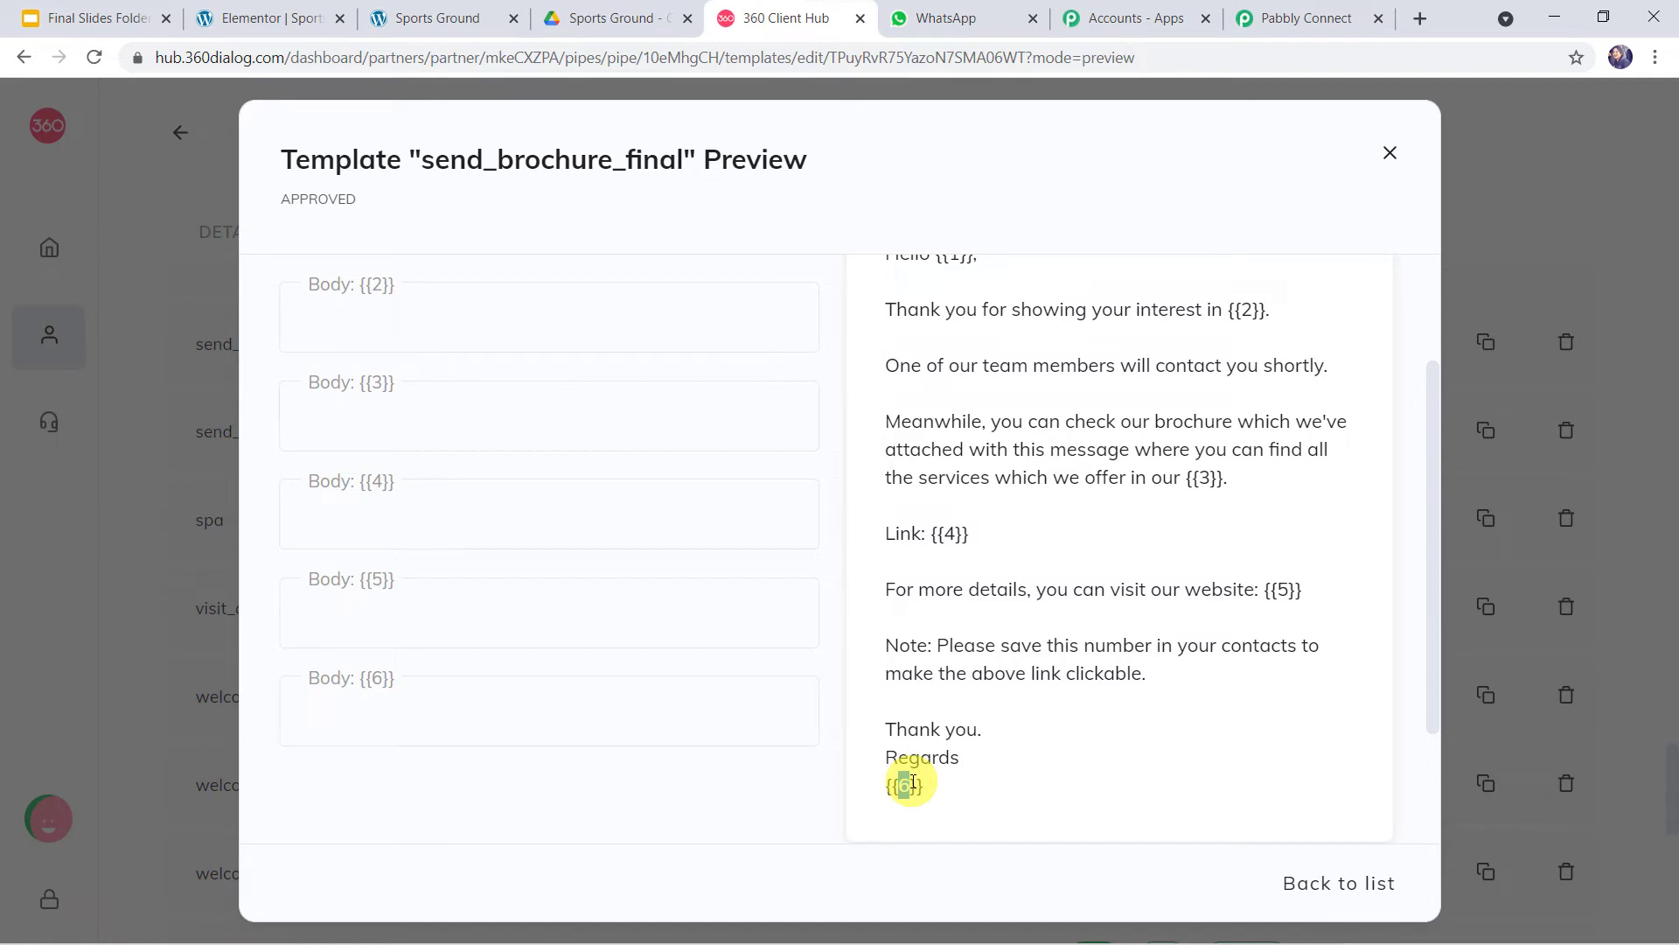
{"action": "scroll", "coordinate": [962, 643], "scroll_direction": "up", "scroll_amount": 2}
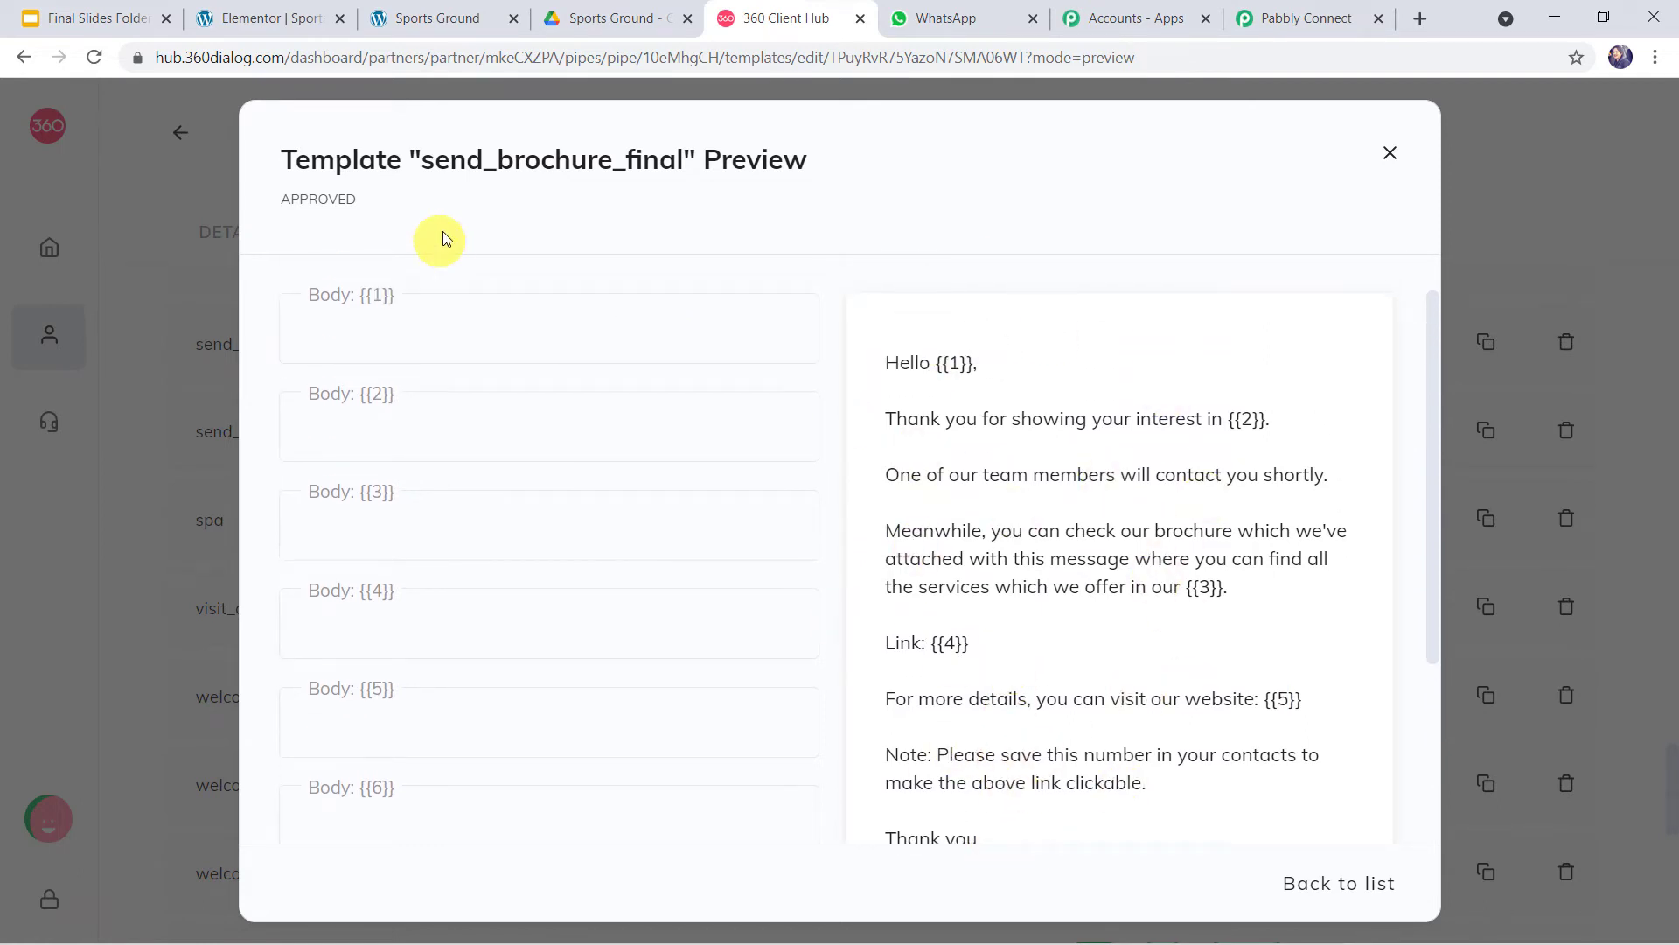
{"action": "left_click_drag", "start_coordinate": [422, 160], "coordinate": [683, 161]}
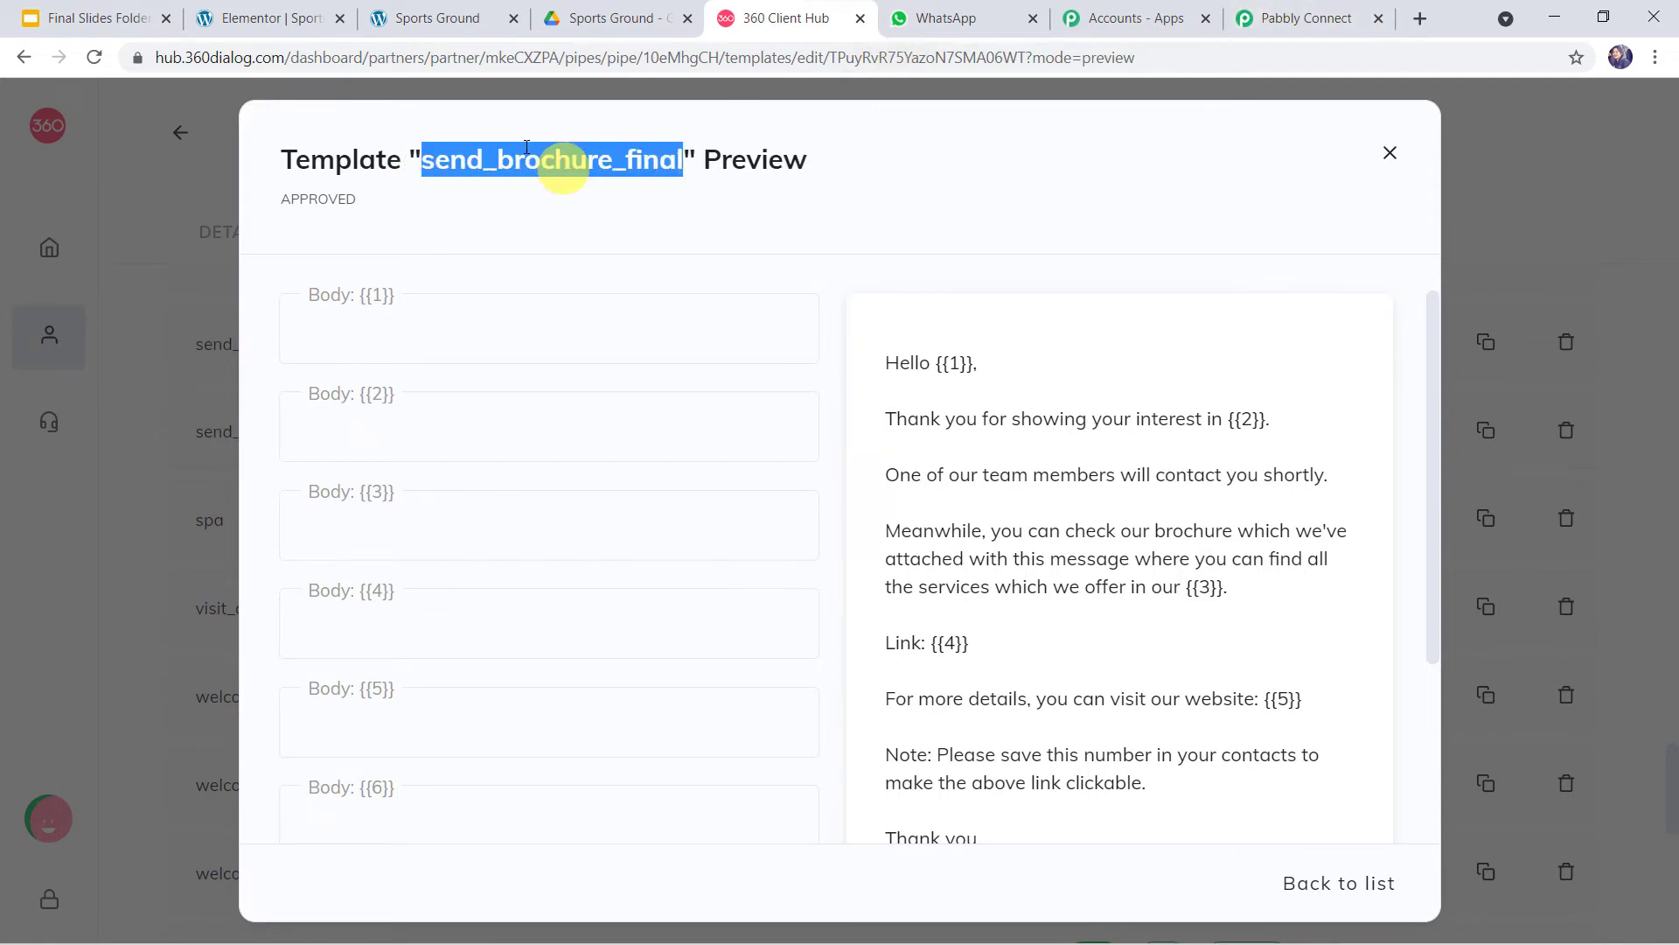
{"action": "left_click", "coordinate": [1294, 19]}
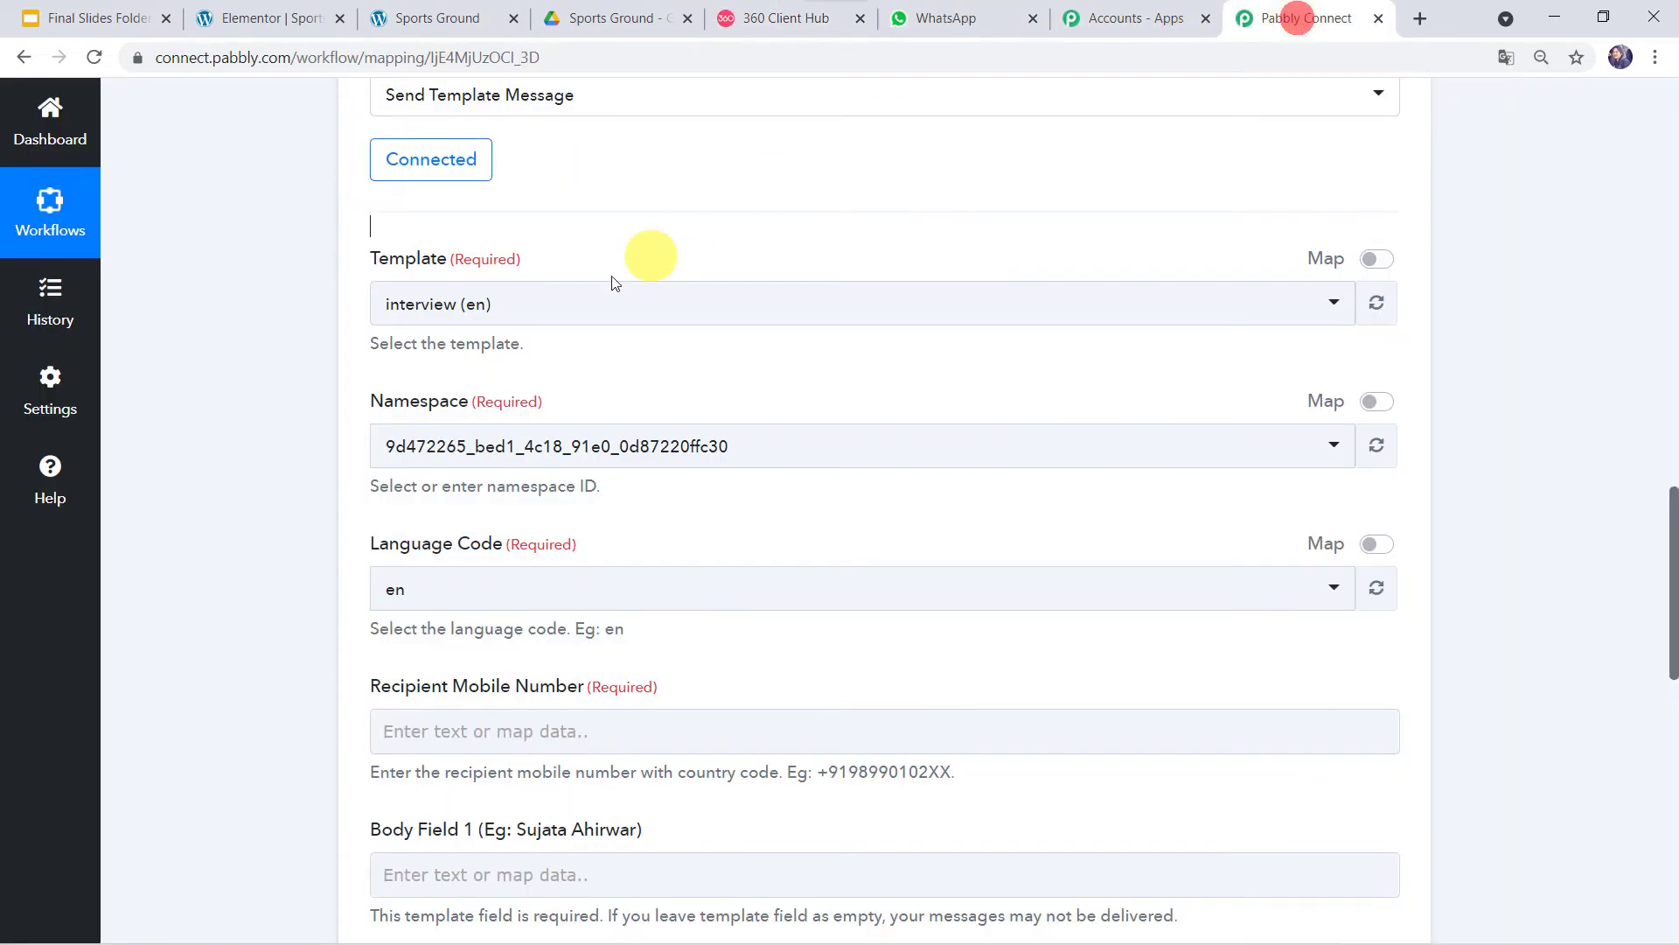
- Search 'sen' in the Template dropdown and choose send_brochure_final (en)
{"action": "left_click", "coordinate": [528, 315]}
{"action": "type", "text": "send"}
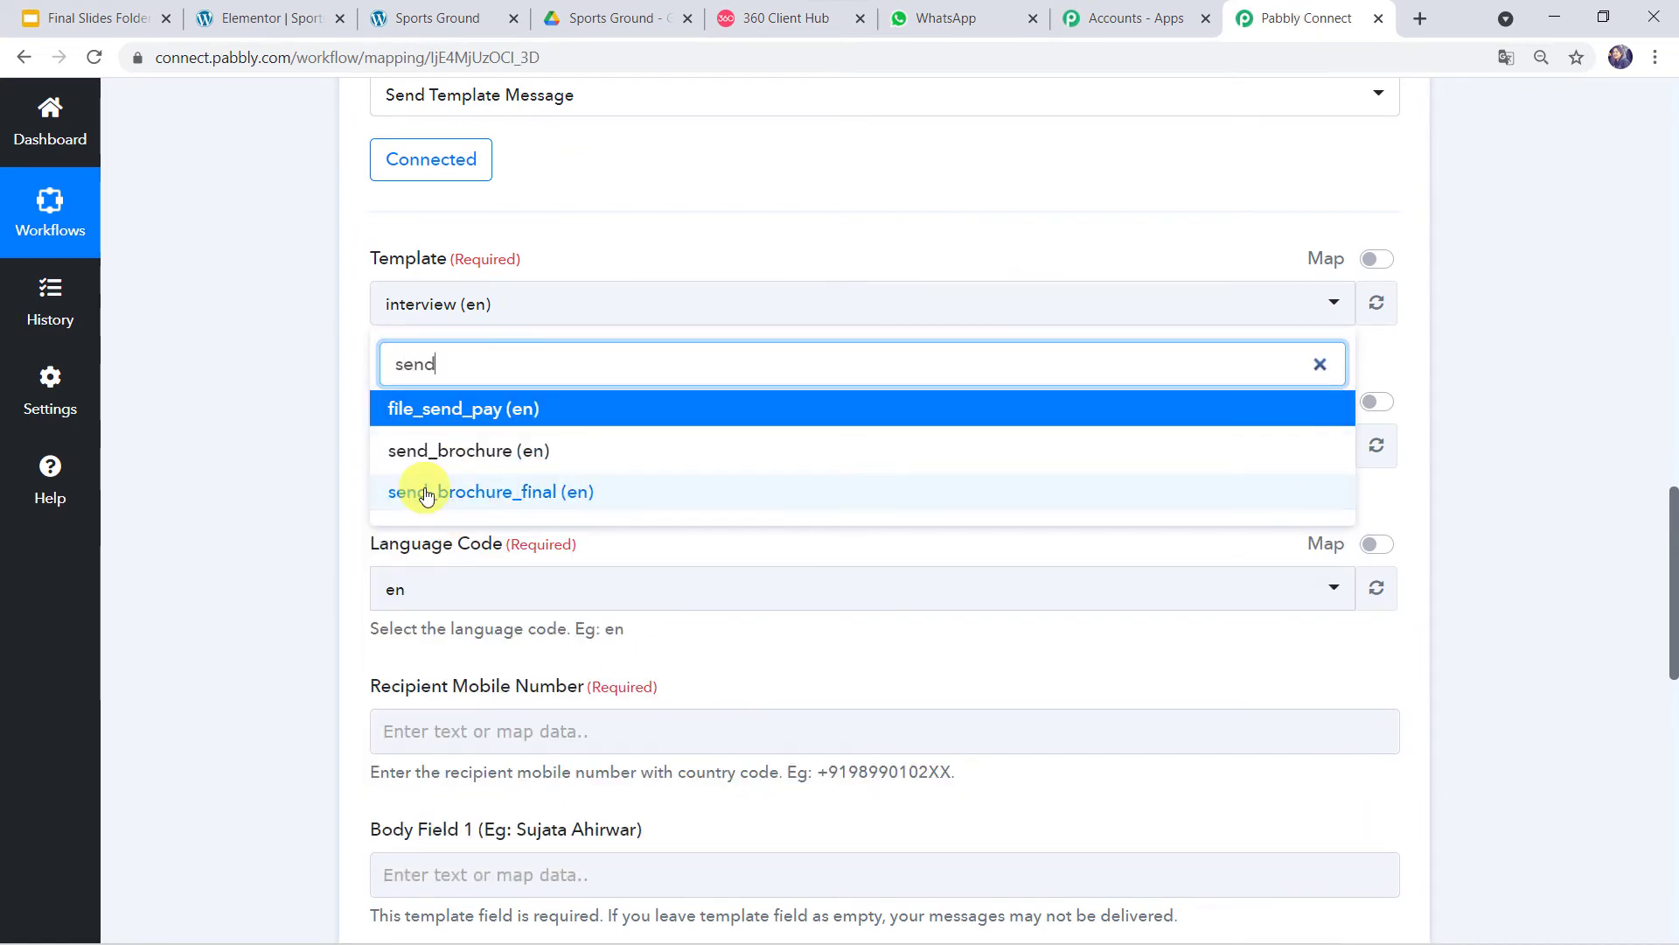
{"action": "left_click", "coordinate": [479, 500]}
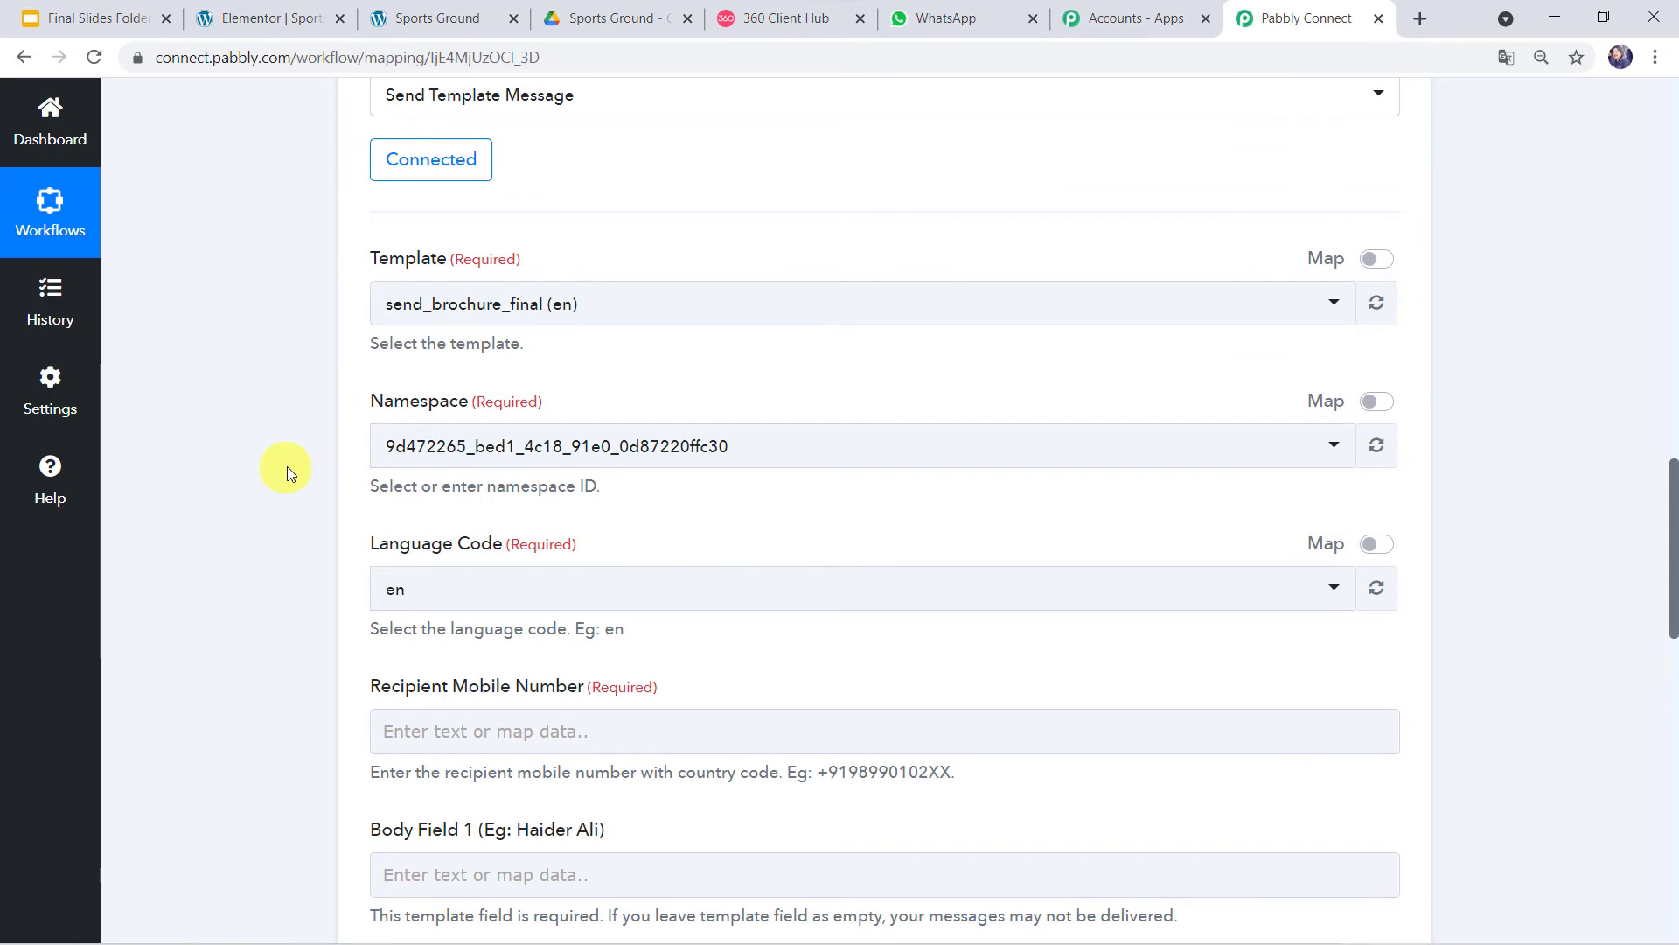
{"action": "left_click", "coordinate": [378, 592]}
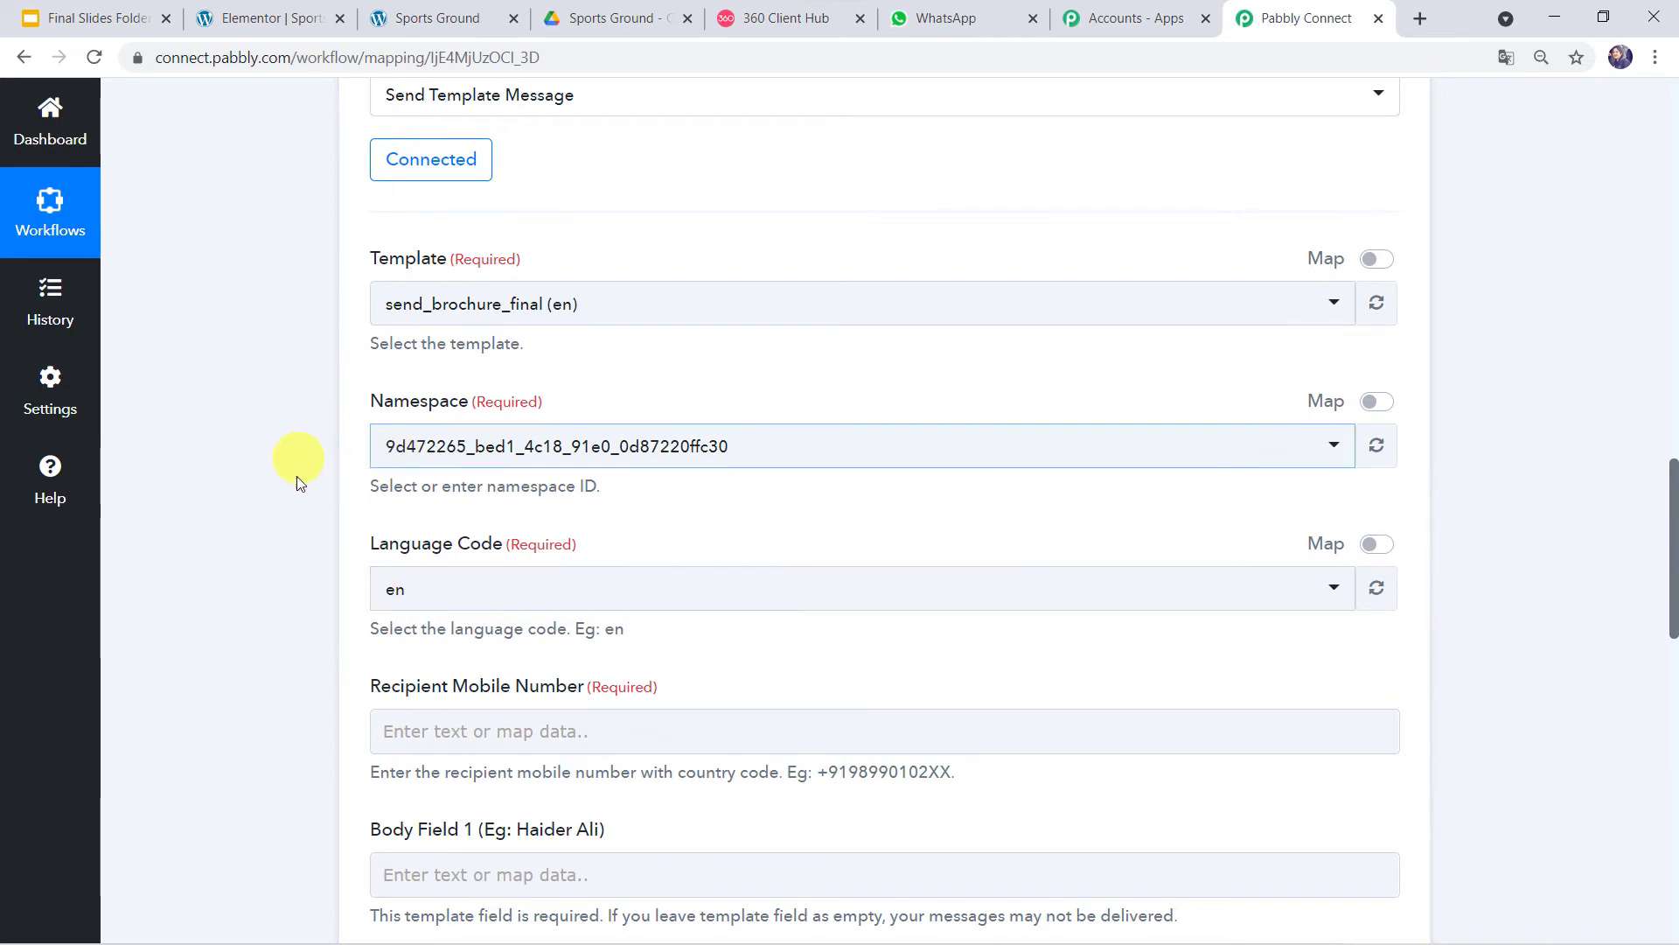
{"action": "scroll", "coordinate": [291, 559], "scroll_direction": "down", "scroll_amount": 4}
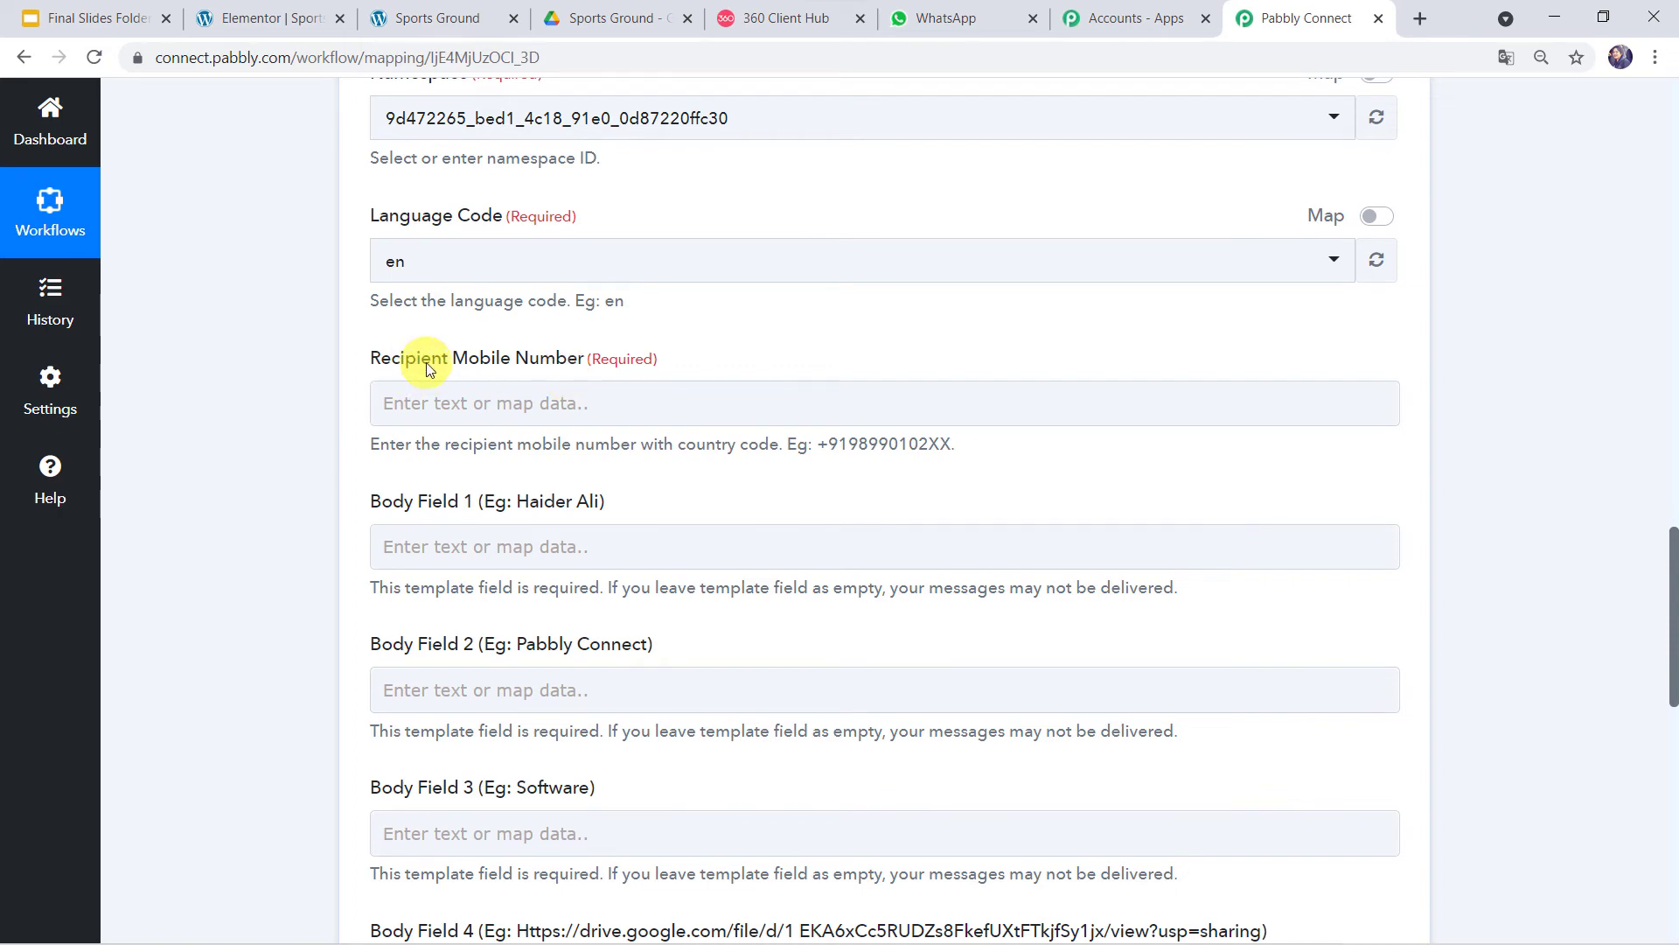
{"action": "scroll", "coordinate": [207, 307], "scroll_direction": "up", "scroll_amount": 14}
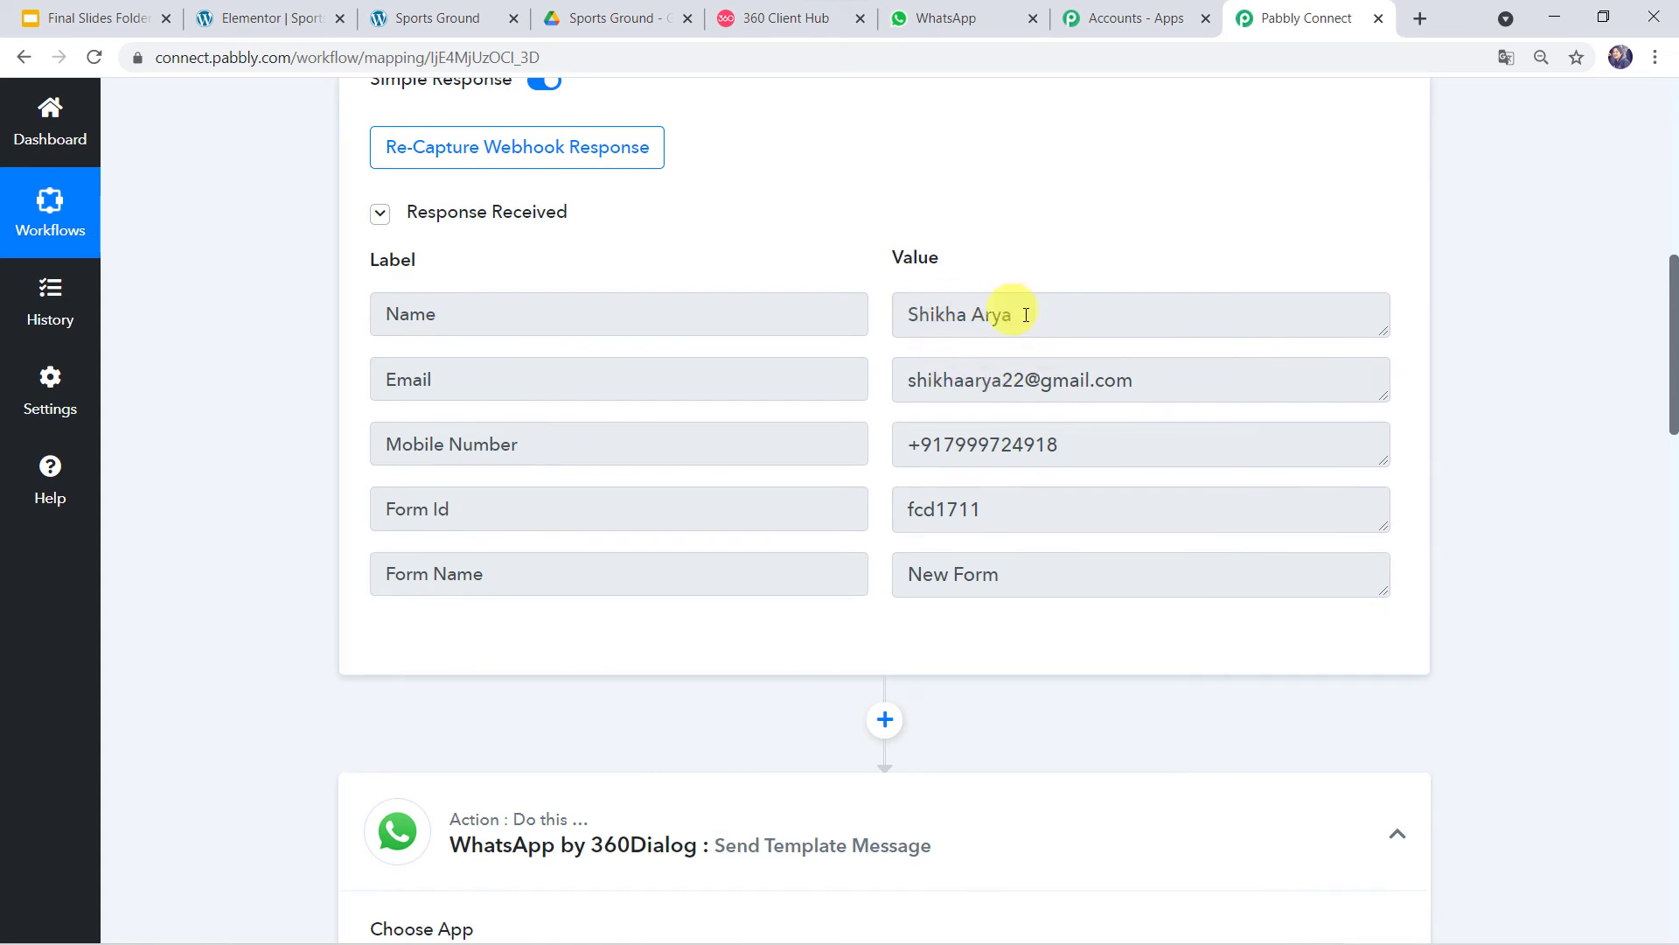
- Check the captured Name and Mobile Number values in the trigger's response
{"action": "left_click", "coordinate": [1069, 316]}
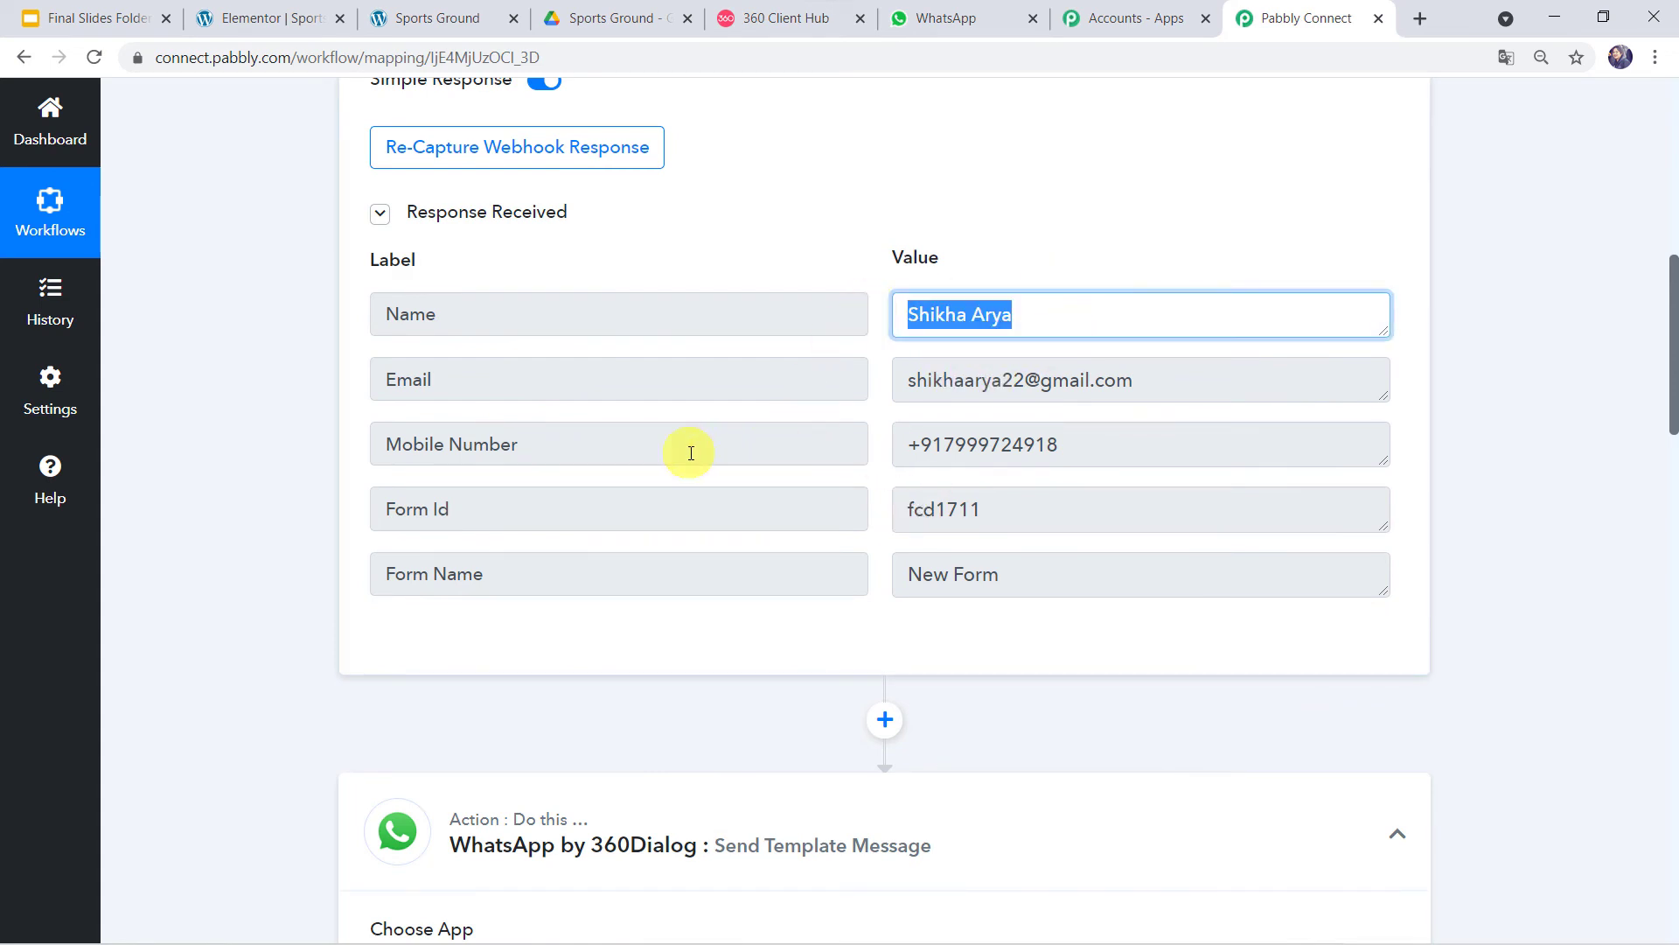
{"action": "left_click", "coordinate": [1095, 443]}
{"action": "left_click_drag", "start_coordinate": [1090, 446], "coordinate": [839, 446]}
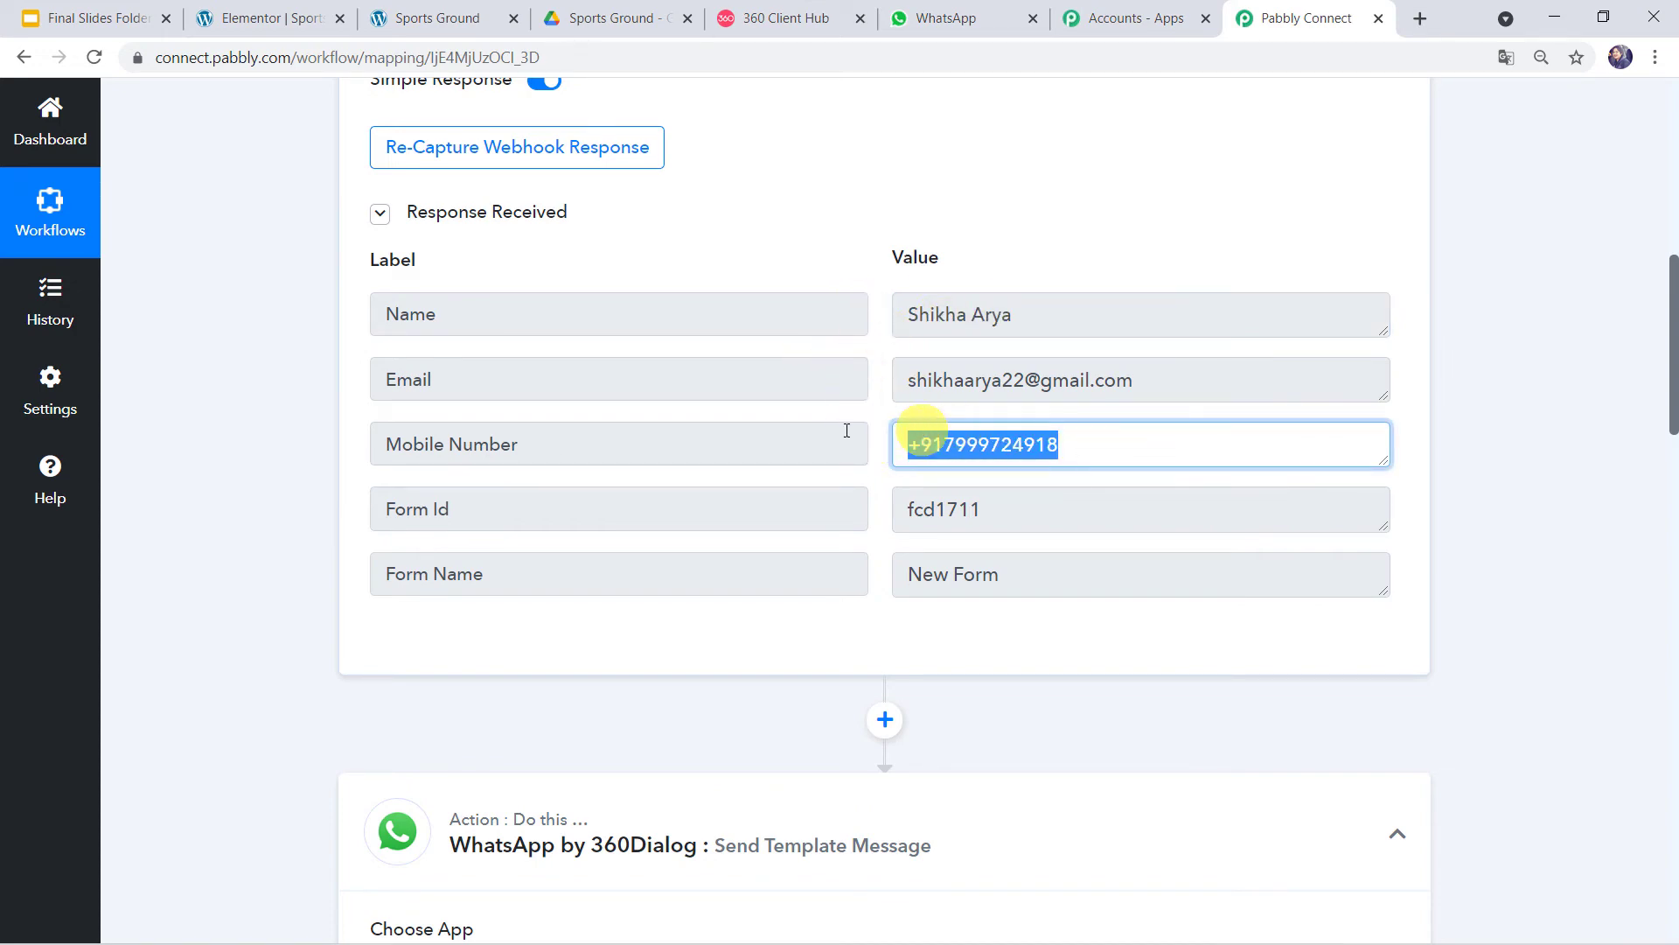
{"action": "scroll", "coordinate": [201, 587], "scroll_direction": "down", "scroll_amount": 15}
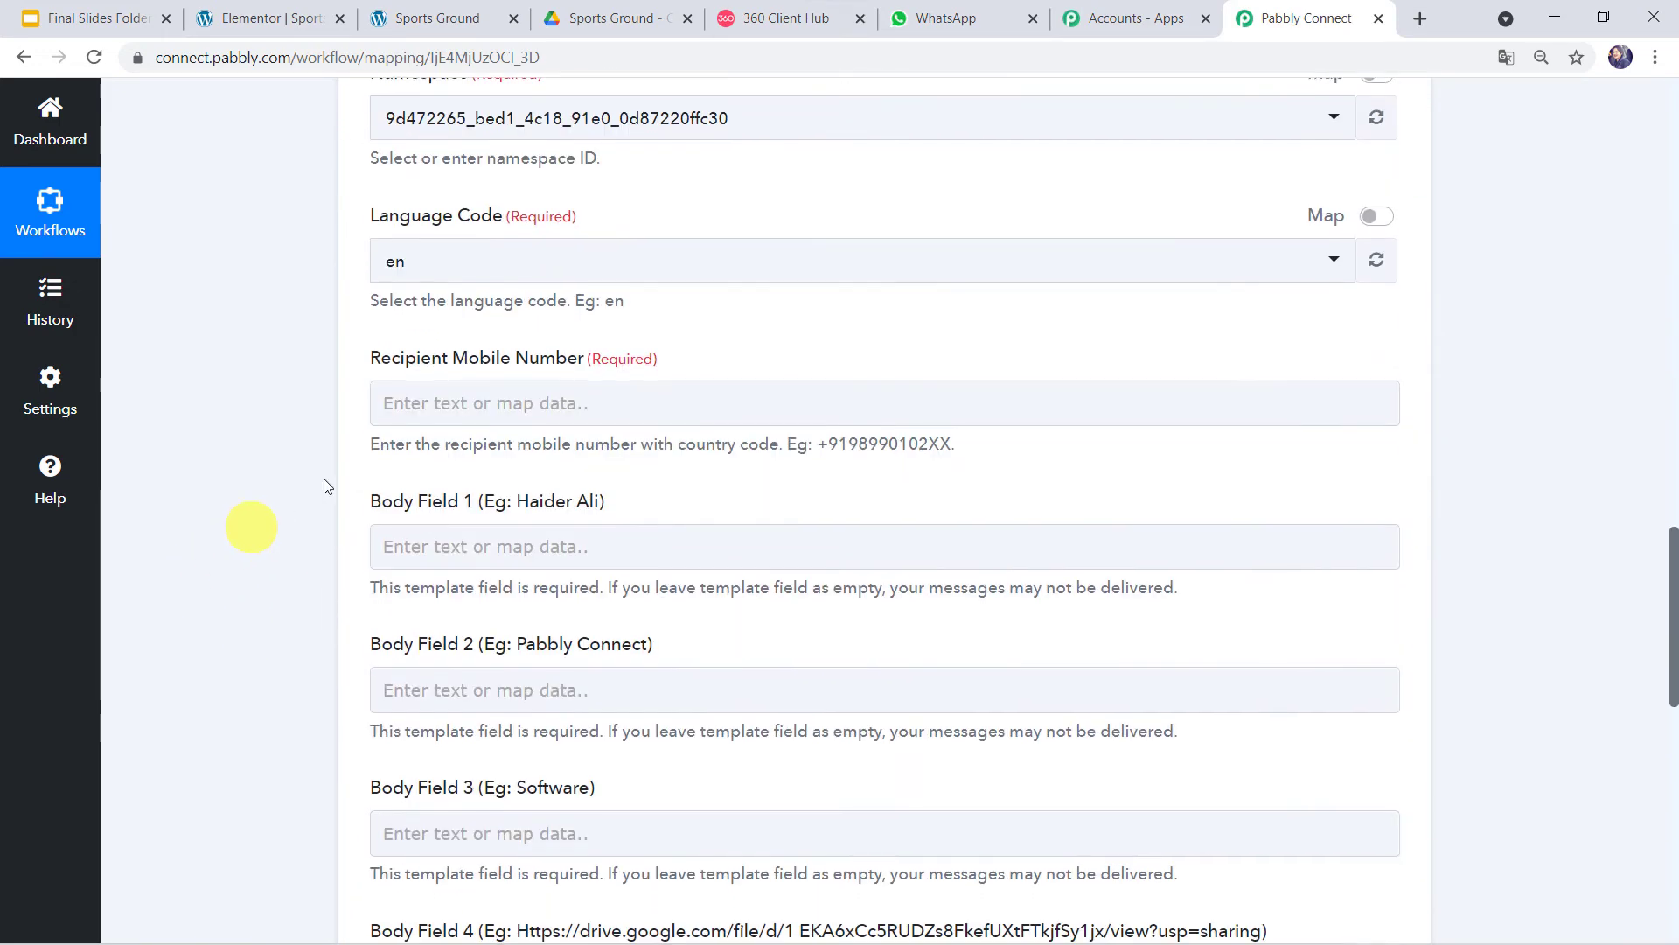
- Map the Elementor Mobile Number into Recipient Mobile Number, then revisit the {{1}} placeholder in the preview
{"action": "left_click", "coordinate": [433, 403]}
{"action": "left_click", "coordinate": [433, 402]}
{"action": "left_click", "coordinate": [541, 577]}
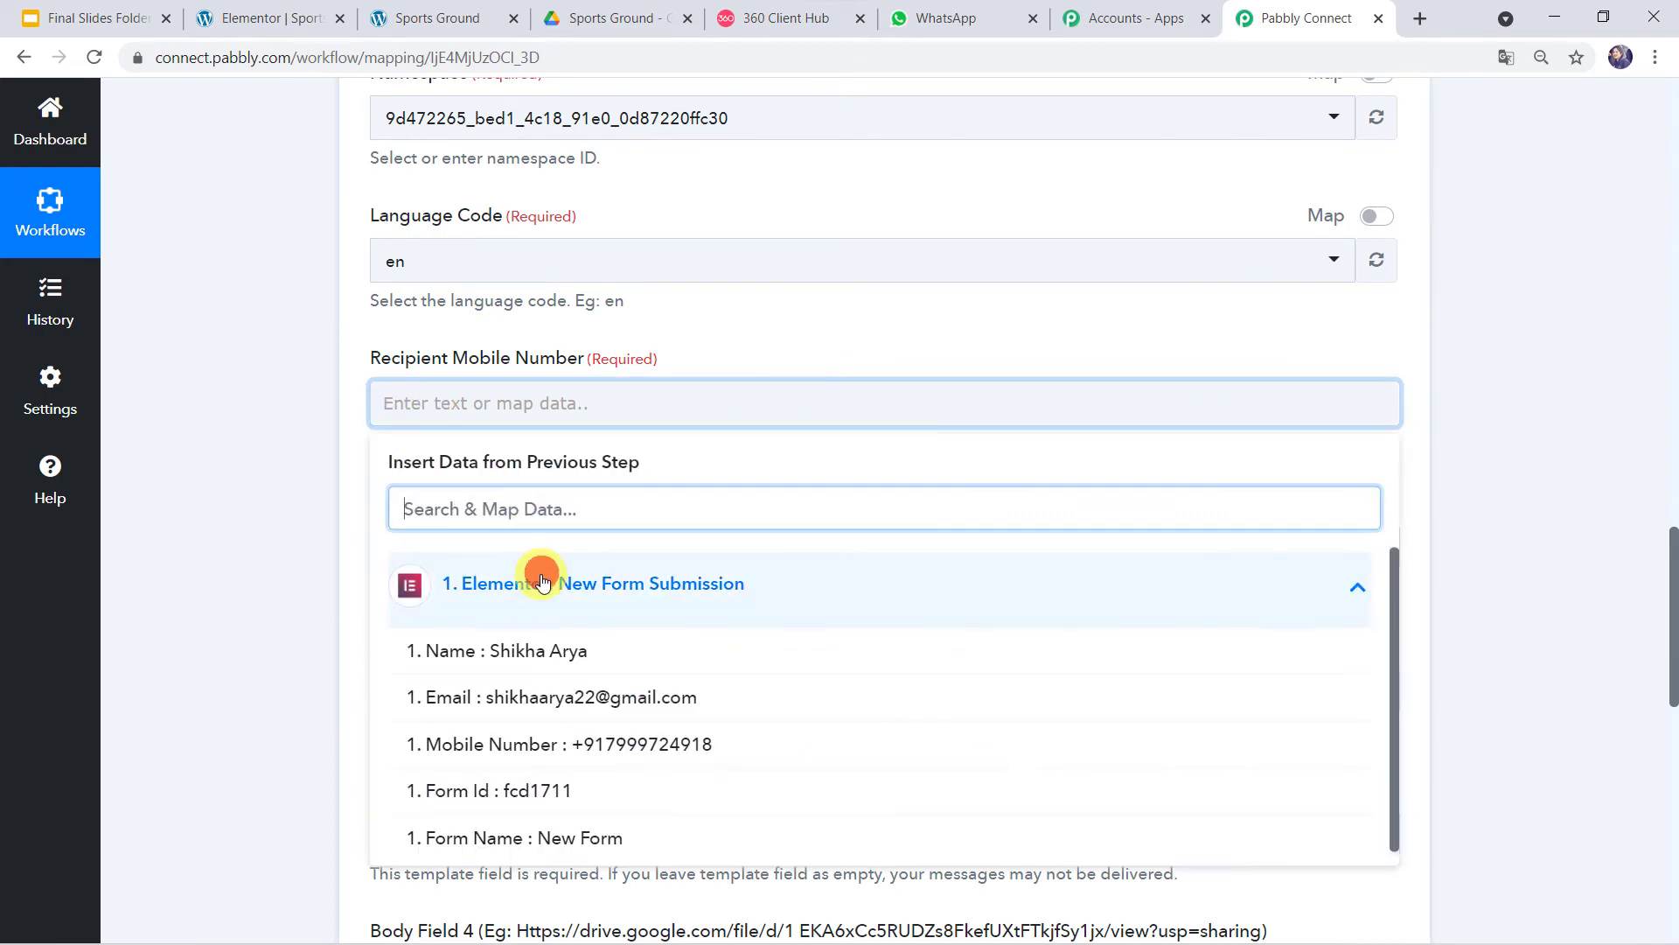
{"action": "scroll", "coordinate": [321, 586], "scroll_direction": "down", "scroll_amount": 2}
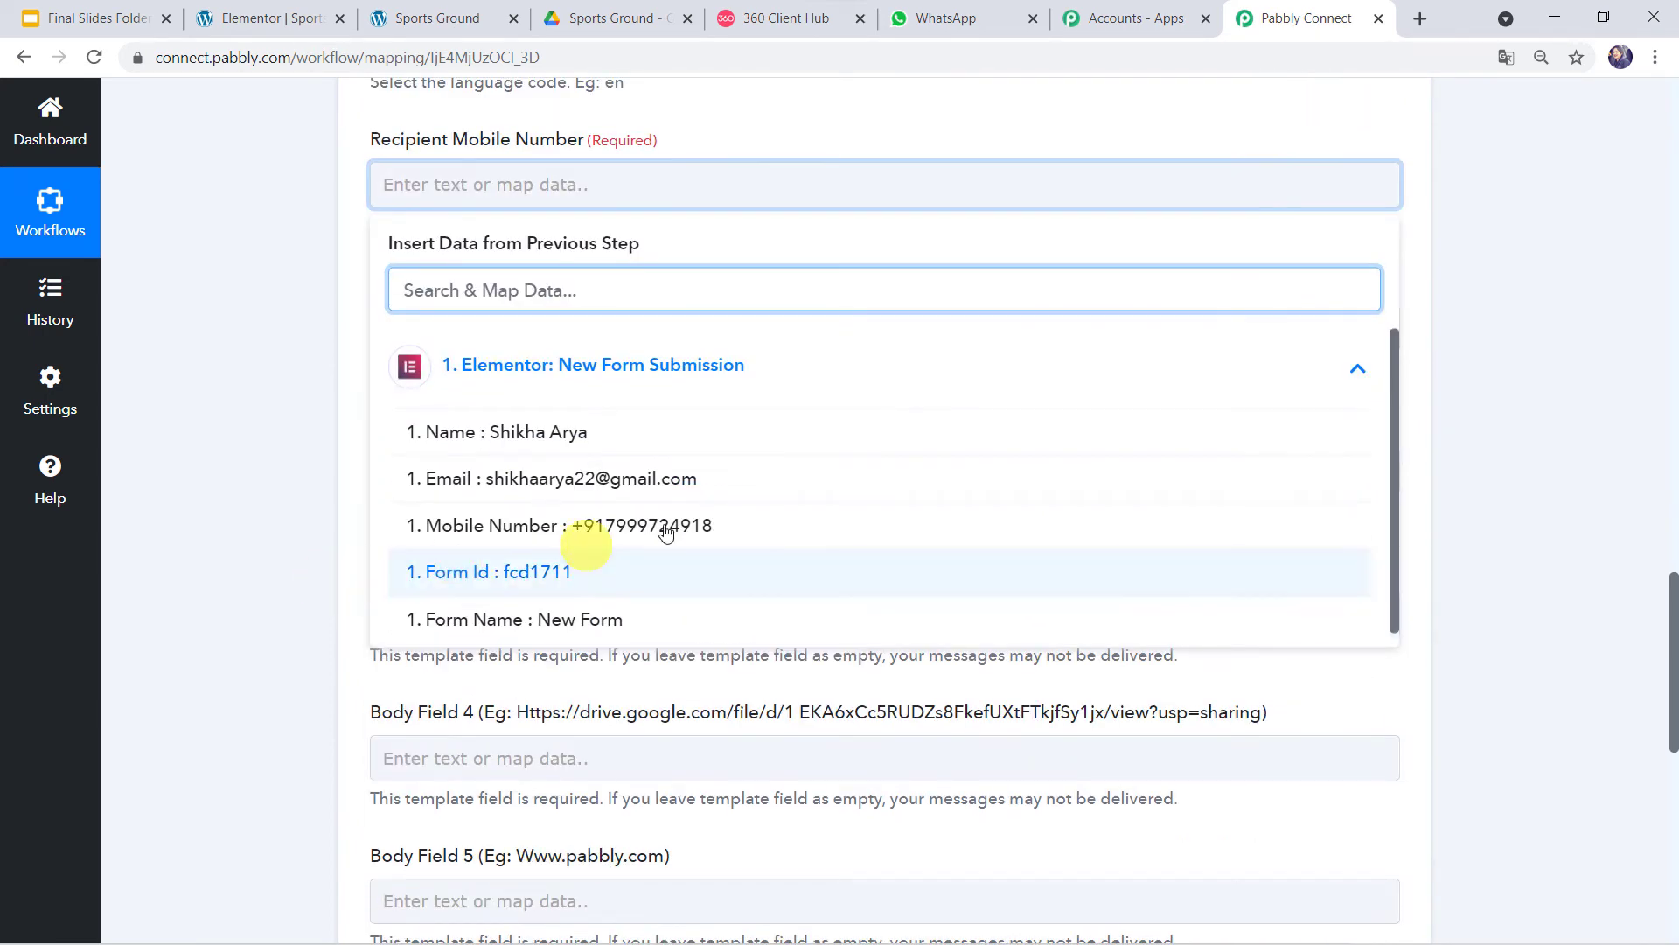
{"action": "left_click", "coordinate": [547, 520]}
{"action": "left_click", "coordinate": [265, 423]}
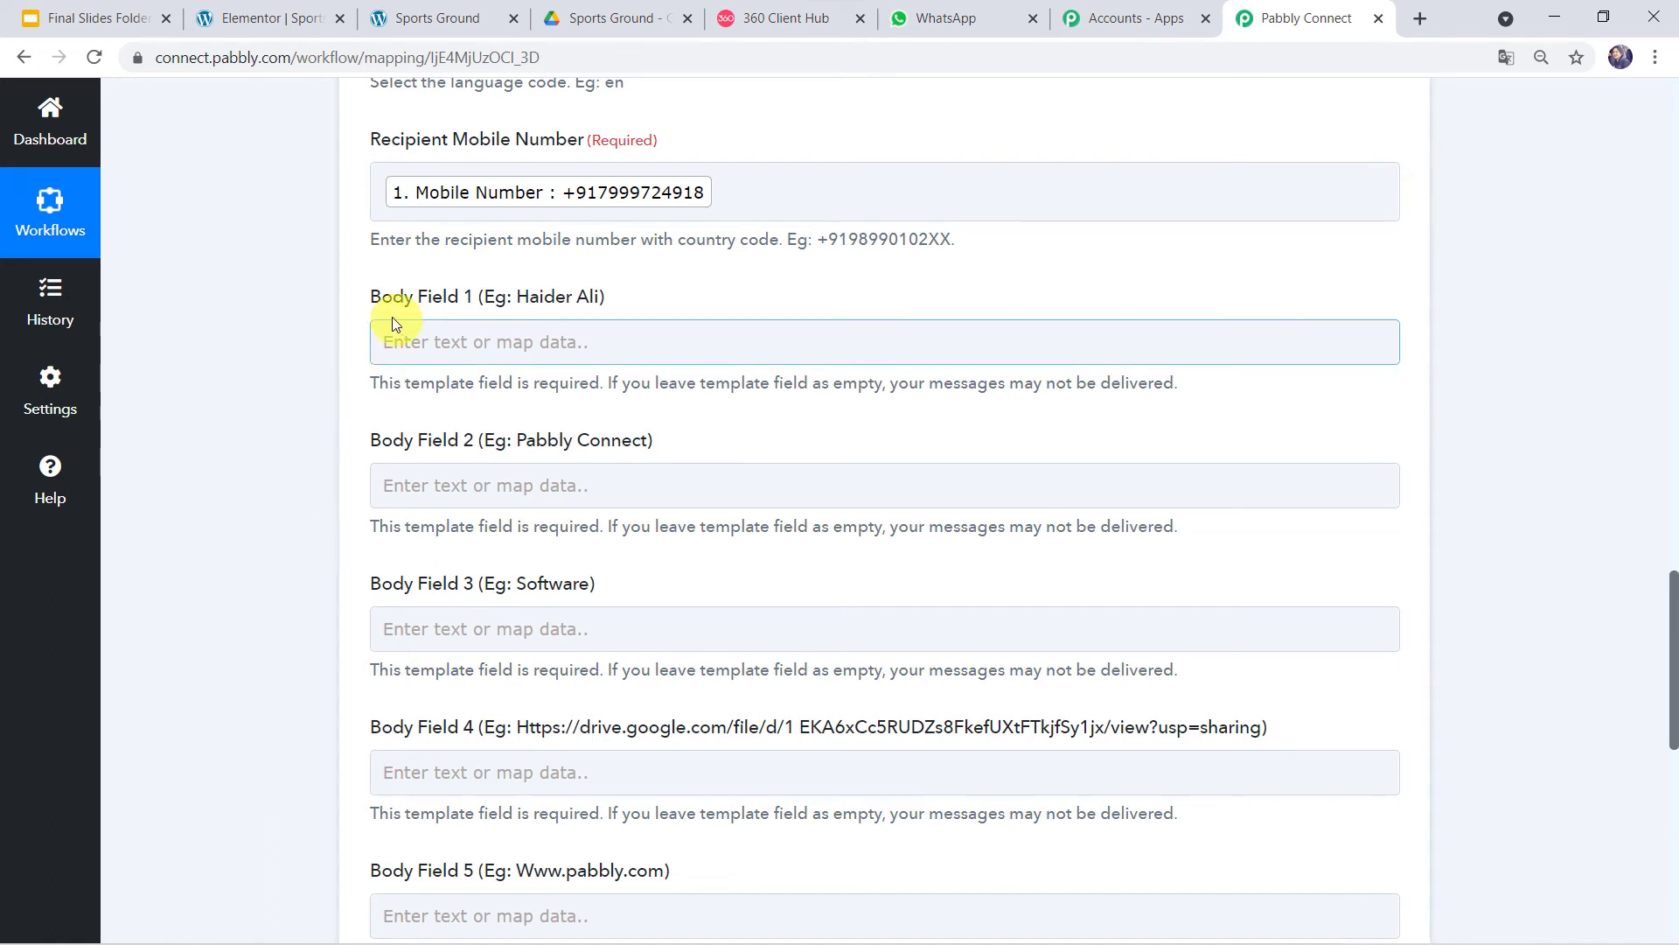
{"action": "left_click", "coordinate": [744, 20]}
{"action": "left_click", "coordinate": [957, 359]}
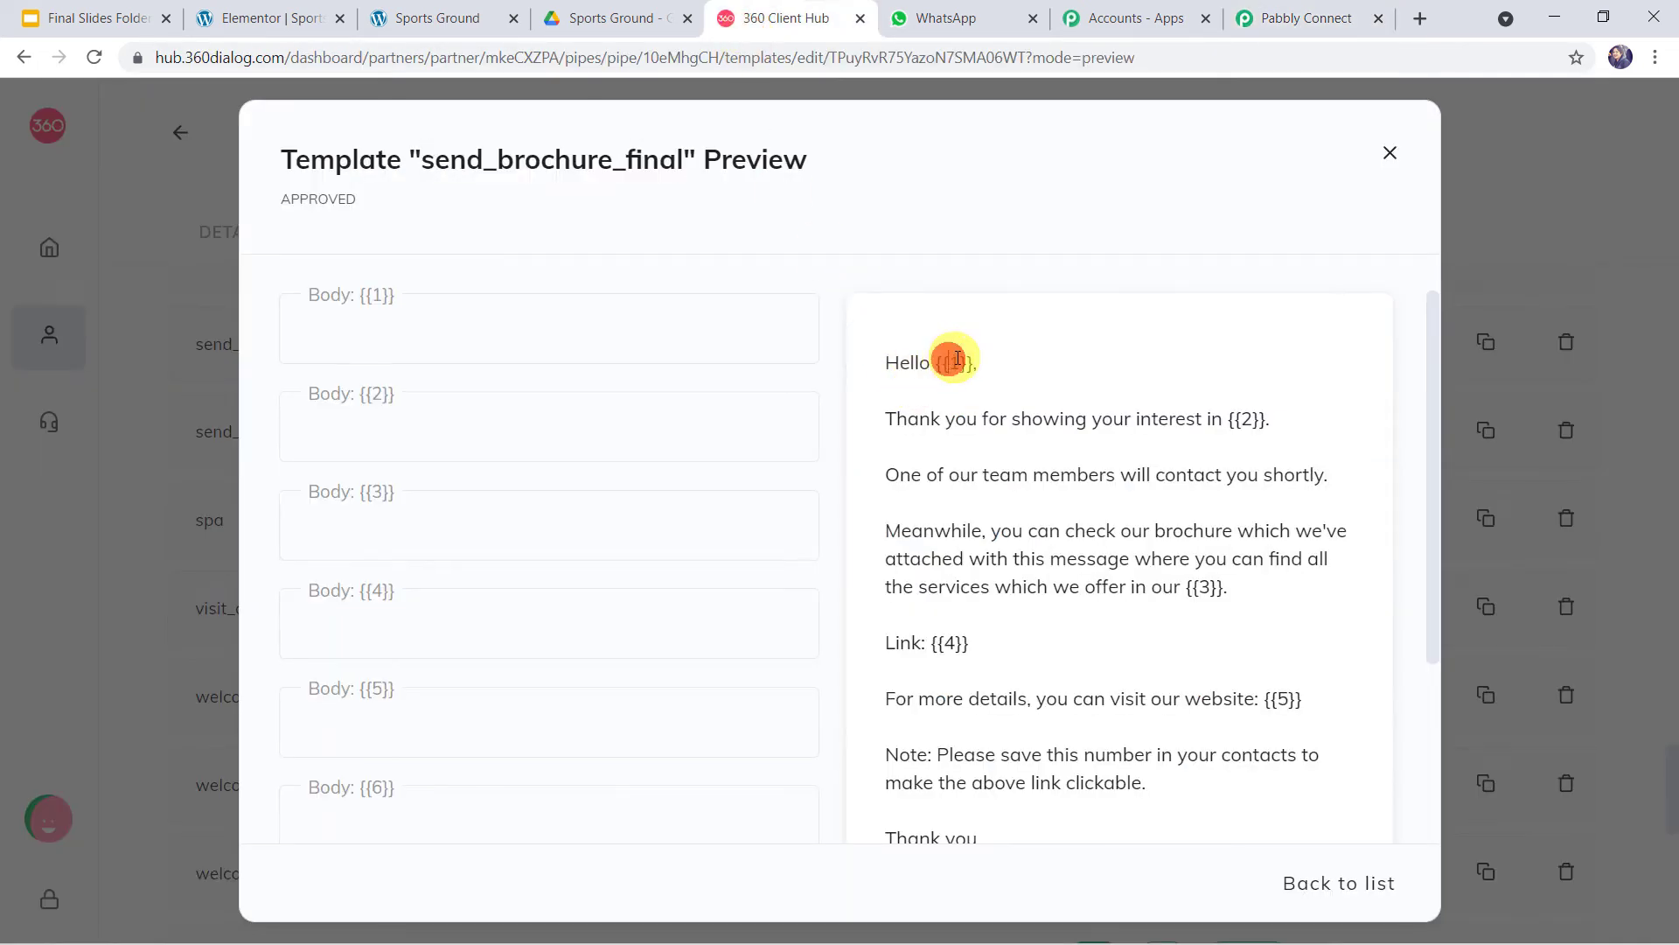
- Map the Elementor form's Name into Body Field 1
{"action": "left_click", "coordinate": [1307, 19]}
{"action": "left_click", "coordinate": [452, 350]}
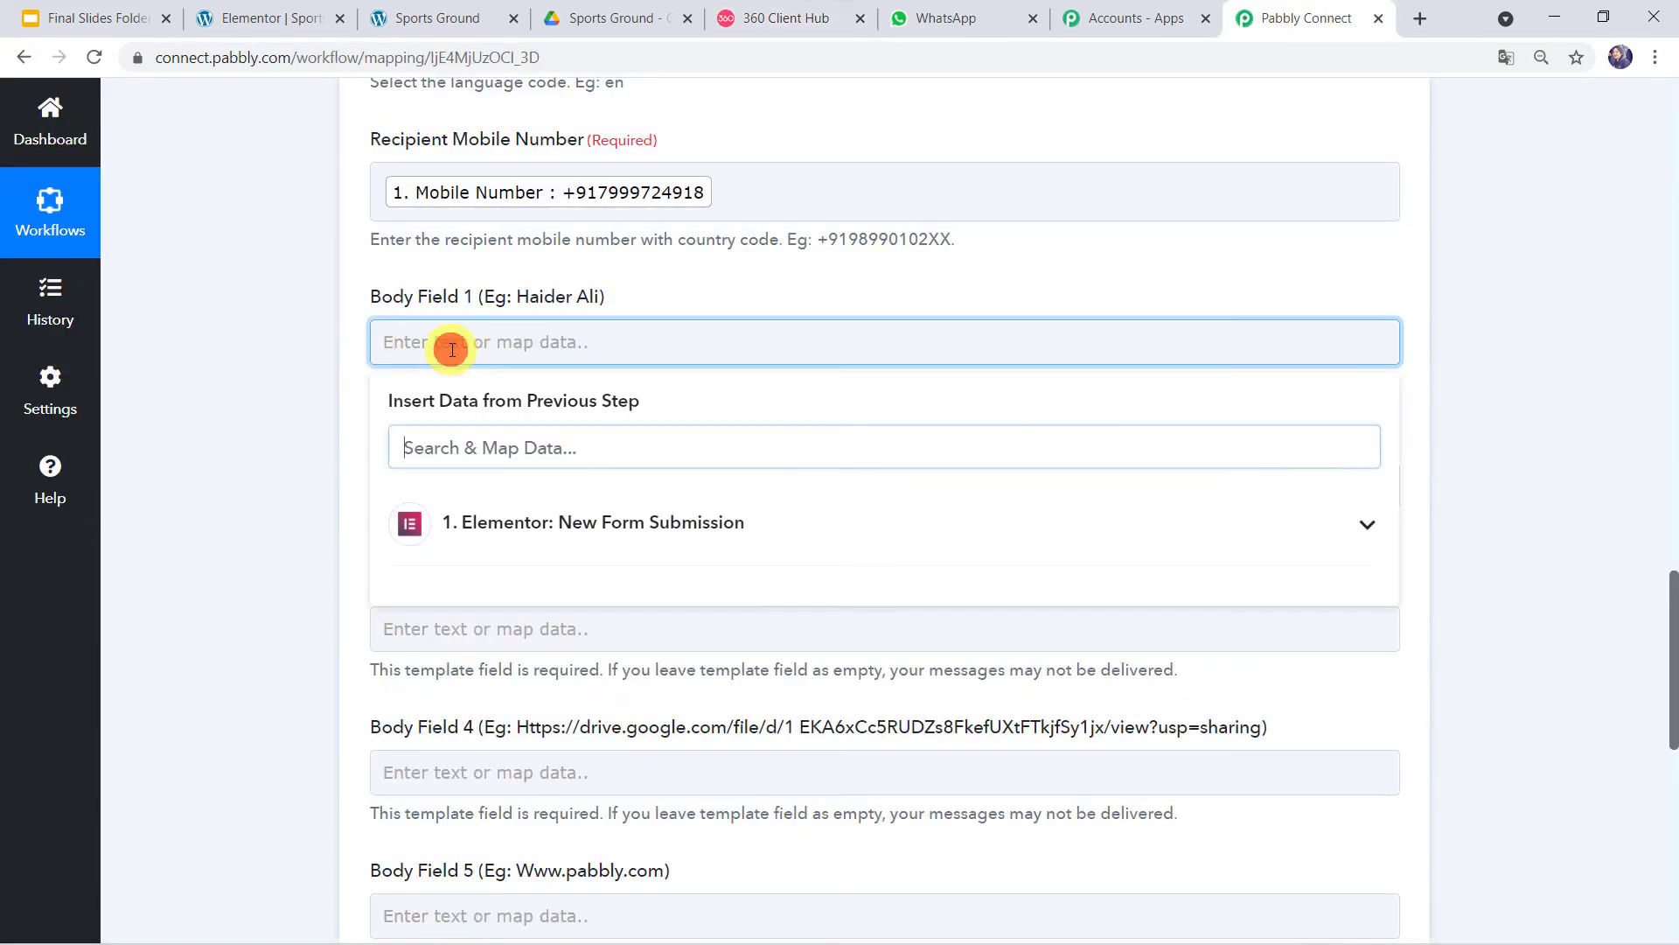
{"action": "left_click", "coordinate": [483, 521]}
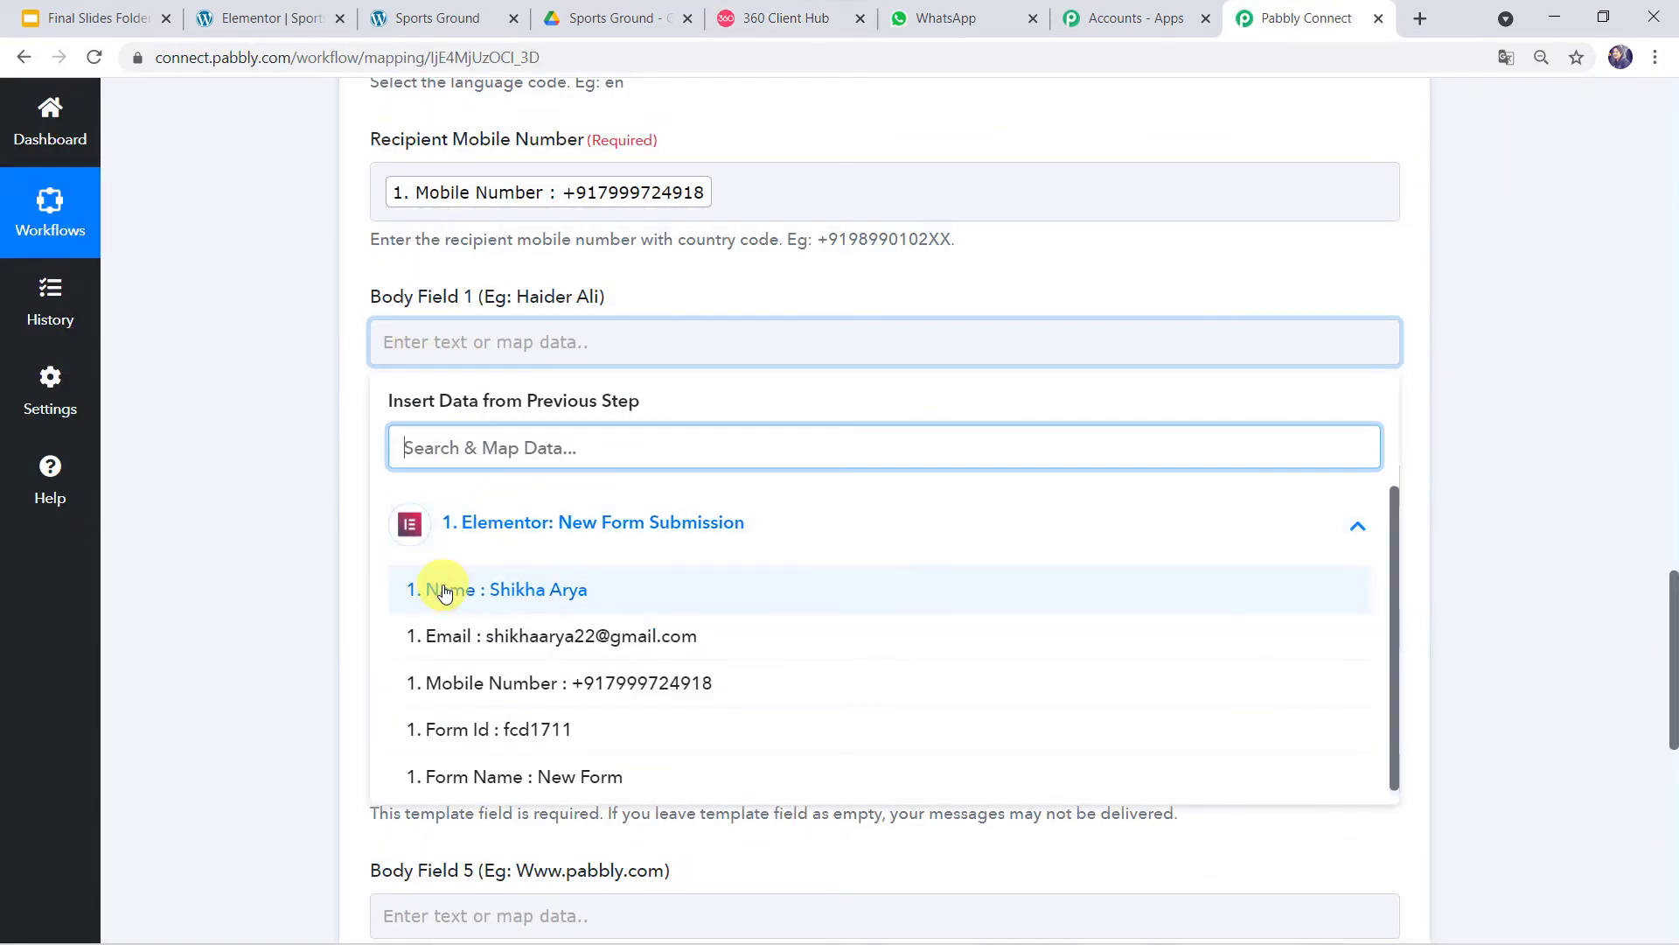
{"action": "left_click", "coordinate": [542, 589]}
{"action": "left_click", "coordinate": [313, 511]}
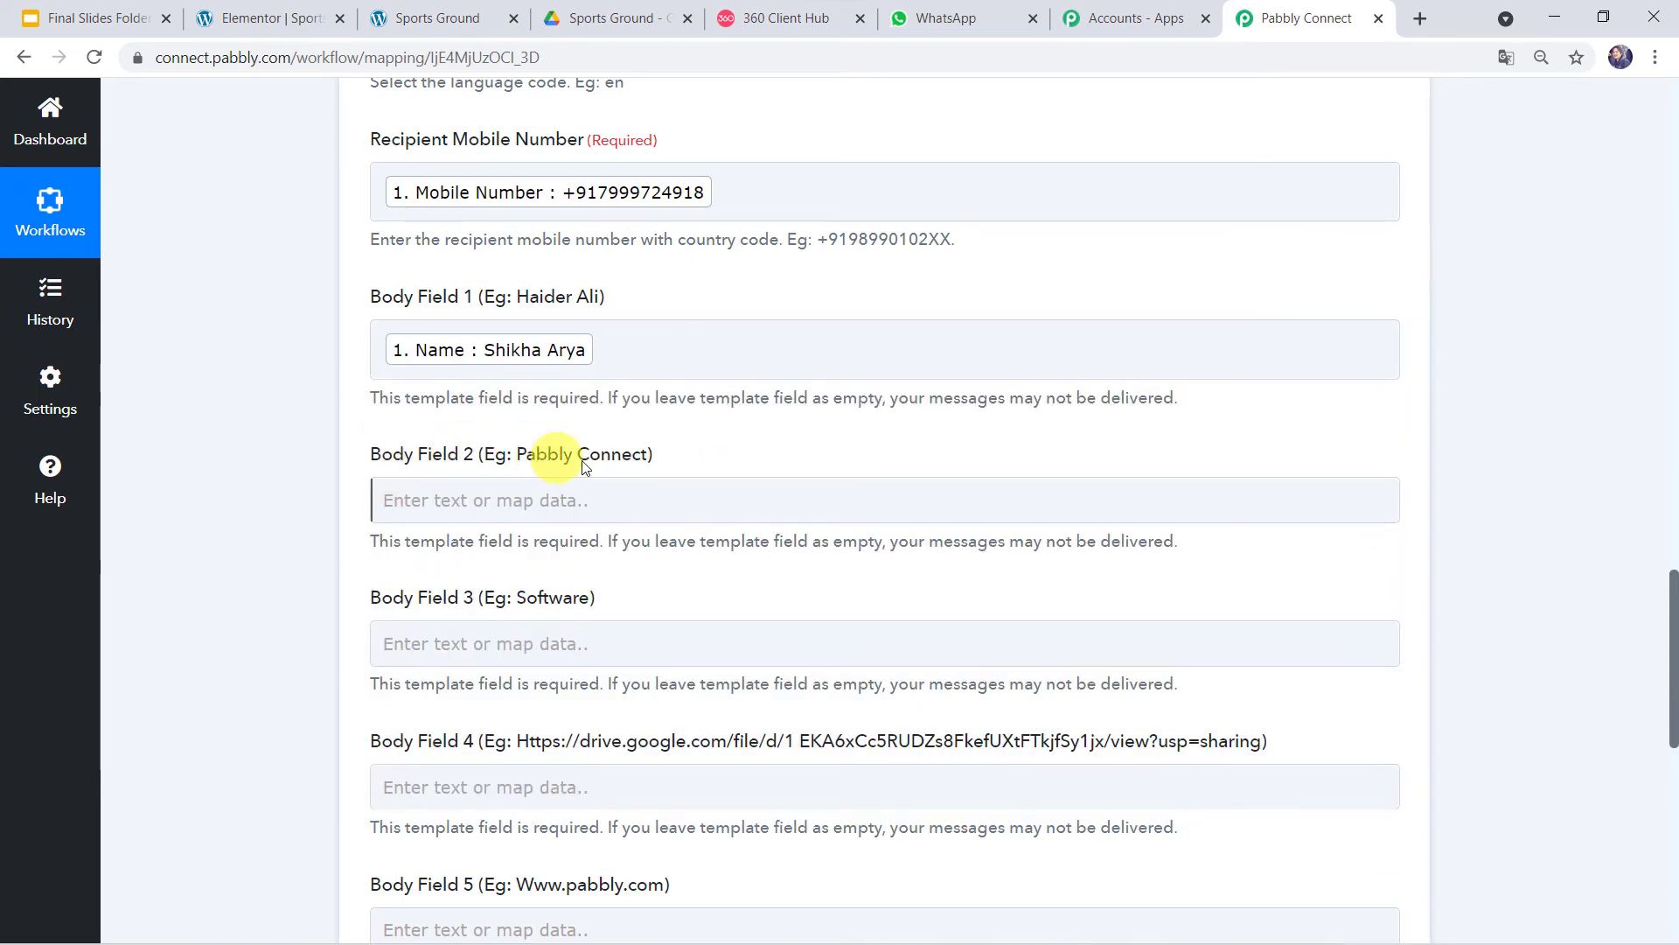
- Check the {{2}} placeholder and the venue site's heading, then set Body Field 2 to 'Book Your Sports Venue'
{"action": "left_click", "coordinate": [750, 17]}
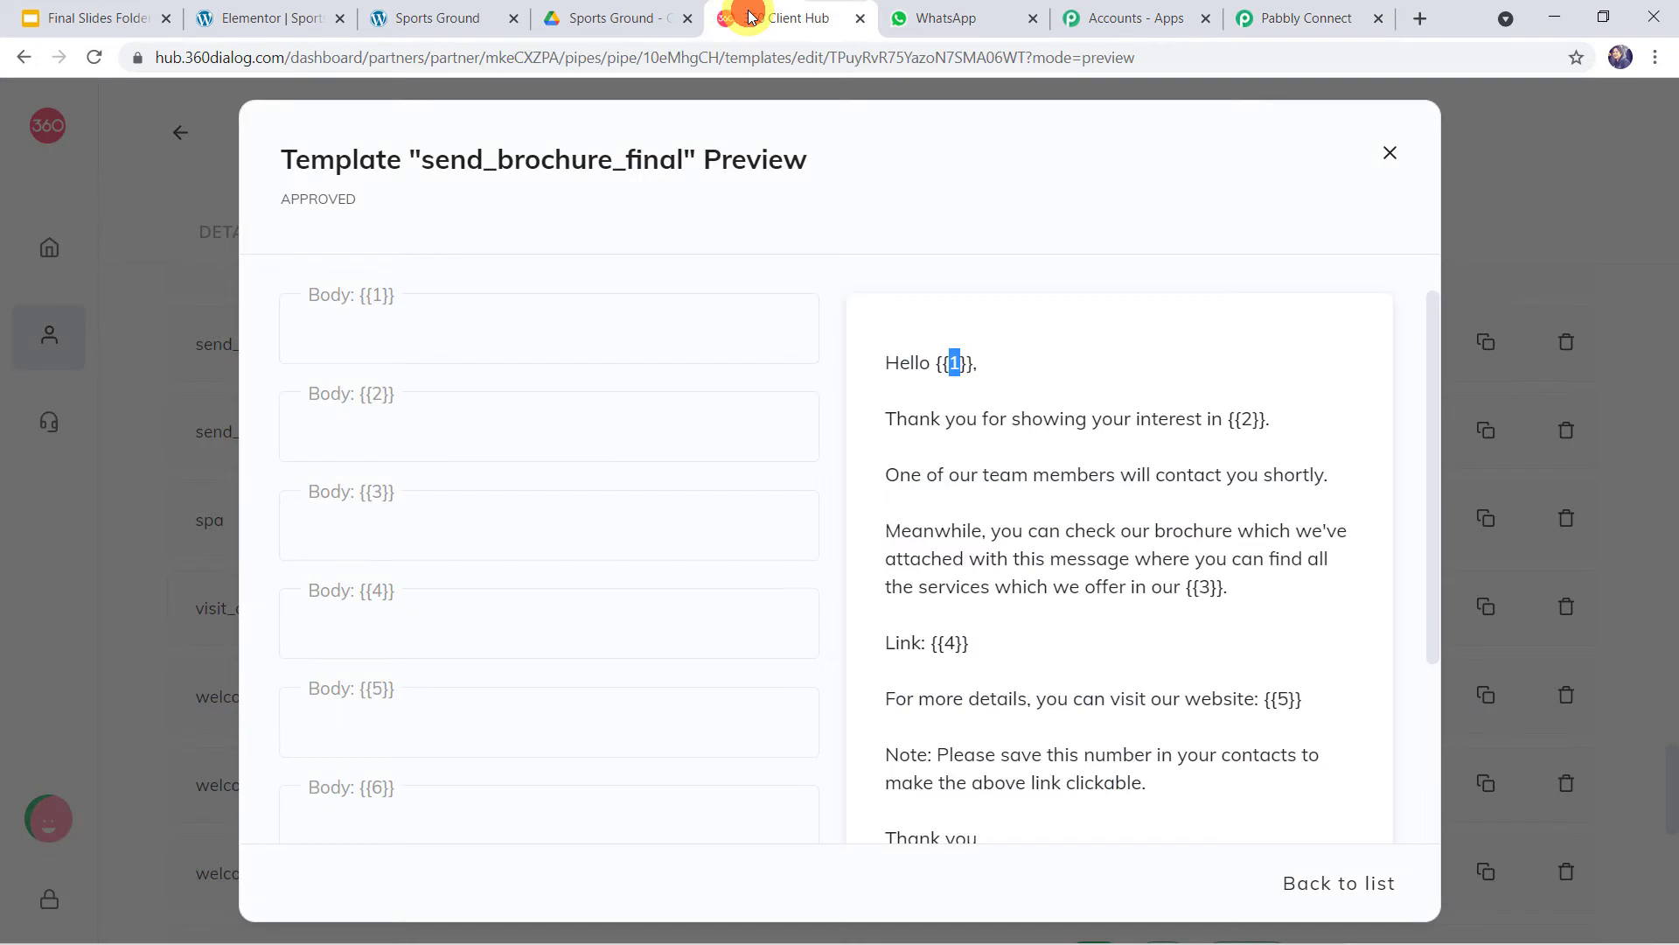
{"action": "double_click", "coordinate": [1246, 421]}
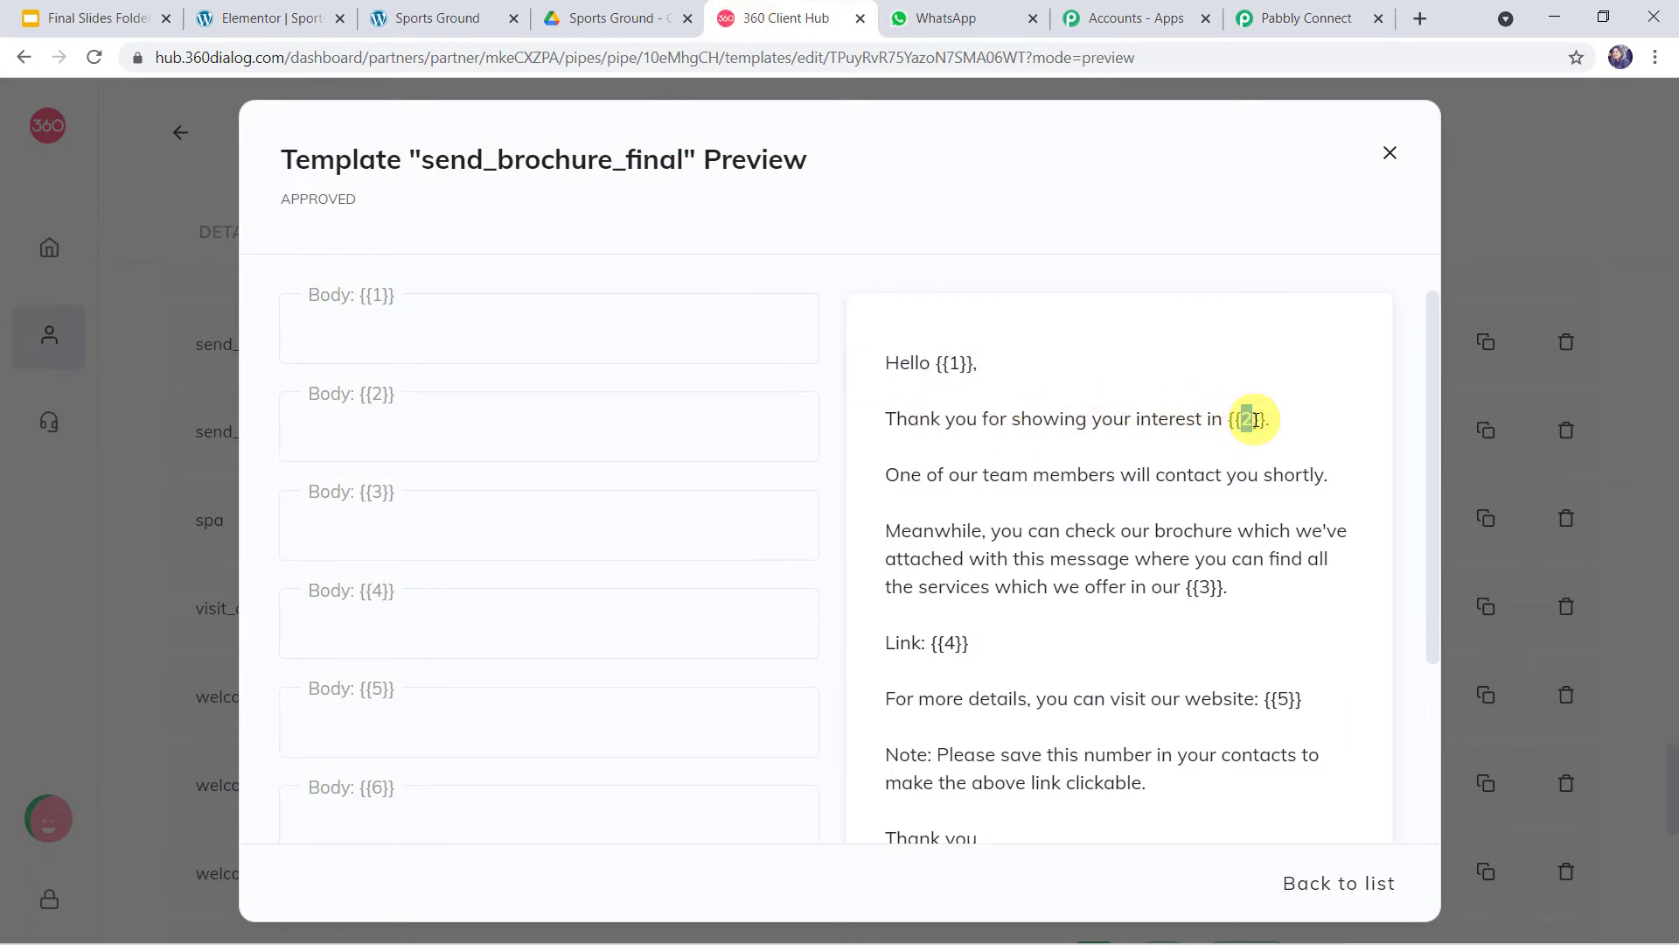
{"action": "left_click", "coordinate": [421, 18]}
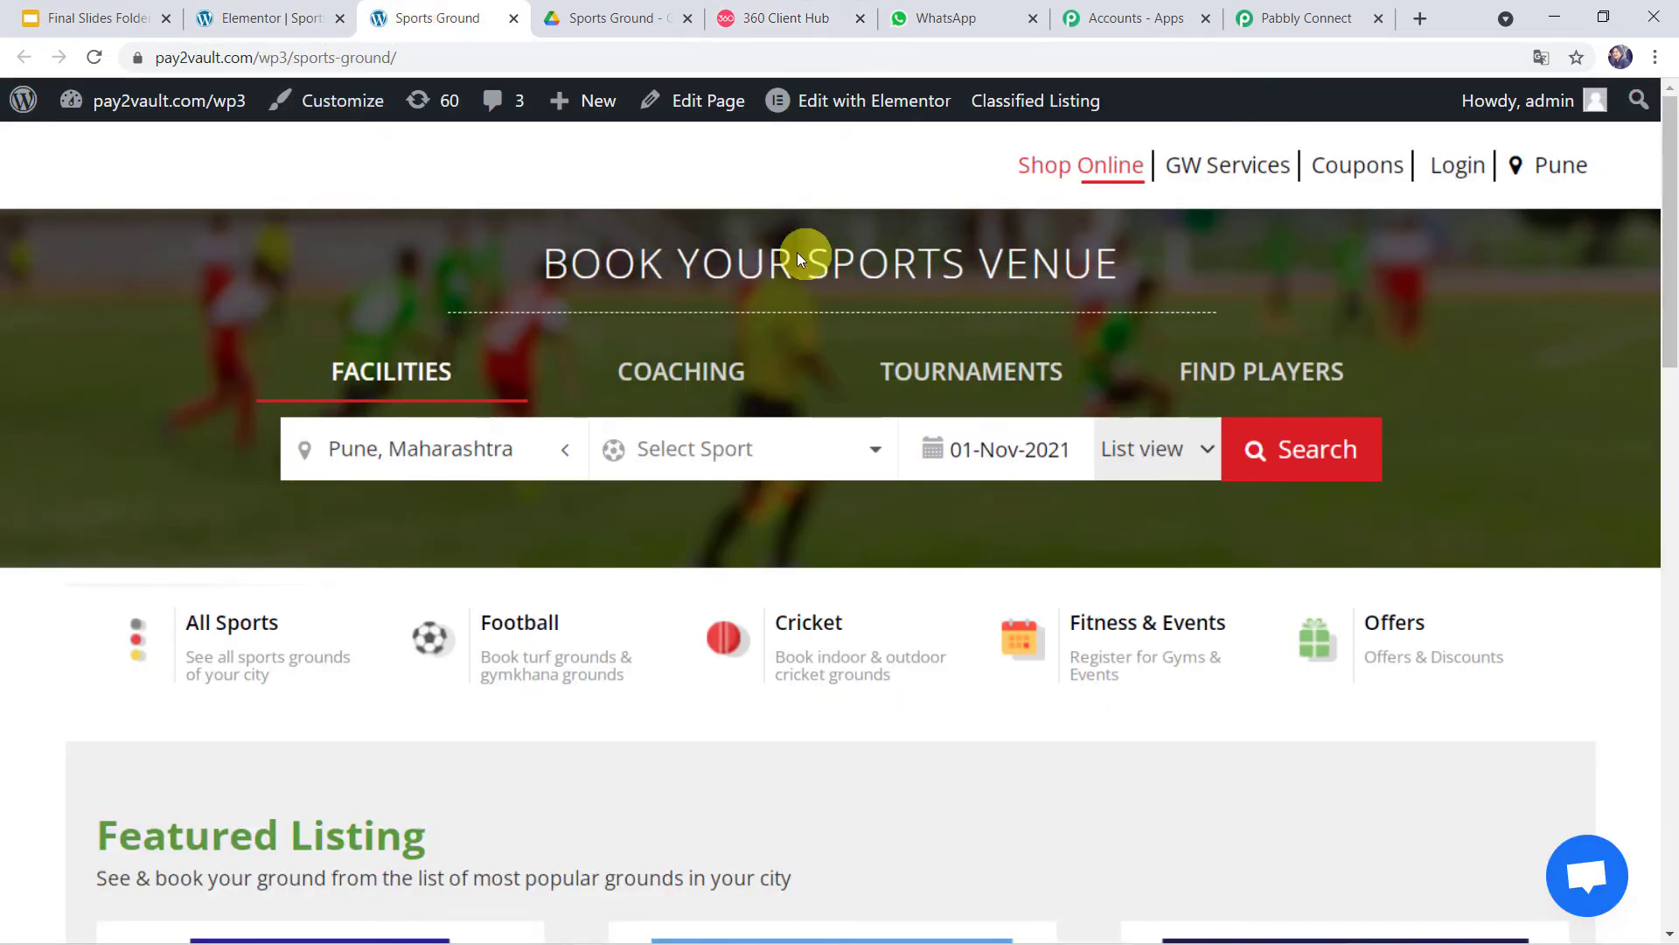
{"action": "left_click", "coordinate": [1321, 21]}
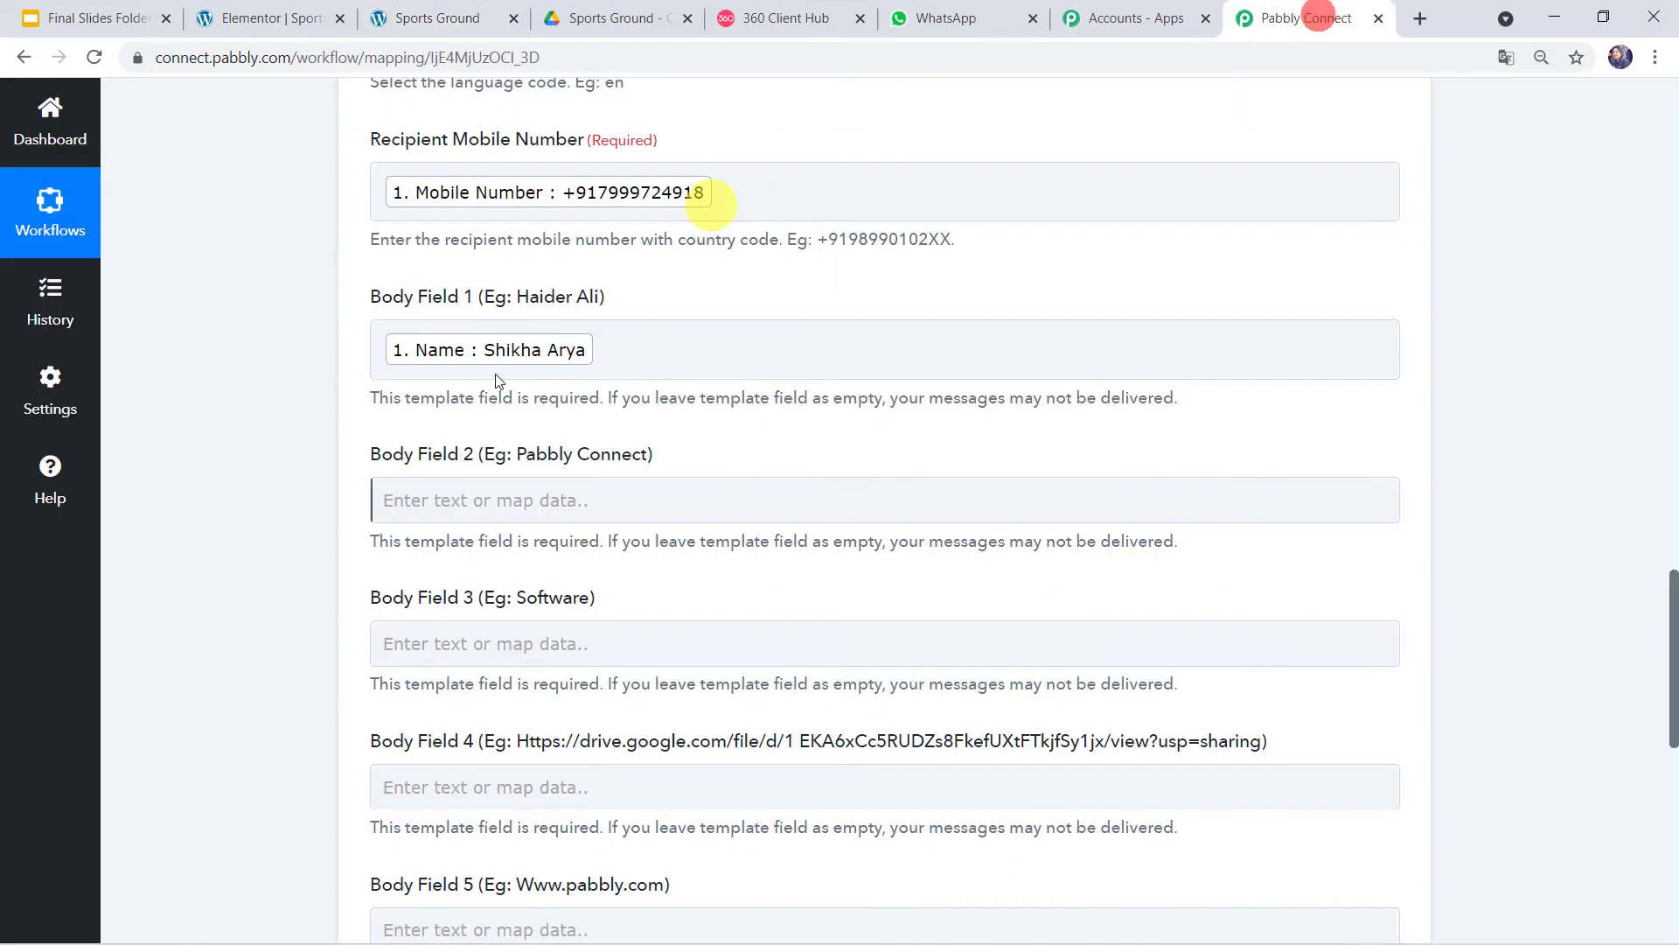
{"action": "left_click", "coordinate": [489, 502]}
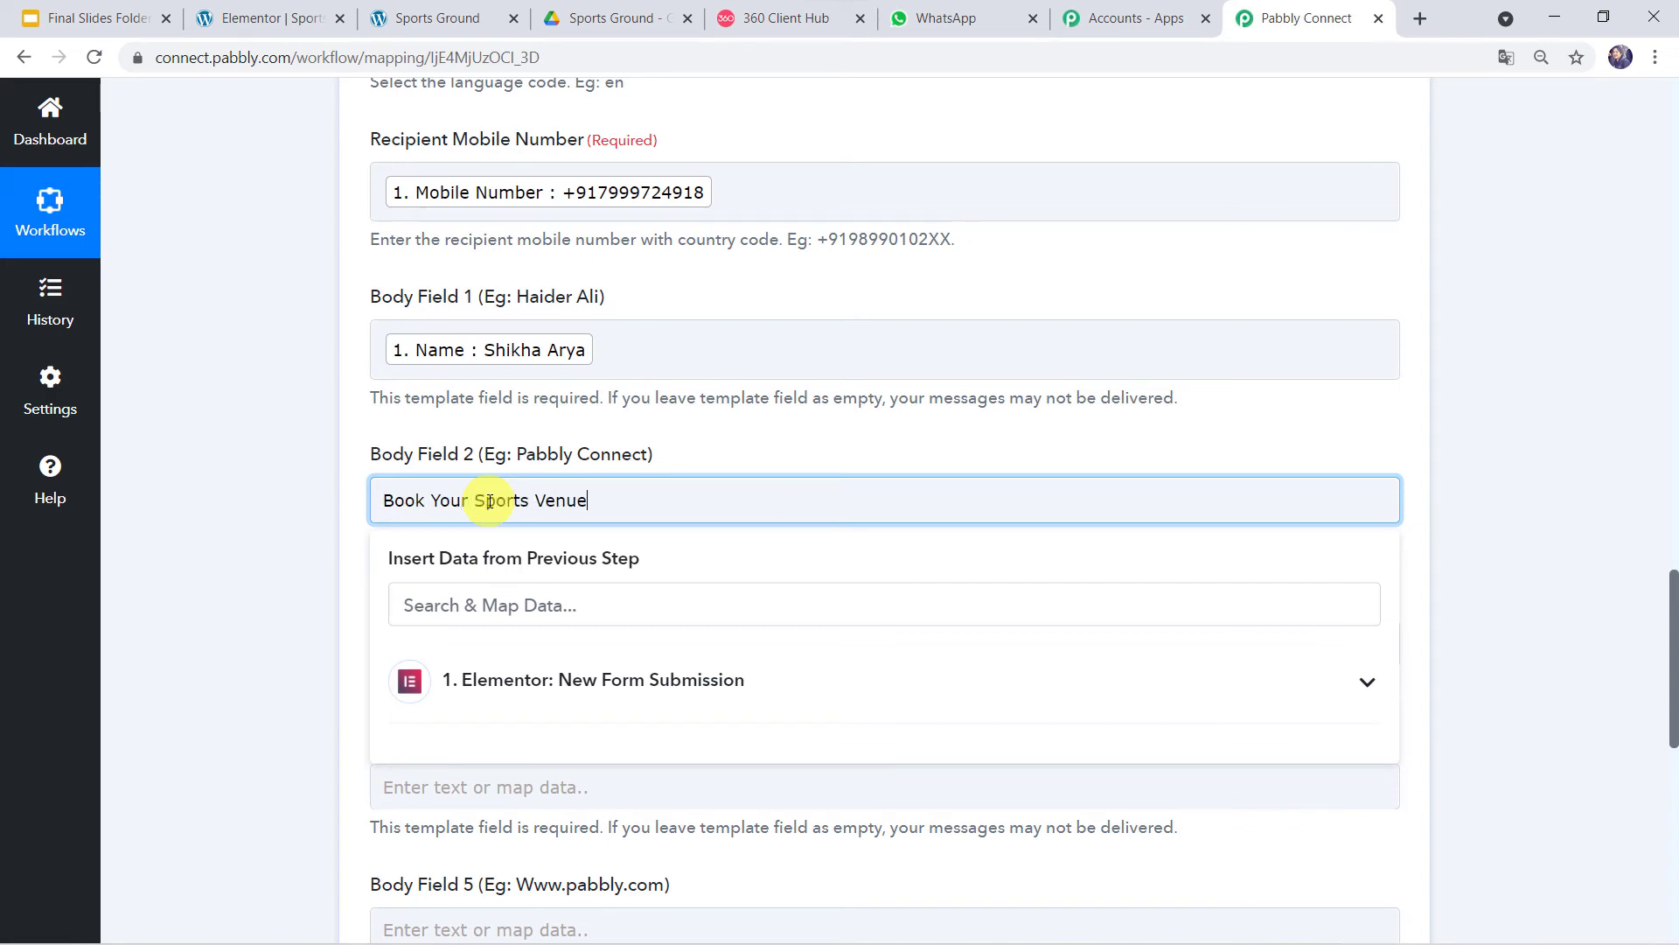
{"action": "left_click", "coordinate": [337, 616]}
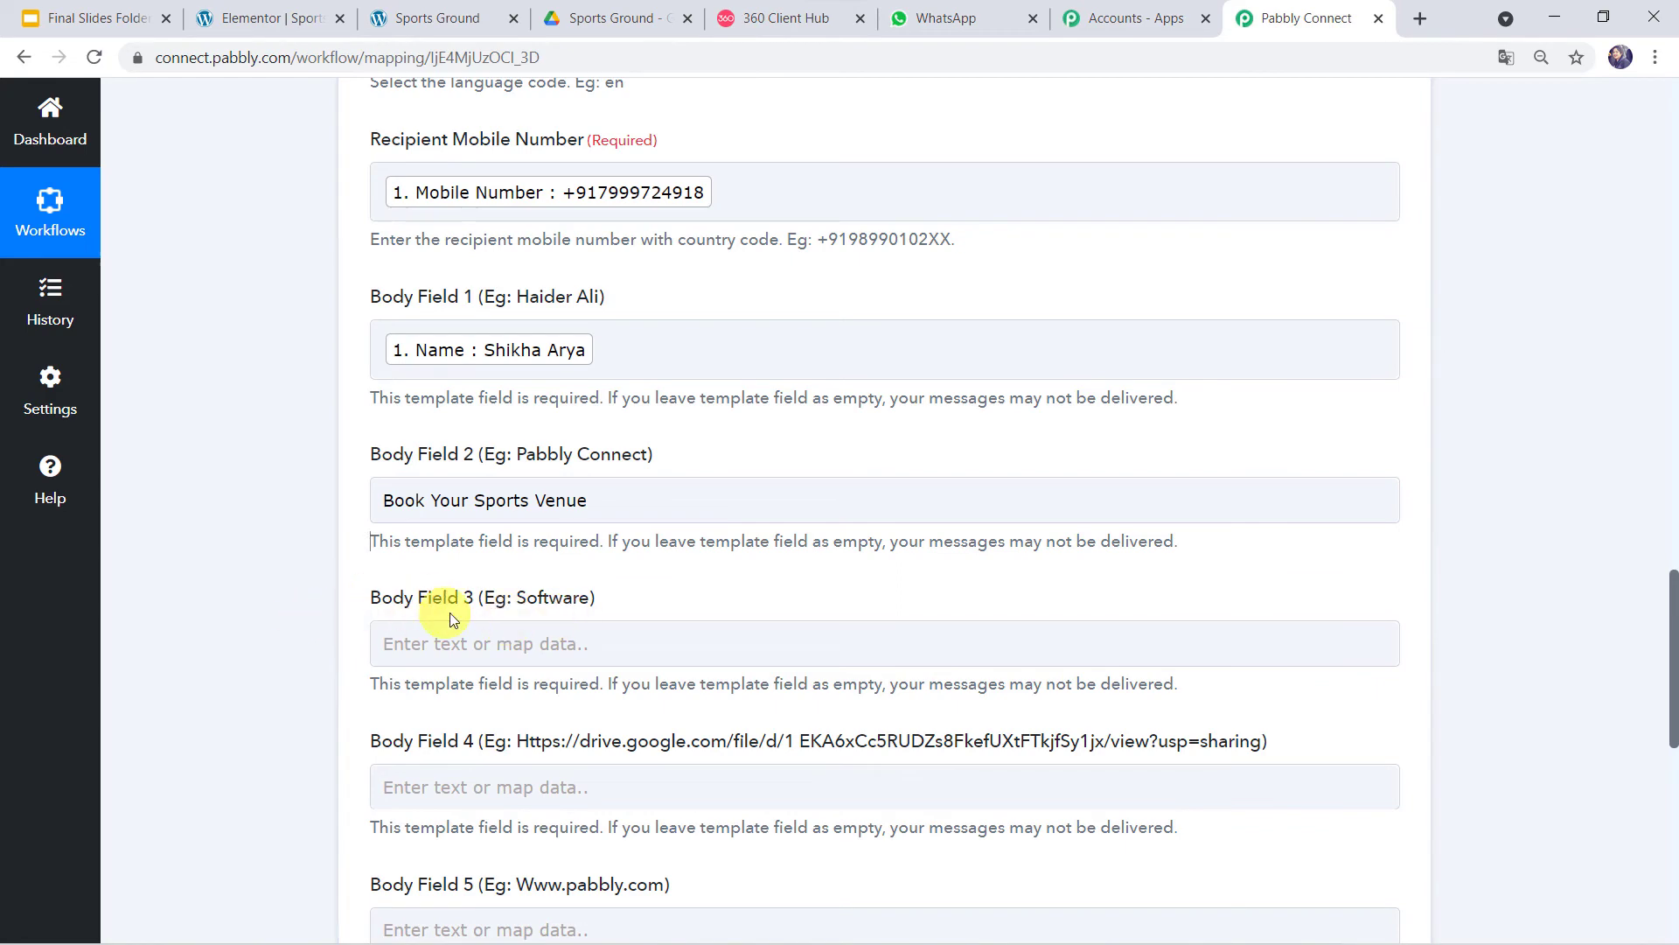
{"action": "left_click", "coordinate": [767, 19]}
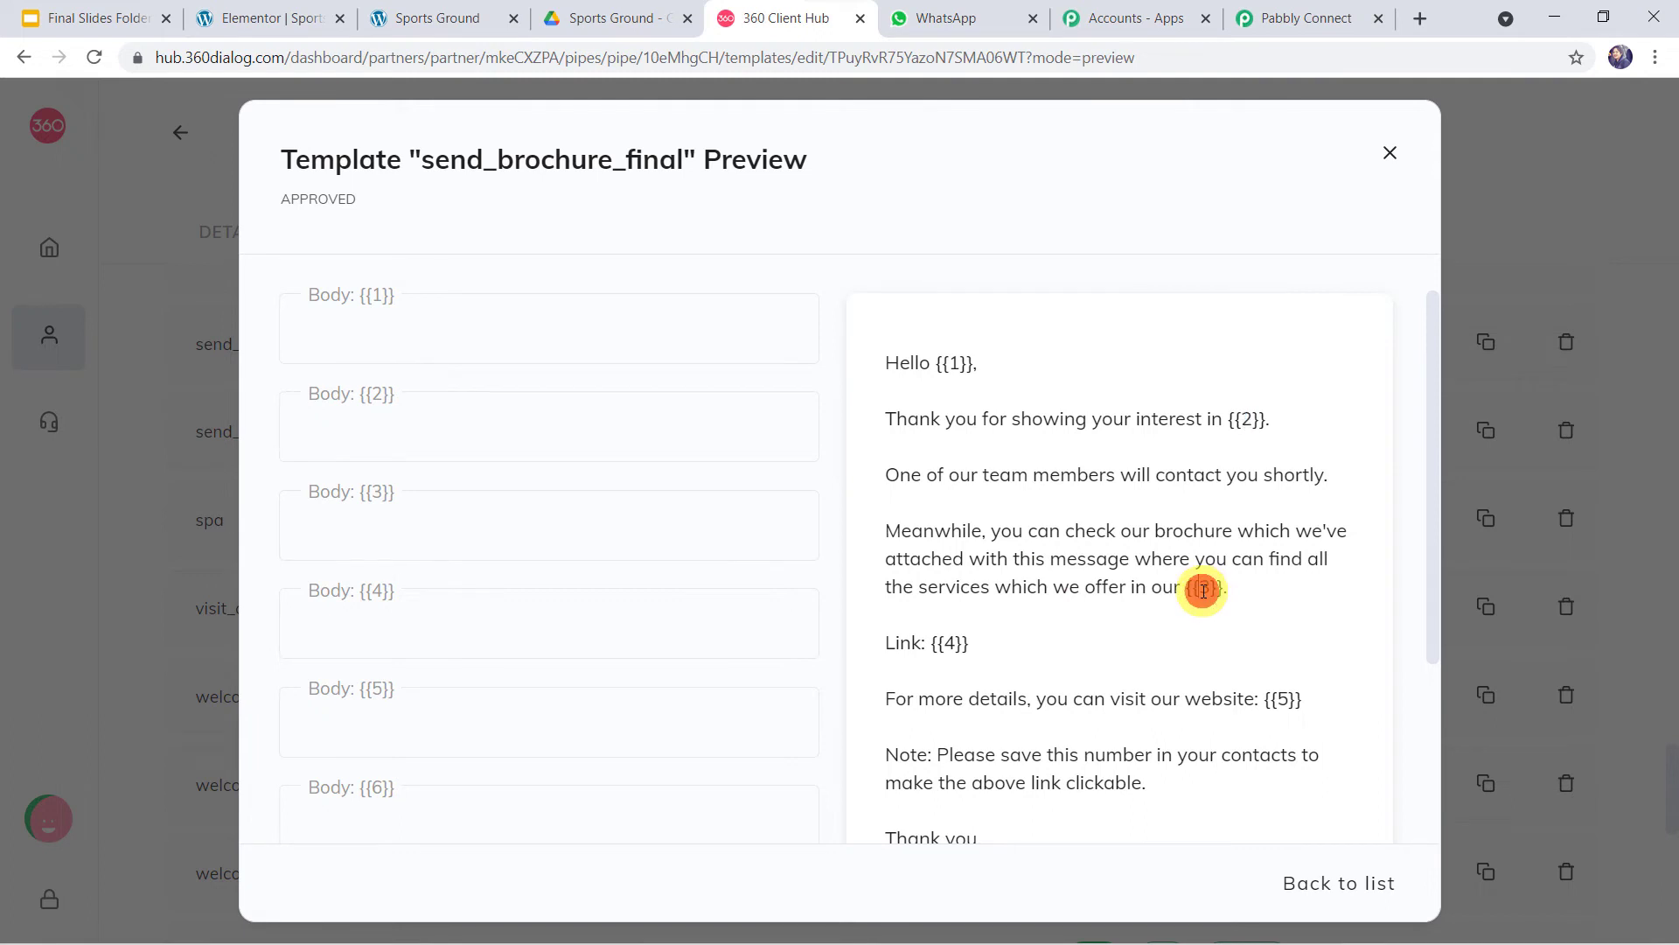
- Enter 'sports ground' in Body Field 3 and check the {{4}} Link placeholder in the preview
{"action": "left_click", "coordinate": [1308, 18]}
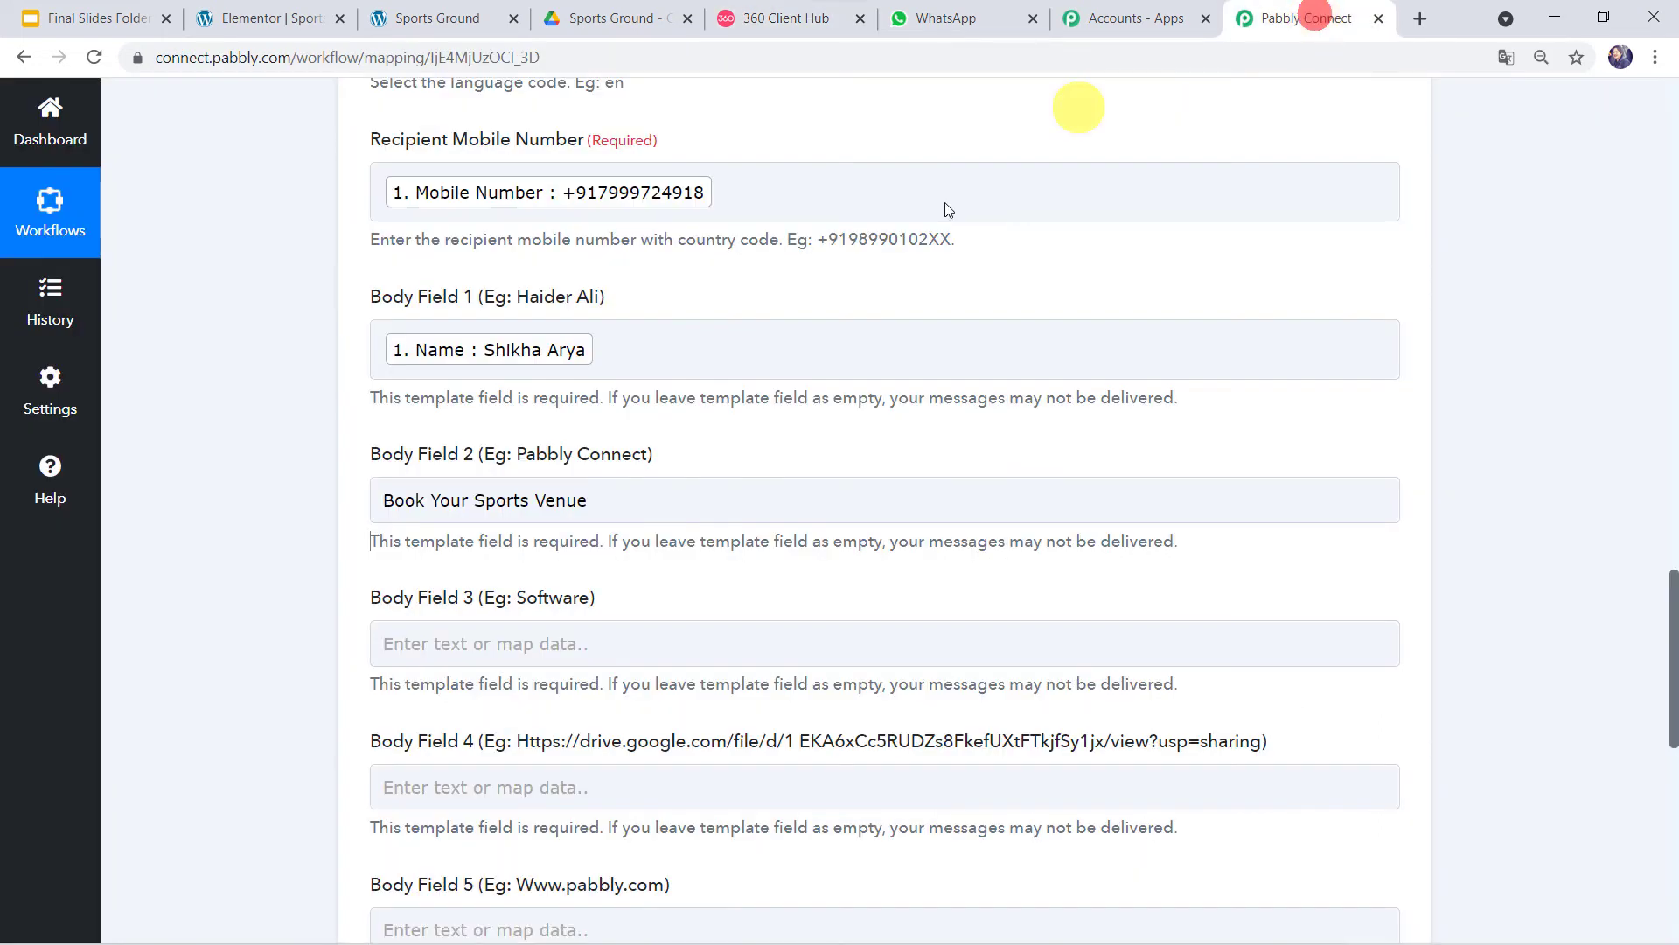
{"action": "left_click", "coordinate": [524, 652]}
{"action": "type", "text": "sports ground"}
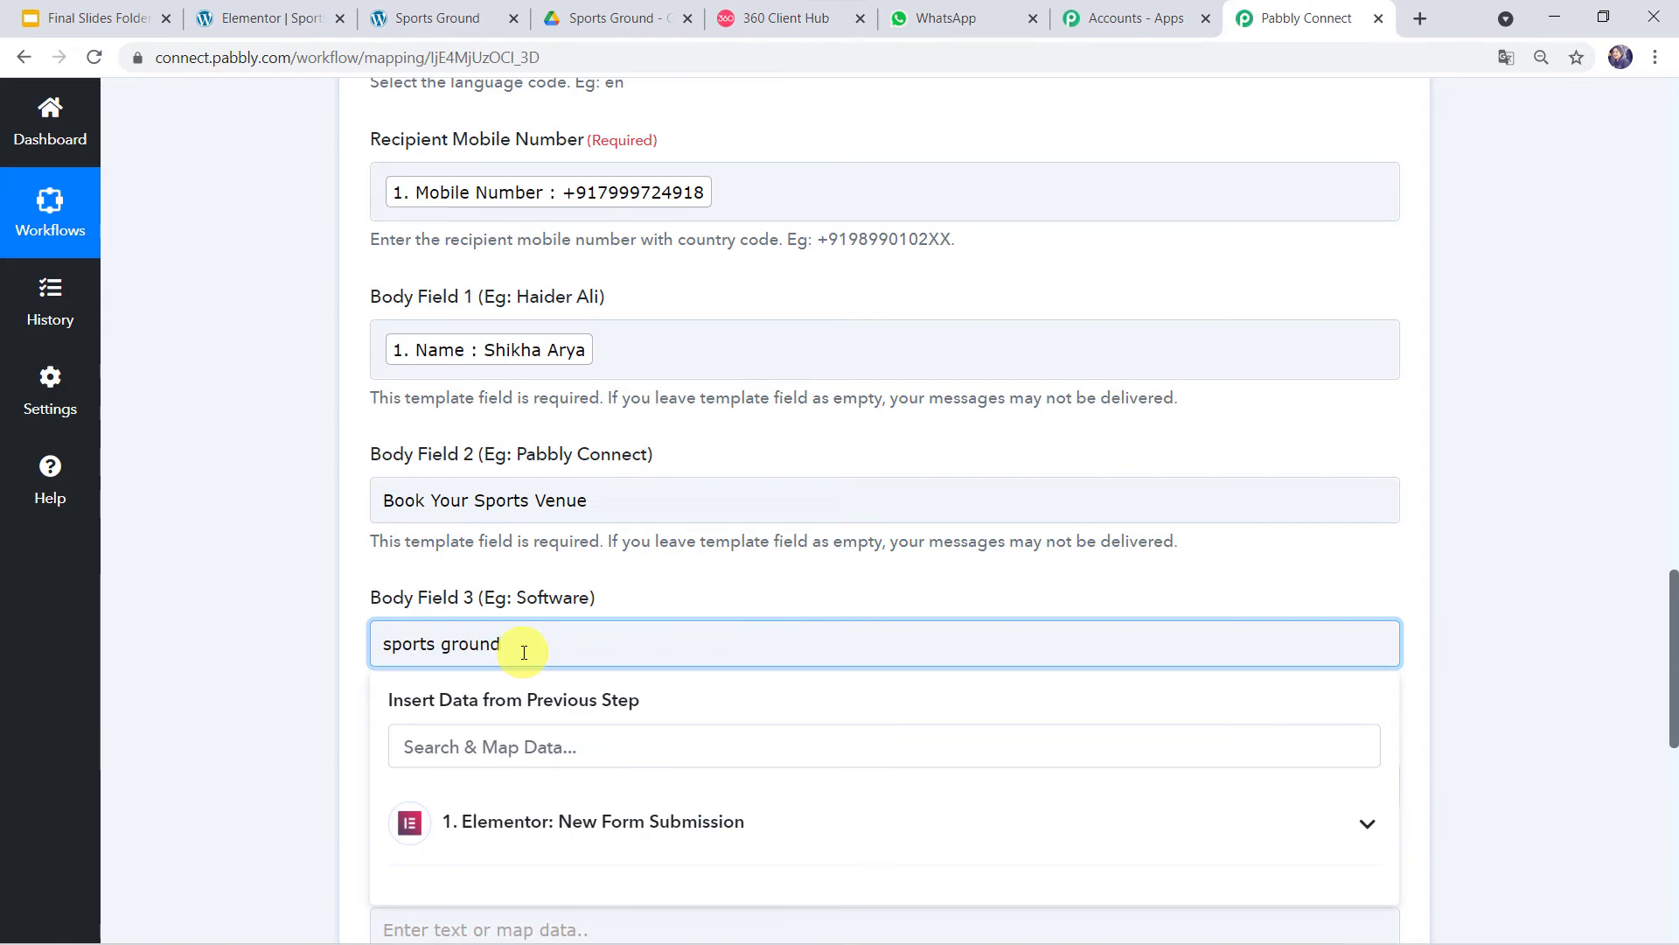
{"action": "left_click", "coordinate": [196, 685]}
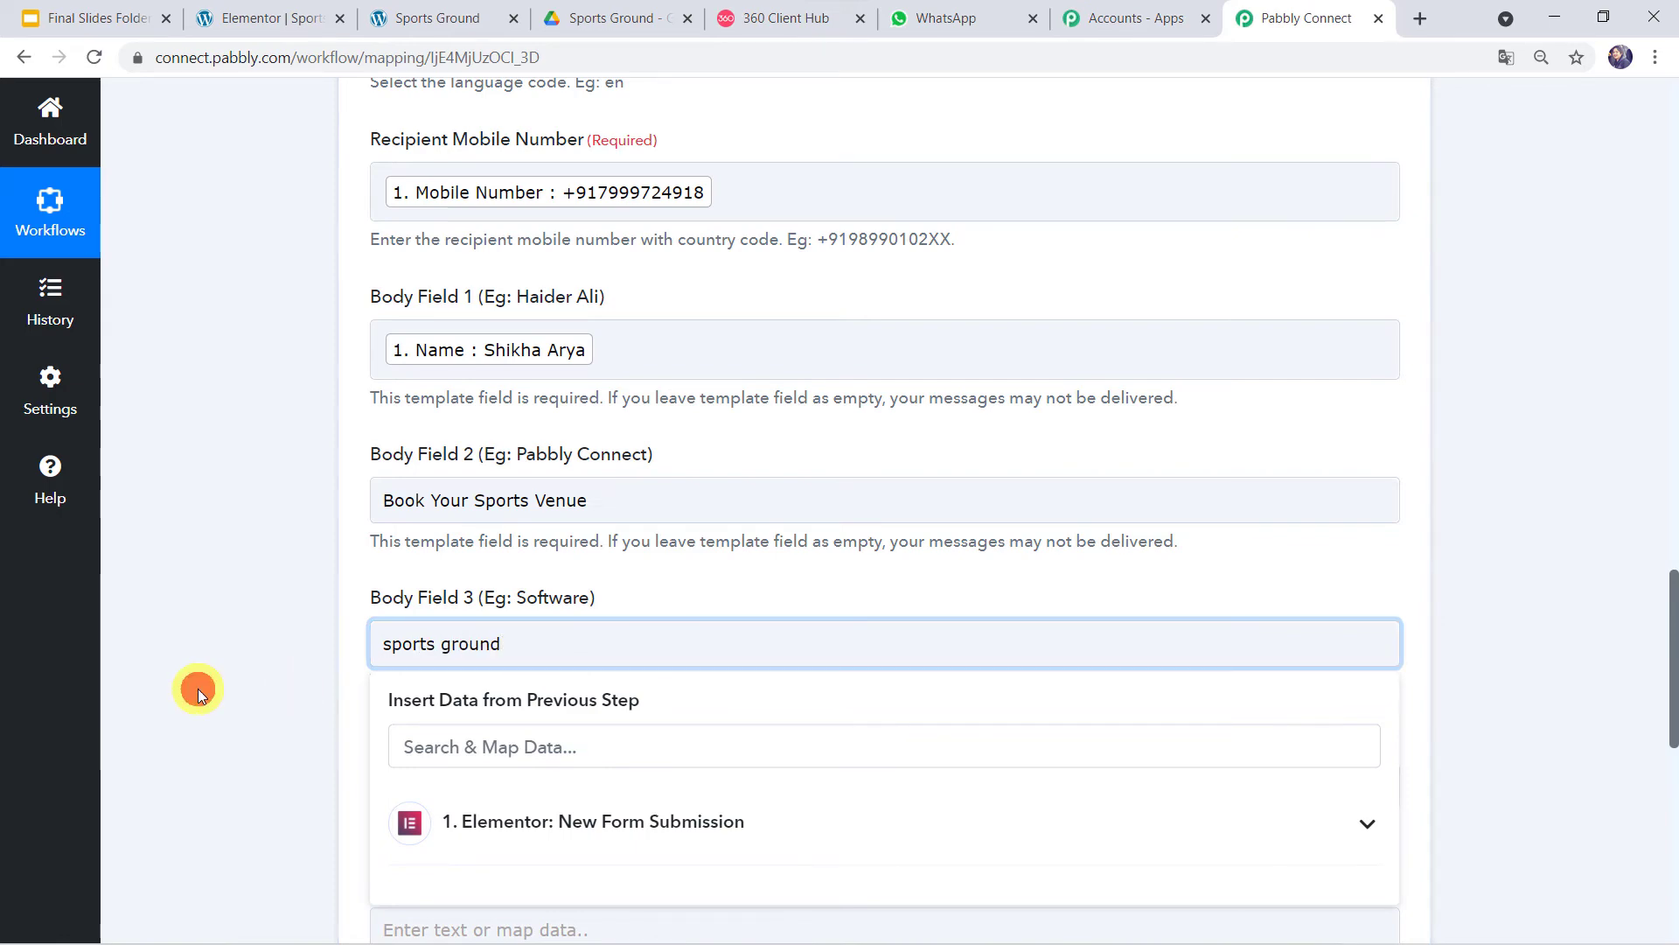
{"action": "scroll", "coordinate": [495, 790], "scroll_direction": "down", "scroll_amount": 3}
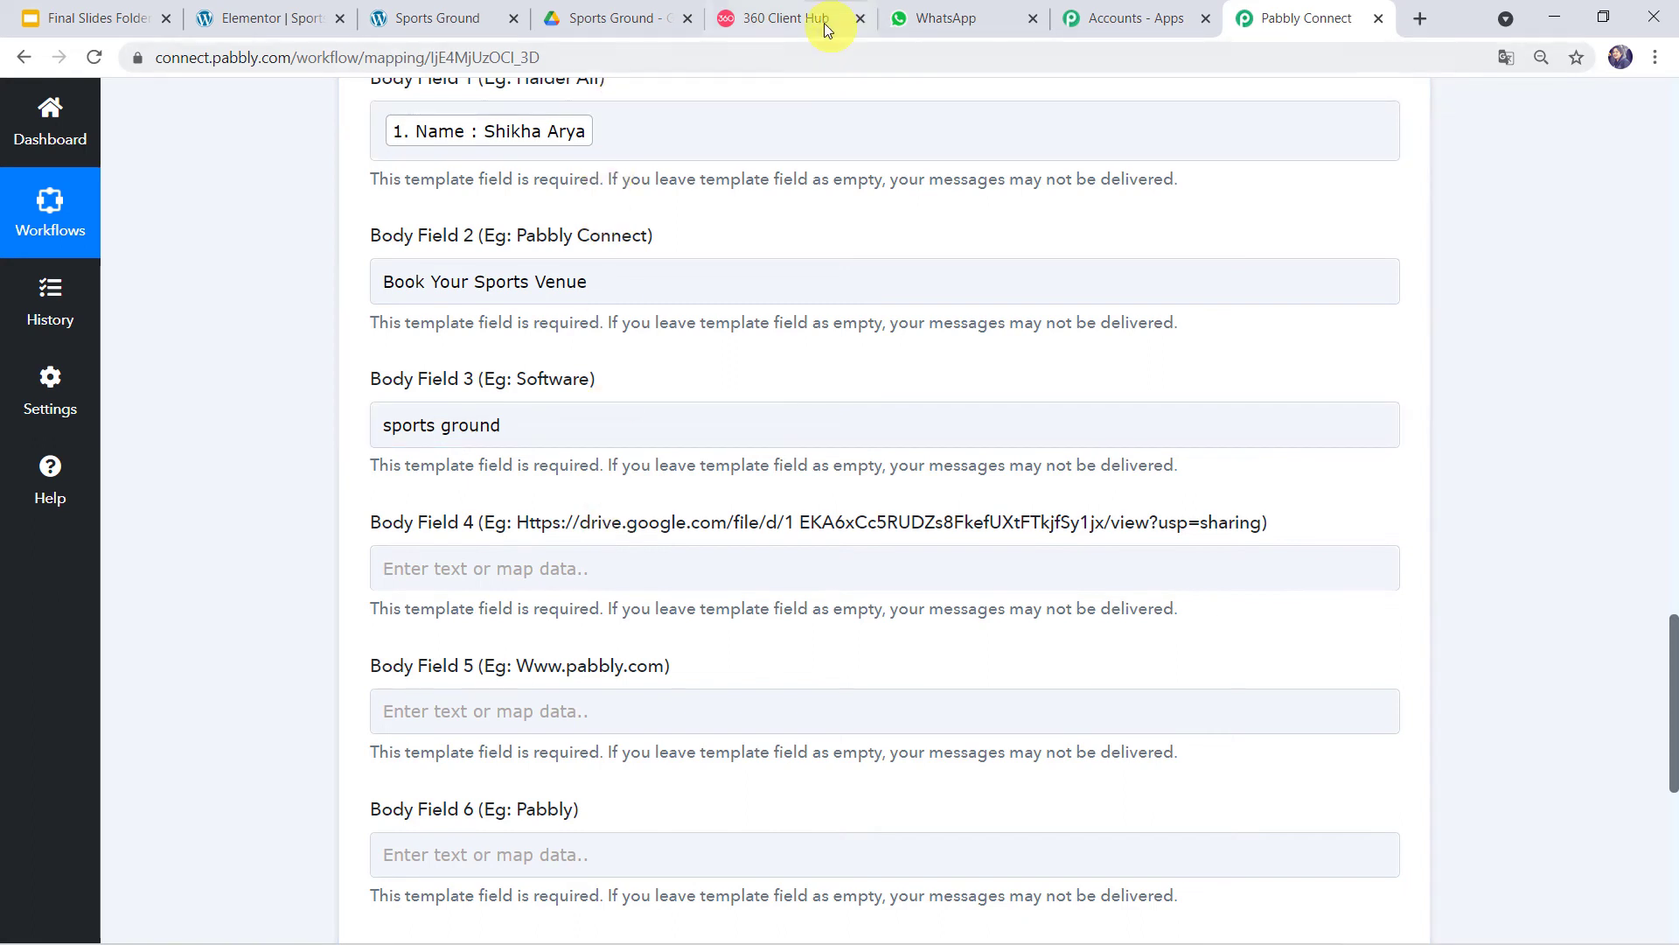
{"action": "left_click", "coordinate": [781, 17]}
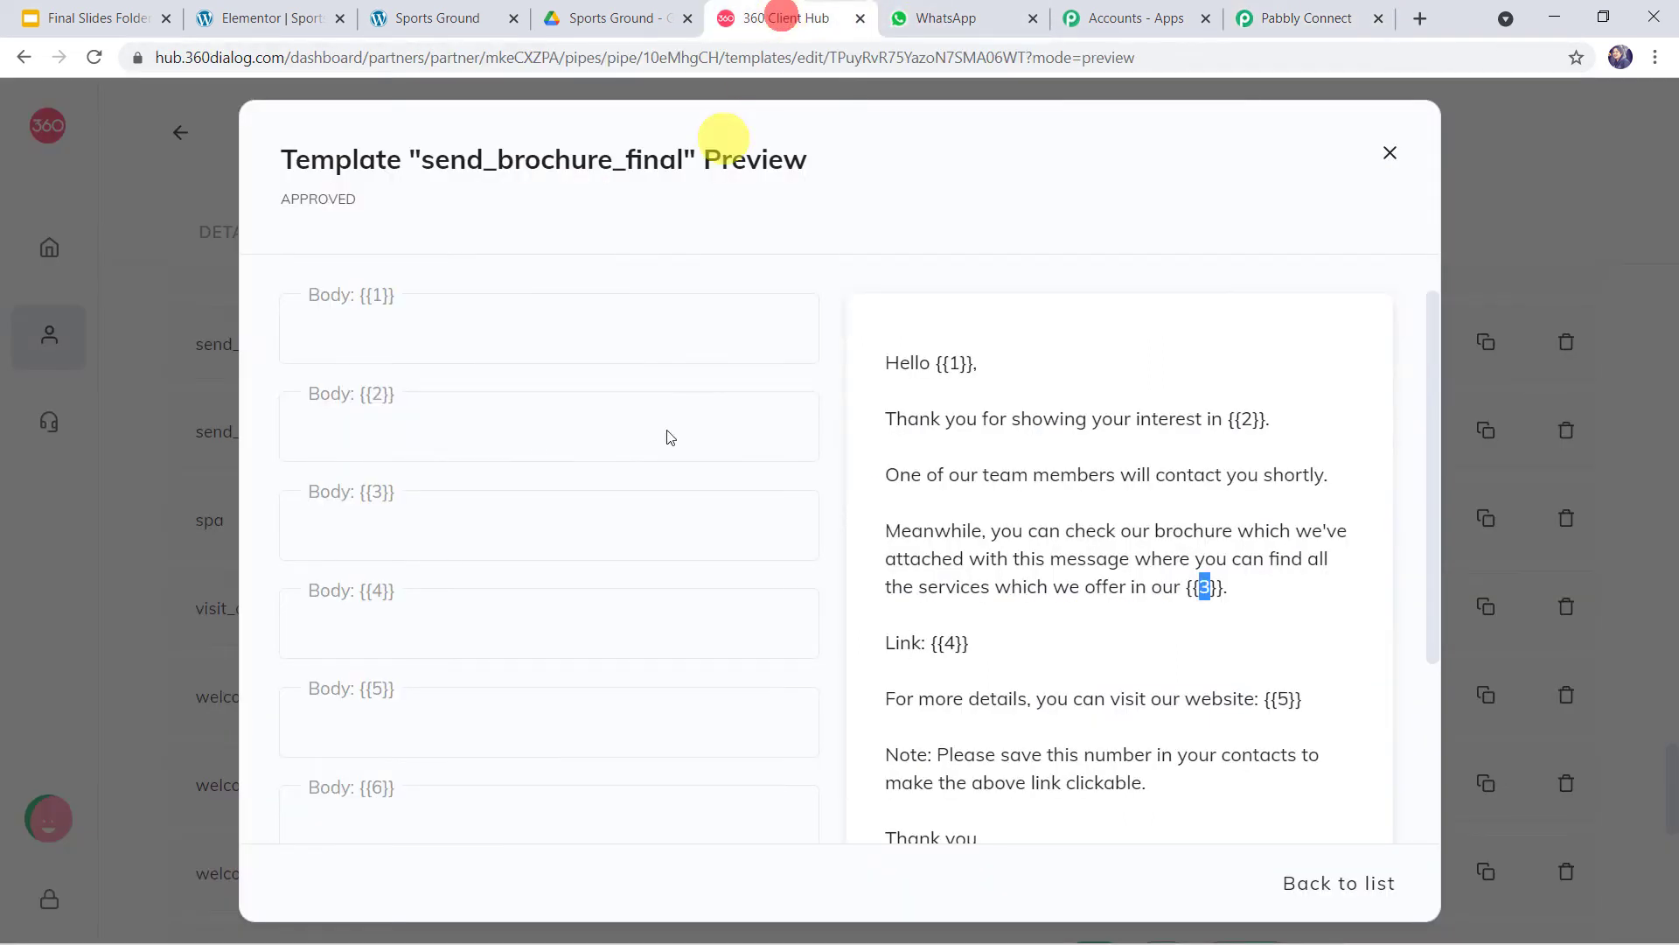
{"action": "double_click", "coordinate": [948, 643]}
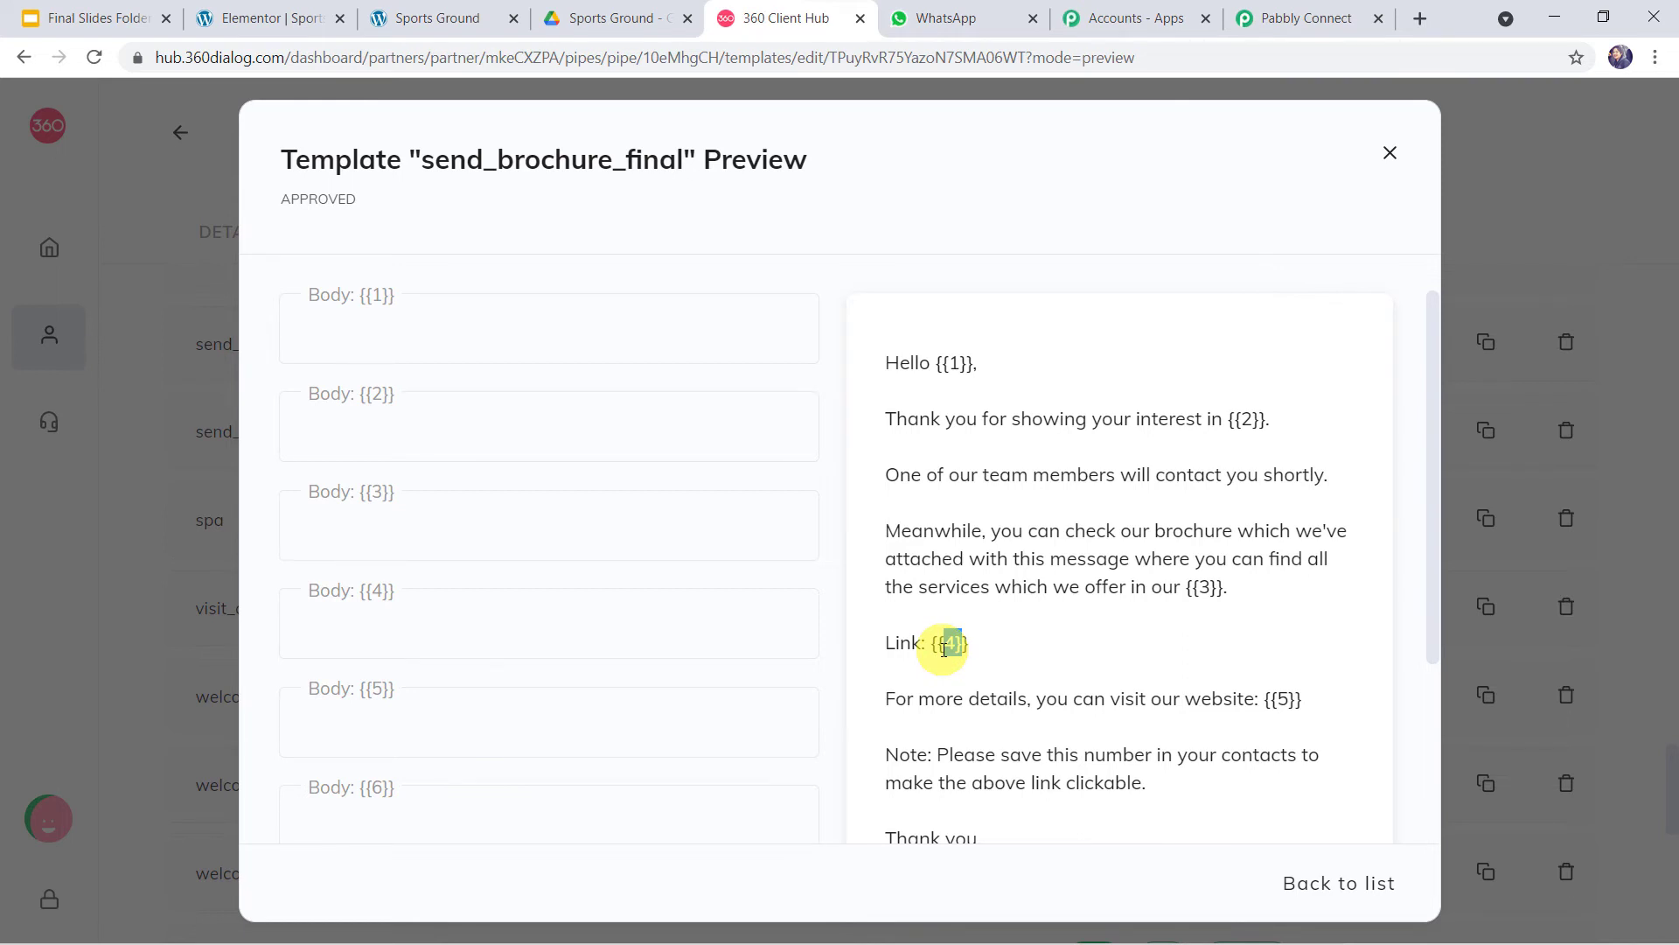
- Copy the Google Drive share link for Sports Ground Brochure.pdf
{"action": "left_click", "coordinate": [600, 17]}
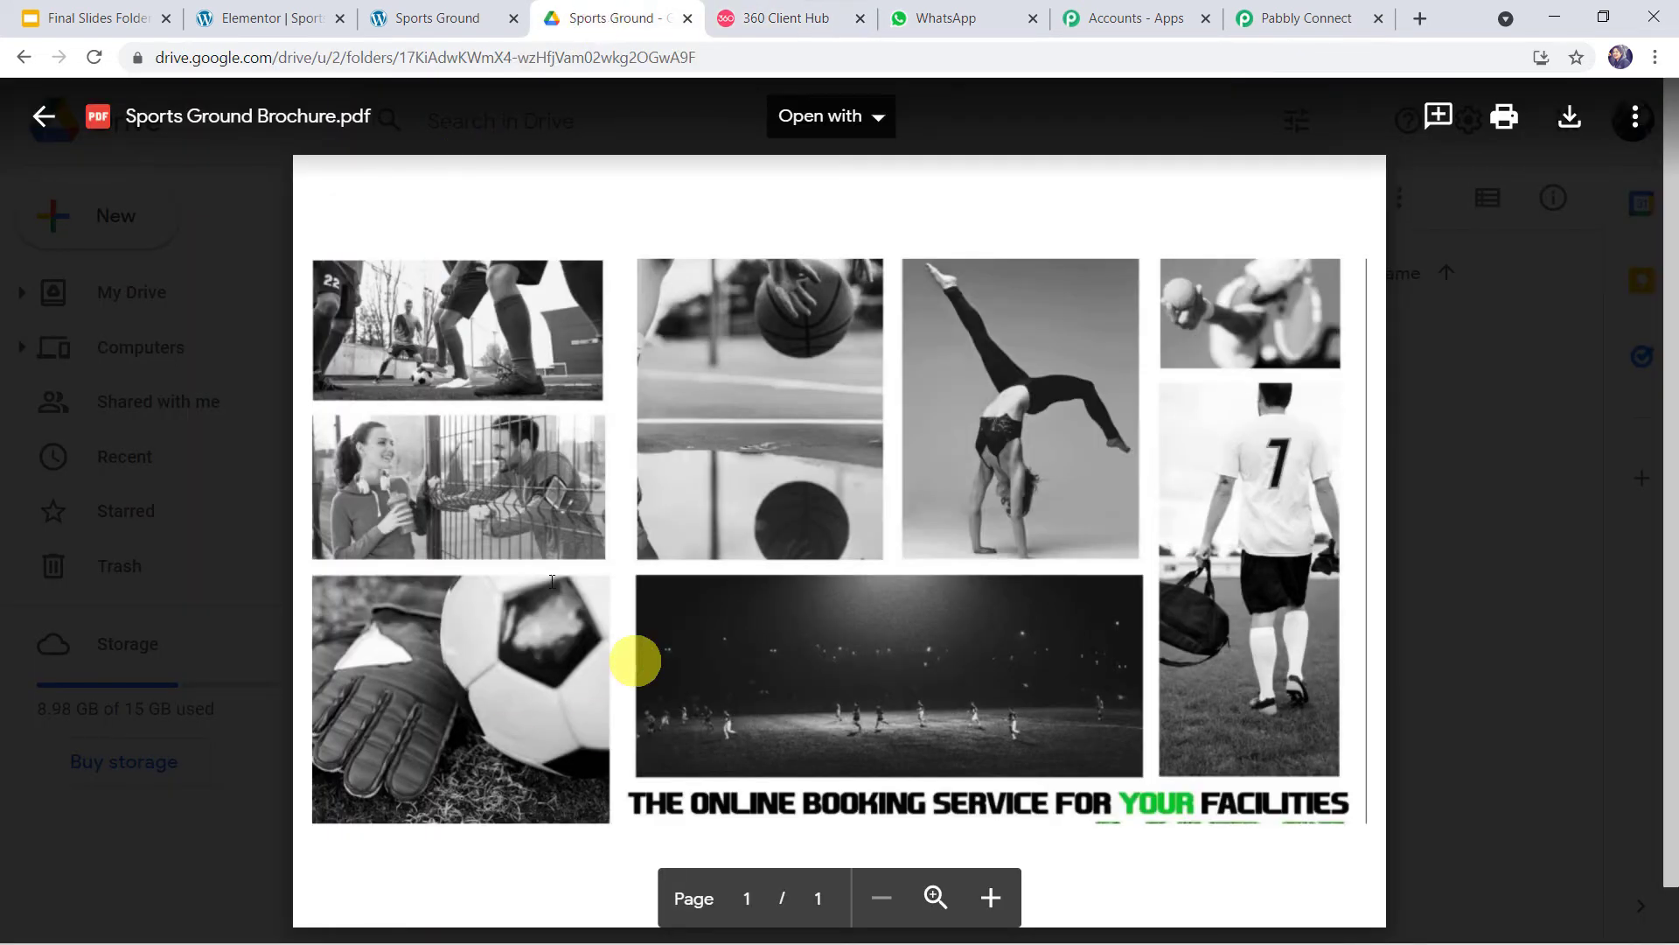
{"action": "key", "text": "Escape"}
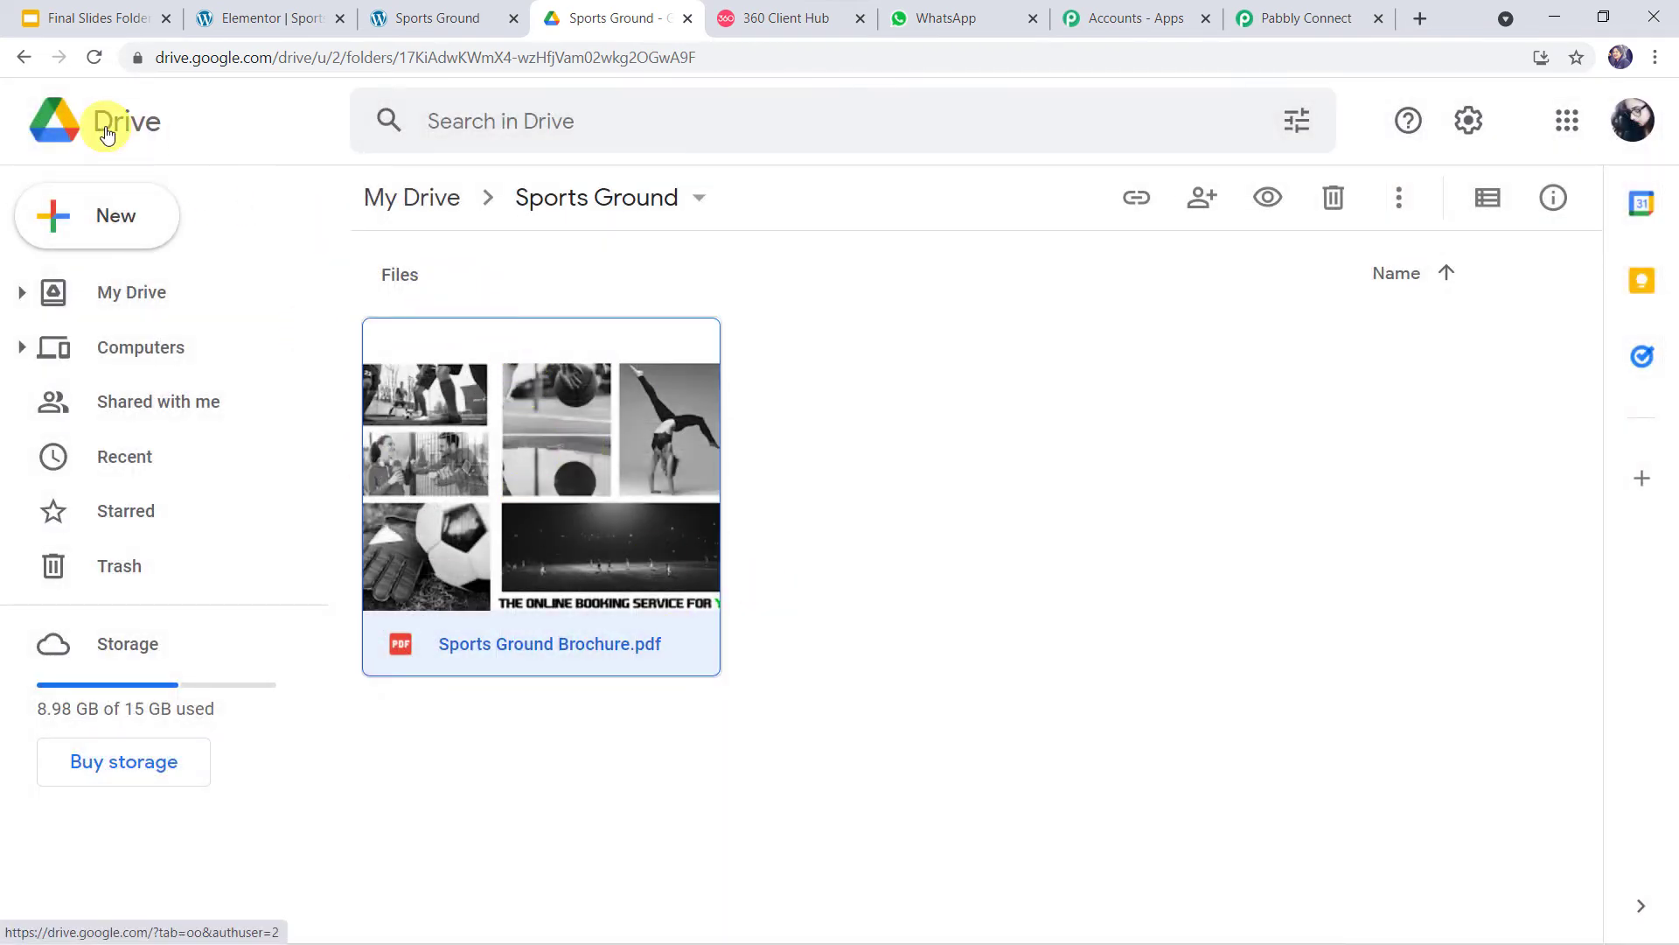
{"action": "right_click", "coordinate": [645, 450]}
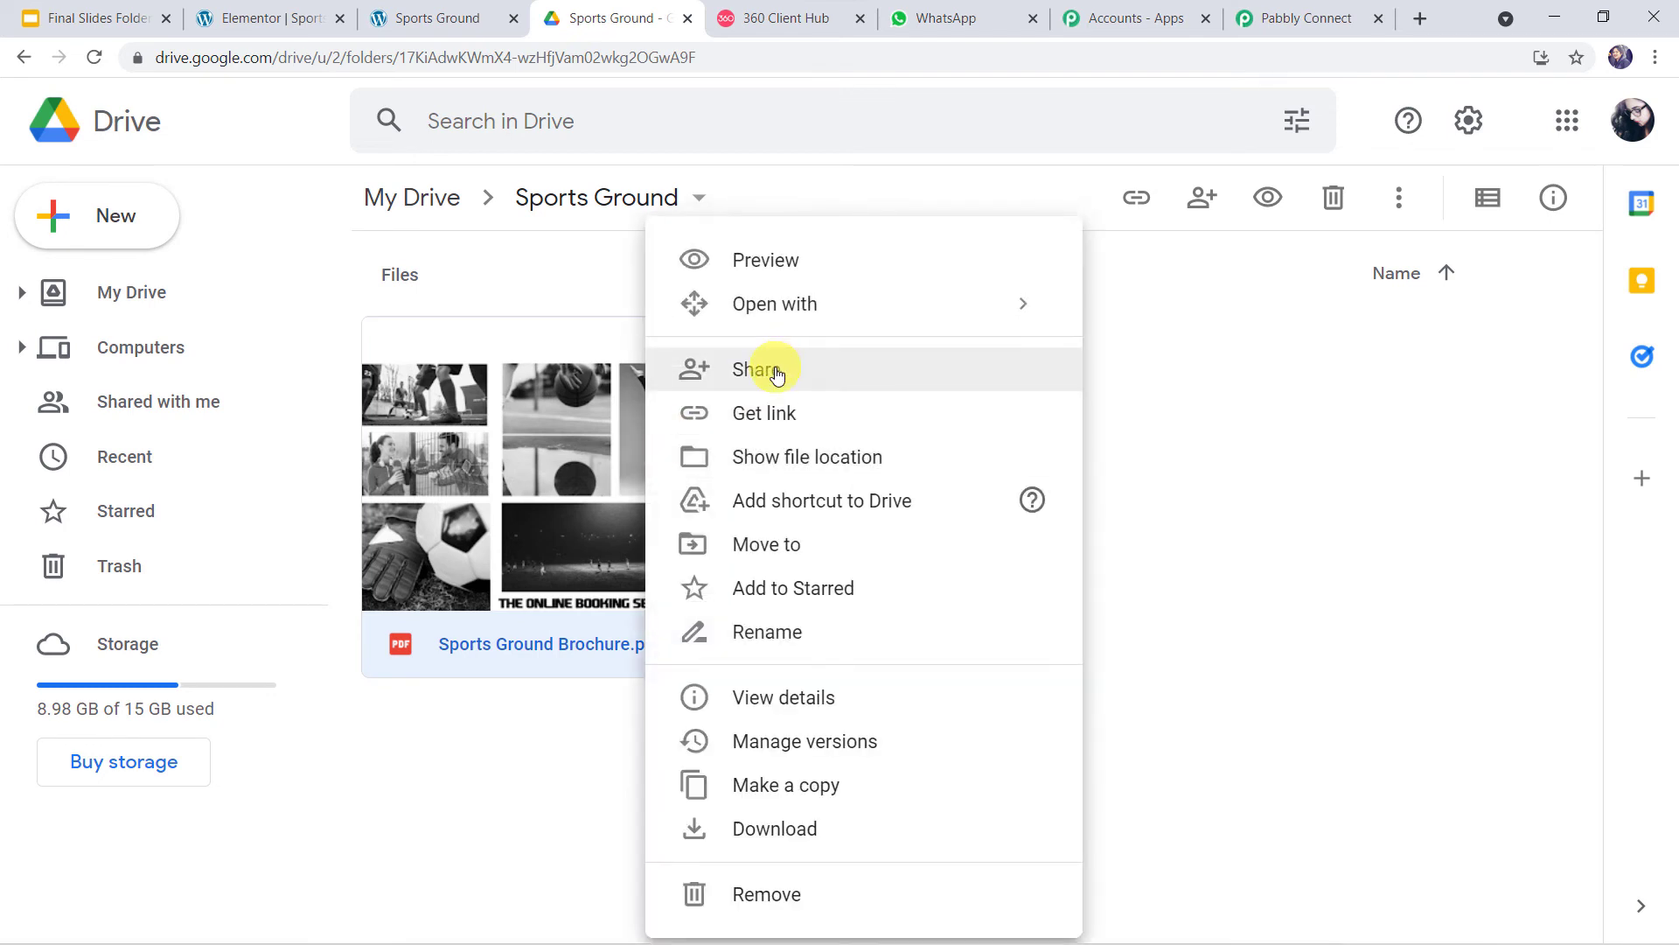
{"action": "left_click", "coordinate": [759, 362]}
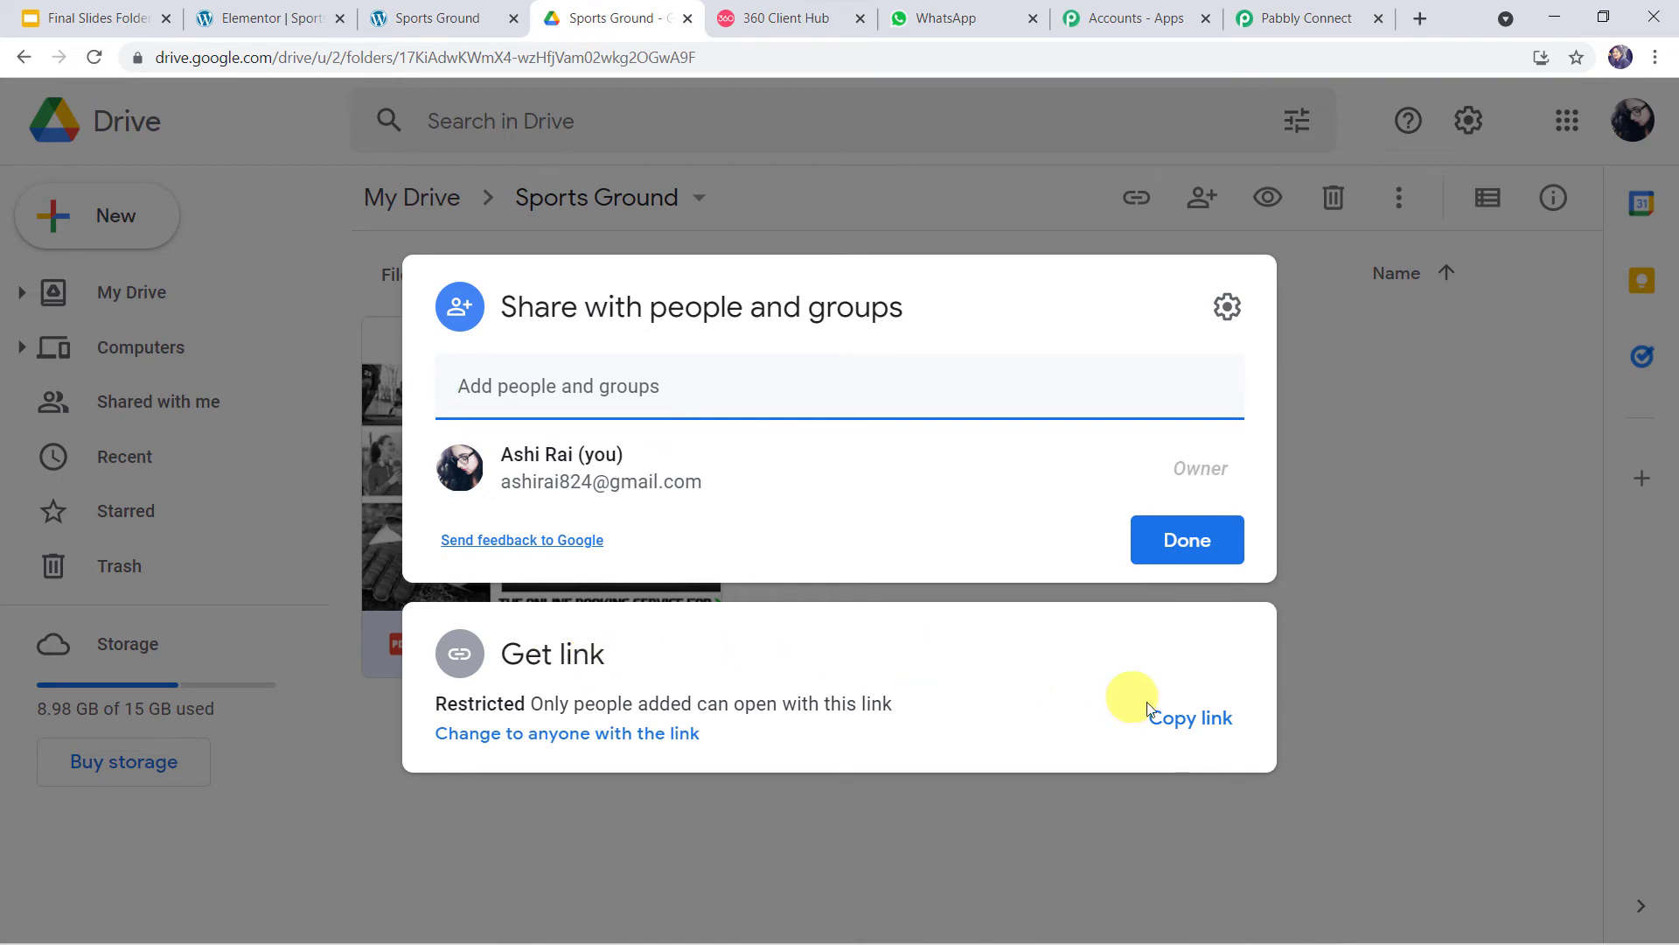
{"action": "left_click", "coordinate": [1178, 726]}
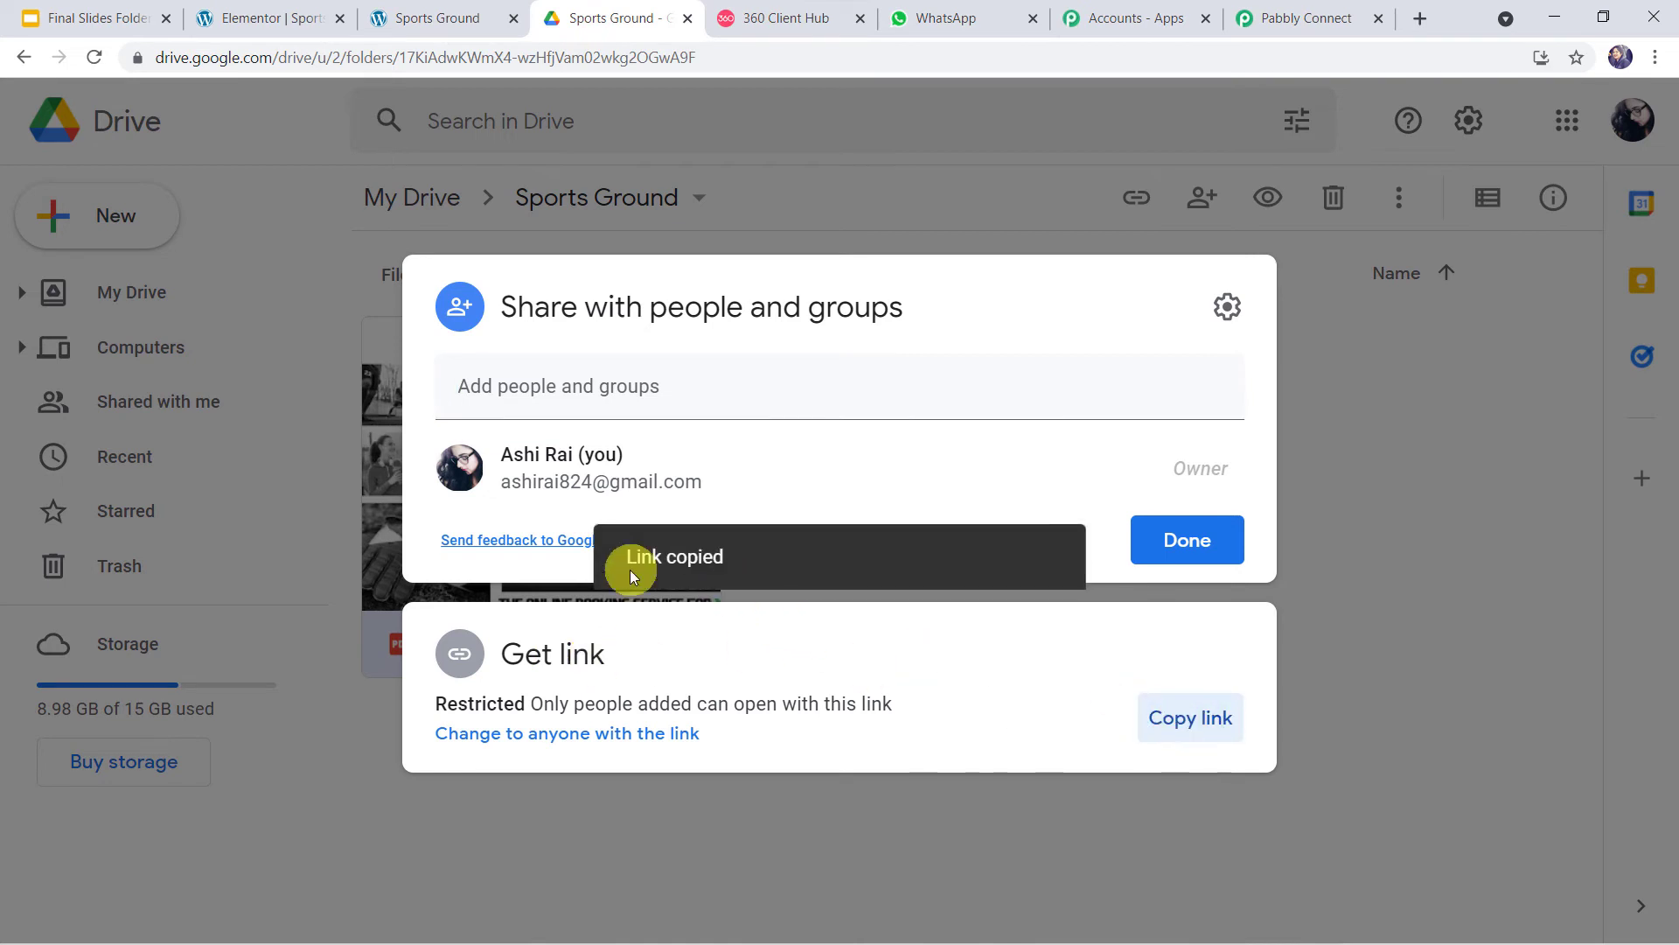
{"action": "left_click", "coordinate": [1312, 17]}
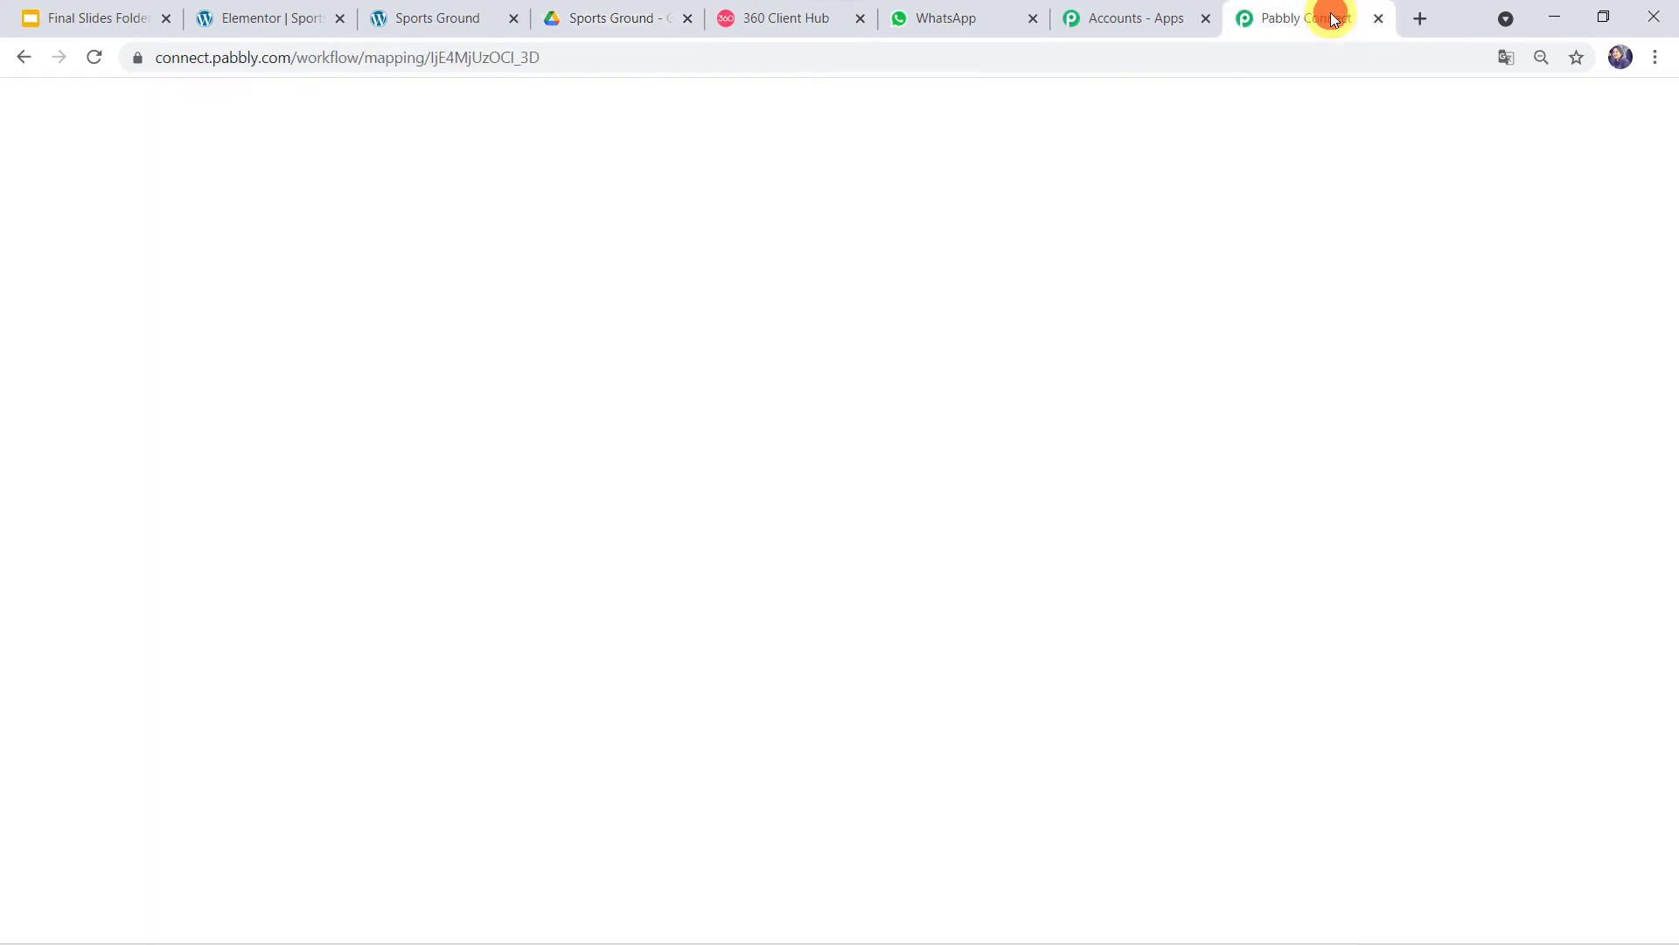
- Paste the Sports Ground Brochure.pdf share link into Body Field 4
{"action": "scroll", "coordinate": [831, 239], "scroll_direction": "down", "scroll_amount": 1}
{"action": "left_click", "coordinate": [420, 456]}
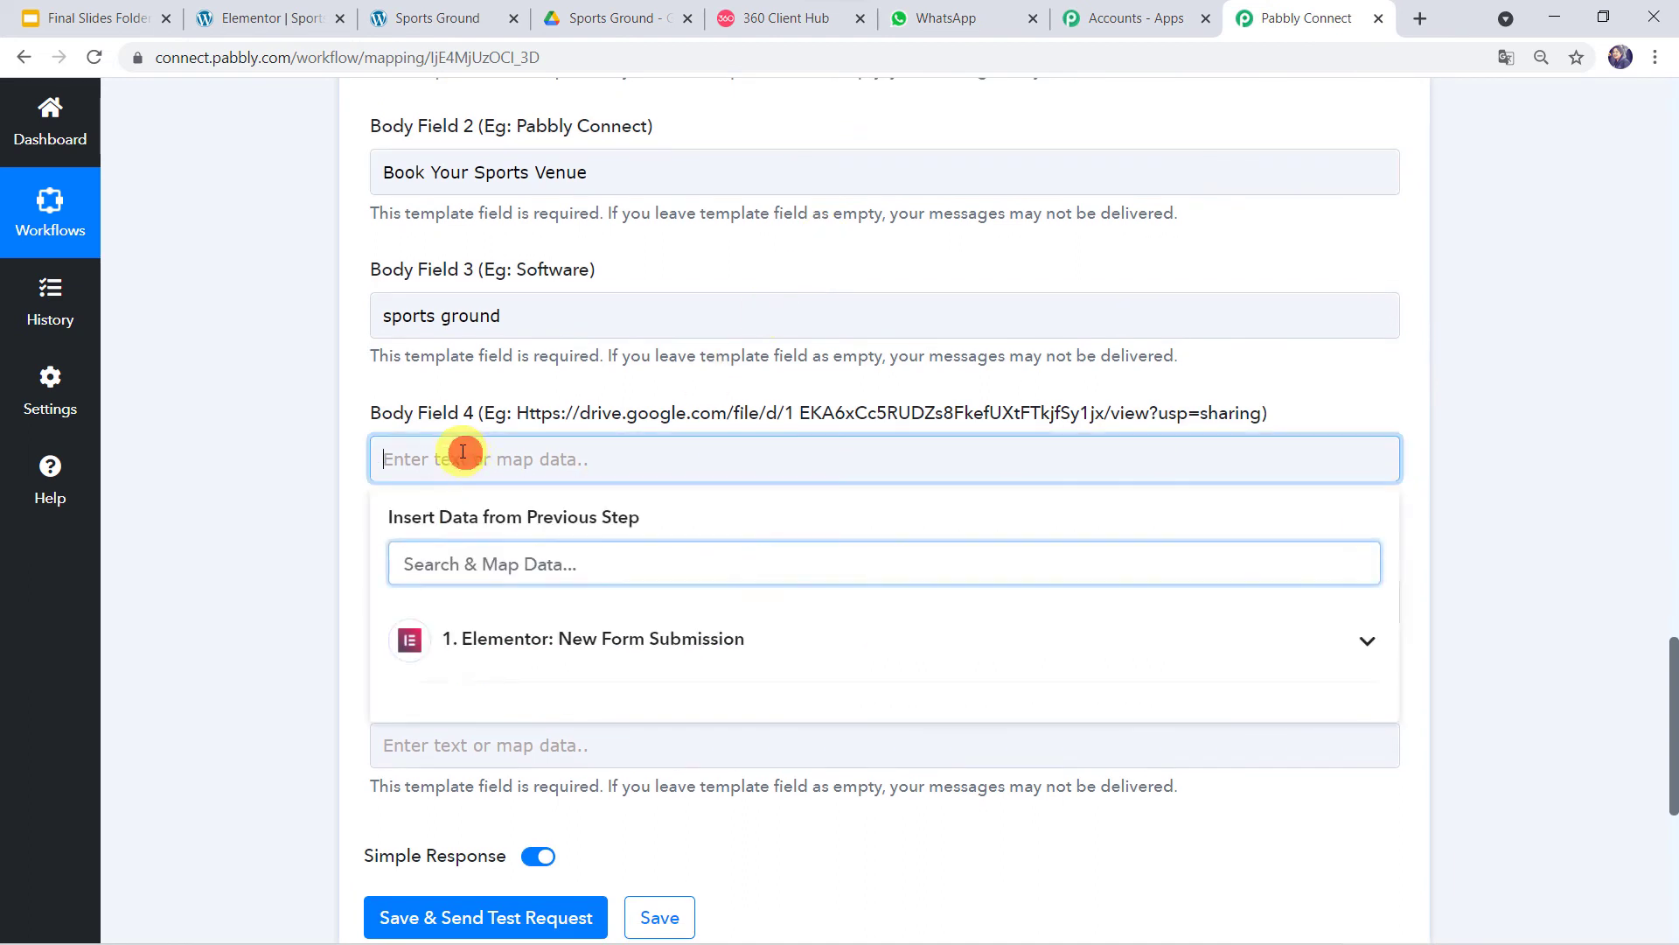
{"action": "right_click", "coordinate": [461, 453]}
{"action": "left_click", "coordinate": [563, 624]}
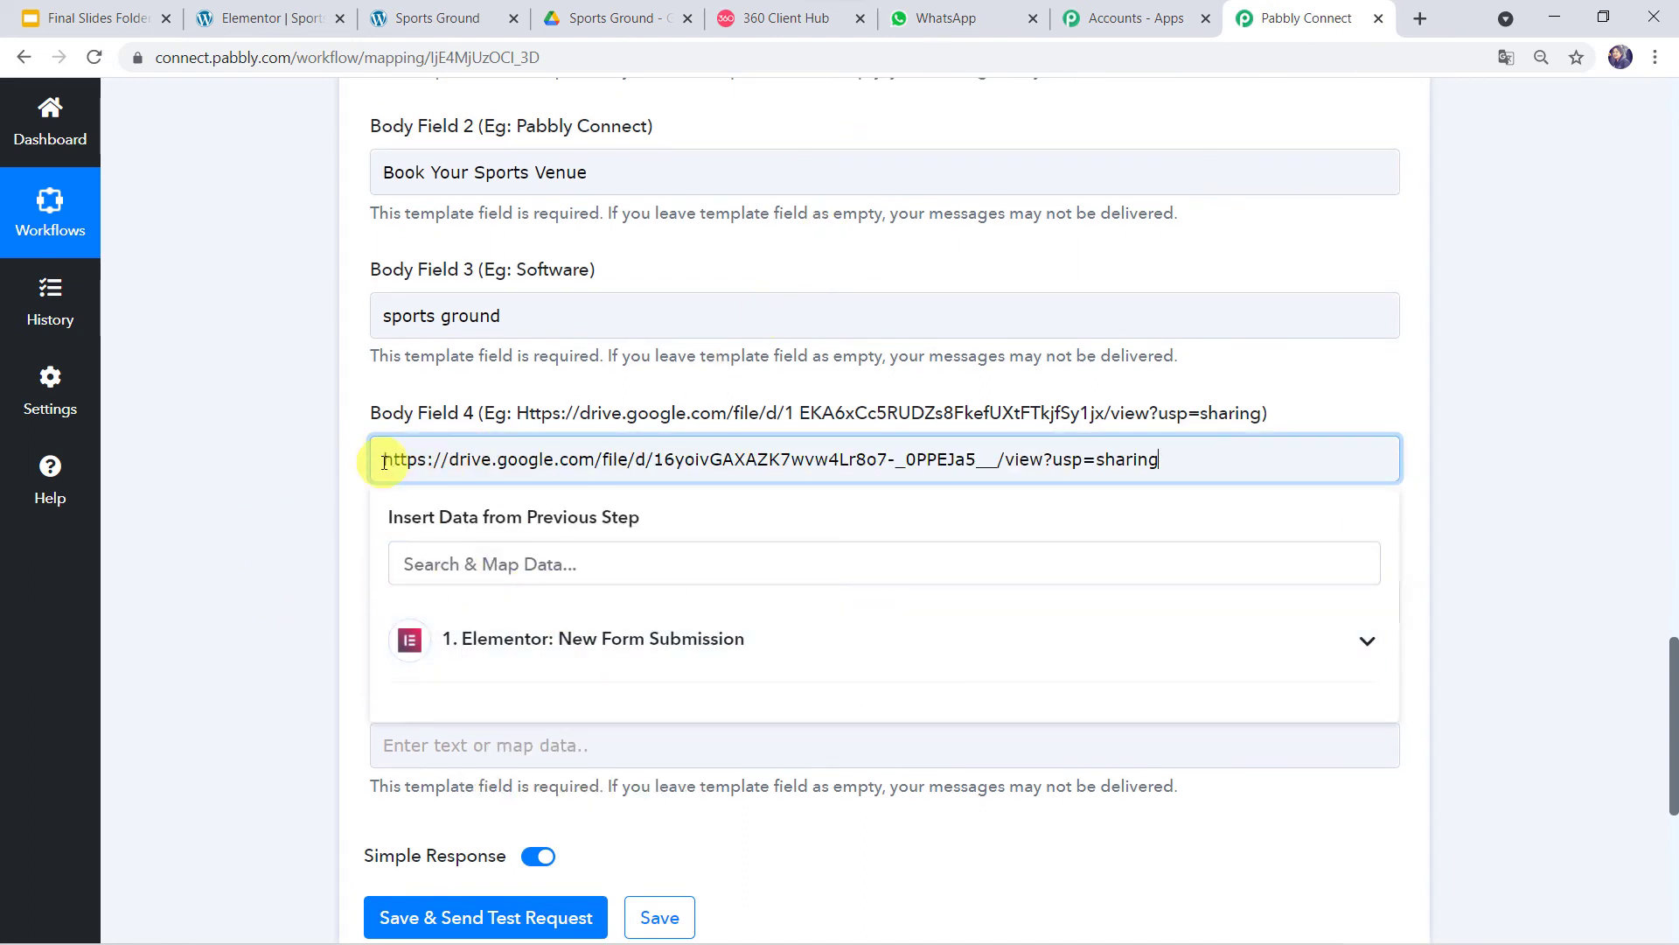
{"action": "left_click", "coordinate": [615, 18]}
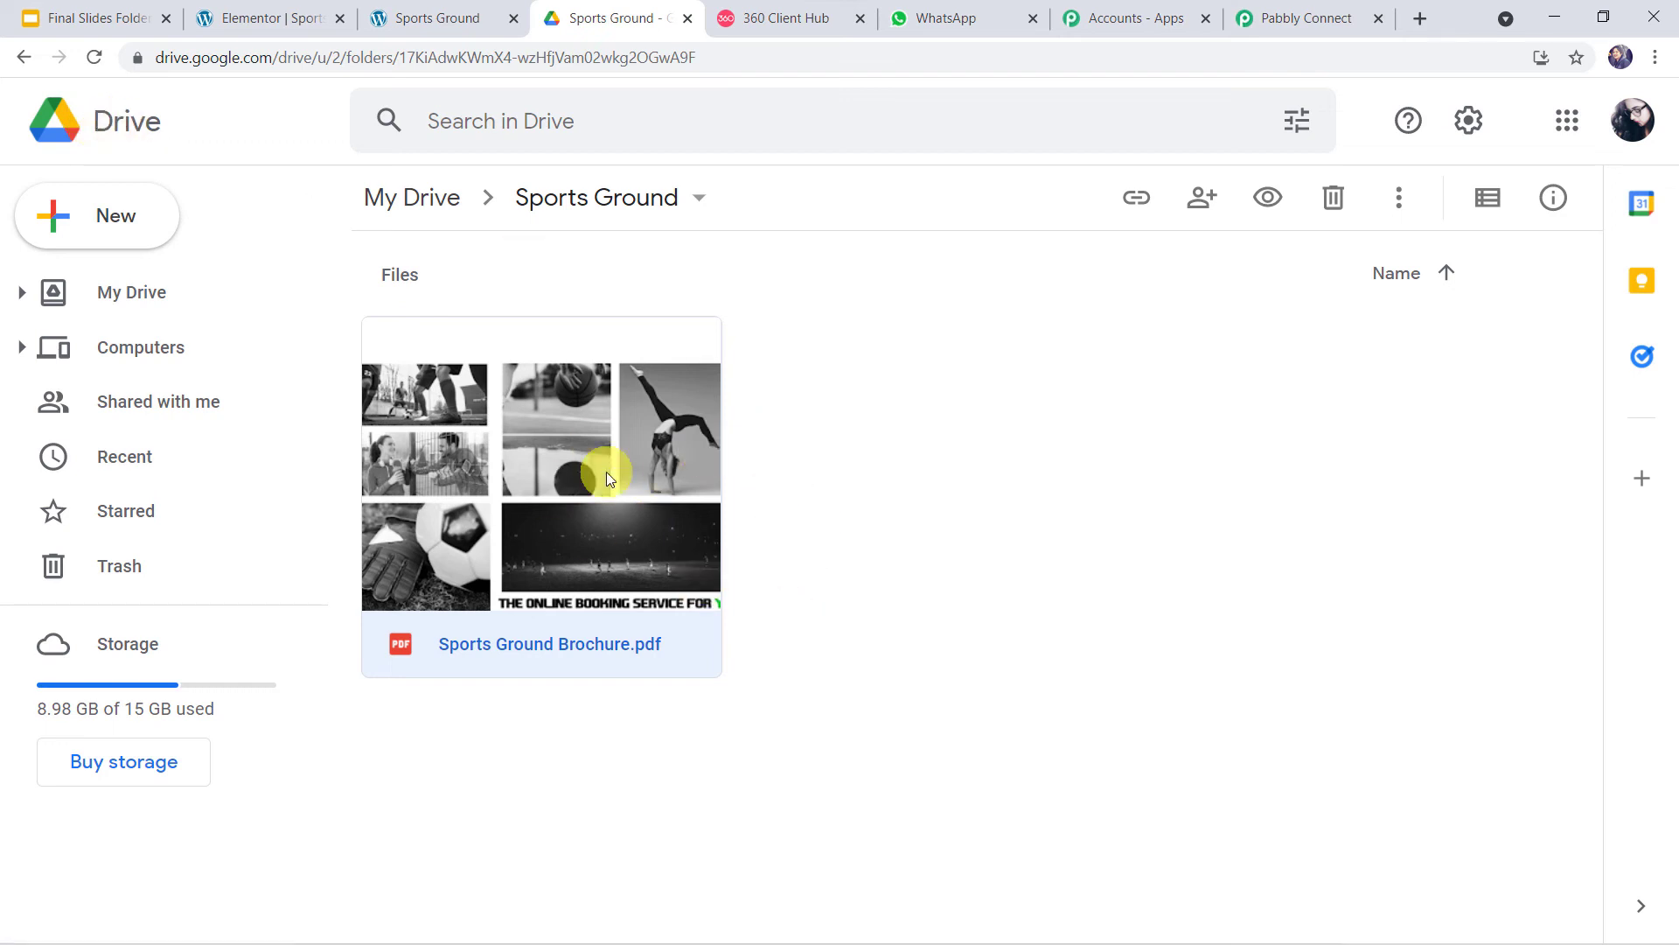
{"action": "left_click", "coordinate": [1268, 16]}
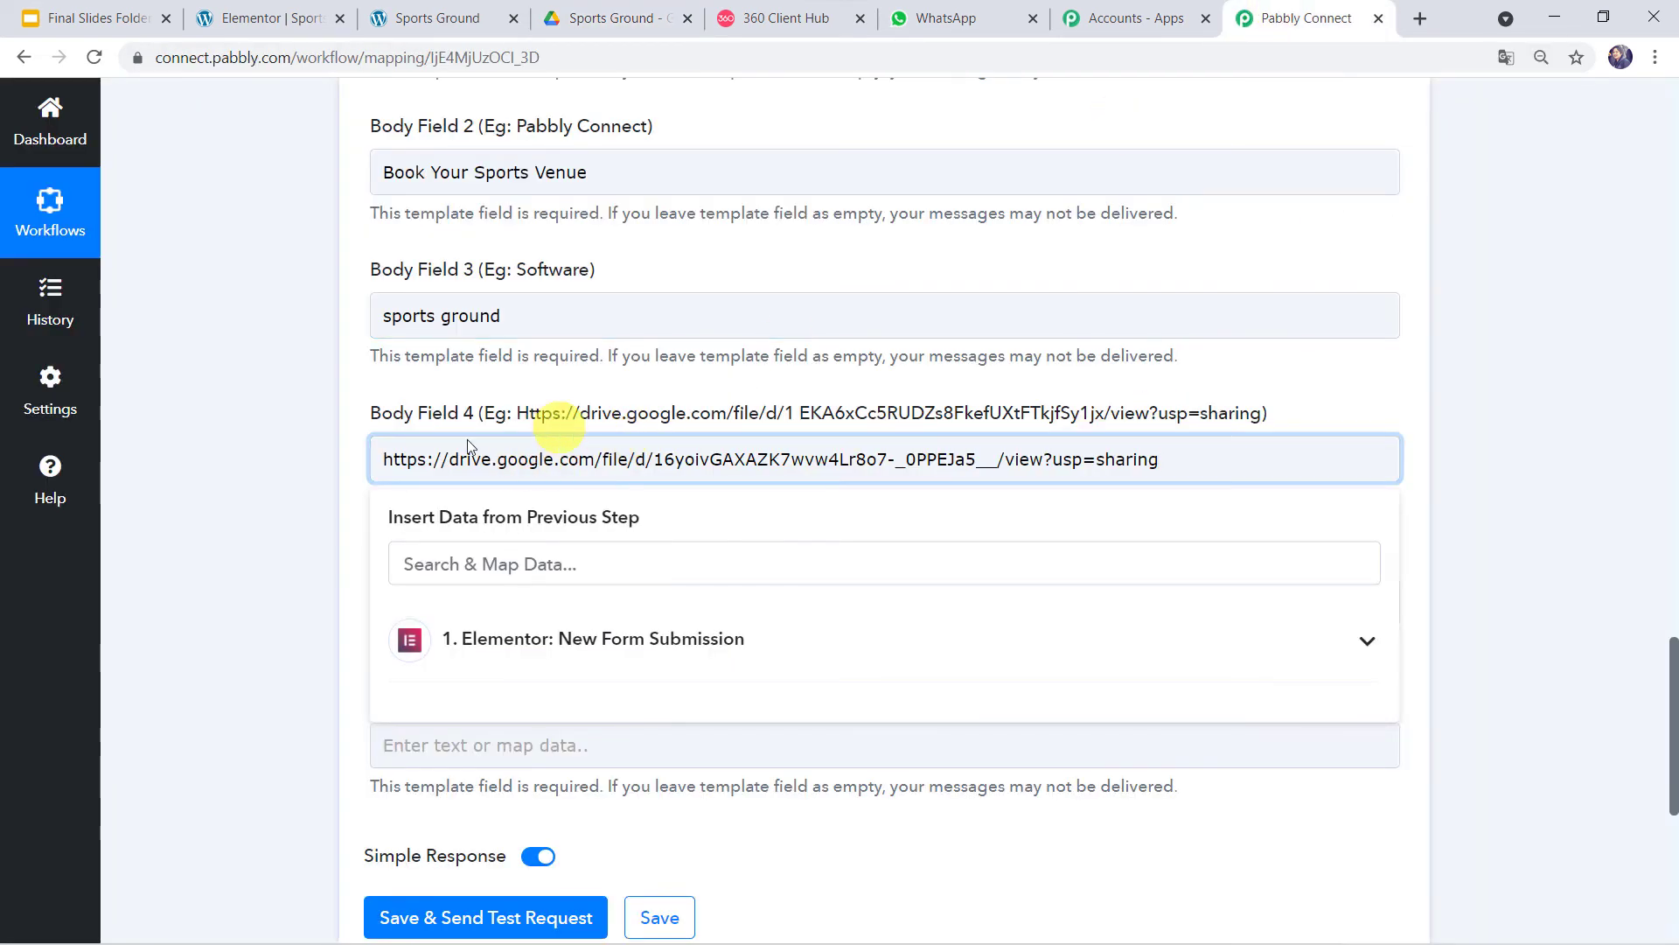
{"action": "left_click", "coordinate": [215, 497]}
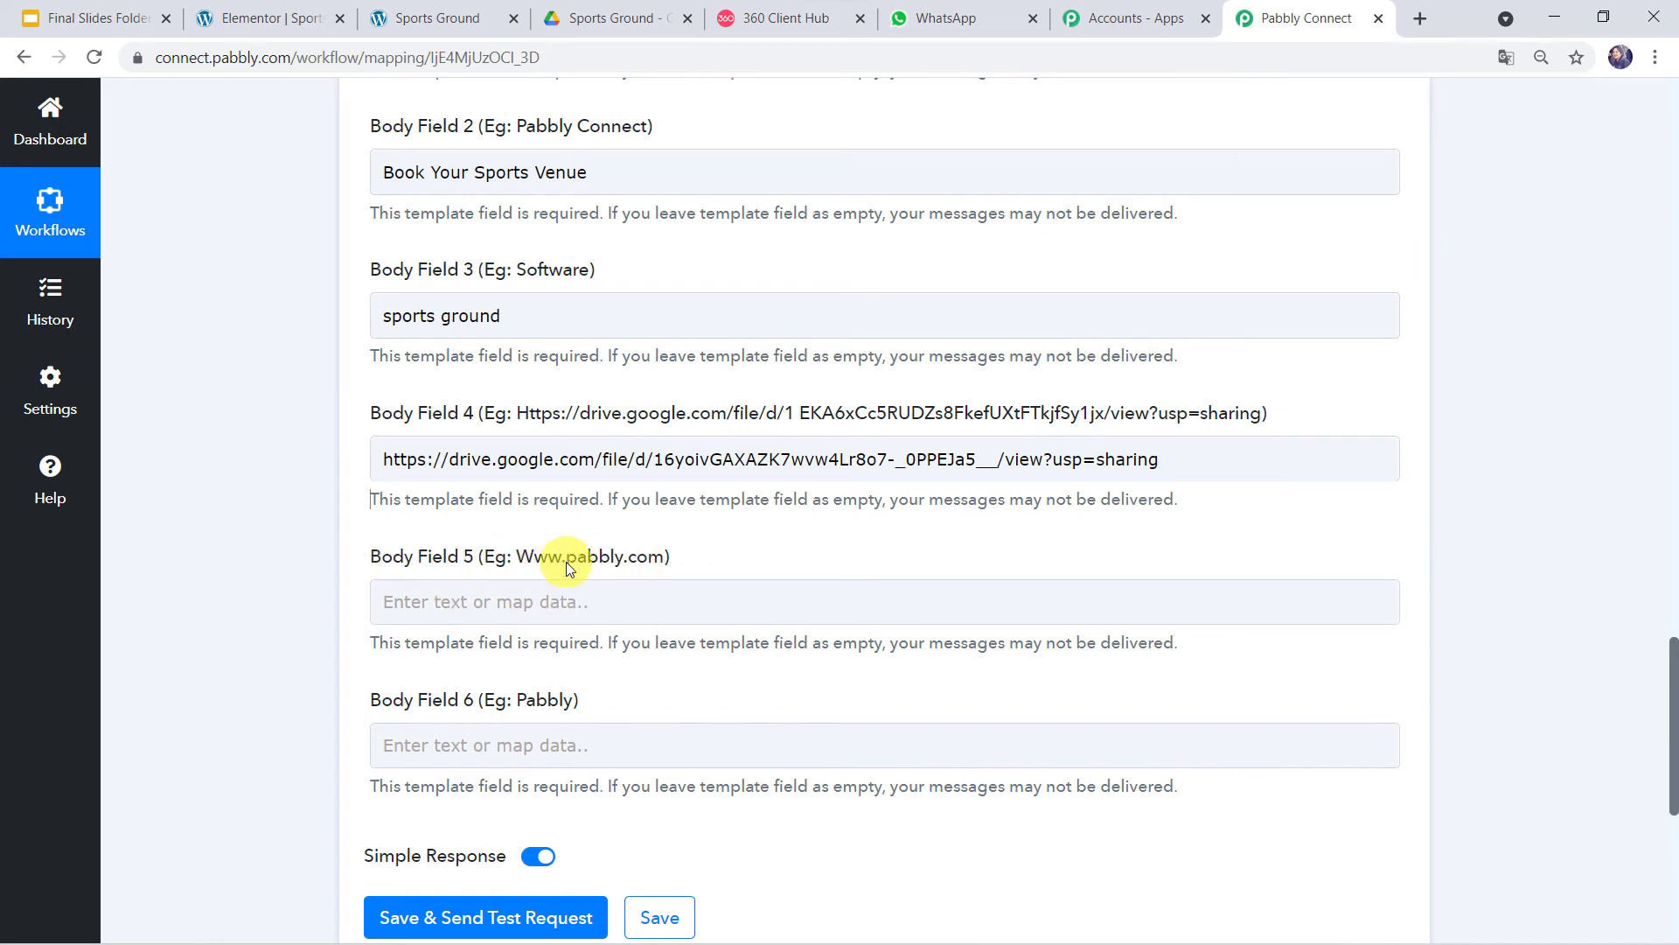
{"action": "left_click", "coordinate": [813, 37]}
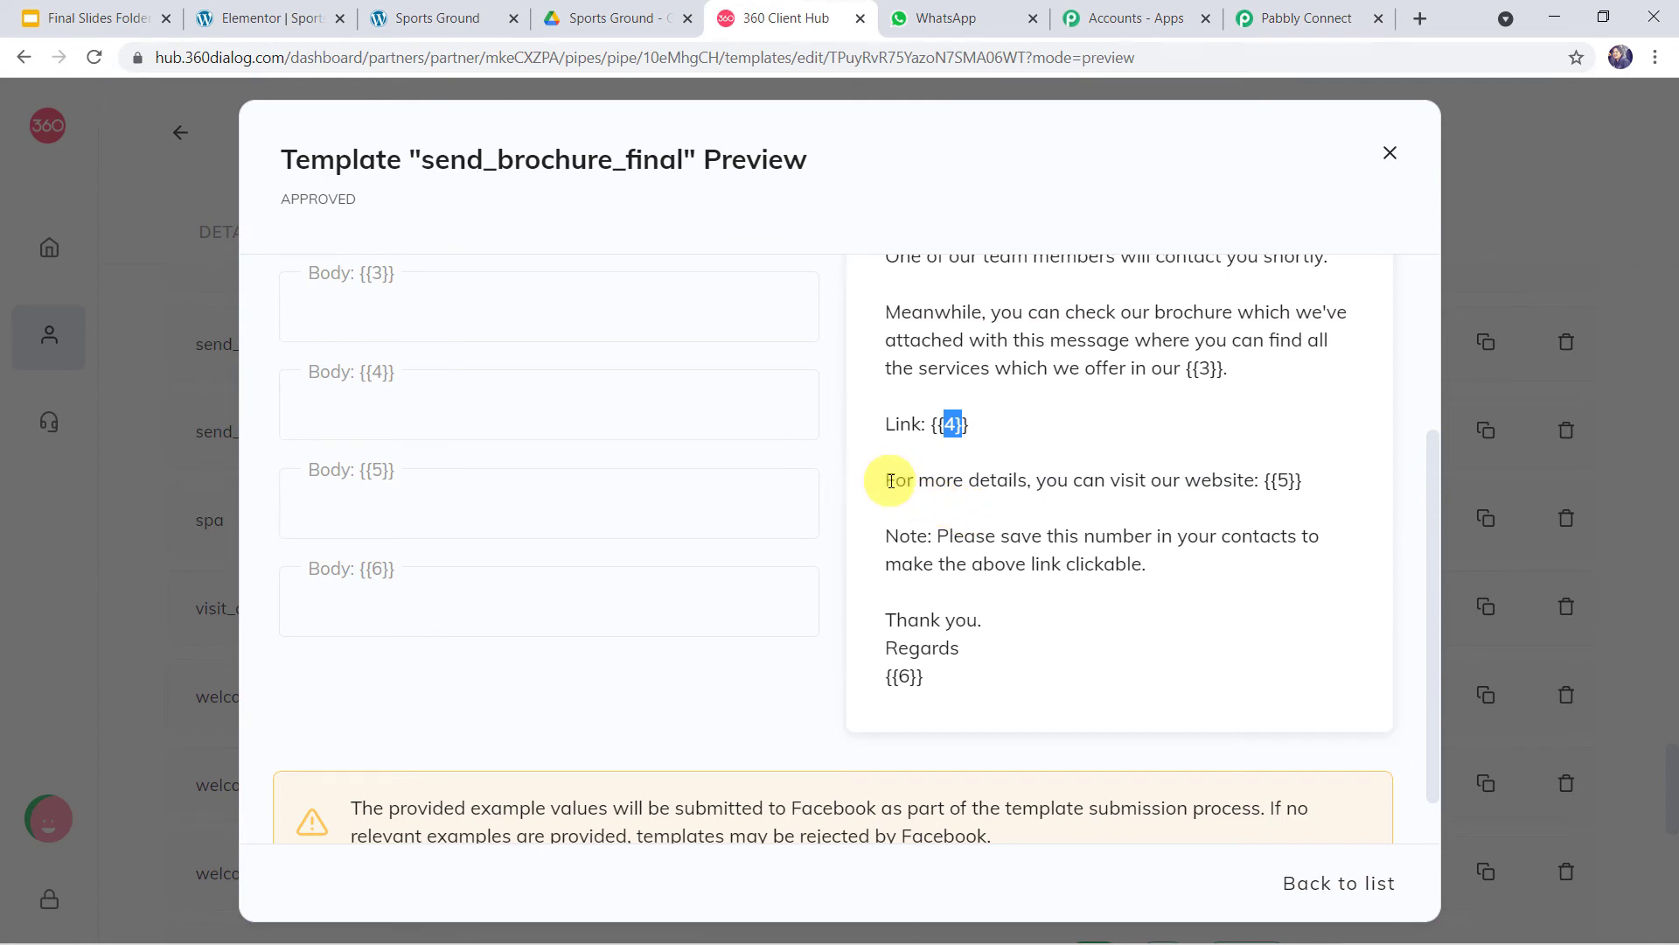
{"action": "left_click_drag", "start_coordinate": [1282, 478], "coordinate": [1289, 481]}
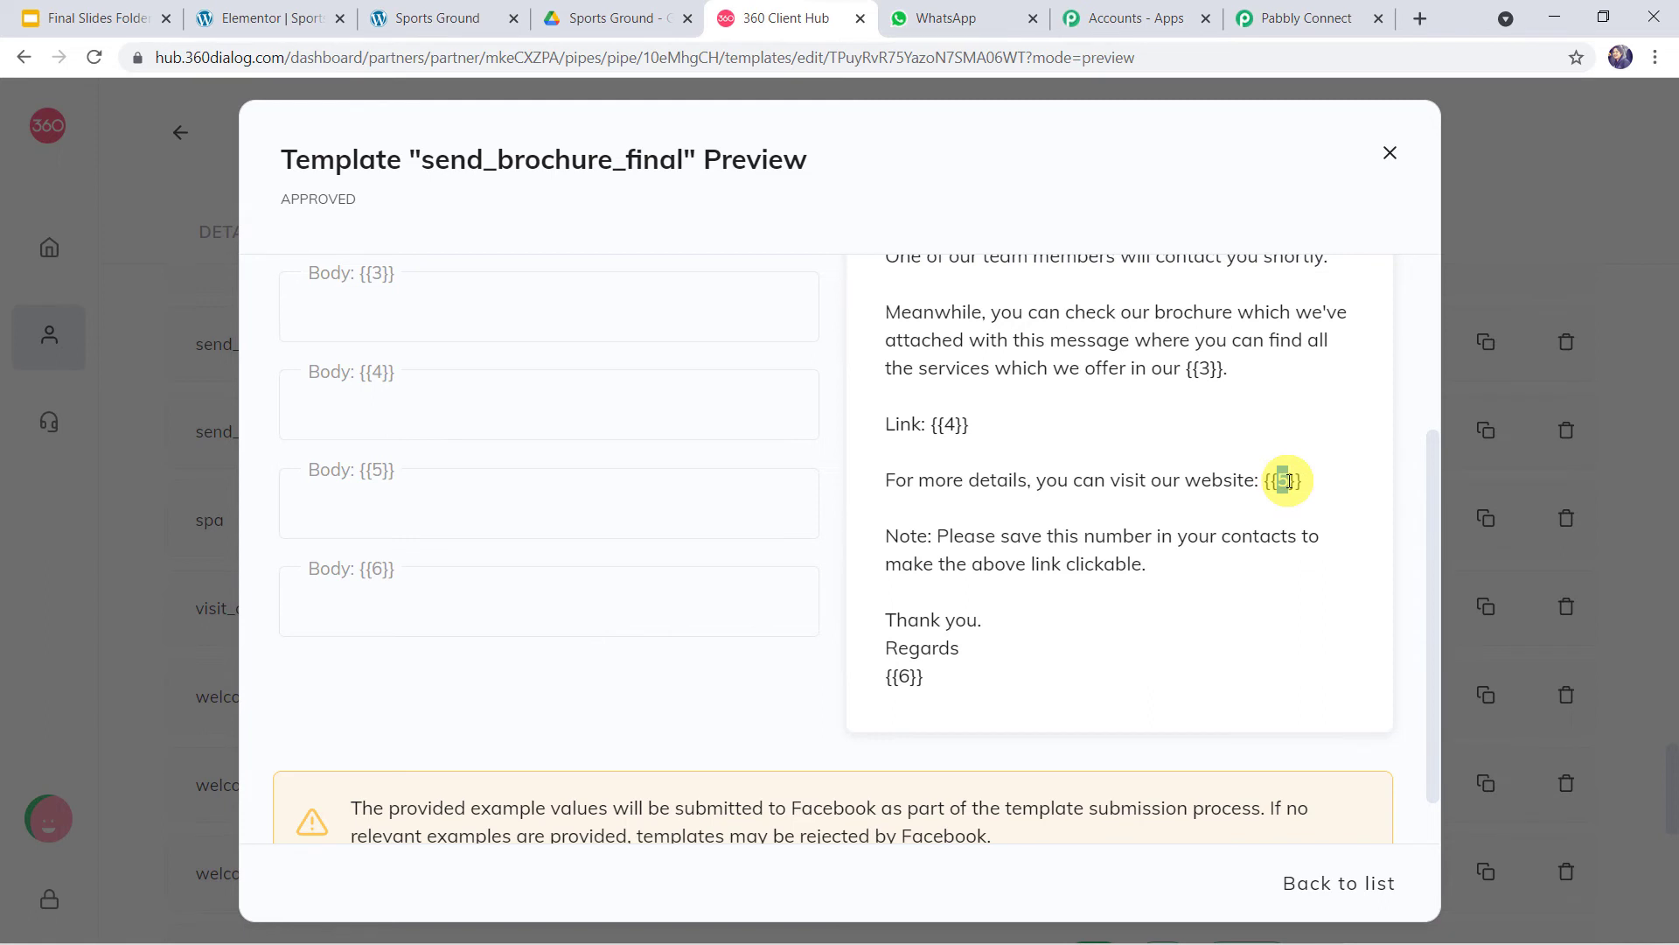
{"action": "left_click", "coordinate": [464, 21]}
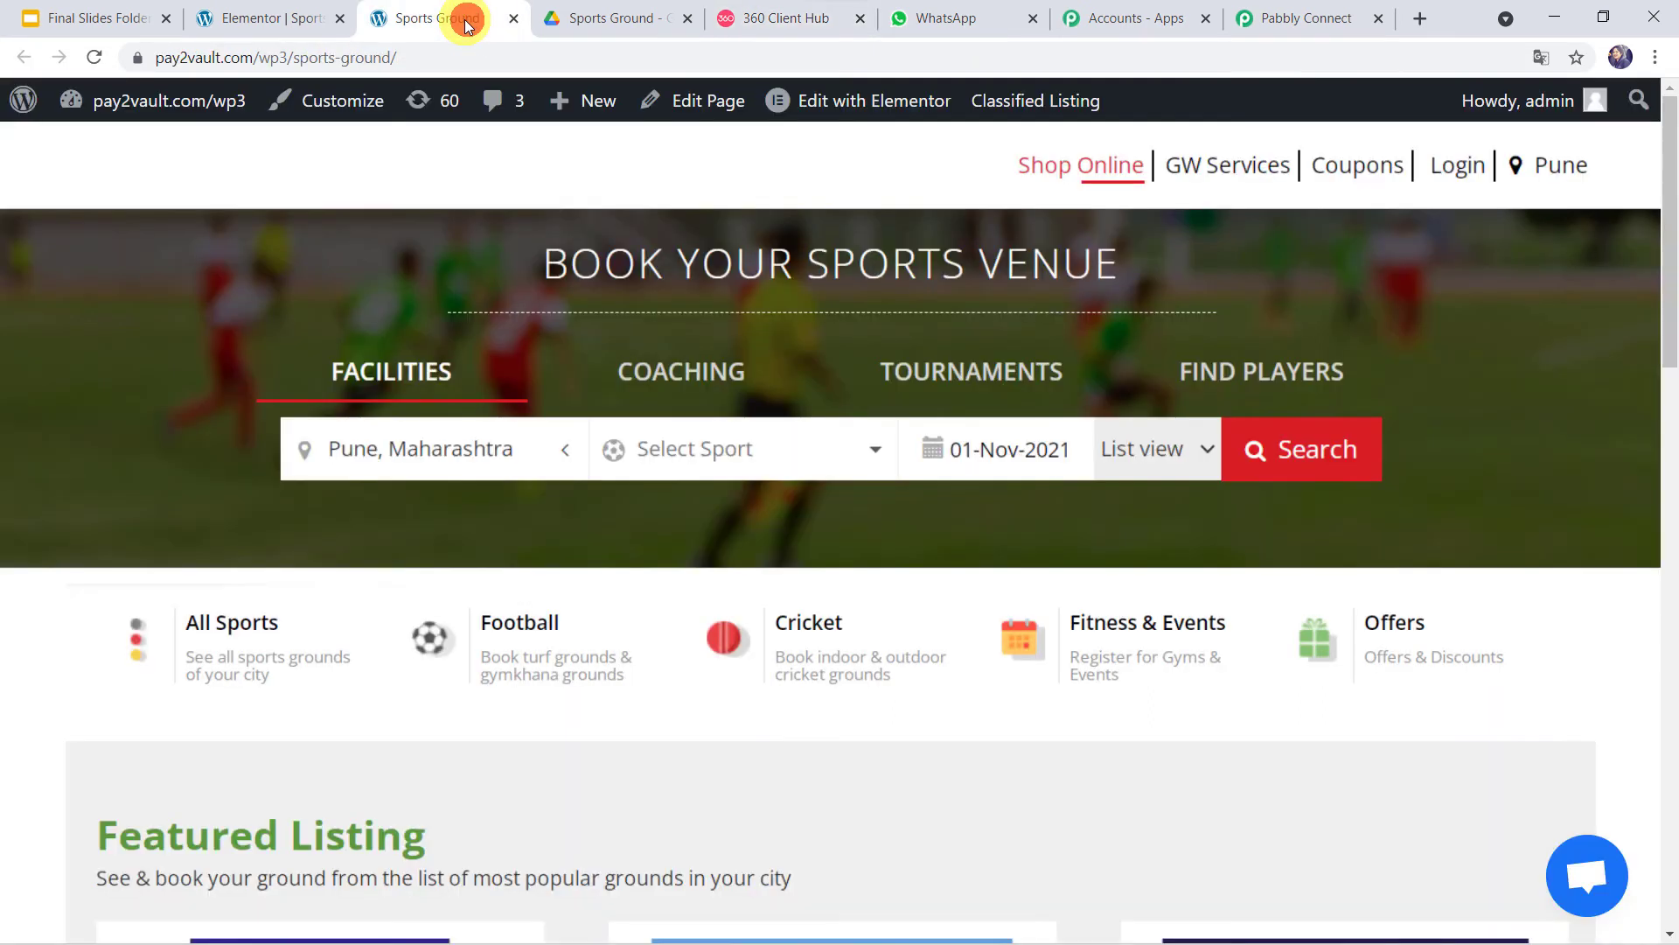
{"action": "left_click", "coordinate": [438, 57]}
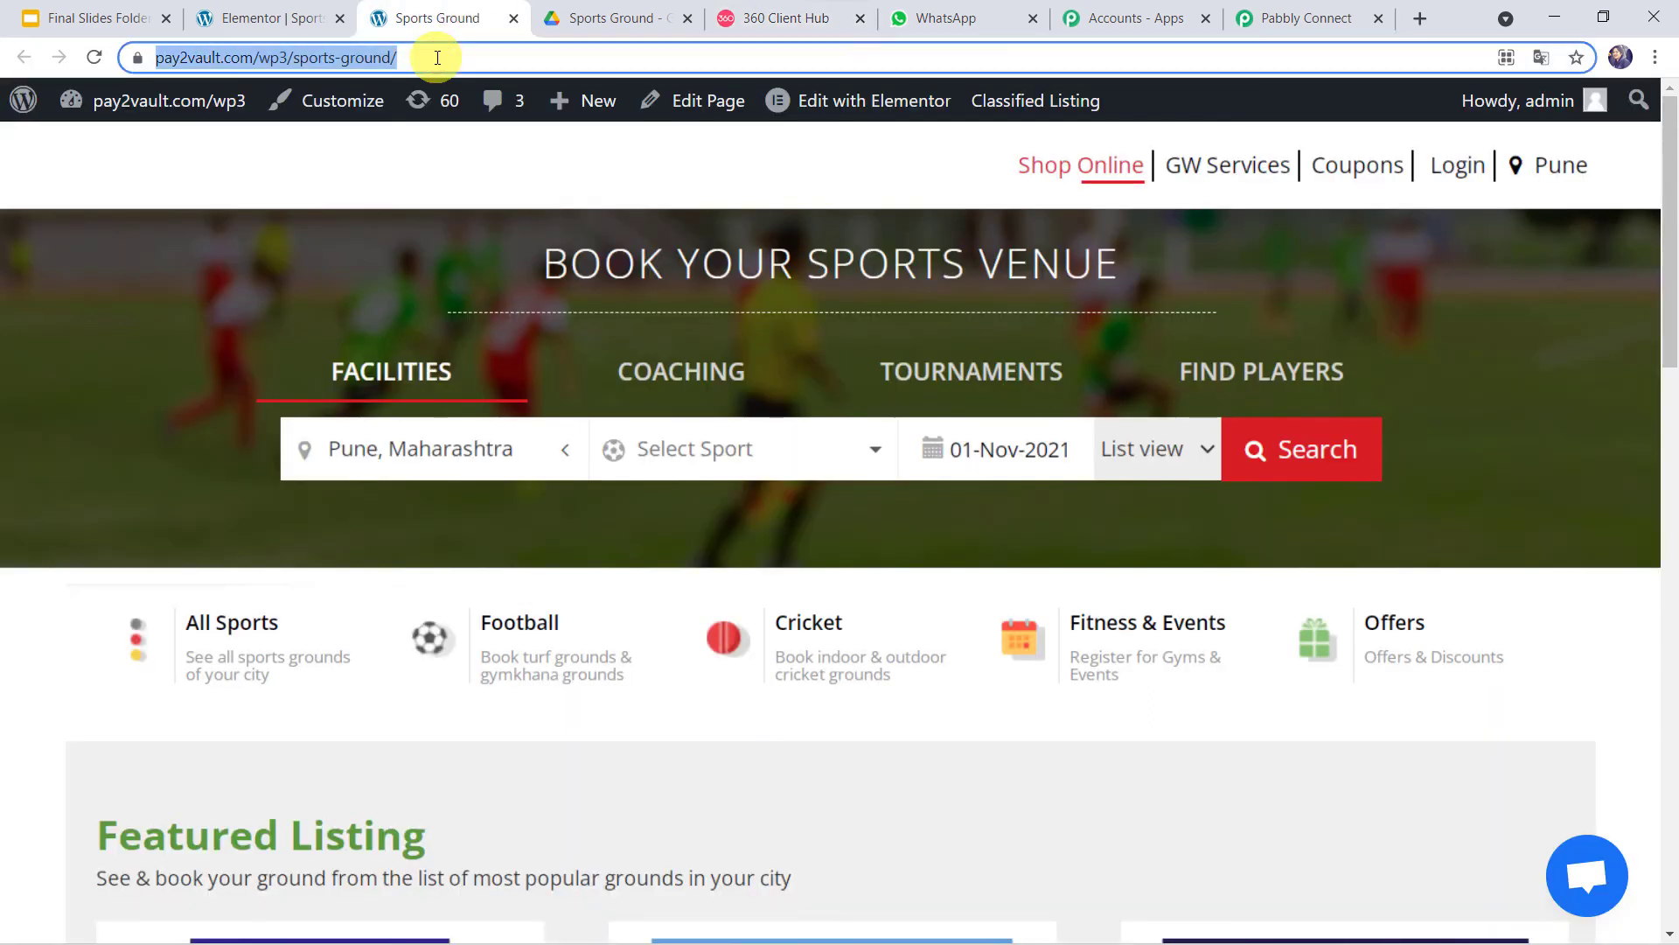
{"action": "left_click", "coordinate": [1307, 19]}
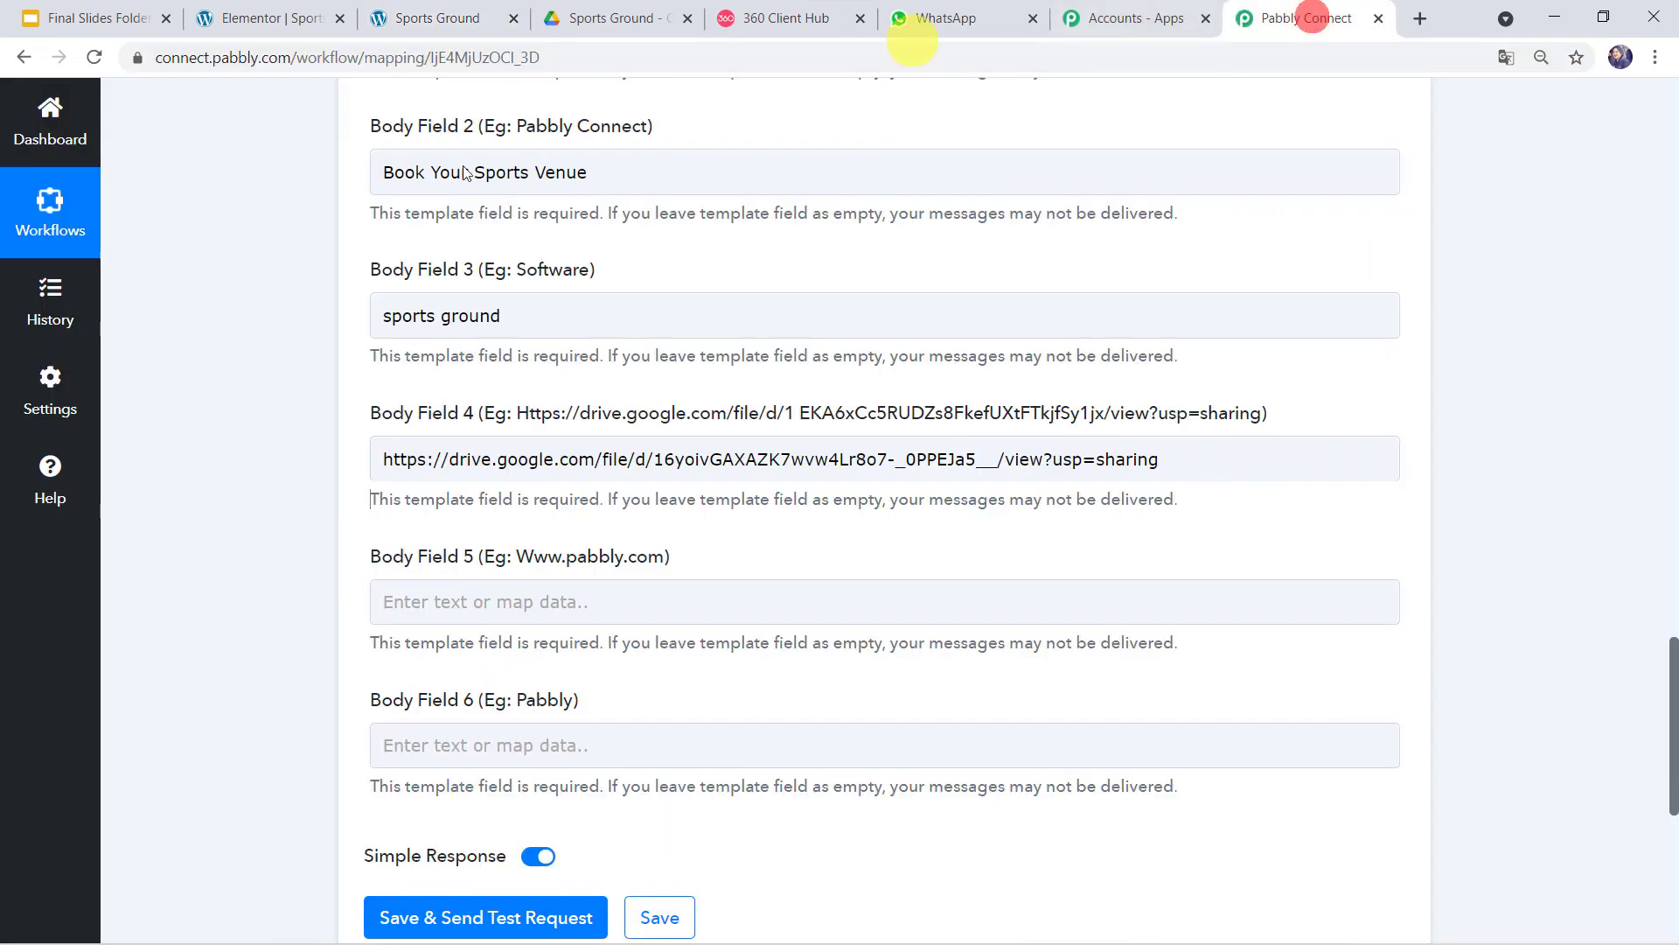
{"action": "left_click", "coordinate": [450, 600]}
{"action": "key", "text": "ctrl+v"}
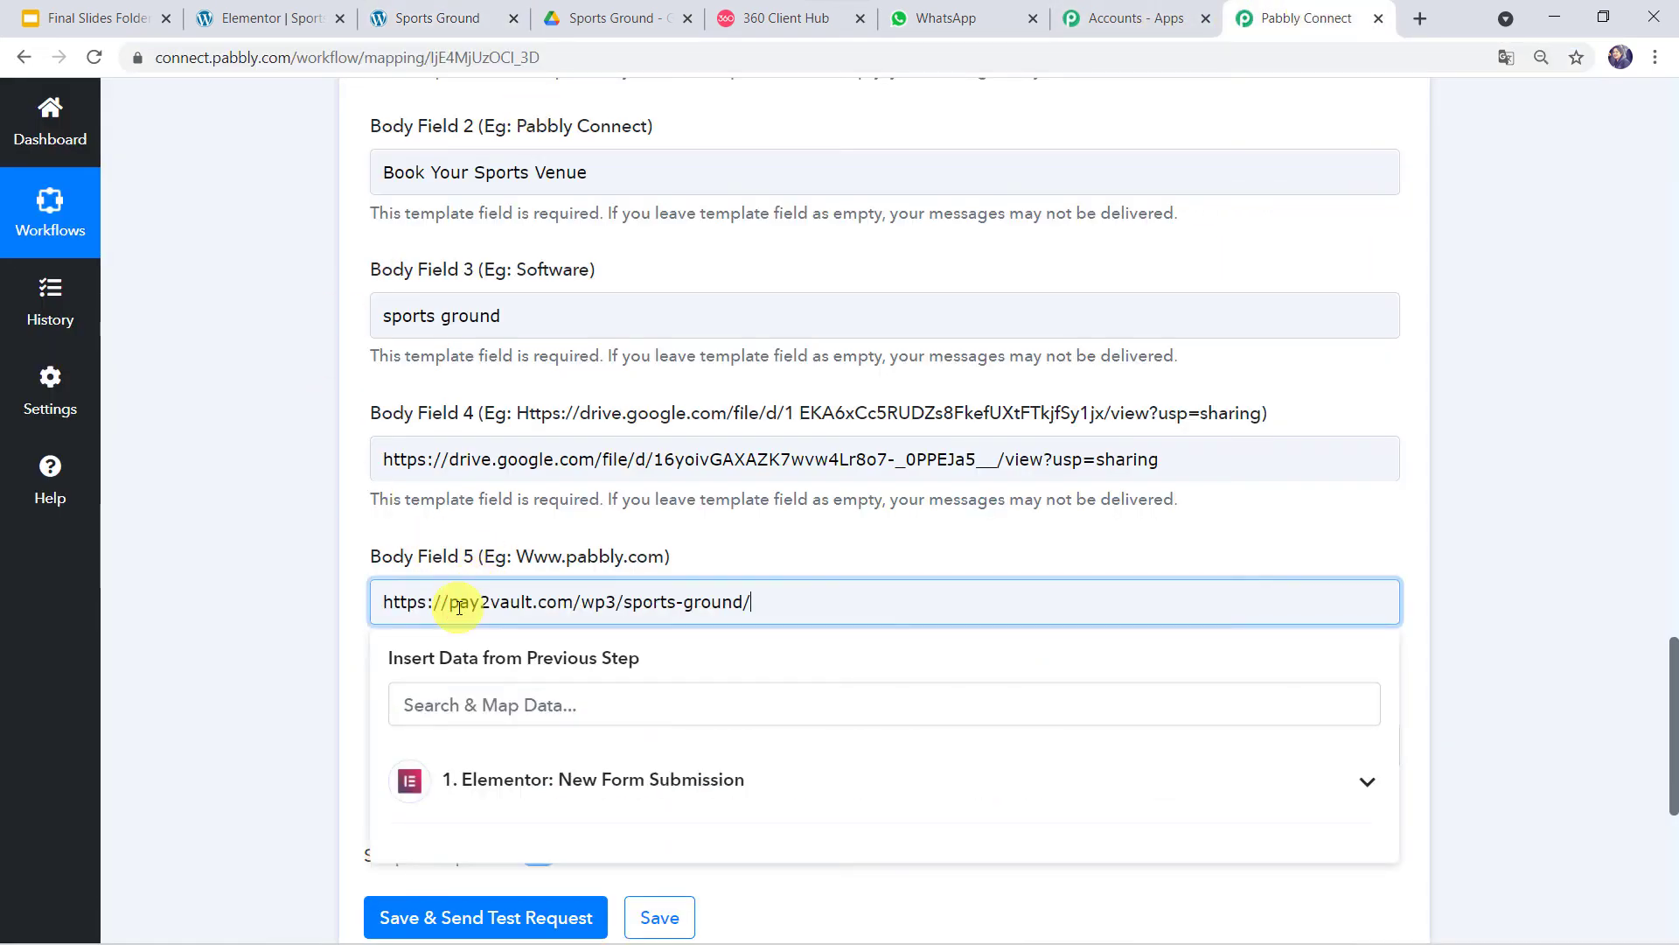
{"action": "left_click", "coordinate": [334, 630]}
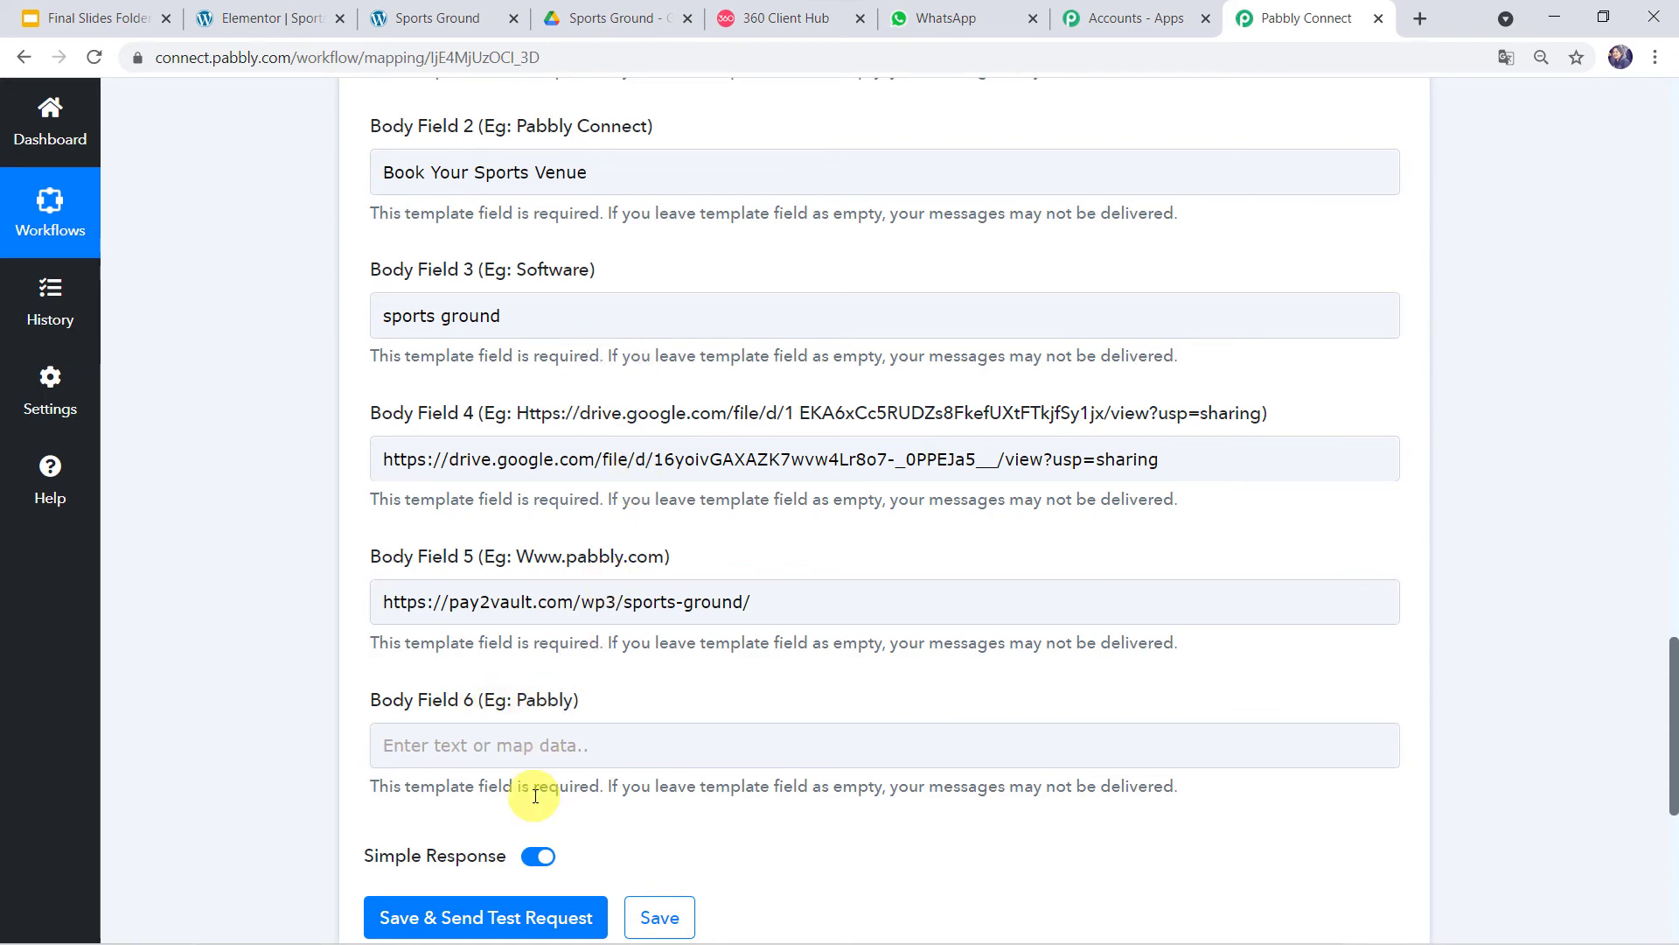
- Copy 'Book Your Sports Venue' and paste it into Body Field 6 for the Regards placeholder
{"action": "left_click", "coordinate": [775, 21]}
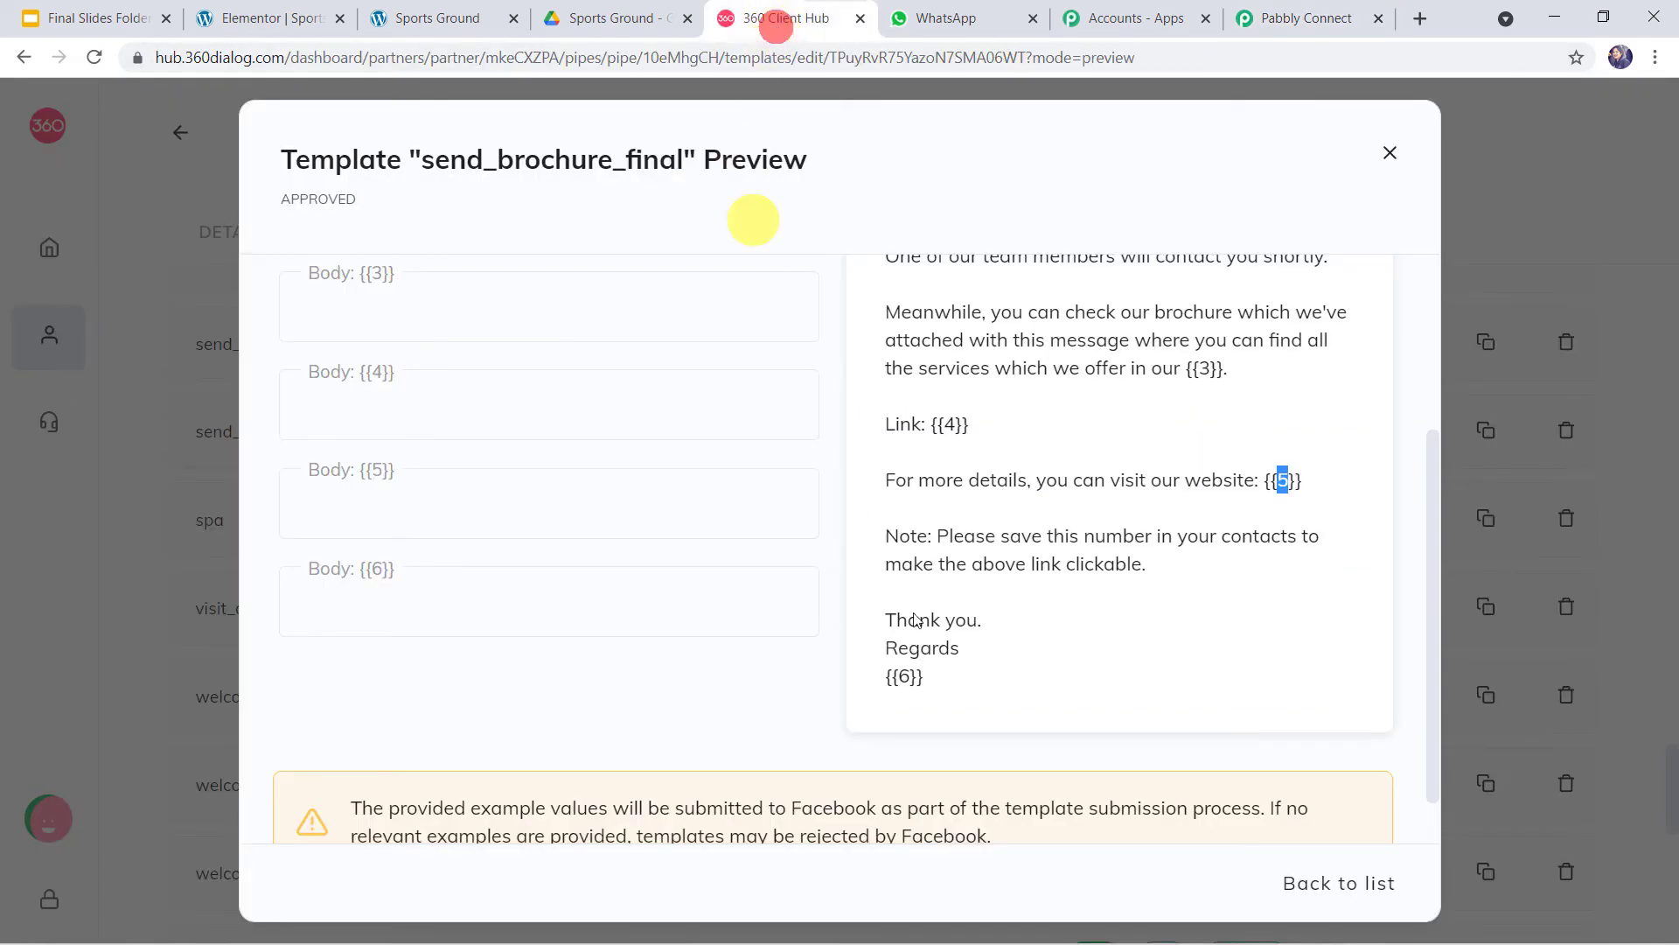
{"action": "double_click", "coordinate": [903, 676]}
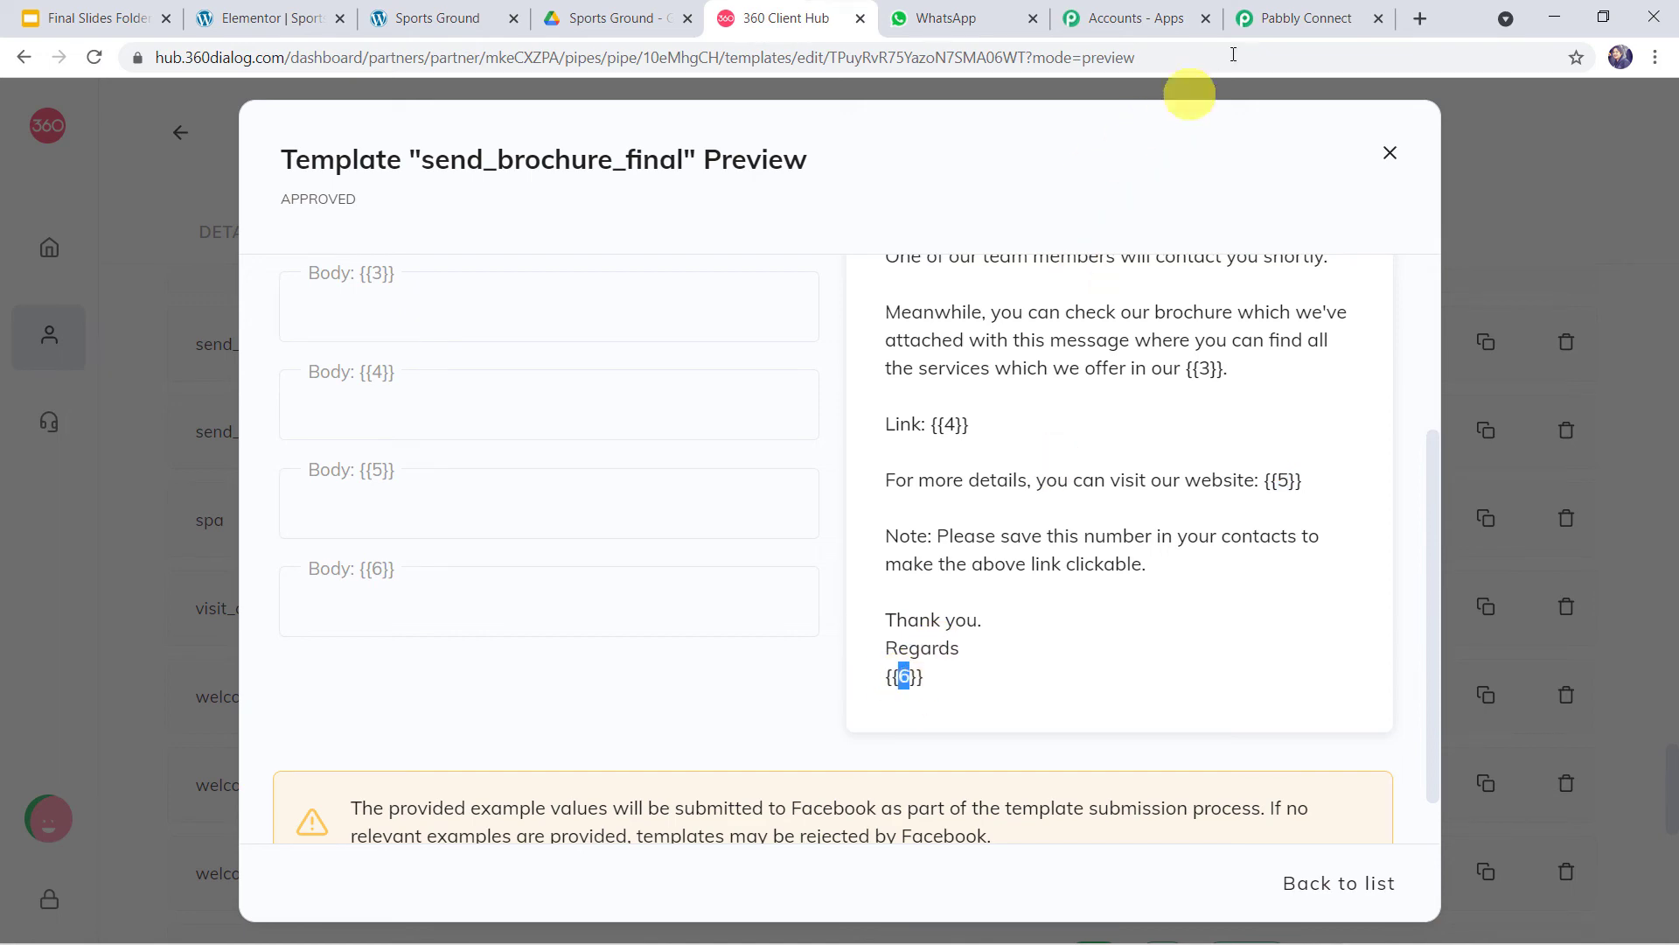
{"action": "left_click", "coordinate": [1316, 19]}
{"action": "scroll", "coordinate": [723, 353], "scroll_direction": "up", "scroll_amount": 1}
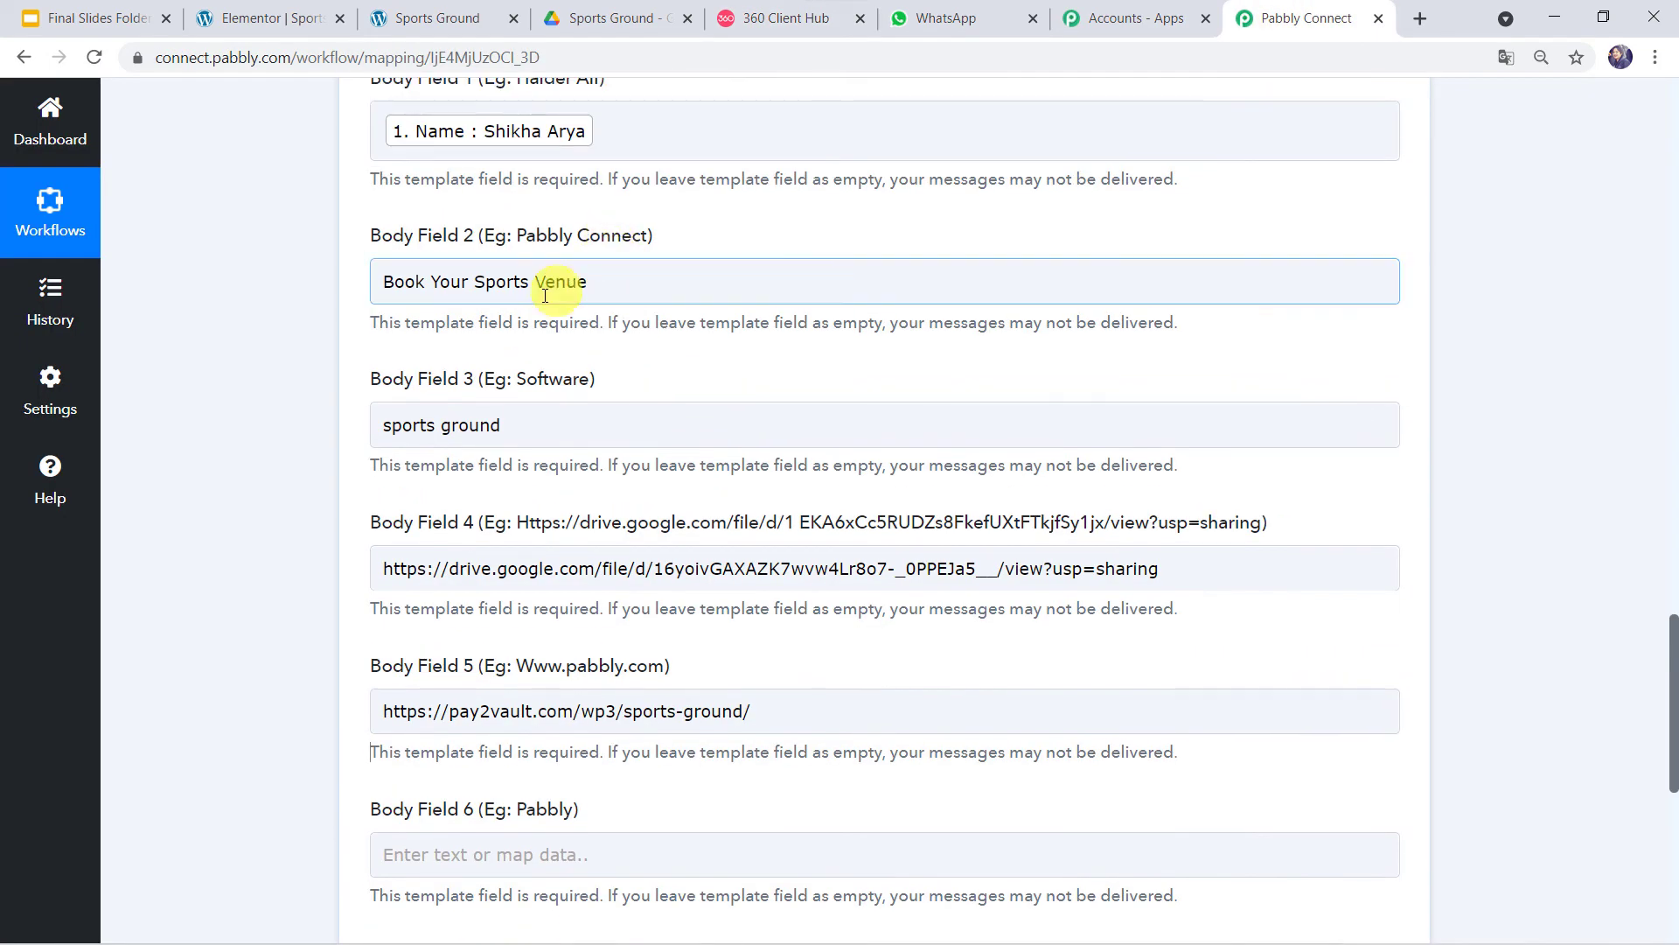
{"action": "triple_click", "coordinate": [627, 281]}
{"action": "key", "text": "ctrl+c"}
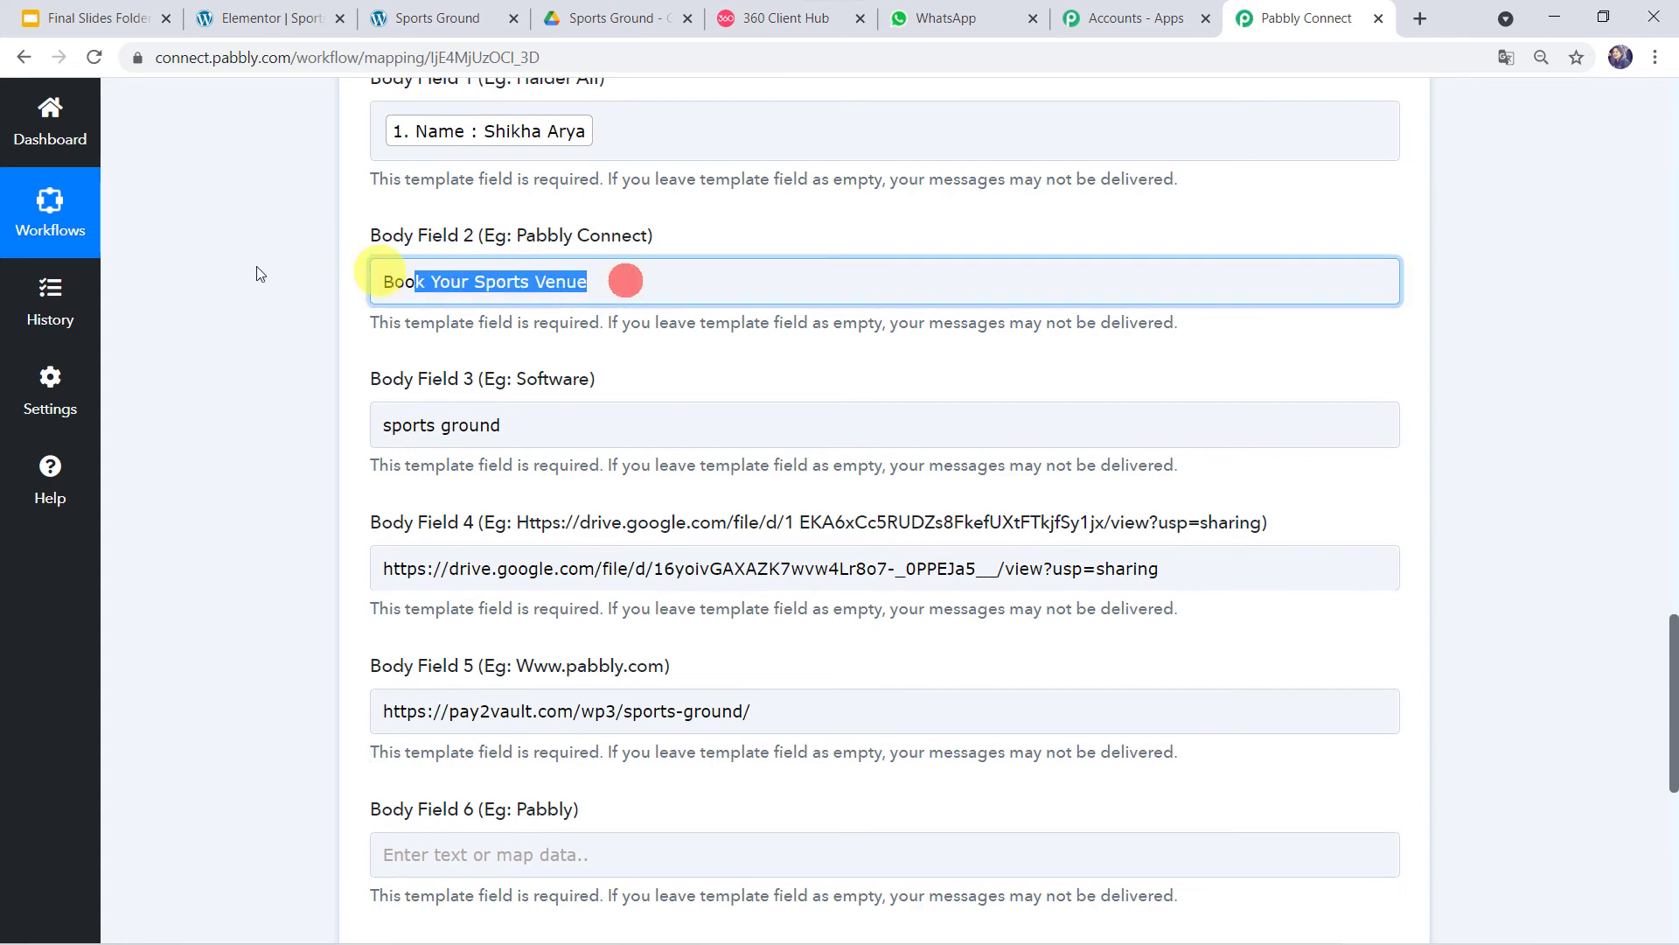
{"action": "scroll", "coordinate": [298, 392], "scroll_direction": "down", "scroll_amount": 4}
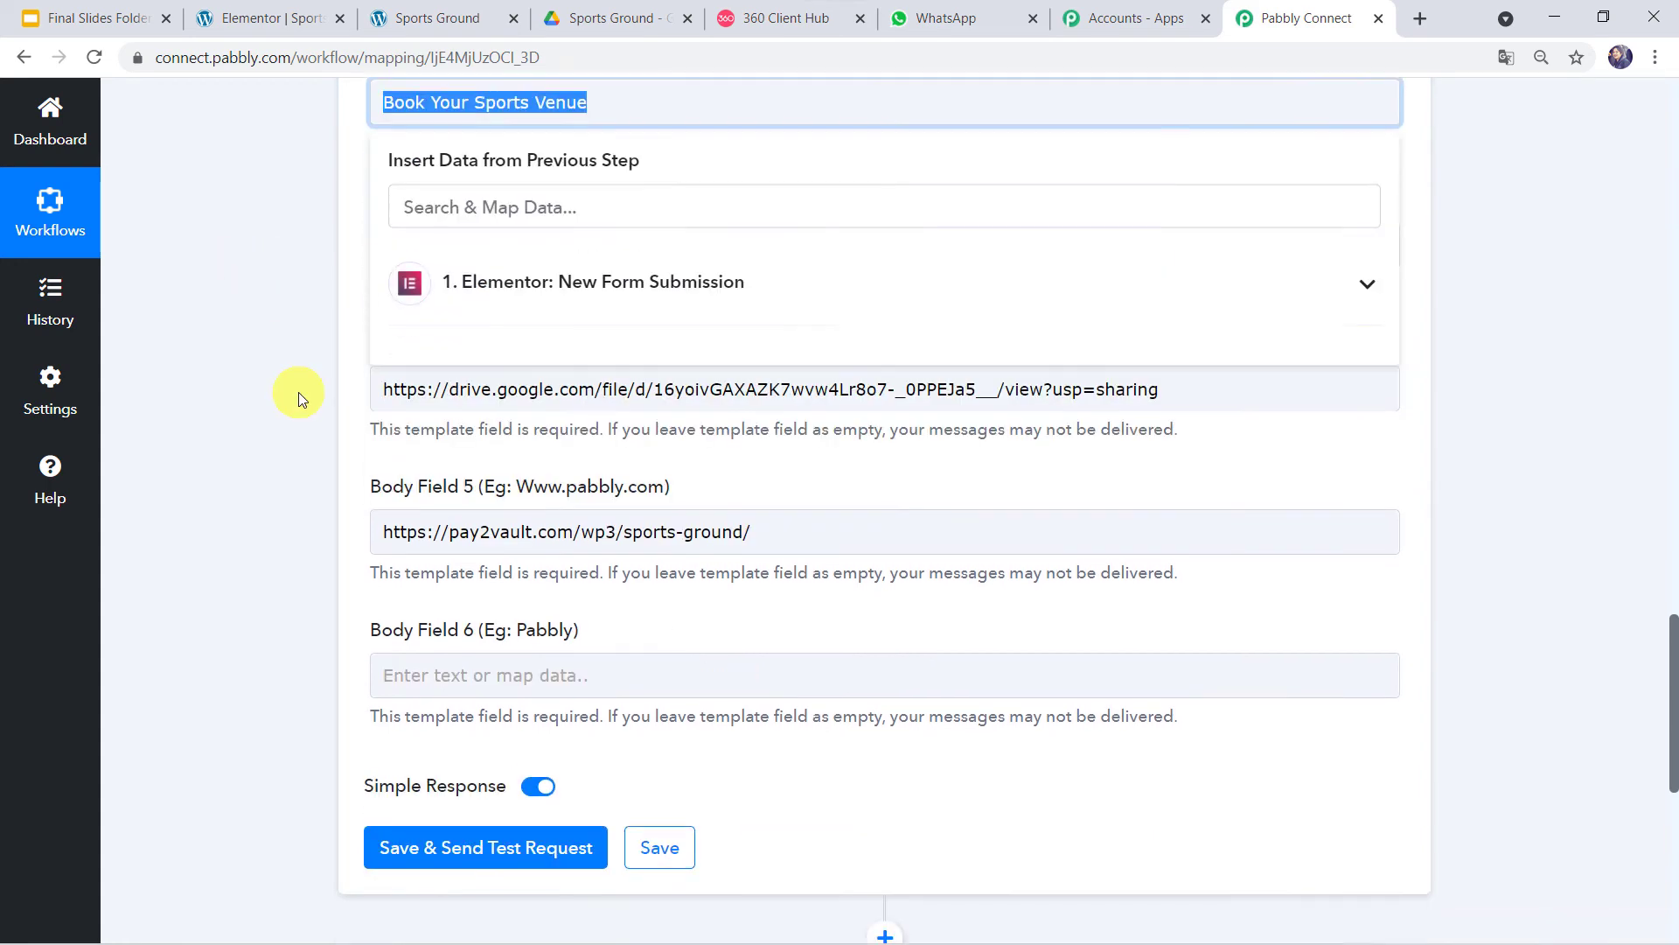
{"action": "left_click", "coordinate": [464, 527]}
{"action": "key", "text": "ctrl+v"}
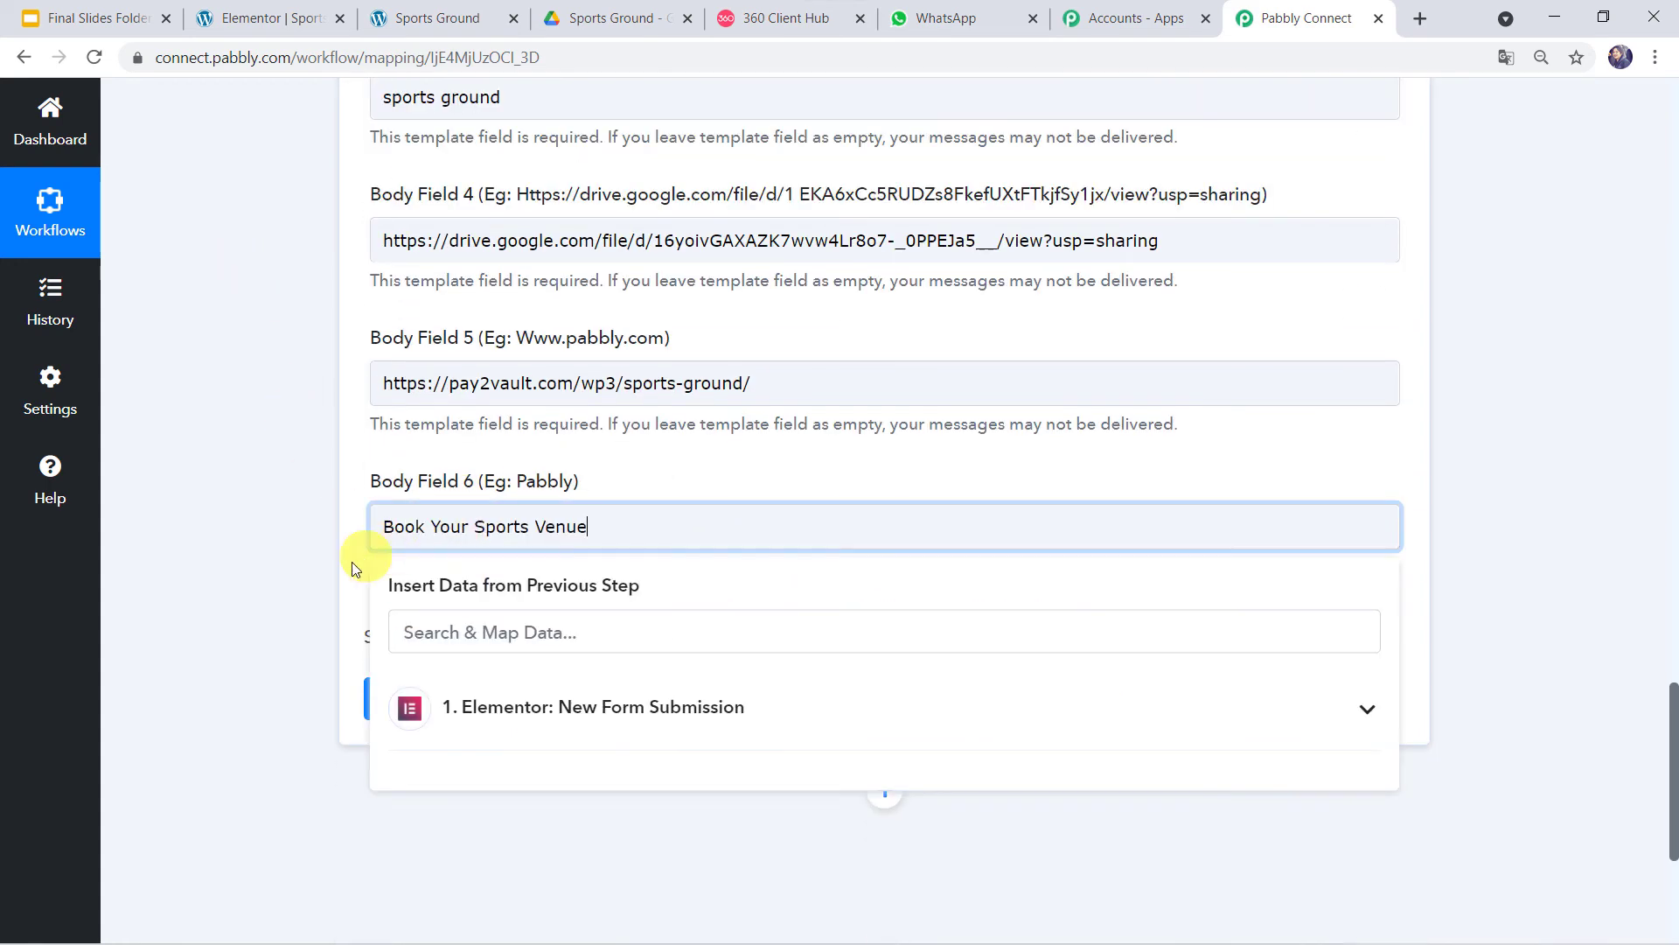
{"action": "left_click", "coordinate": [280, 574]}
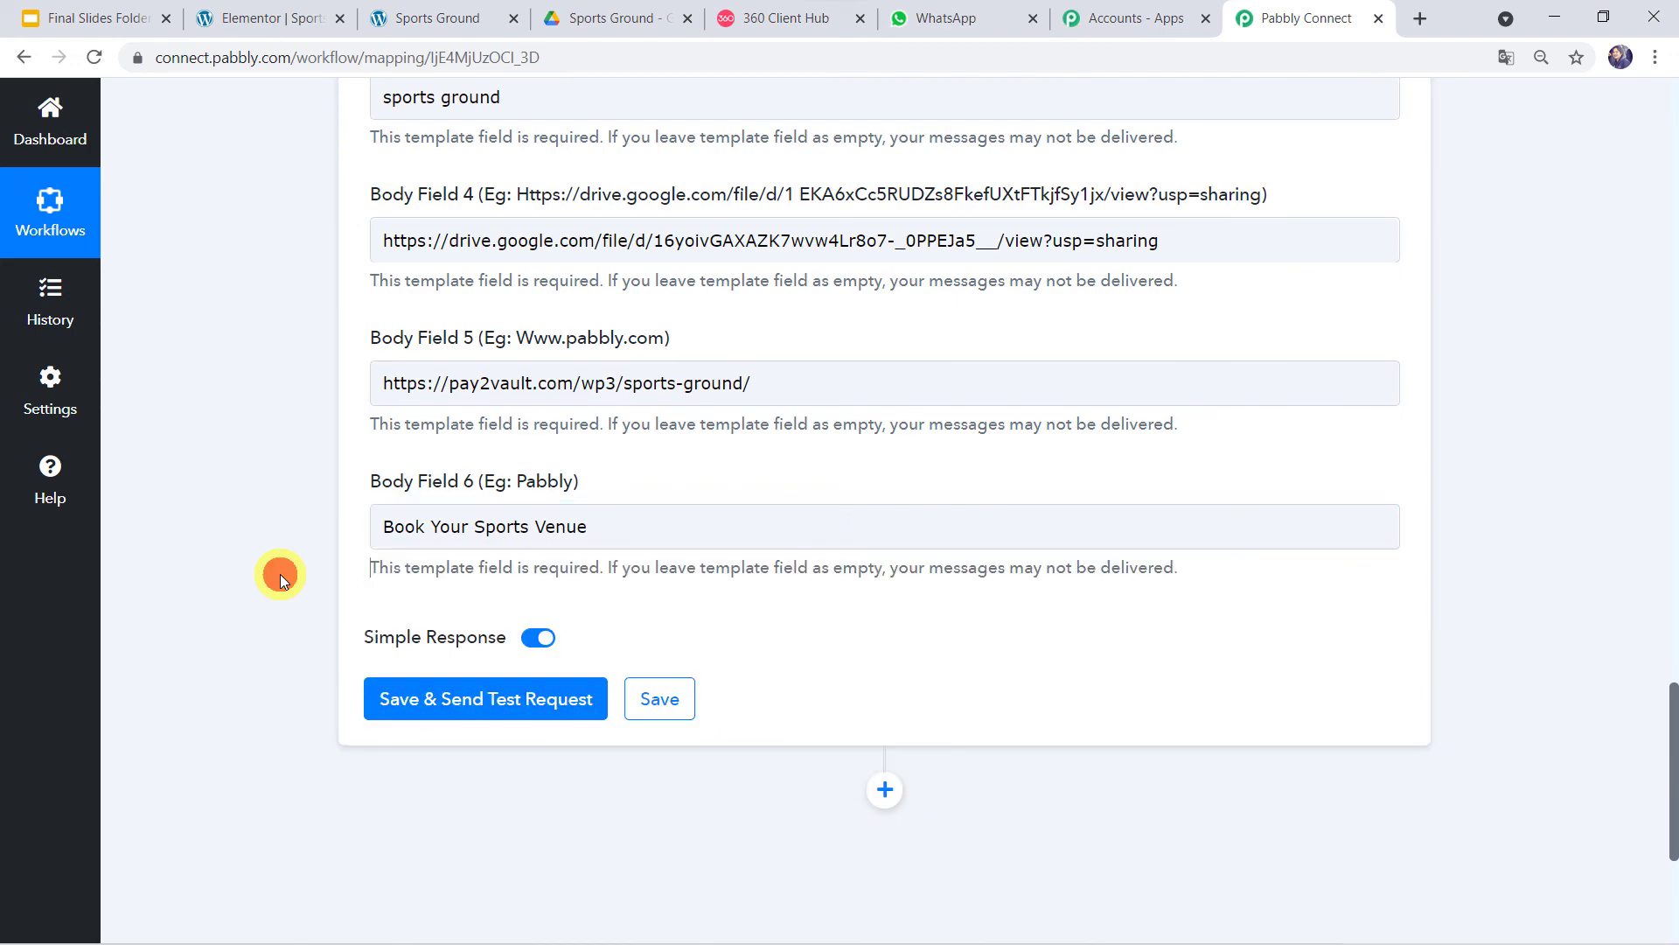
- Save the WhatsApp step, send a test request and check the returned message ID
{"action": "left_click", "coordinate": [443, 700]}
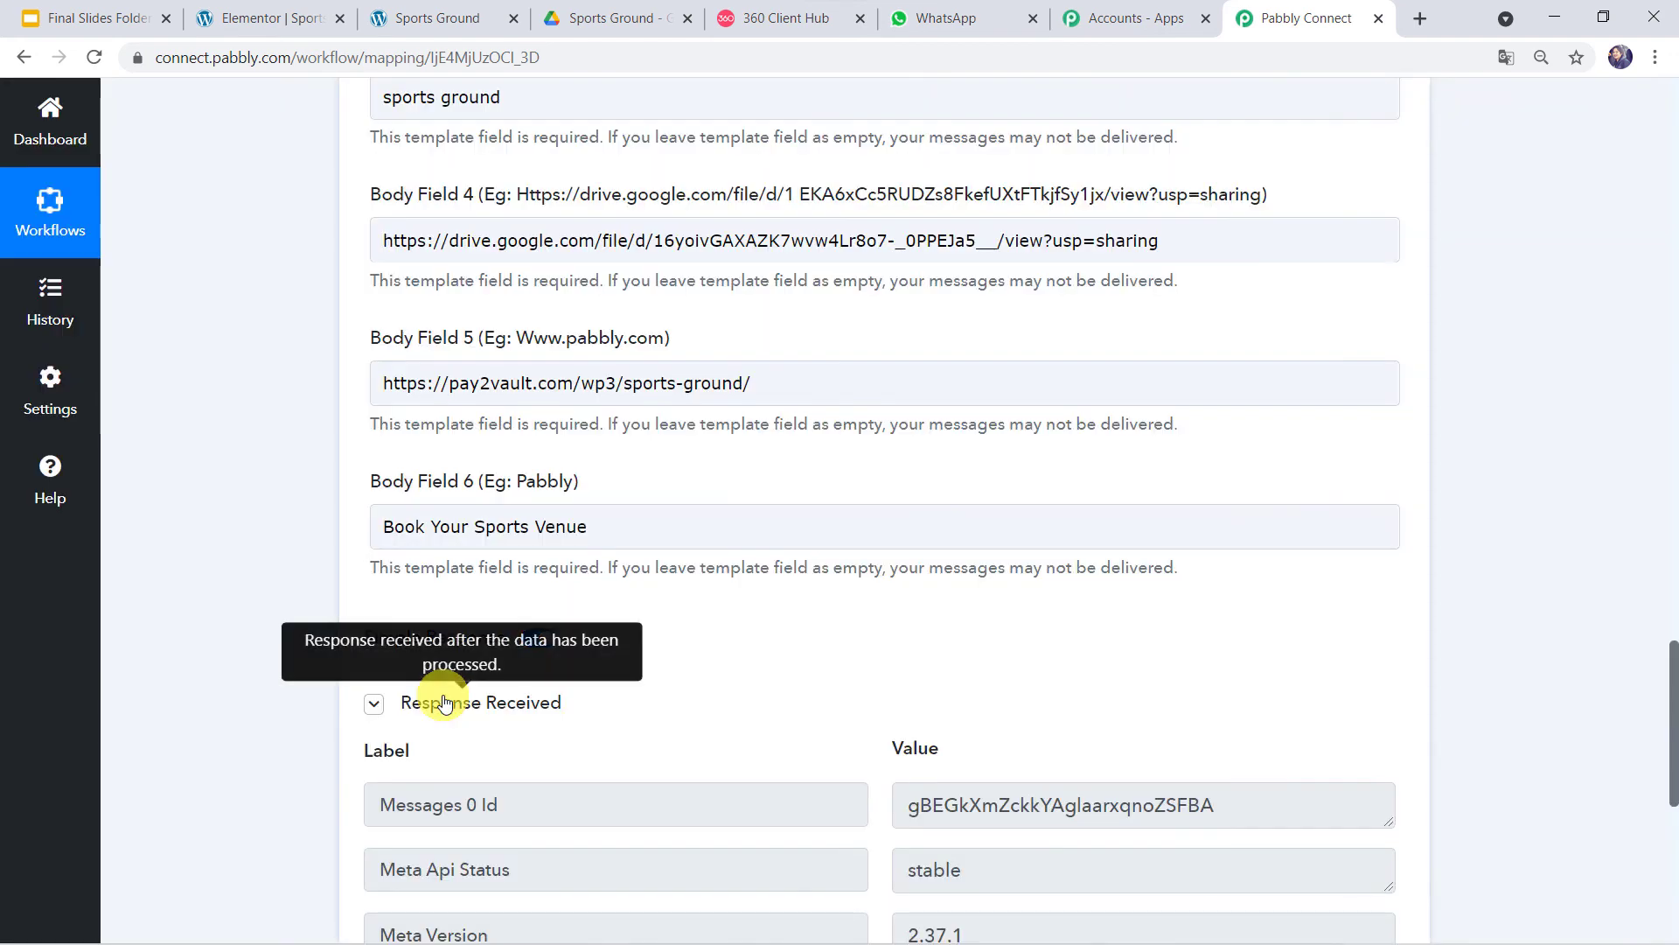
{"action": "scroll", "coordinate": [443, 695], "scroll_direction": "down", "scroll_amount": 3}
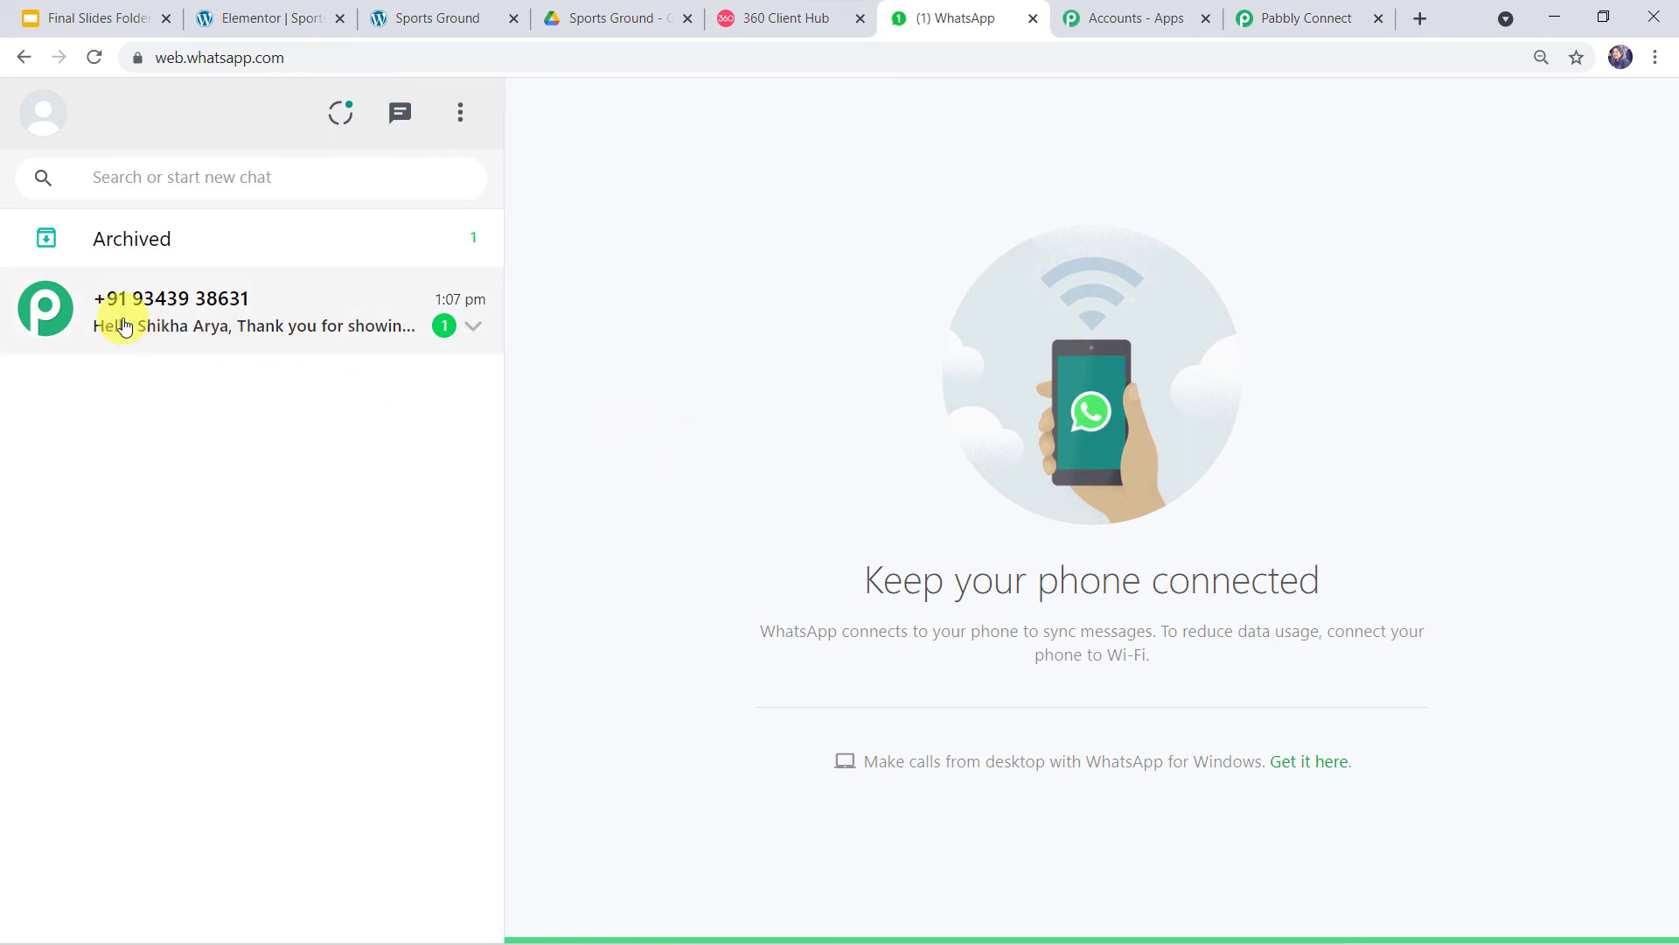
- Open the business chat and highlight the customer name, venue, sports ground text and 'Book Your Sports Venue' regards
{"action": "left_click", "coordinate": [225, 323]}
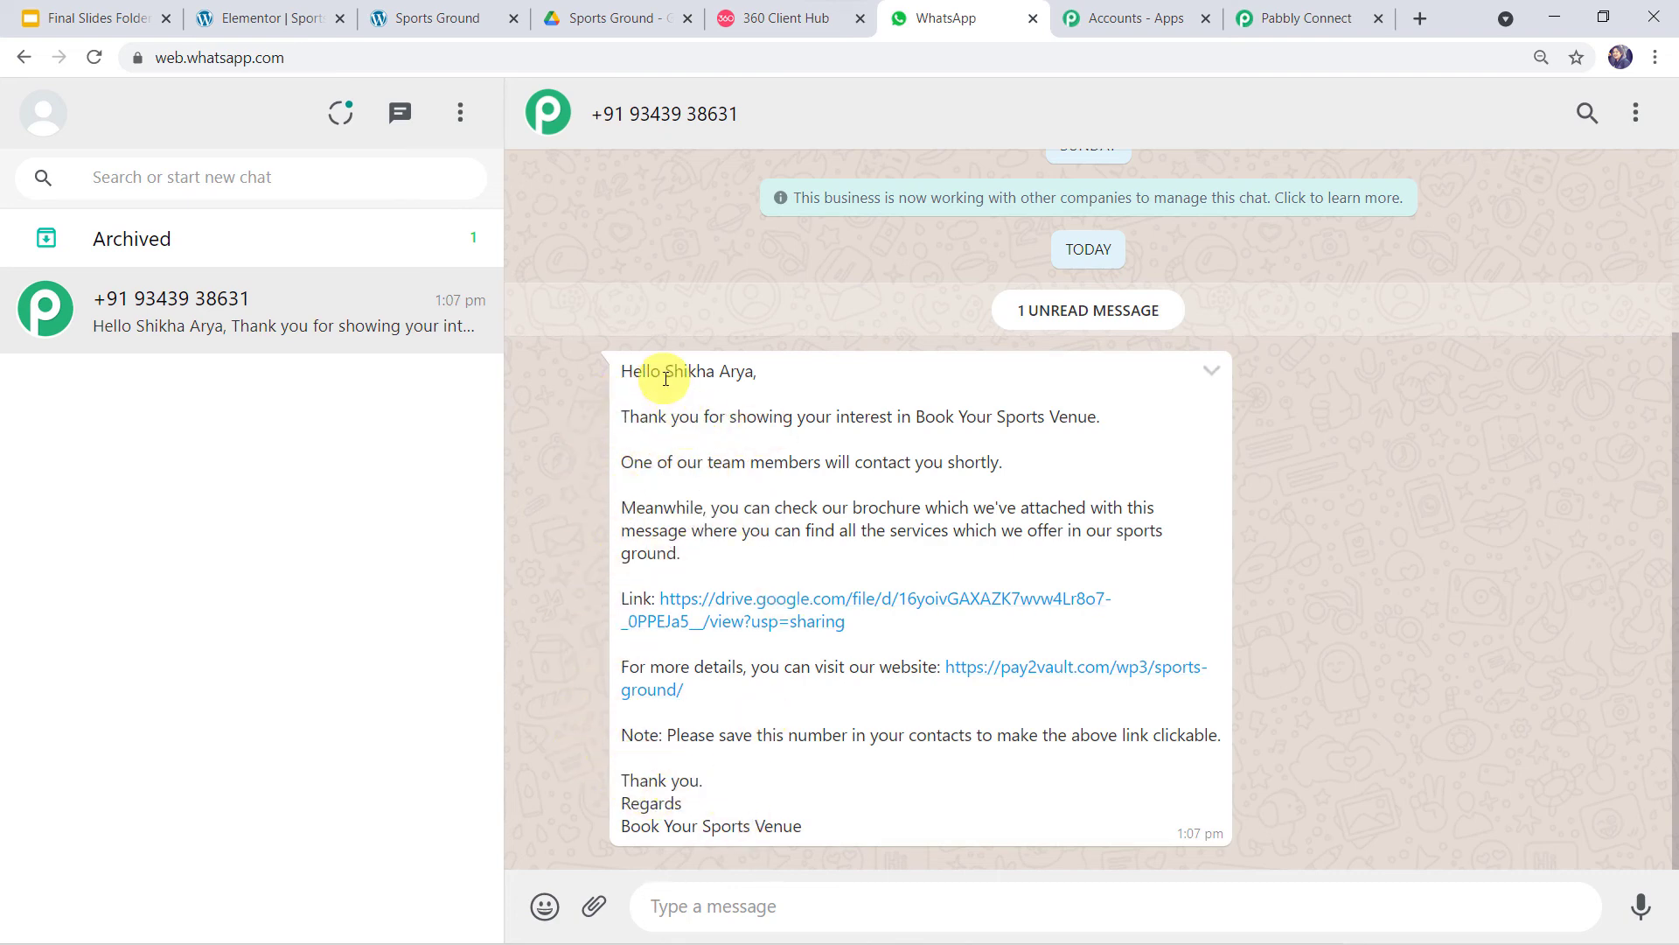
{"action": "left_click_drag", "start_coordinate": [667, 375], "coordinate": [754, 374]}
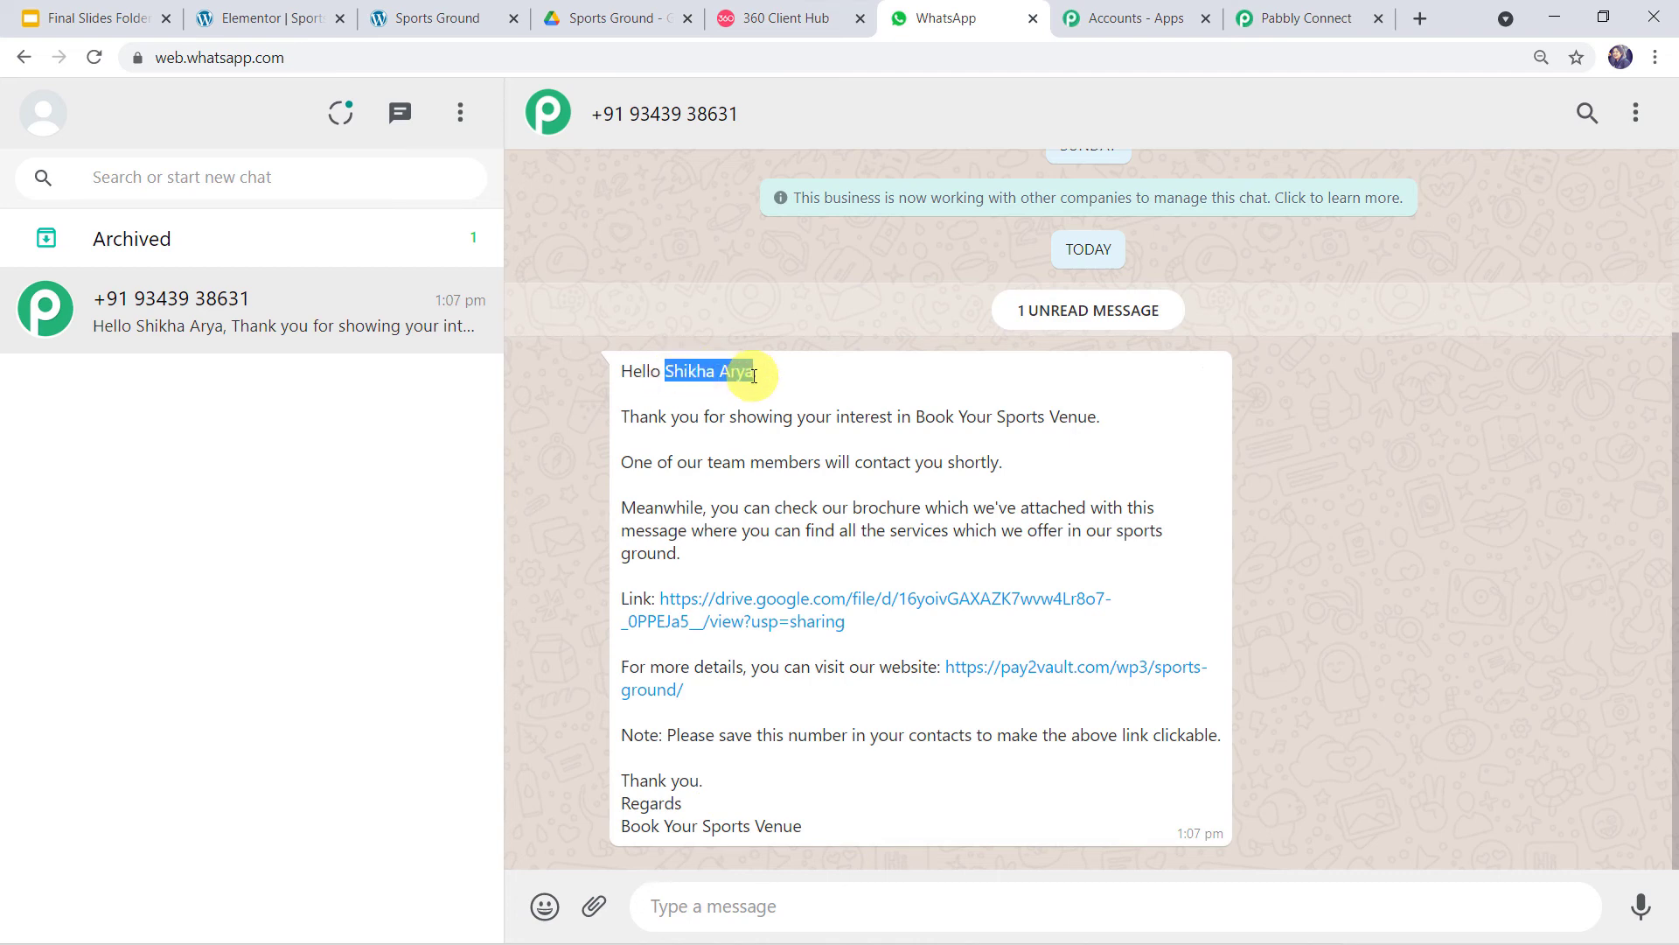
{"action": "left_click_drag", "start_coordinate": [917, 415], "coordinate": [1100, 419]}
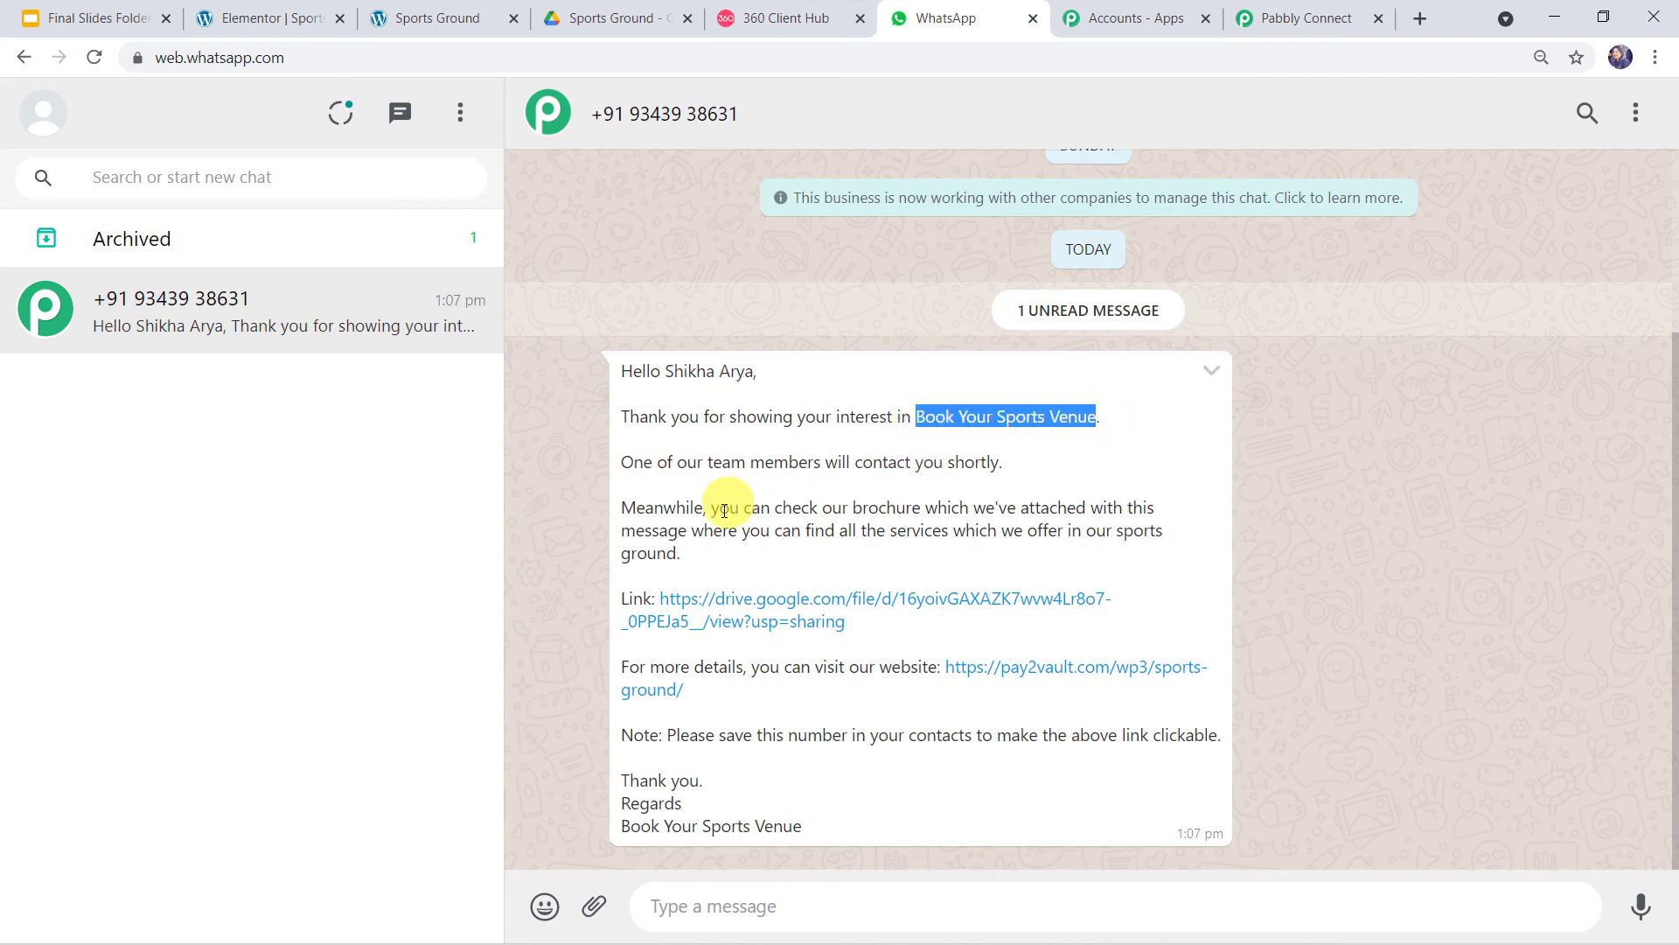
{"action": "left_click_drag", "start_coordinate": [1114, 530], "coordinate": [1198, 558]}
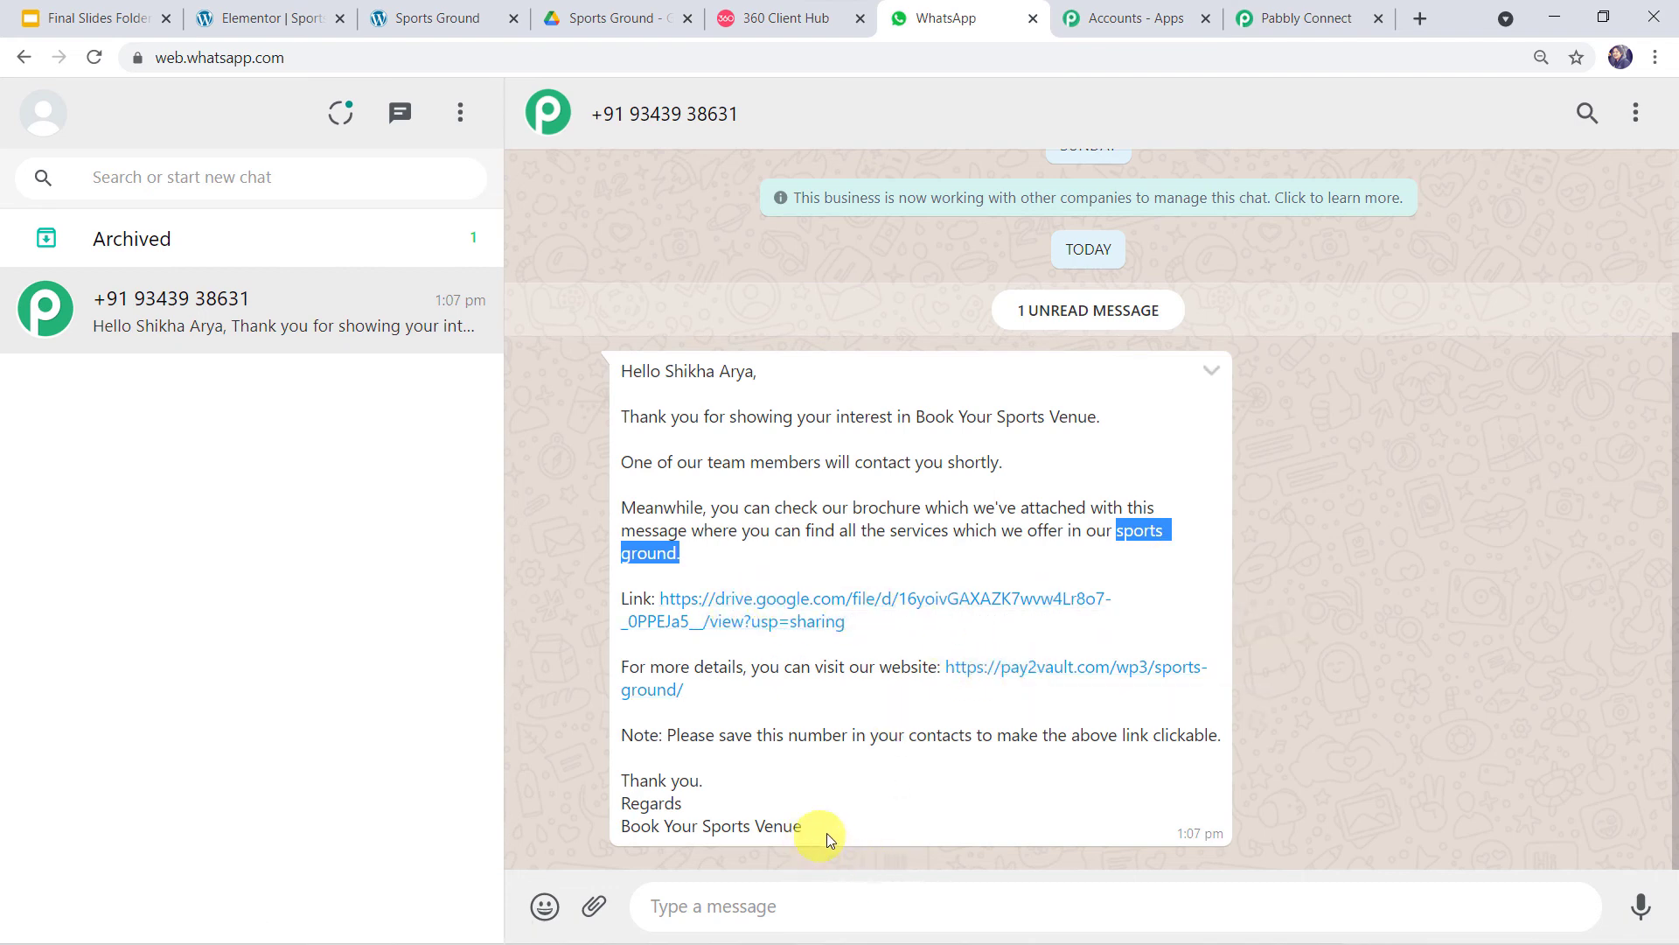
{"action": "left_click_drag", "start_coordinate": [822, 826], "coordinate": [589, 829]}
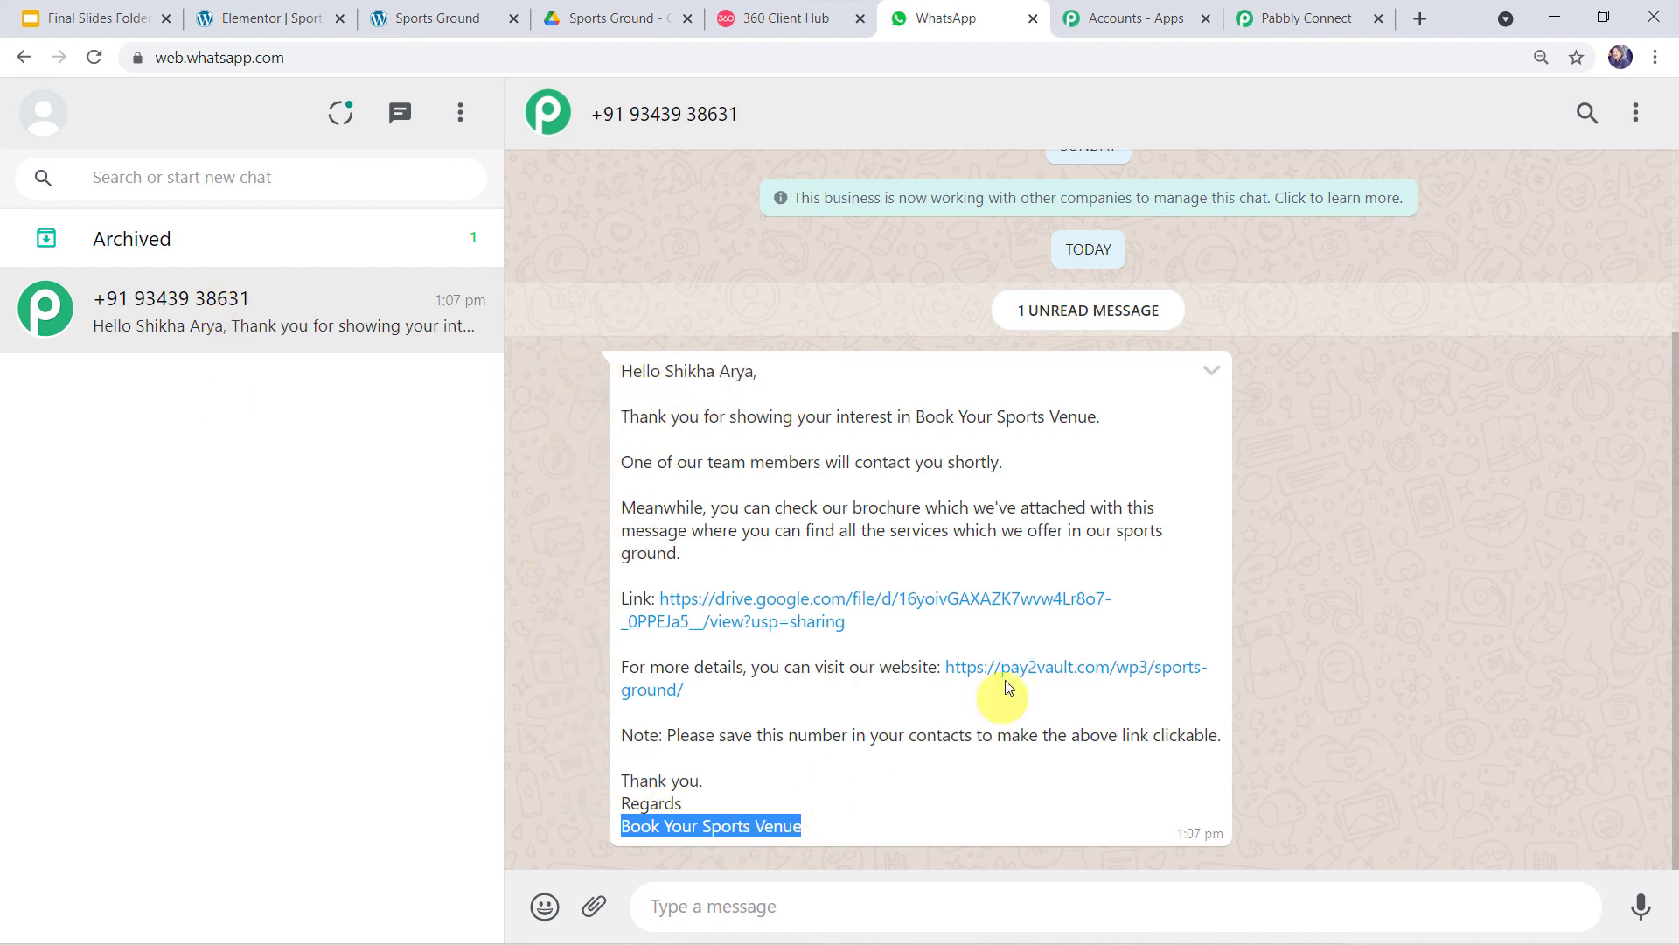
- Open the message's Drive link to view Sports Ground Brochure.pdf, then return to the chat
{"action": "left_click", "coordinate": [900, 600]}
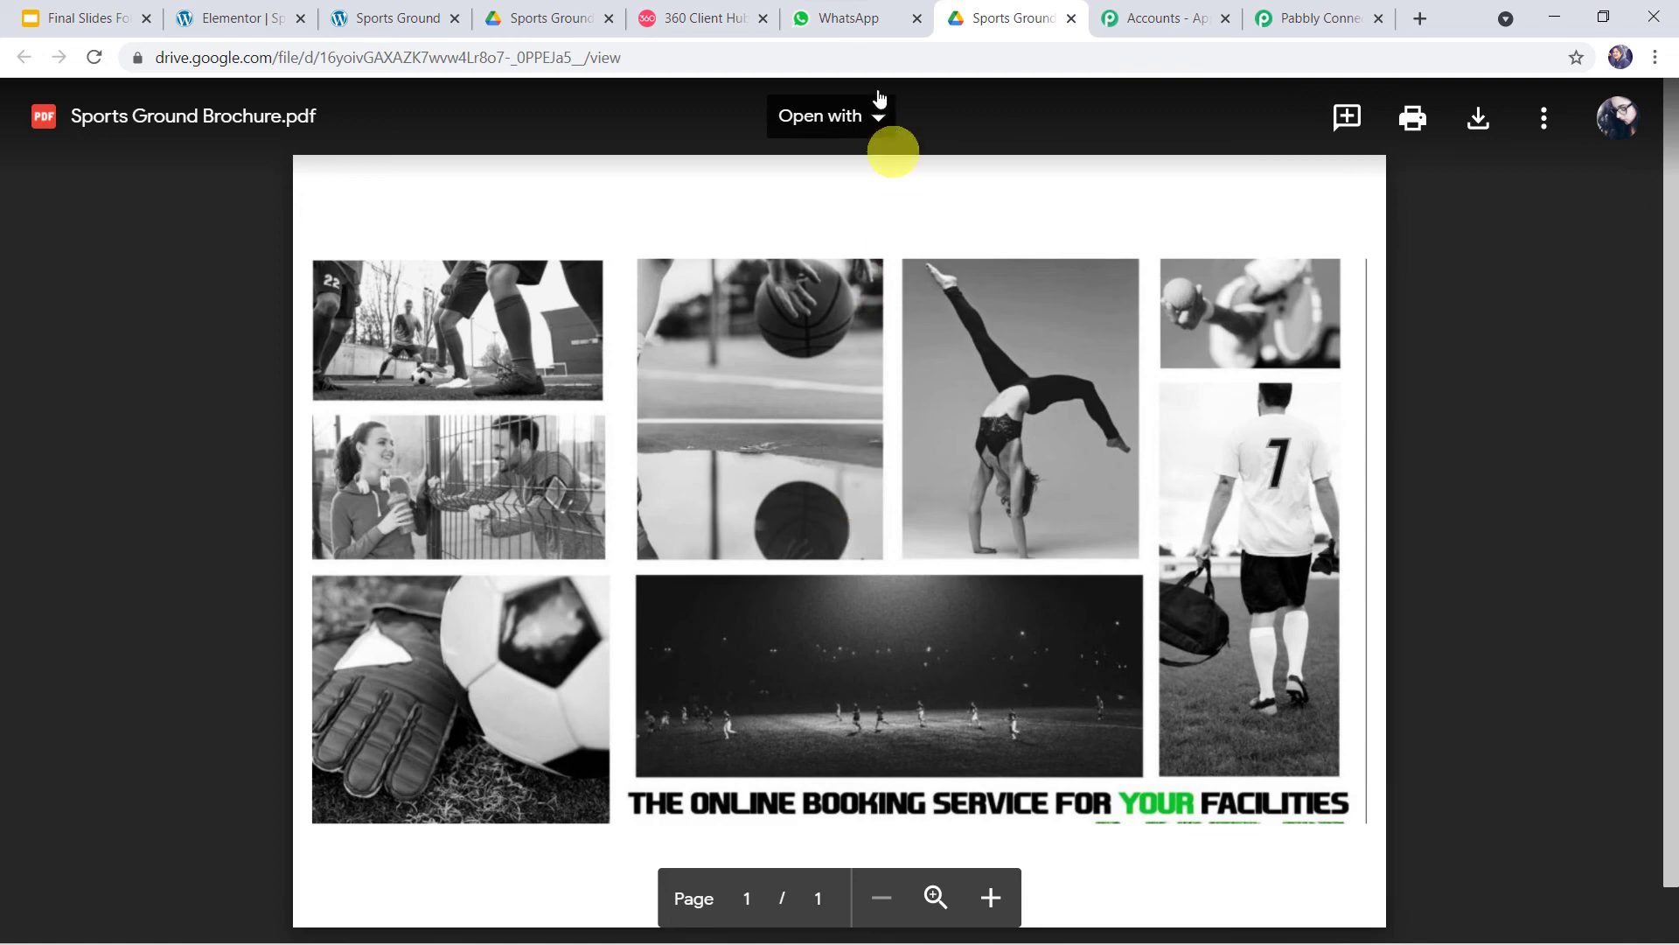
{"action": "left_click", "coordinate": [862, 21]}
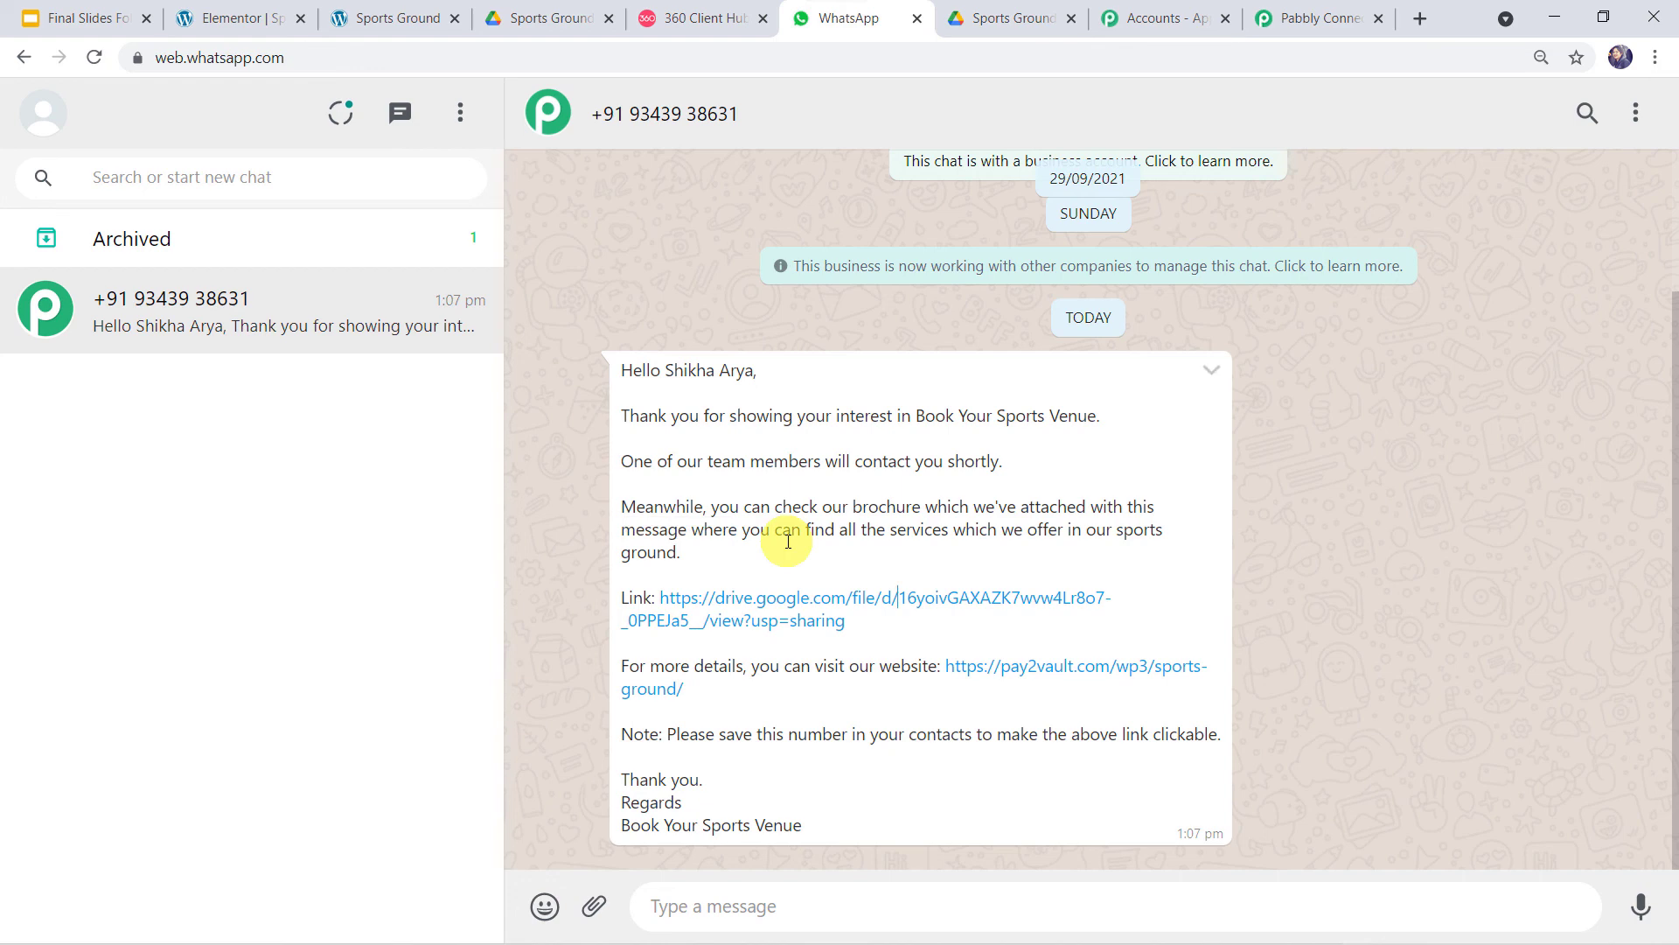
{"action": "left_click", "coordinate": [1358, 22]}
- Save the WhatsApp step's body-field mapping, acknowledge the confirmation, and scroll up to the Elementor trigger
{"action": "left_click", "coordinate": [663, 792]}
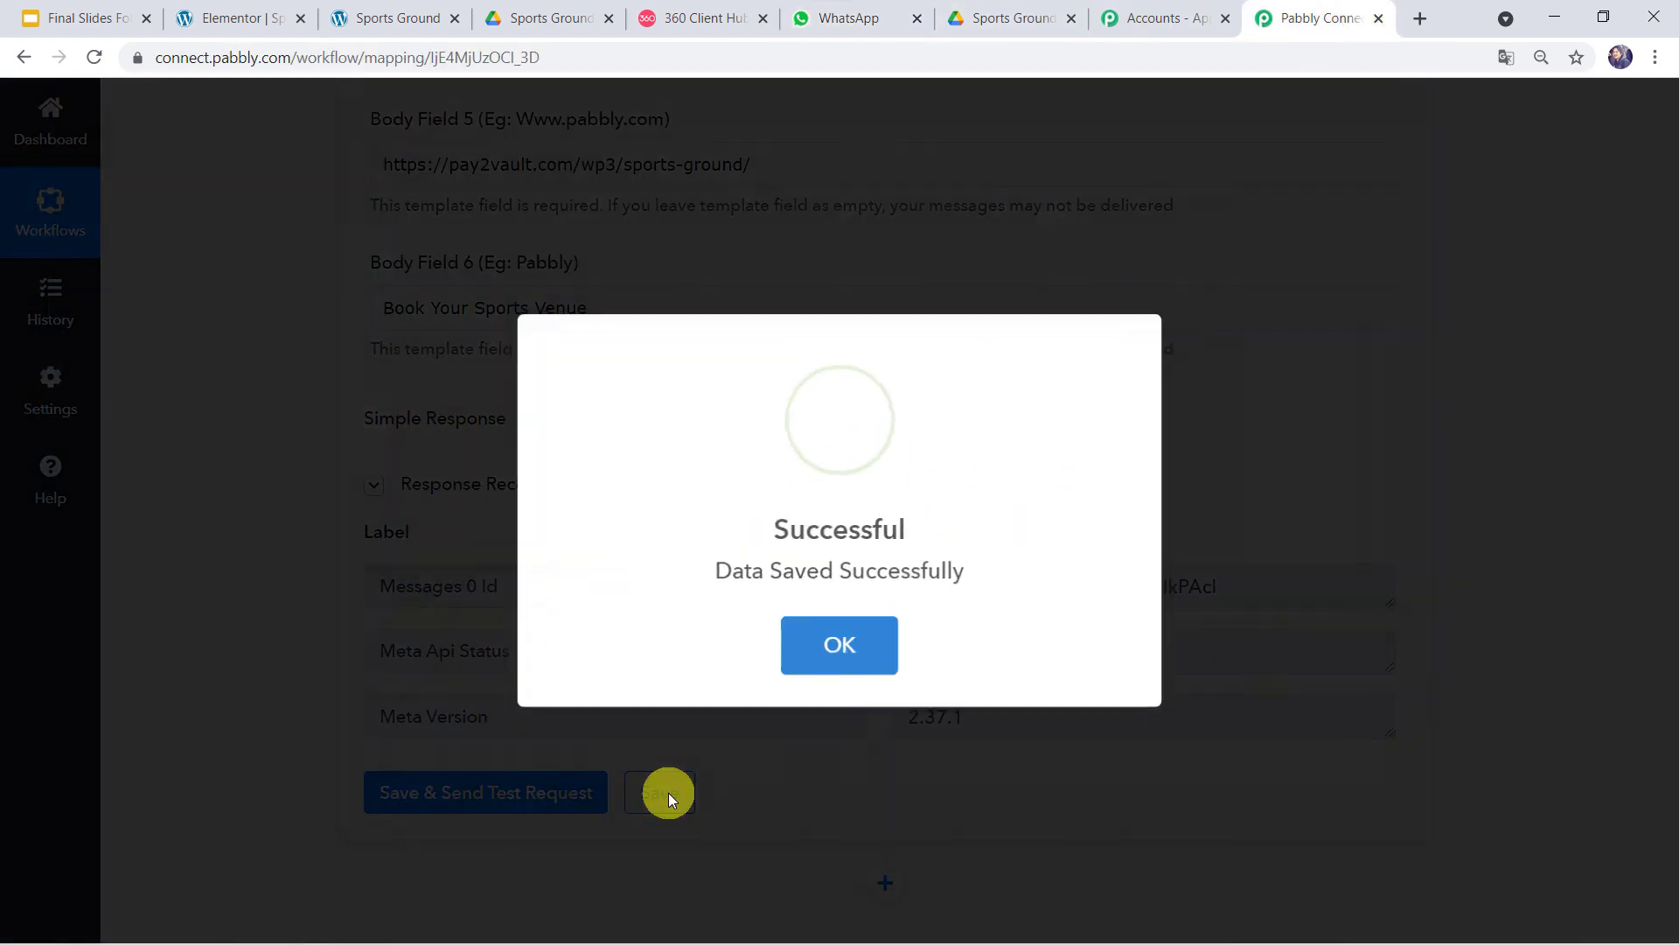
{"action": "left_click", "coordinate": [833, 645]}
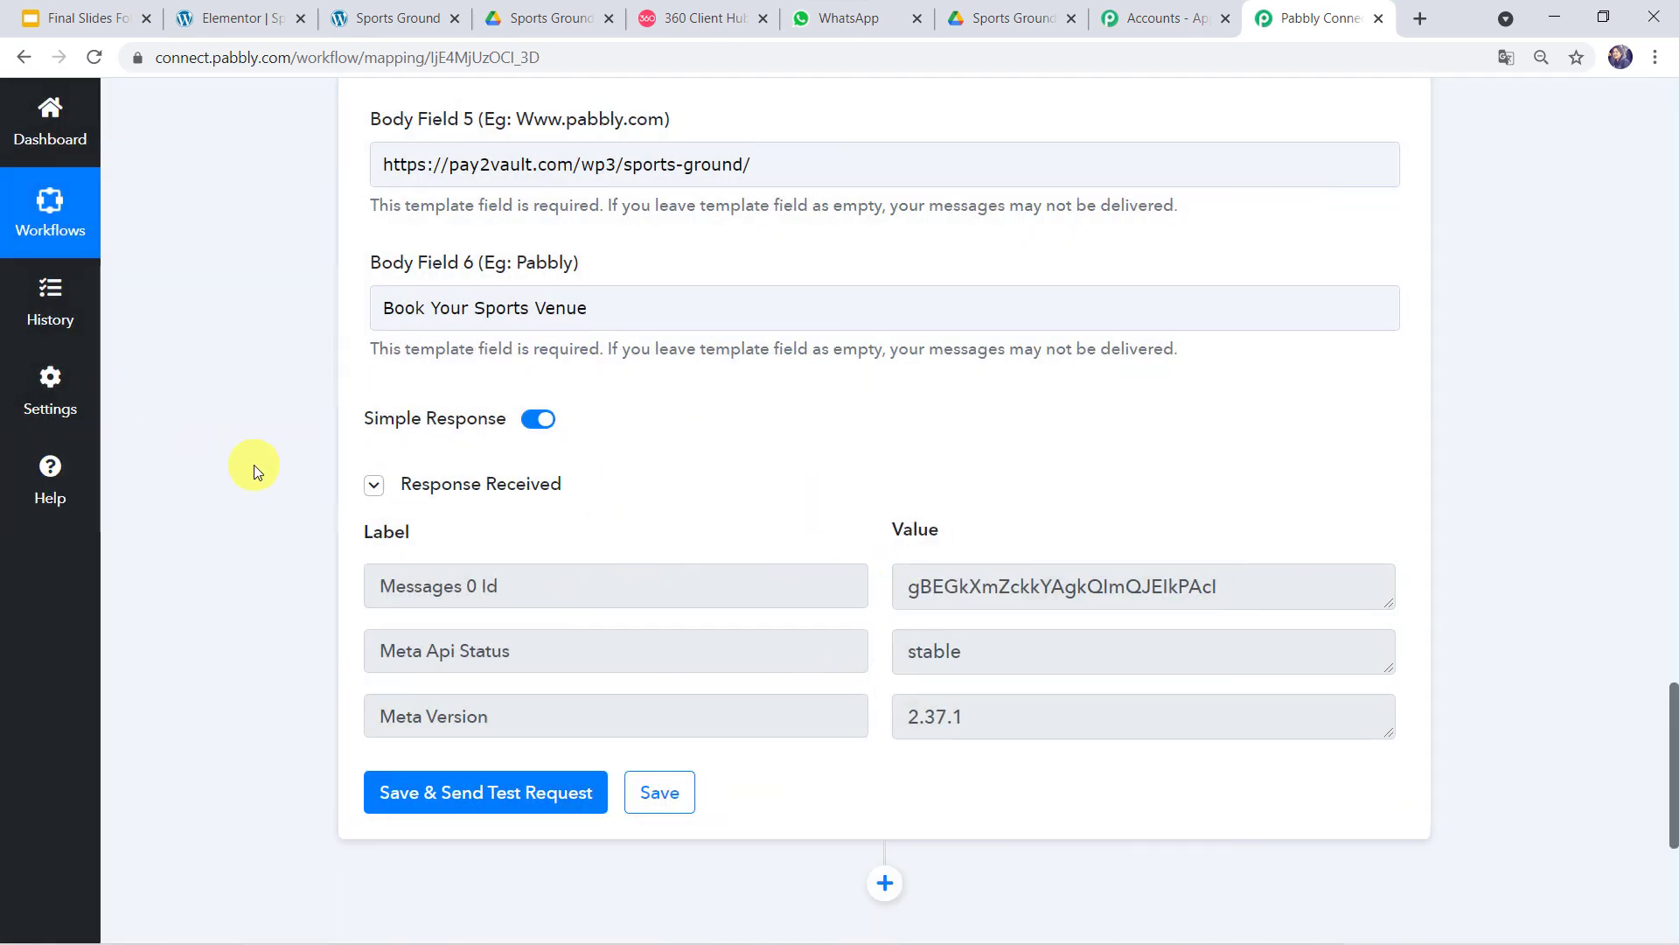
{"action": "scroll", "coordinate": [254, 472], "scroll_direction": "up", "scroll_amount": 5}
{"action": "scroll", "coordinate": [254, 464], "scroll_direction": "up", "scroll_amount": 20}
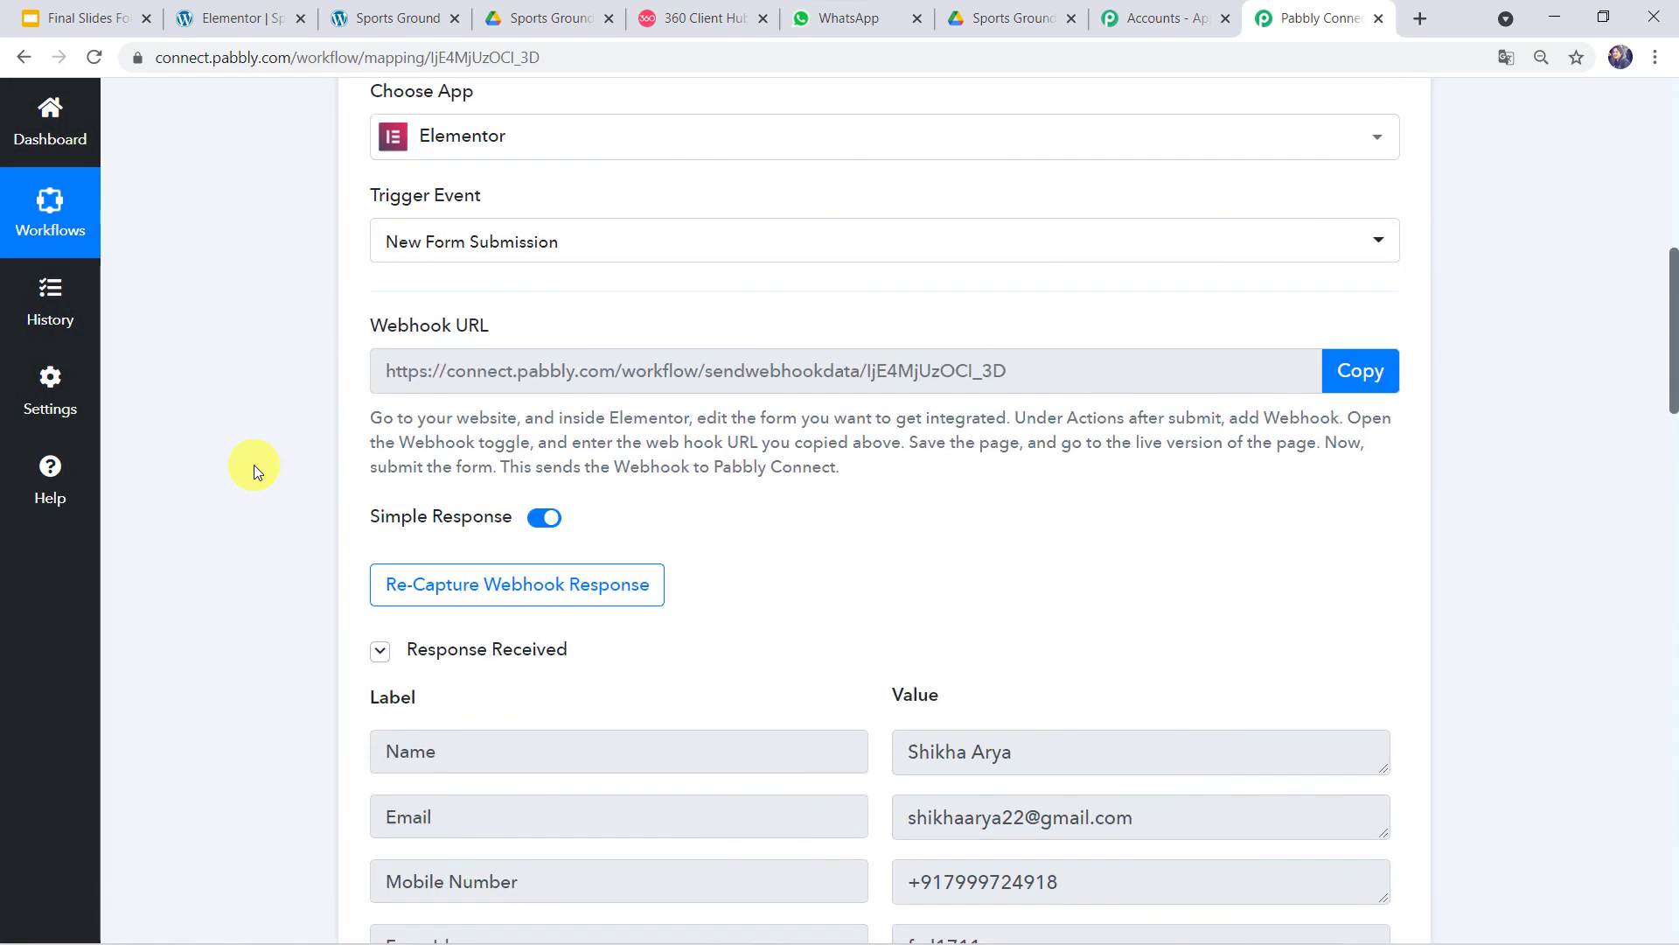
{"action": "scroll", "coordinate": [253, 465], "scroll_direction": "up", "scroll_amount": 1}
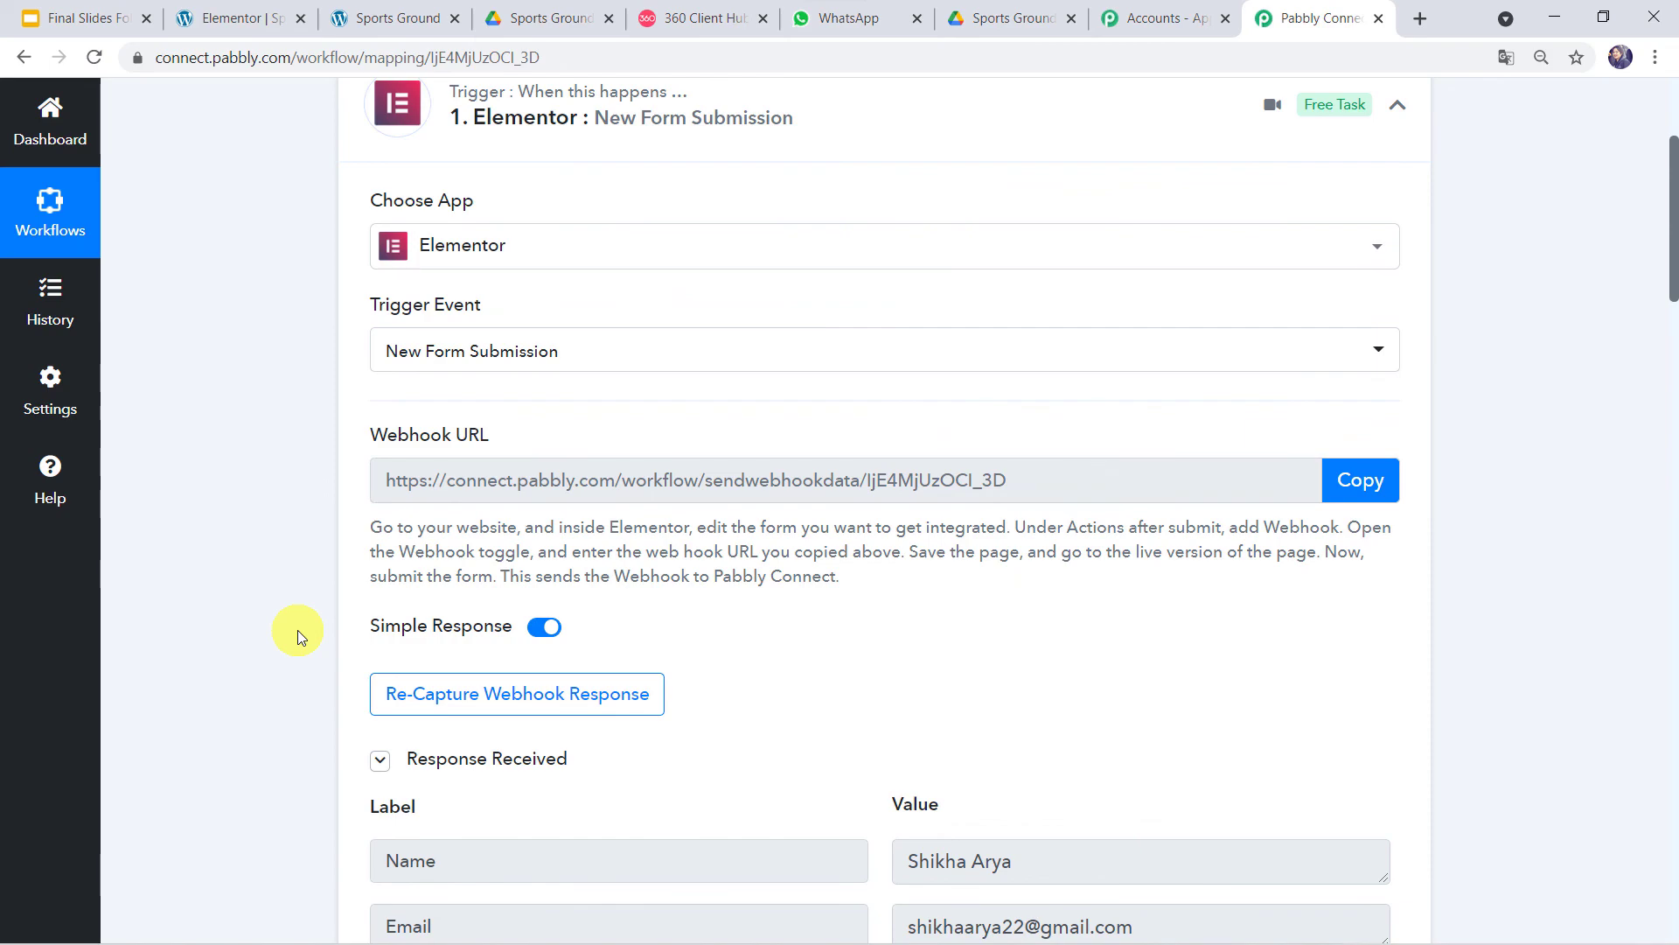
- Submit the Sports Ground enquiry form with a new customer's name, e-mail and mobile number
{"action": "left_click", "coordinate": [401, 21]}
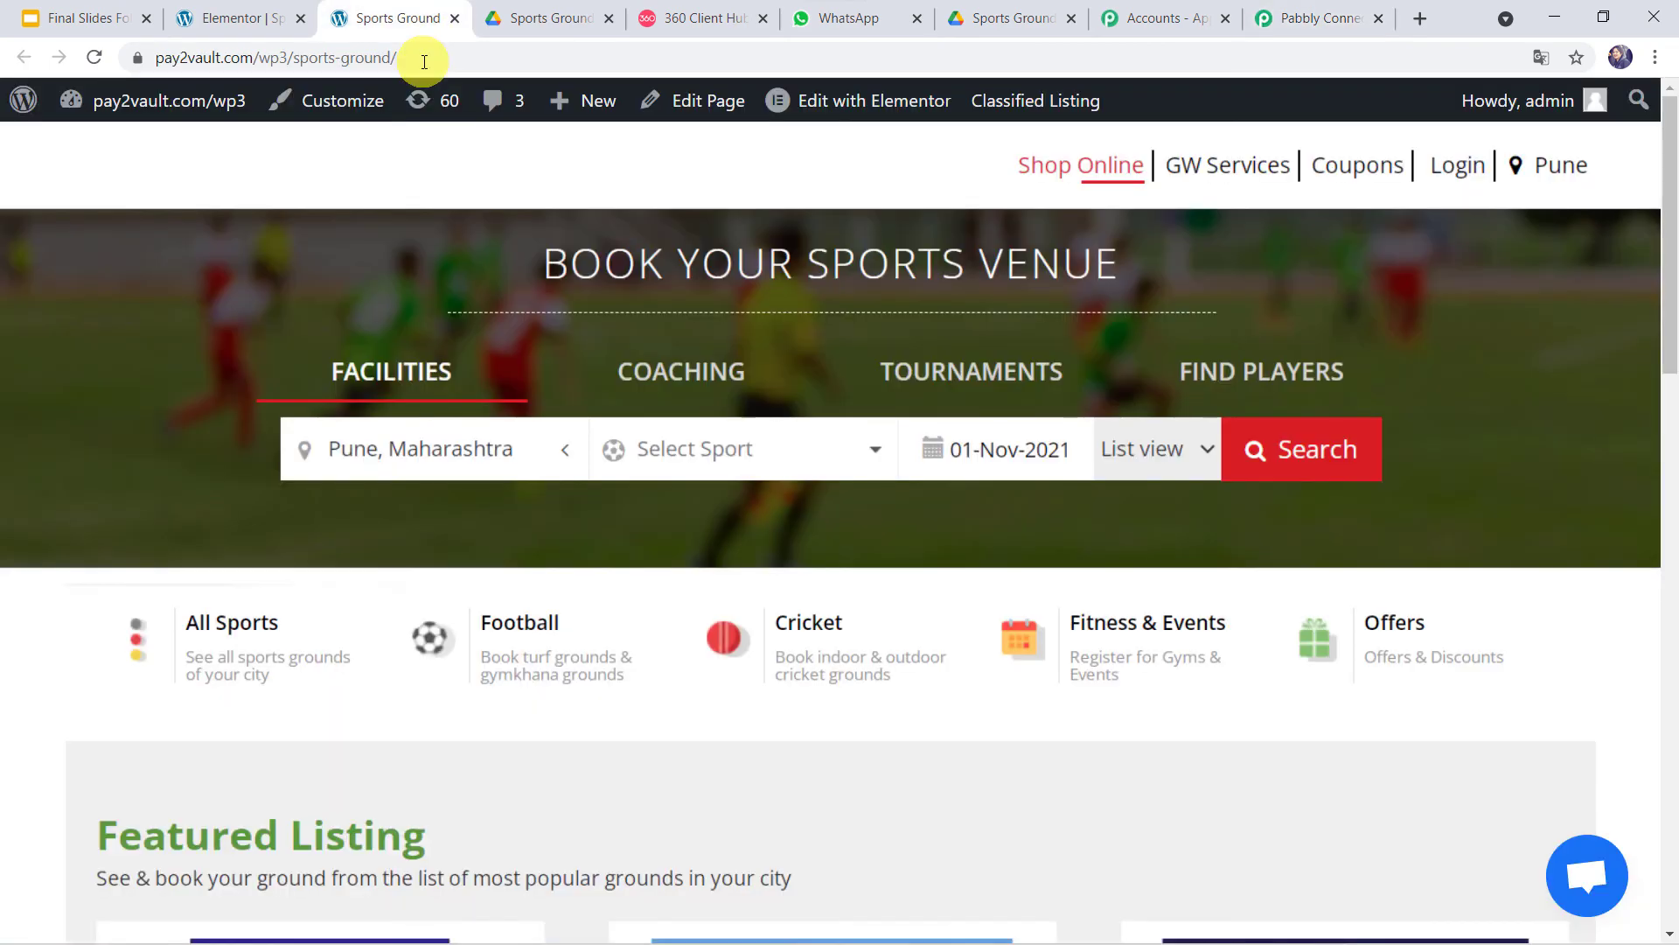
{"action": "scroll", "coordinate": [474, 250], "scroll_direction": "down", "scroll_amount": 20}
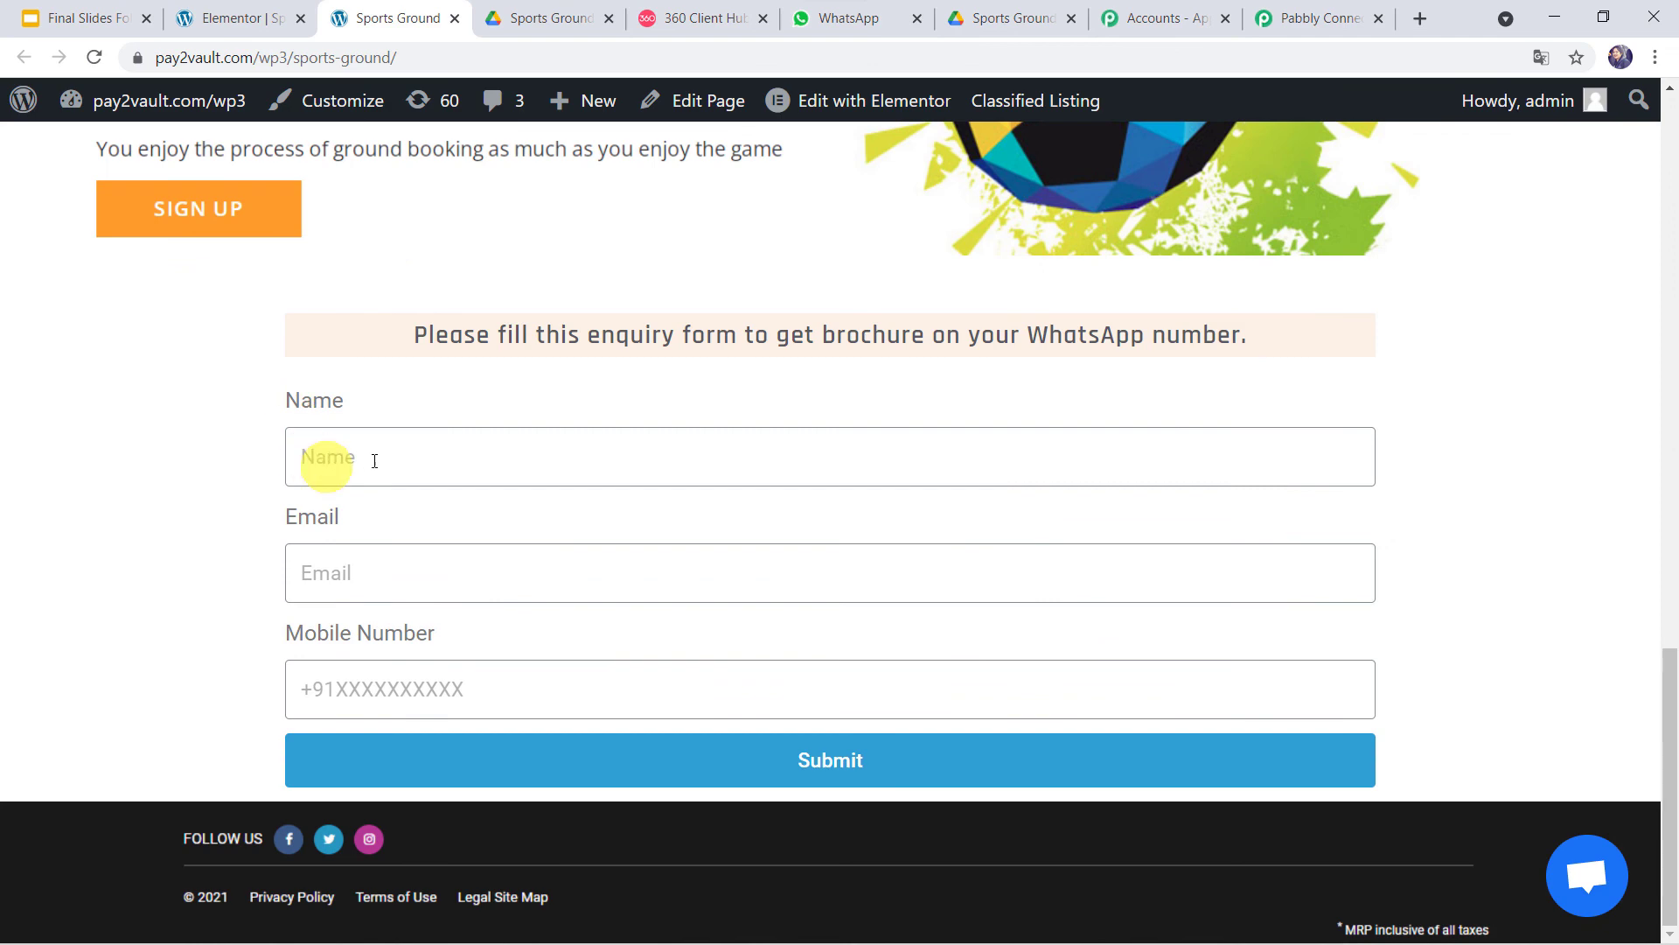
{"action": "left_click", "coordinate": [366, 469]}
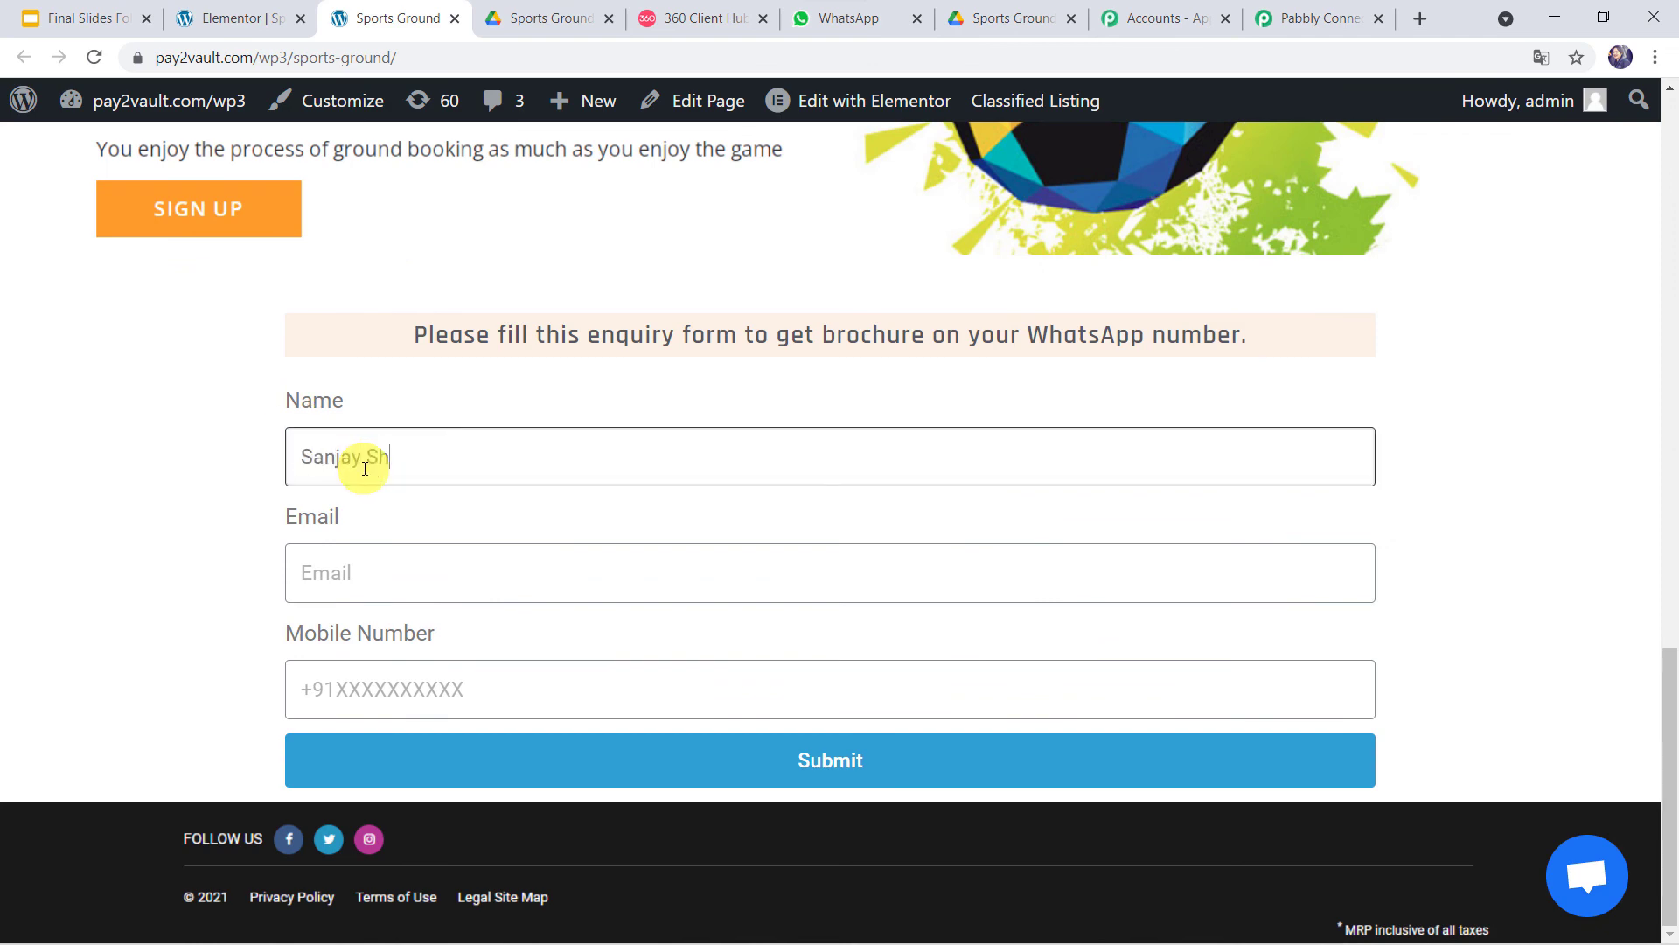
{"action": "key", "text": "Tab"}
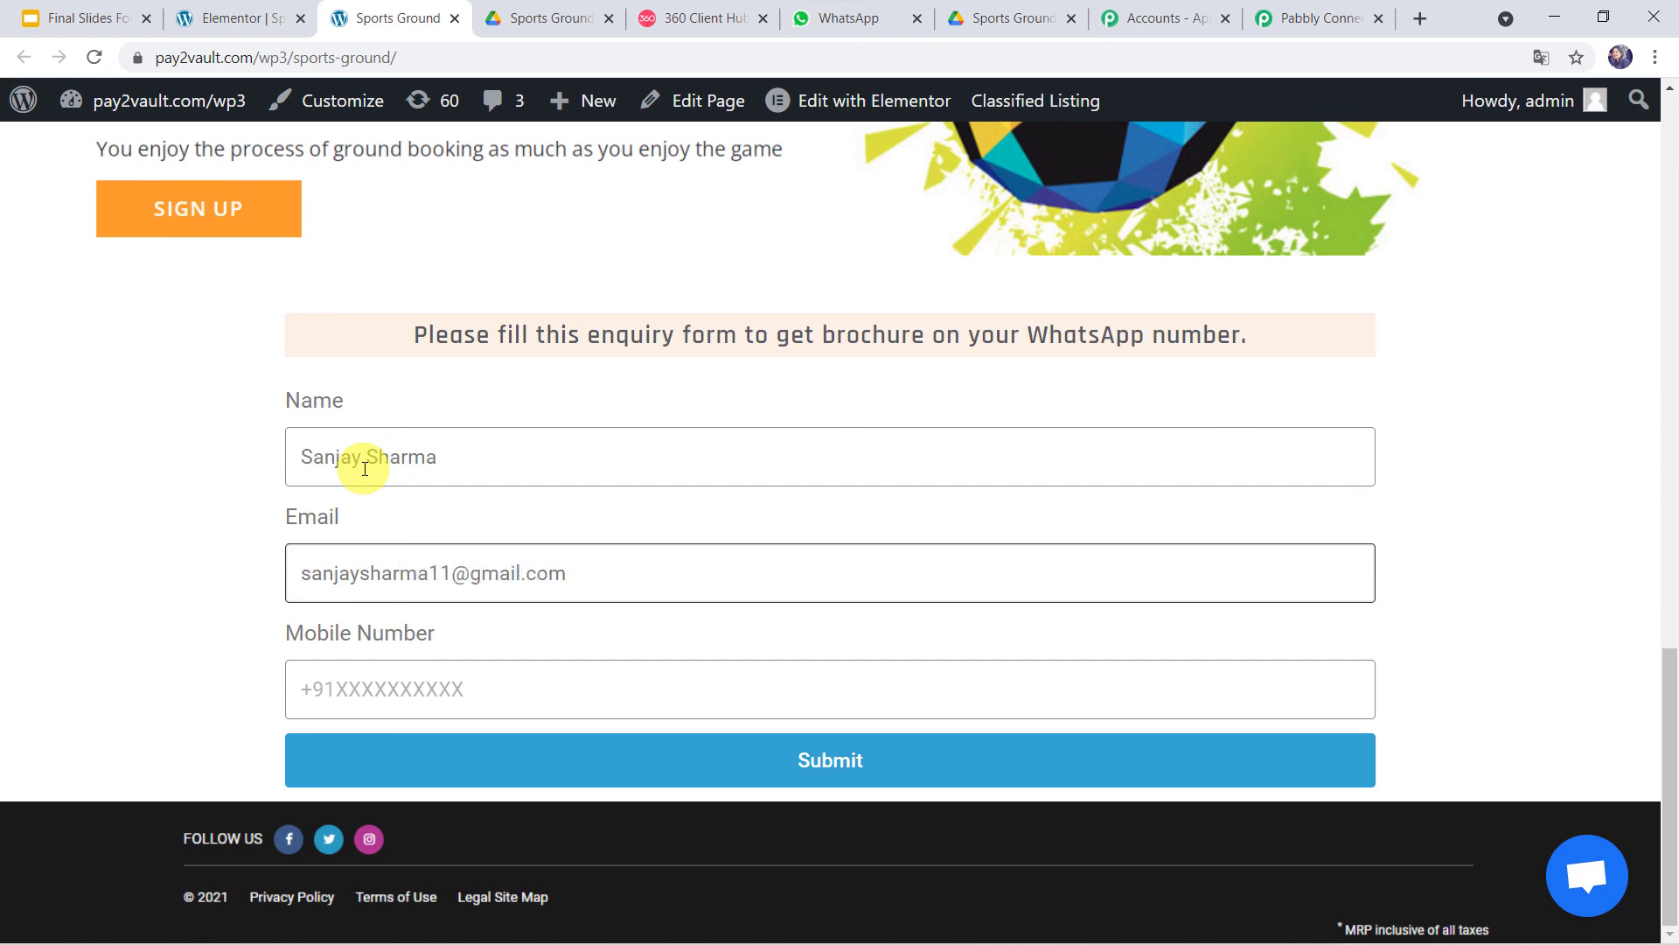
{"action": "key", "text": "Tab"}
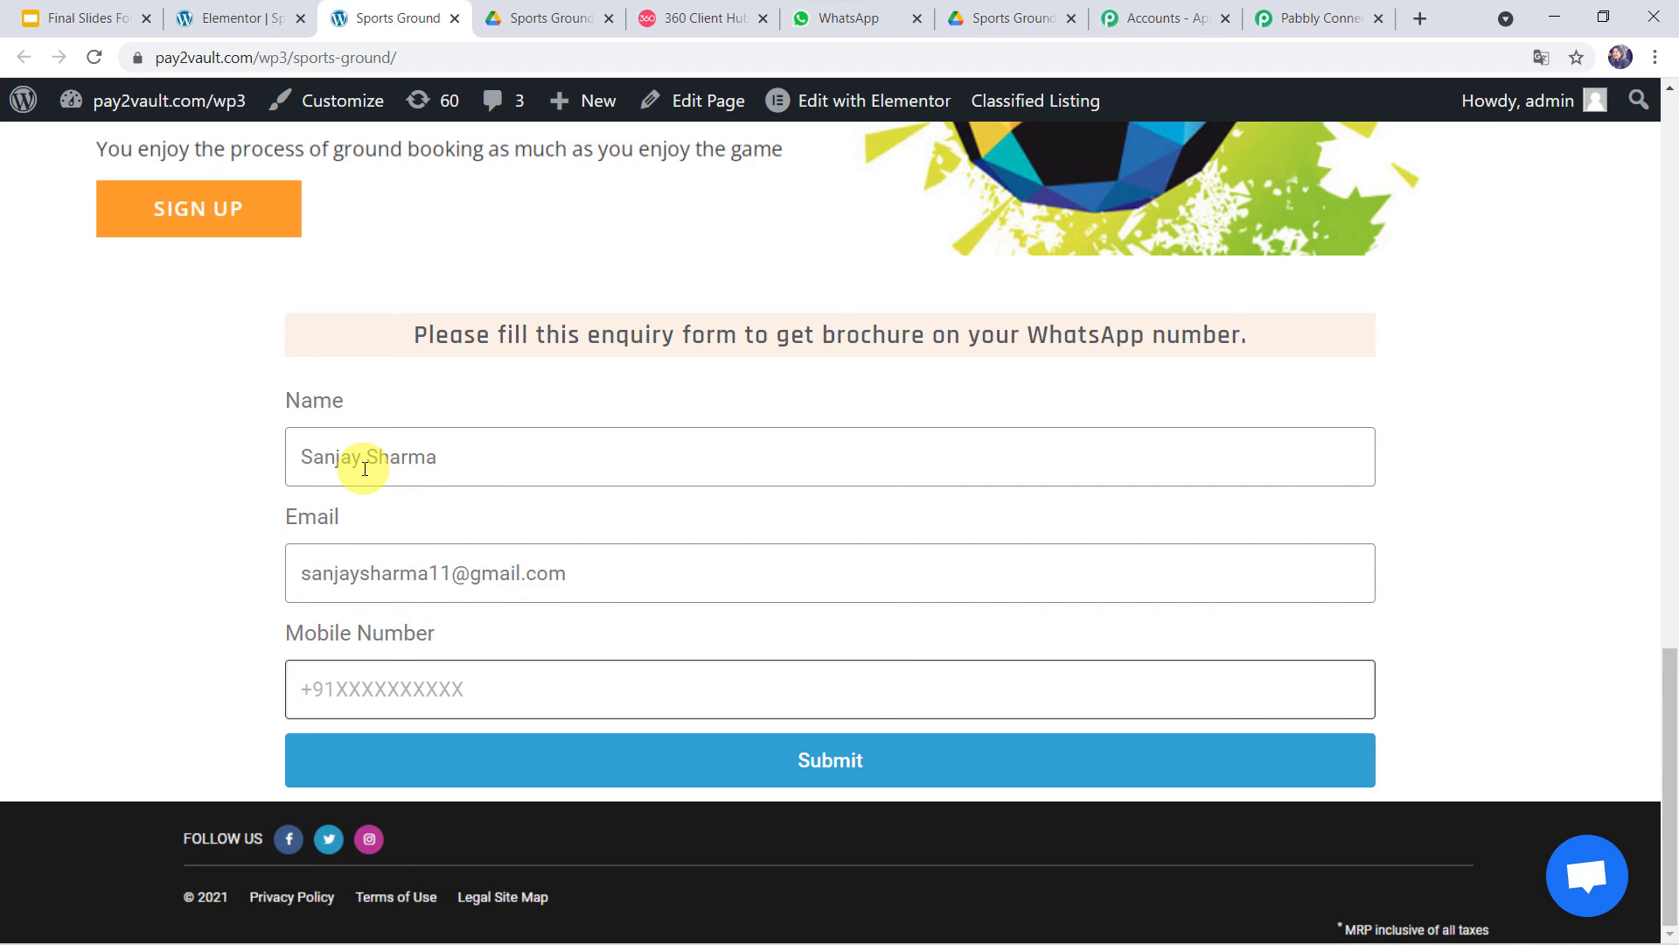
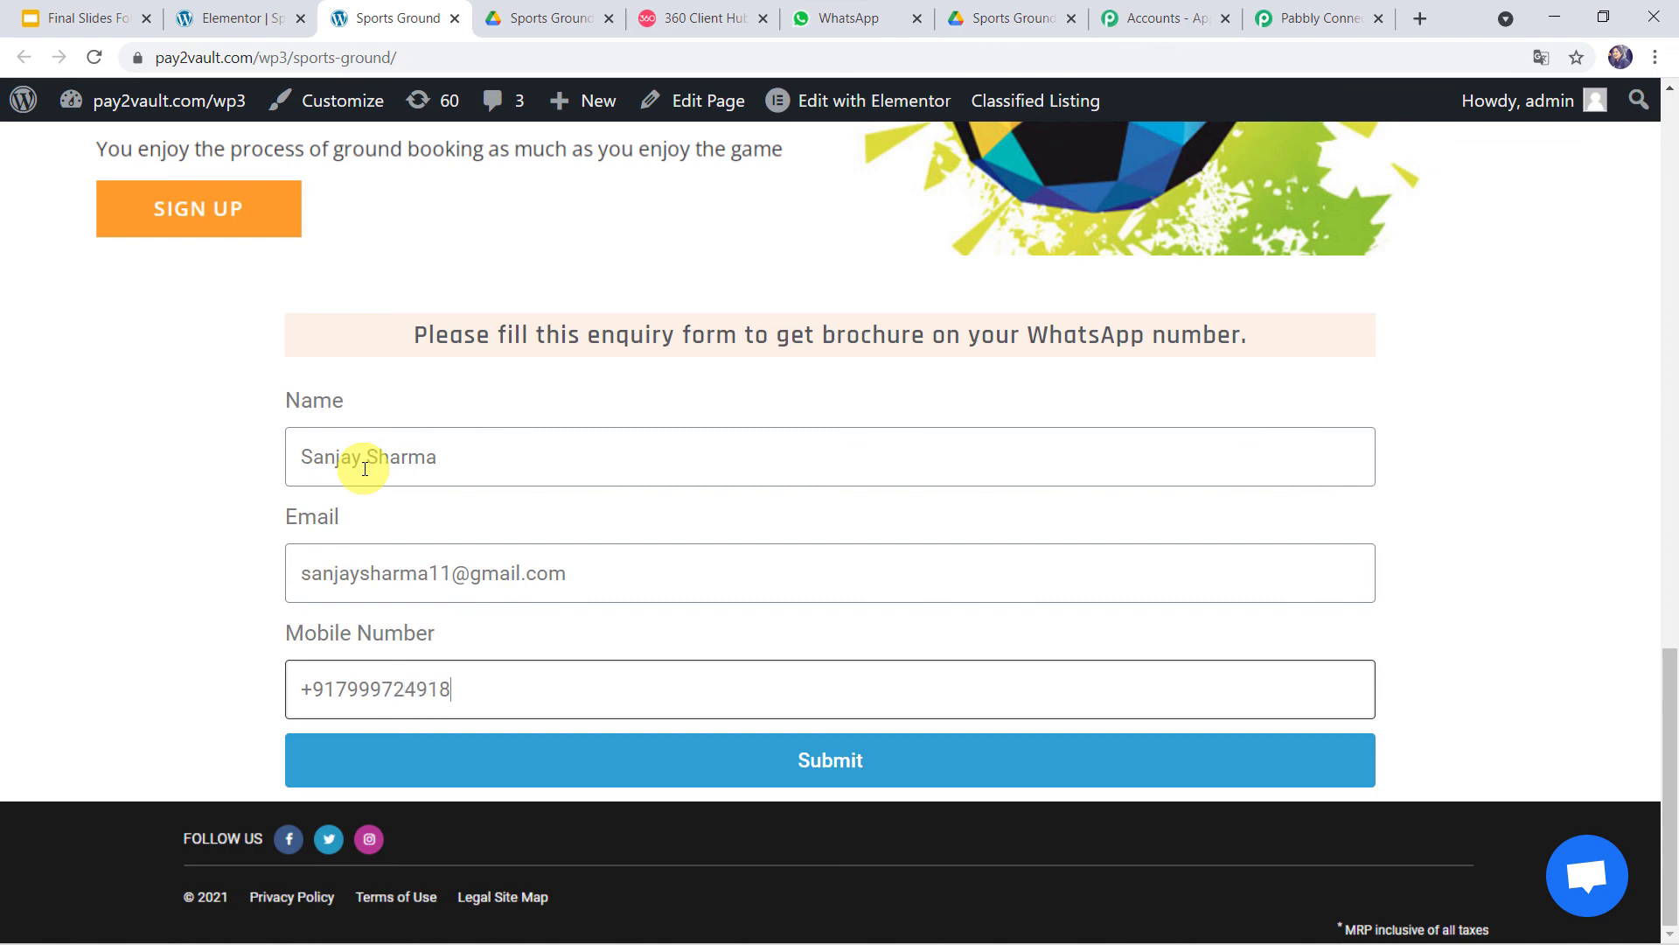
{"action": "left_click", "coordinate": [781, 767]}
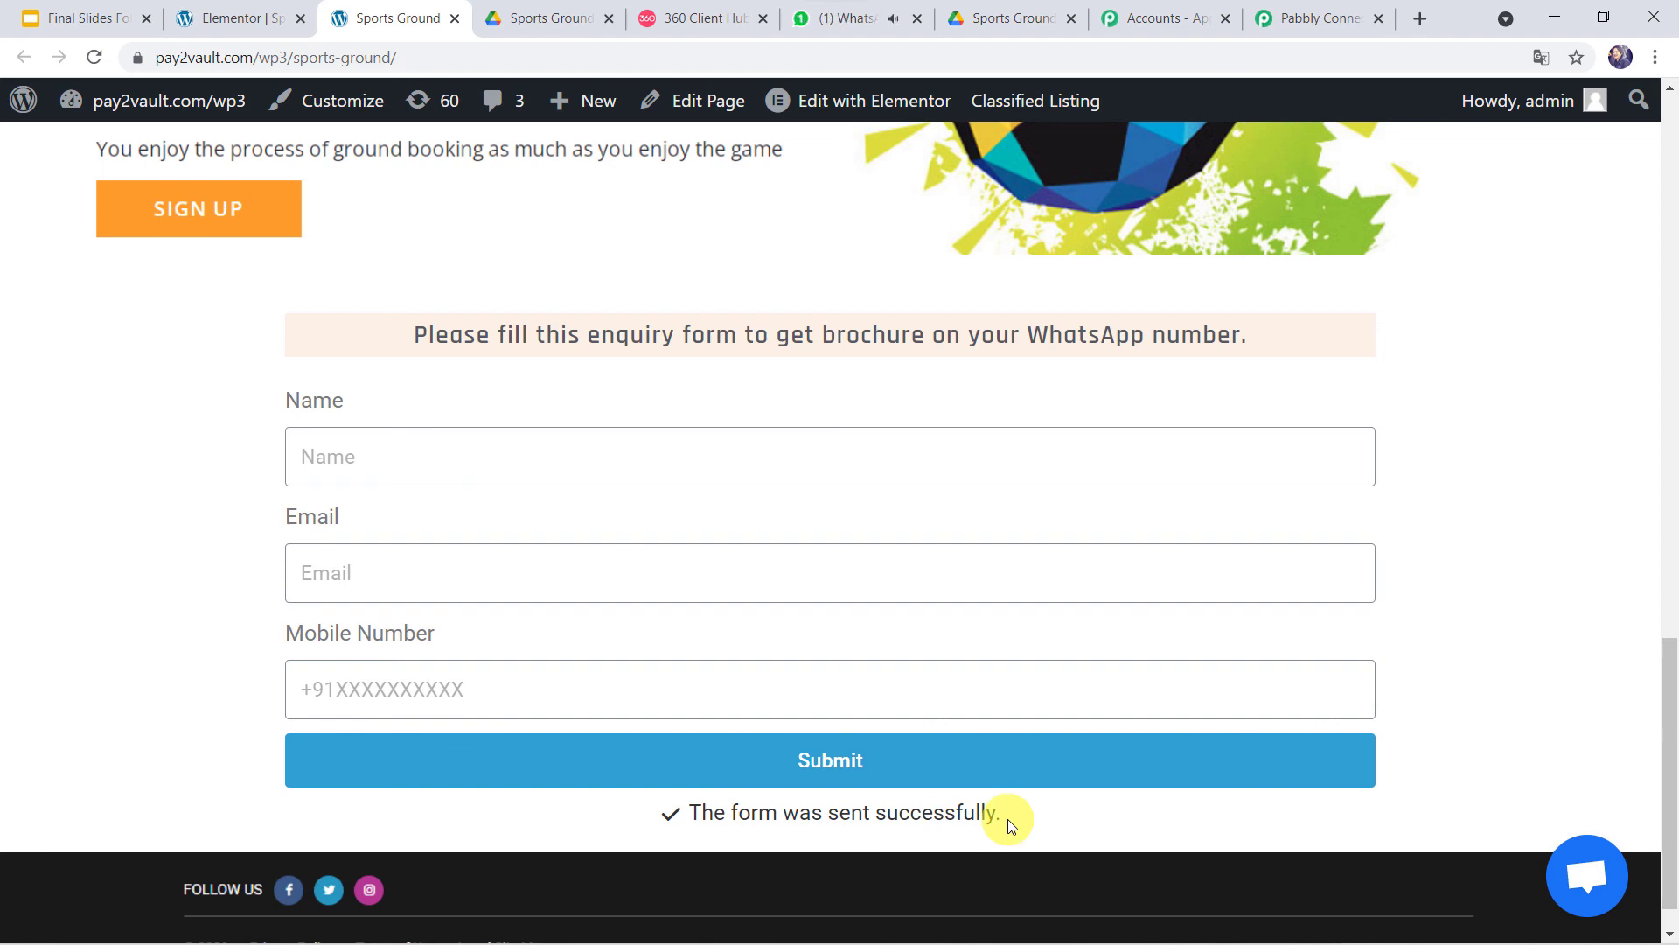
- Check the new customer's brochure message in WhatsApp and confirm its Drive link opens
{"action": "left_click", "coordinate": [815, 26]}
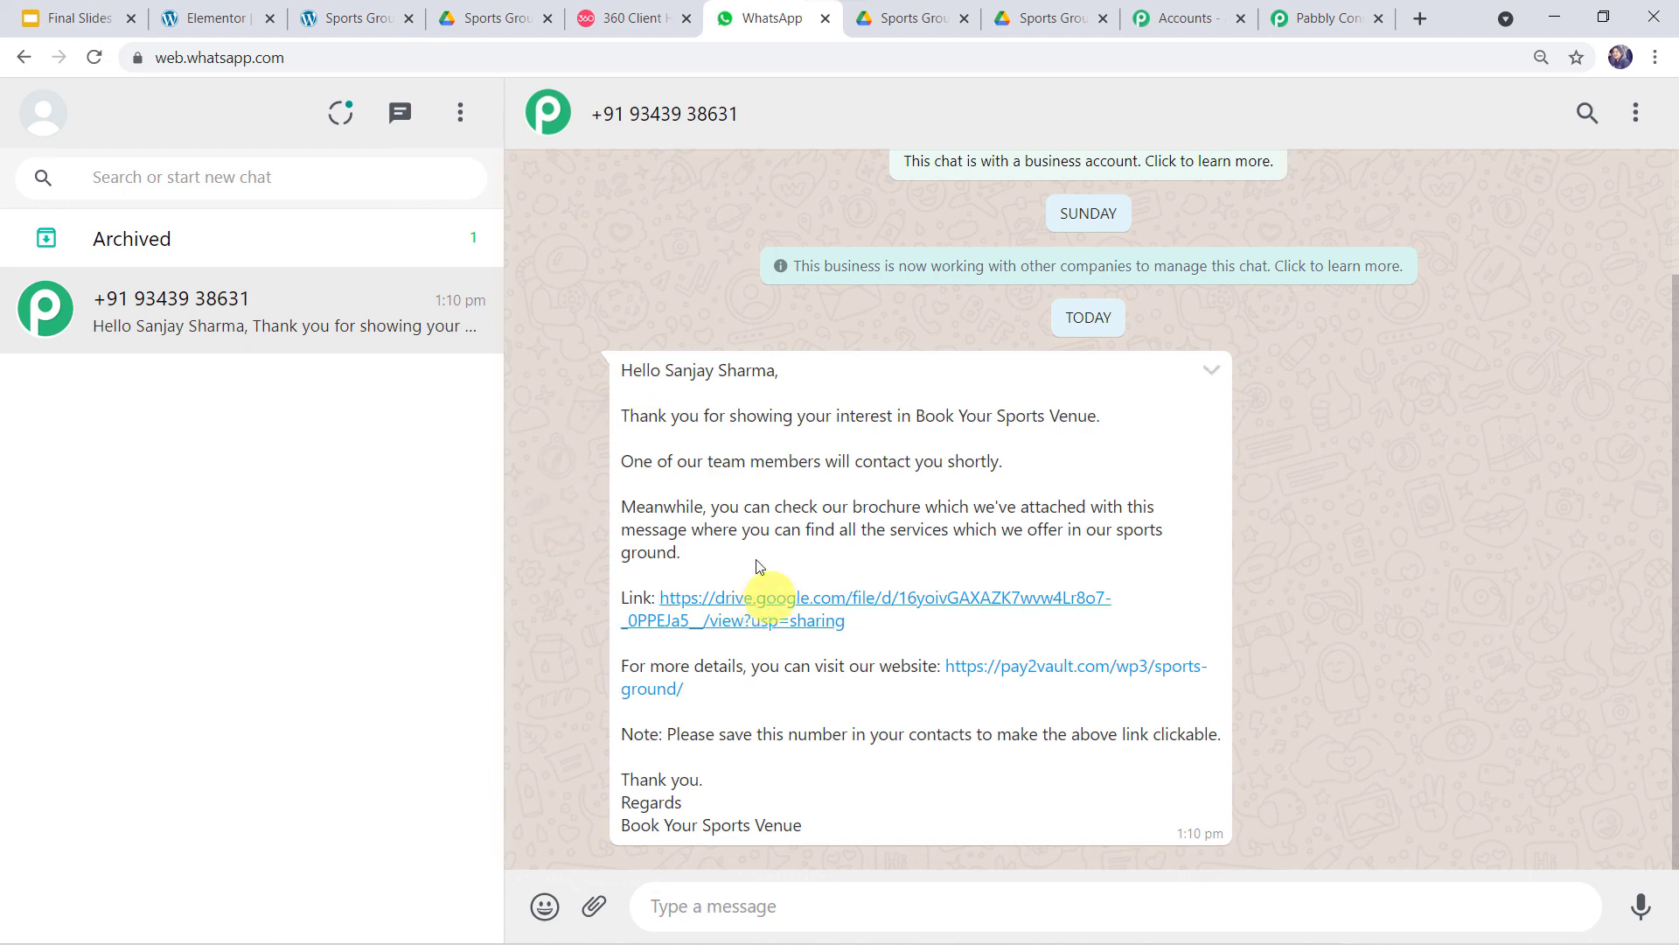
{"action": "left_click", "coordinate": [740, 604]}
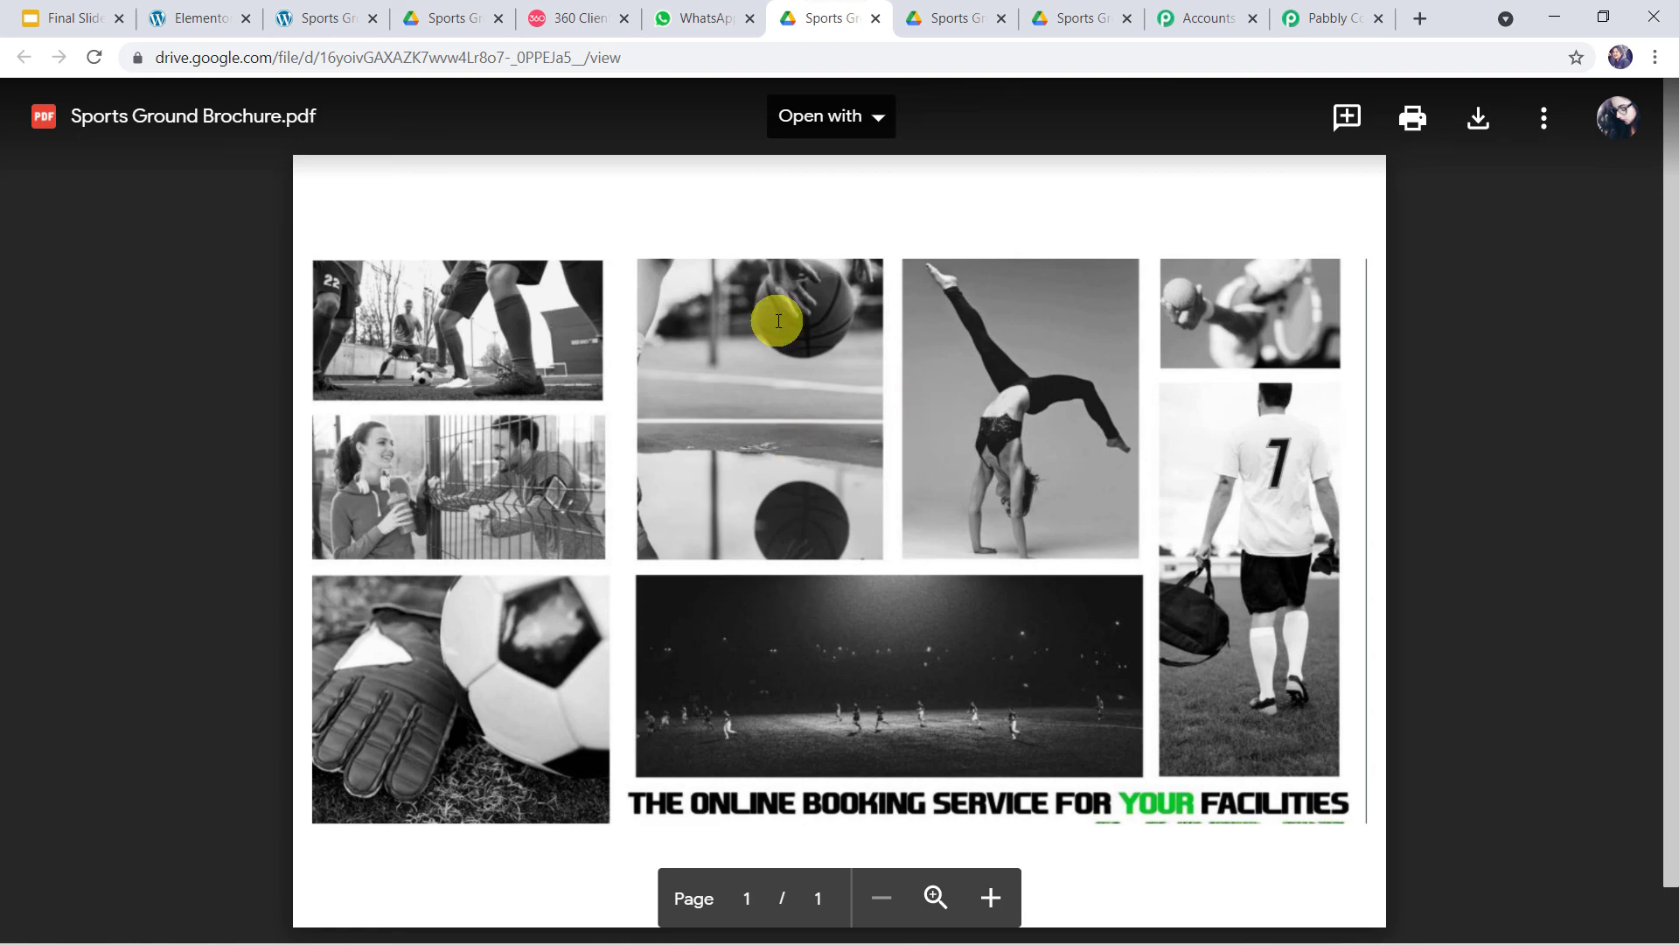
{"action": "left_click", "coordinate": [697, 17]}
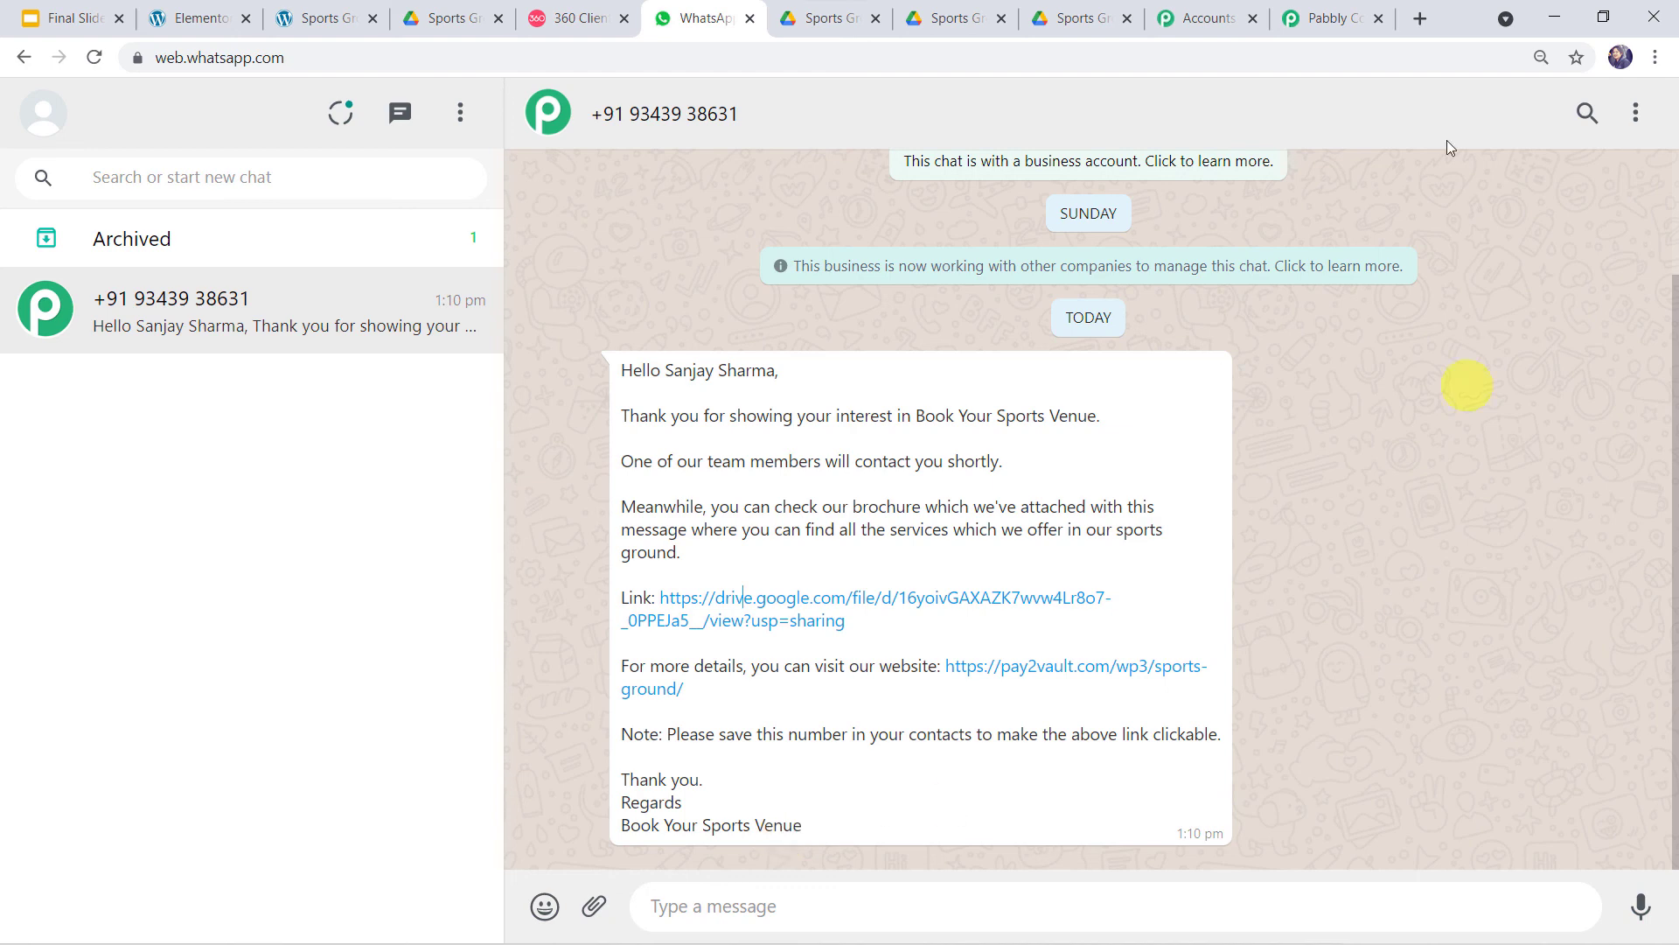
- Collapse the Elementor trigger and WhatsApp action steps in the Pabbly Connect workflow
{"action": "left_click", "coordinate": [1320, 18]}
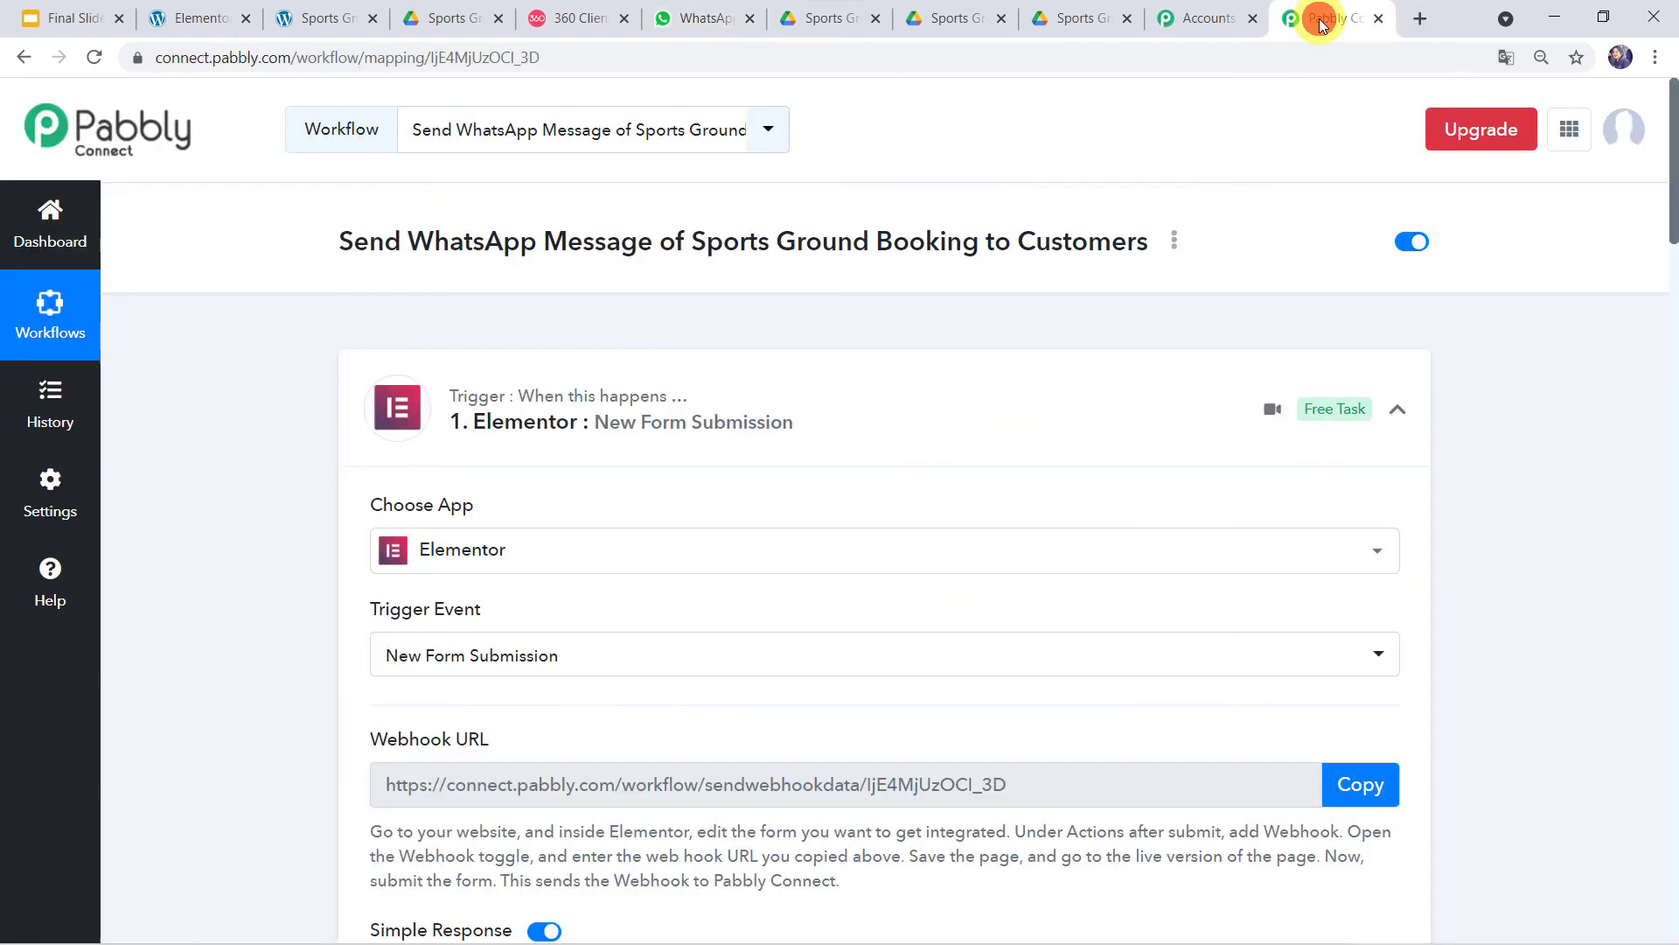
{"action": "left_click", "coordinate": [826, 376]}
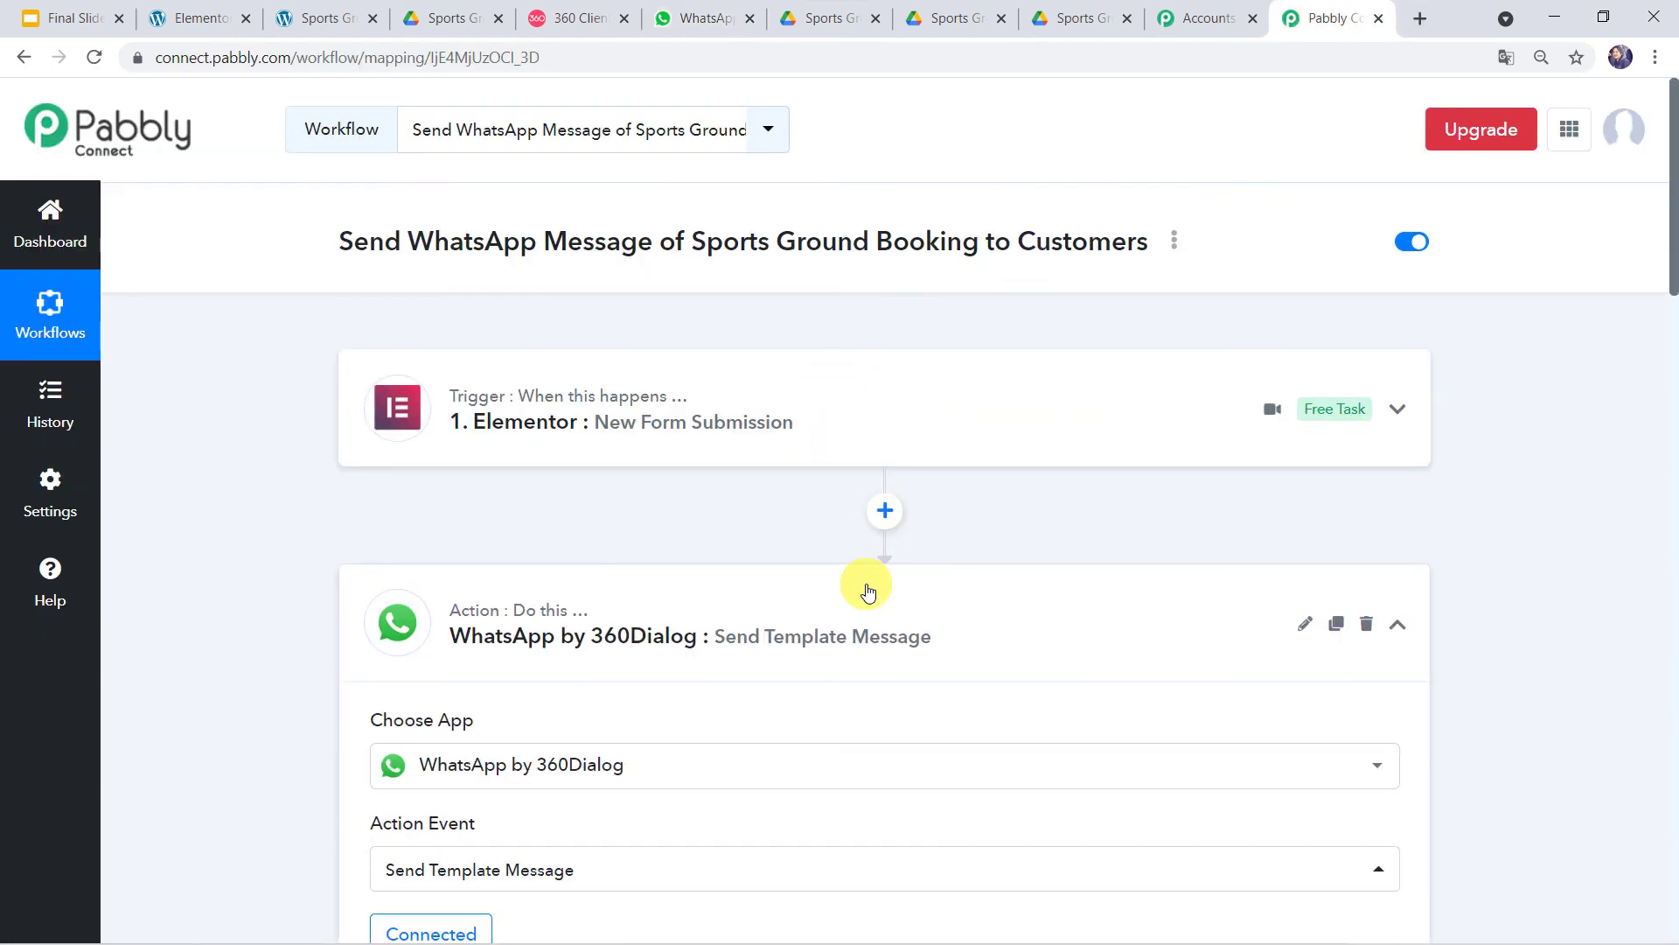
{"action": "left_click", "coordinate": [867, 591]}
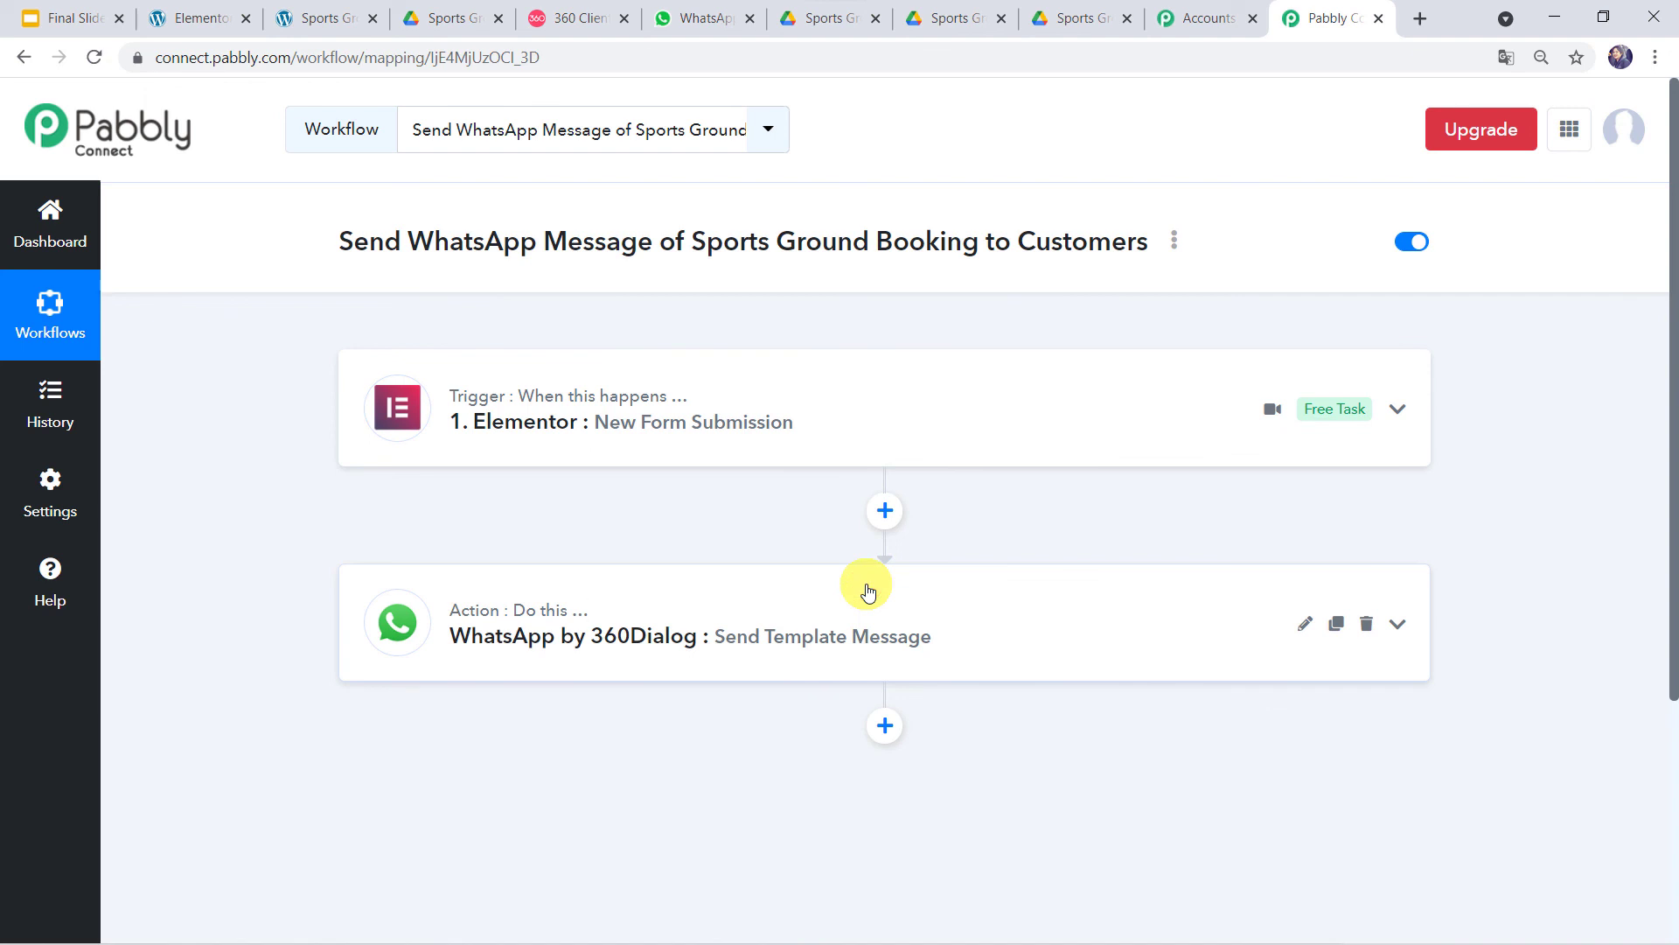